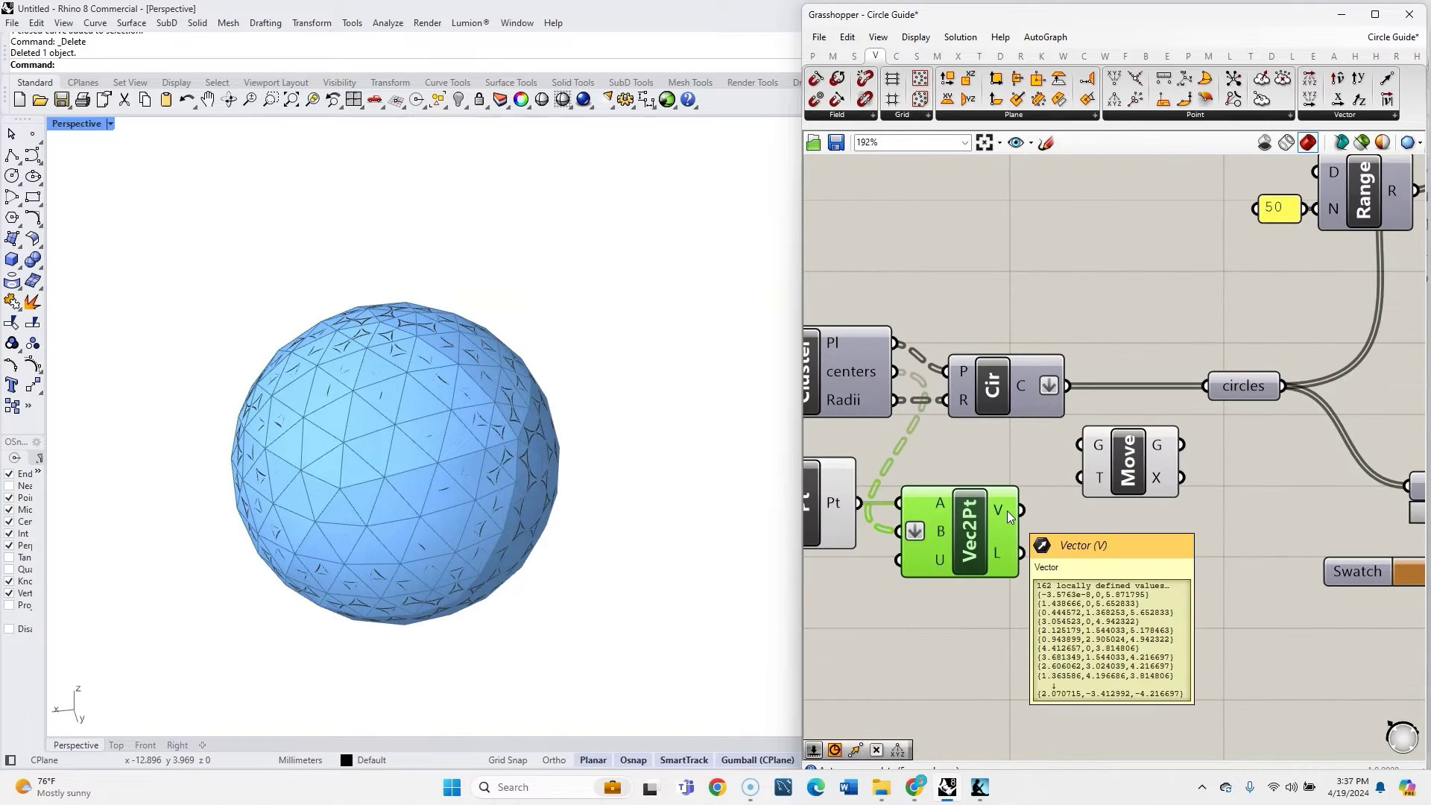
Connect the circles and Vec2Pt vectors to the Move component, and add a Multiplication component fed by the vectors.
drag(1085, 469, 1159, 459)
double_click(1108, 622)
text(mul)
click(1107, 597)
drag(1044, 510, 1055, 605)
drag(1102, 619, 1130, 572)
Add a number slider starting at 0.000 below the Multiplication component and adjust its value.
double_click(1072, 643)
text(0.000<)
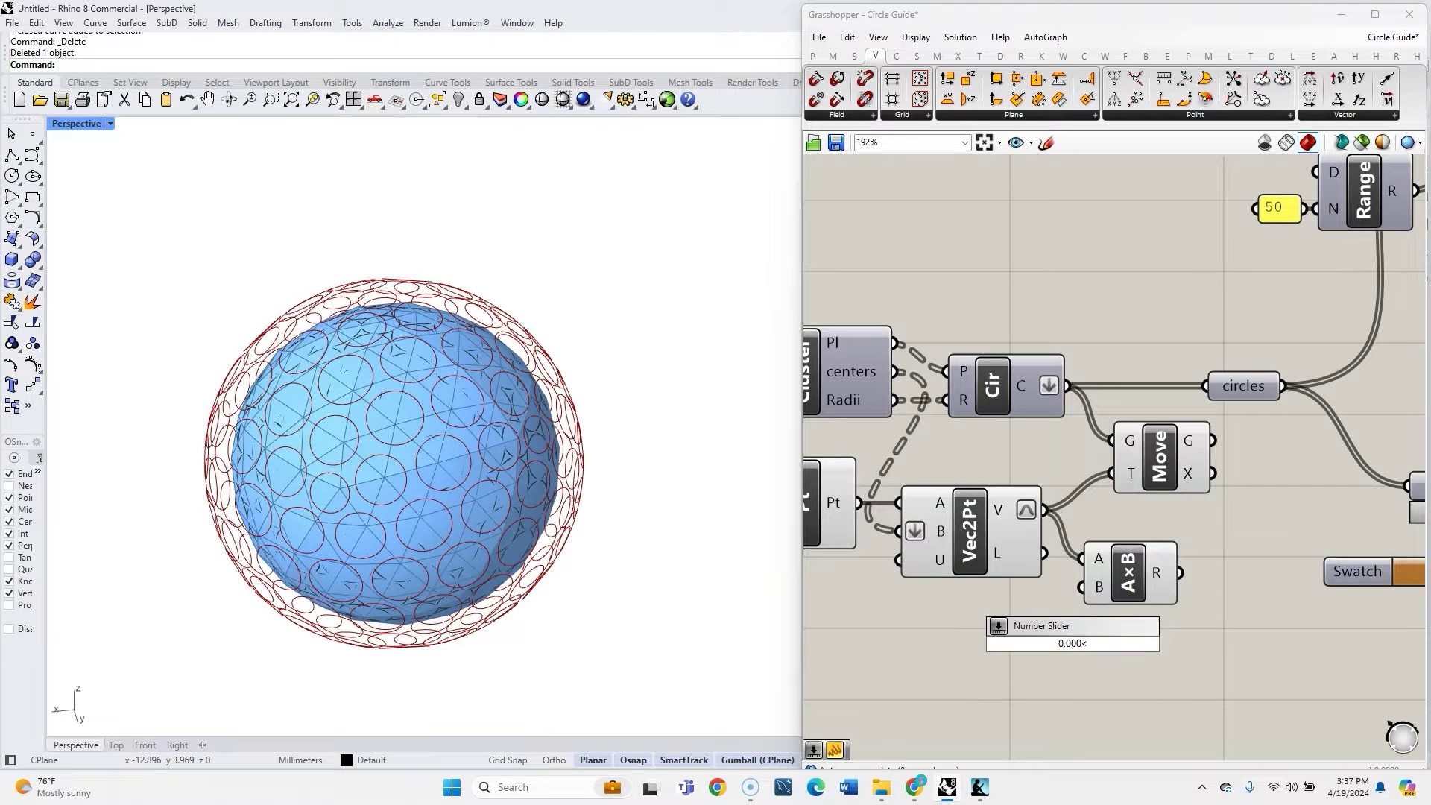
key(Return)
drag(888, 637, 926, 671)
scroll(902, 681, up, 3)
right_drag(530, 466, 653, 582)
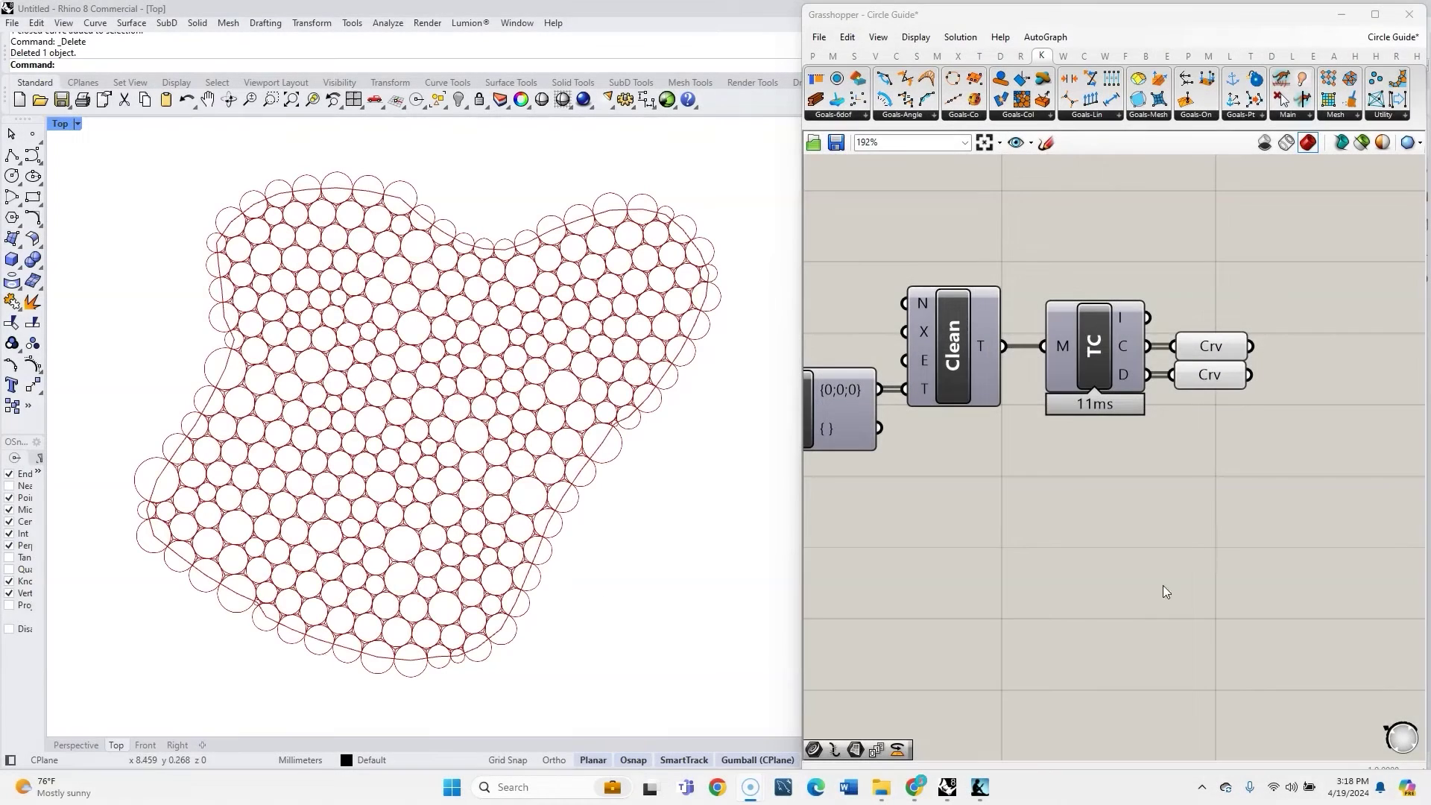
Add a Circle component below the TC component and its two Curve parameters.
double_click(1158, 548)
text(circ)
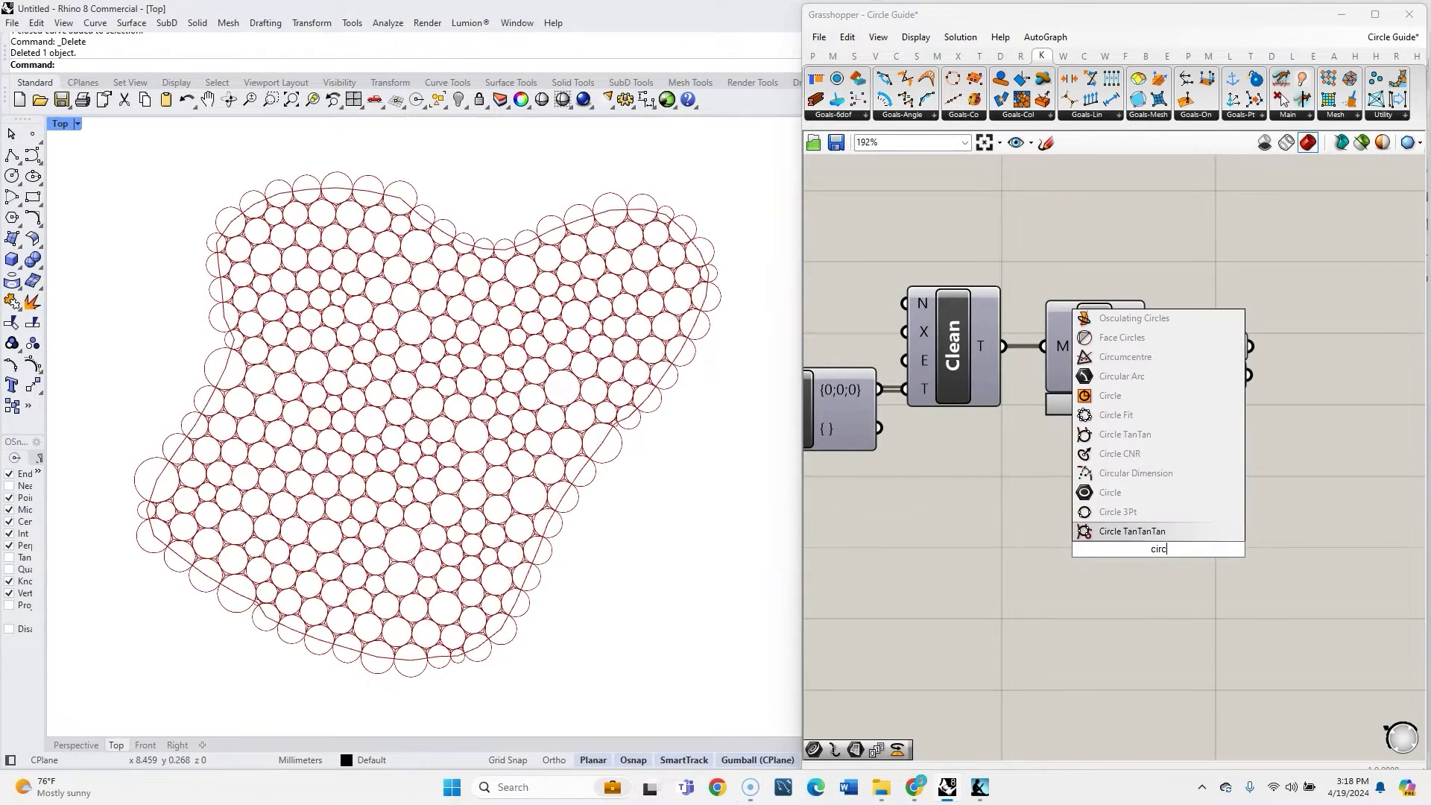
key(BackSpace)
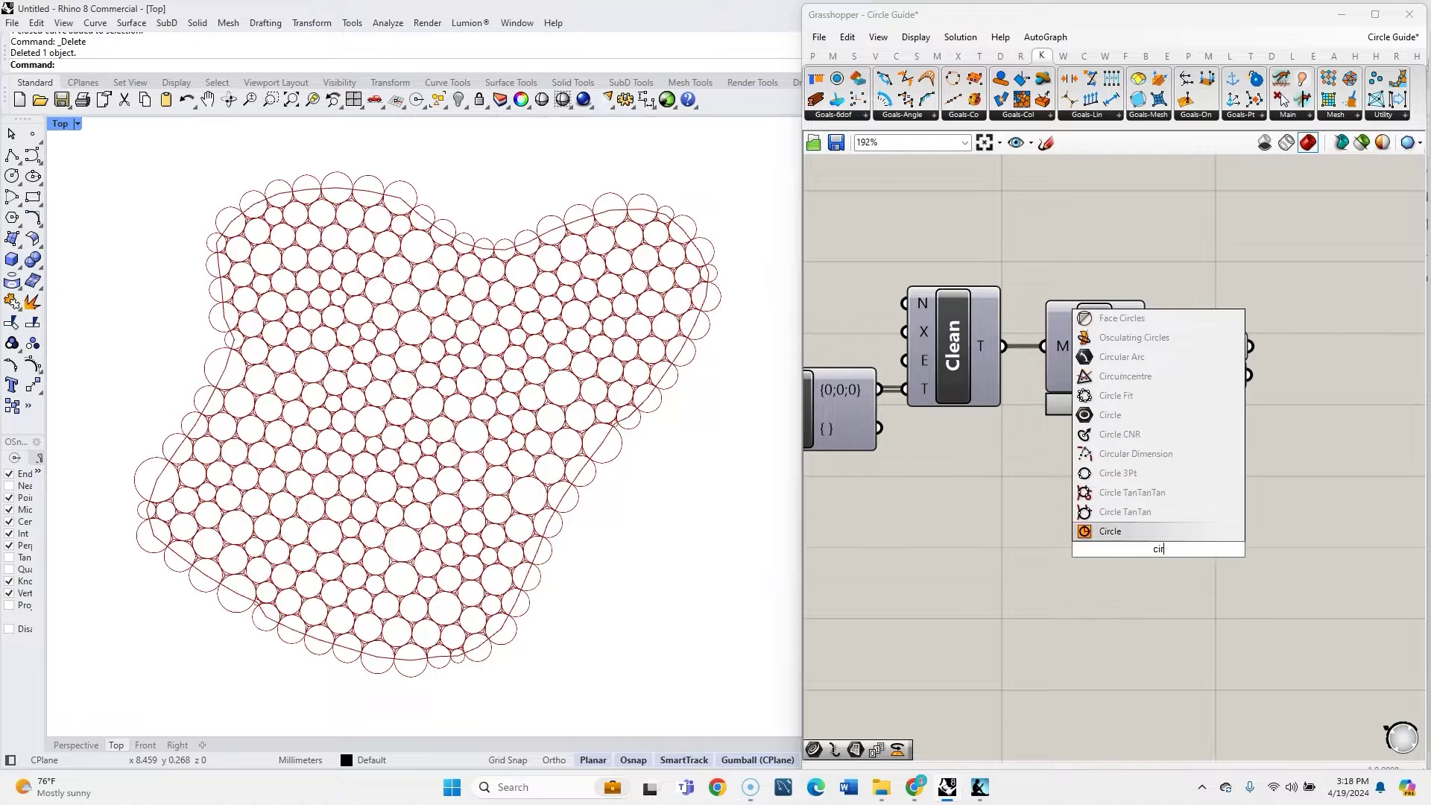
key(Return)
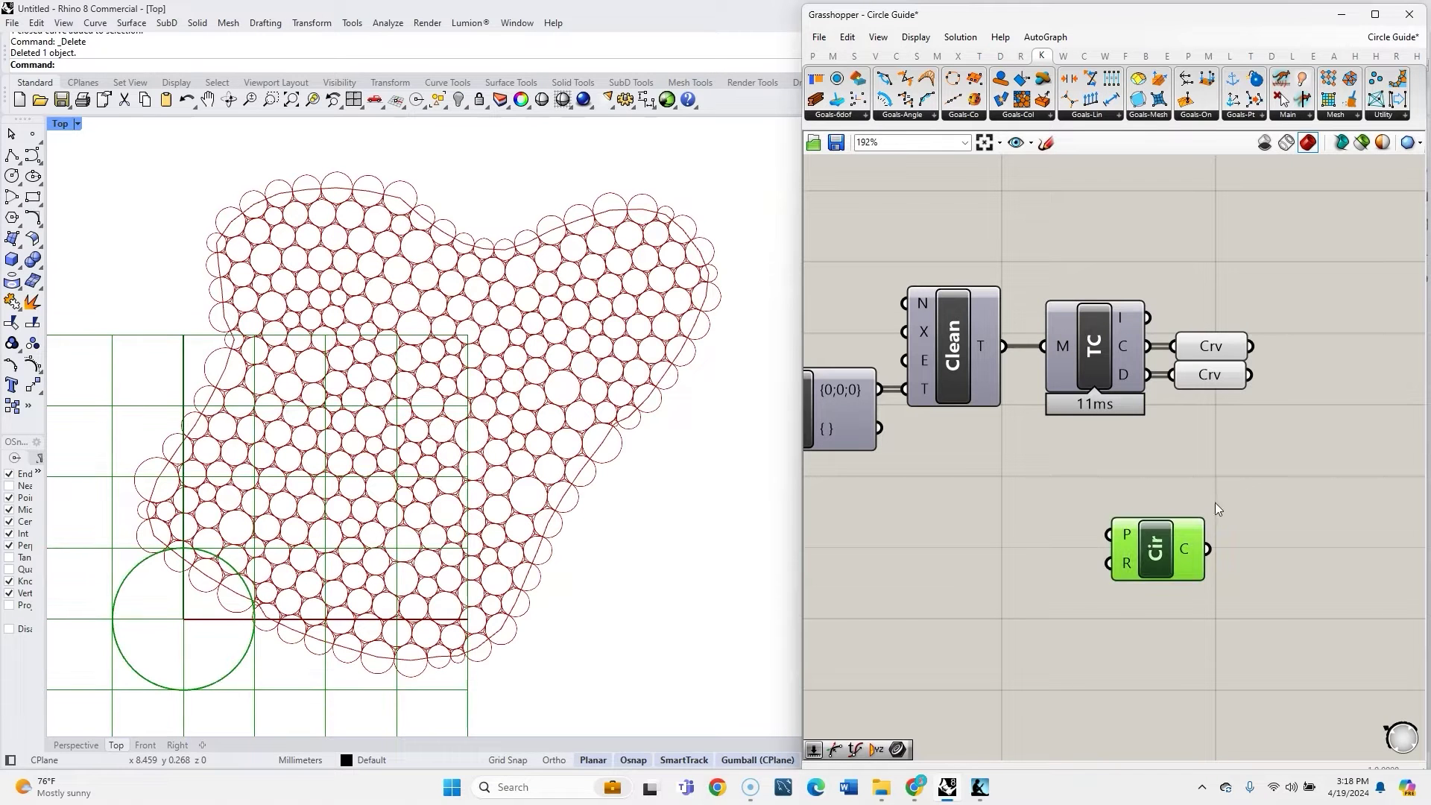
Turn off the preview of the two Curve parameters and of the remaining circle-packing geometry.
drag(1275, 430, 1151, 337)
middle_click(1206, 352)
click(1250, 307)
scroll(1275, 348, down, 5)
scroll(969, 395, up, 2)
click(1064, 351)
middle_click(1067, 350)
click(1116, 348)
Move the Circle component across the canvas to the free area near the Triangle Mesh Sphere cluster.
scroll(1152, 292, down, 4)
drag(1241, 365, 901, 440)
scroll(964, 531, up, 4)
drag(843, 360, 1145, 589)
right_drag(1158, 687, 1185, 419)
click(1159, 504)
scroll(887, 432, up, 3)
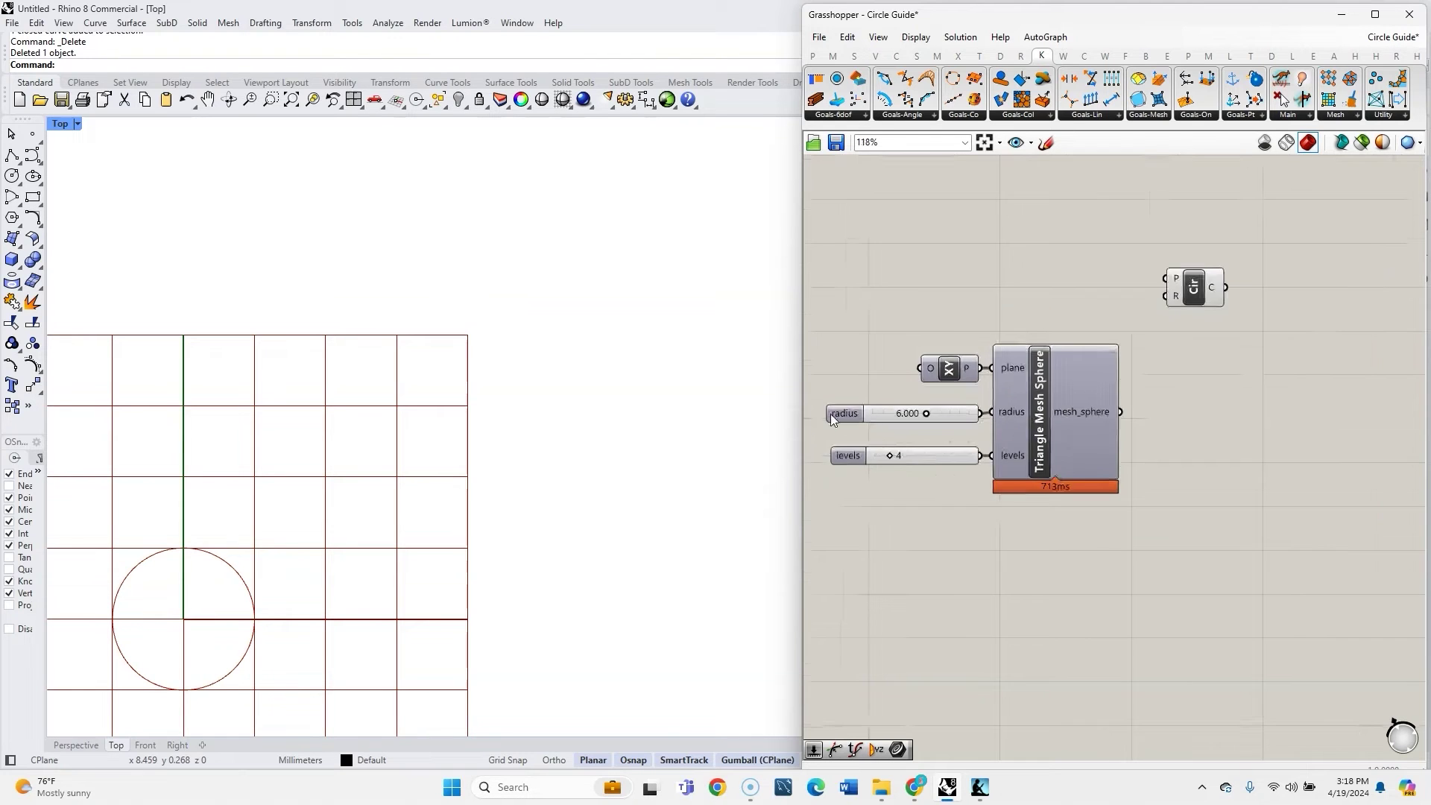
Add a Mesh parameter and connect the Triangle Mesh Sphere's mesh_sphere output to it.
click(838, 419)
click(847, 474)
click(927, 514)
scroll(927, 514, down, 2)
double_click(1231, 456)
text(mesh)
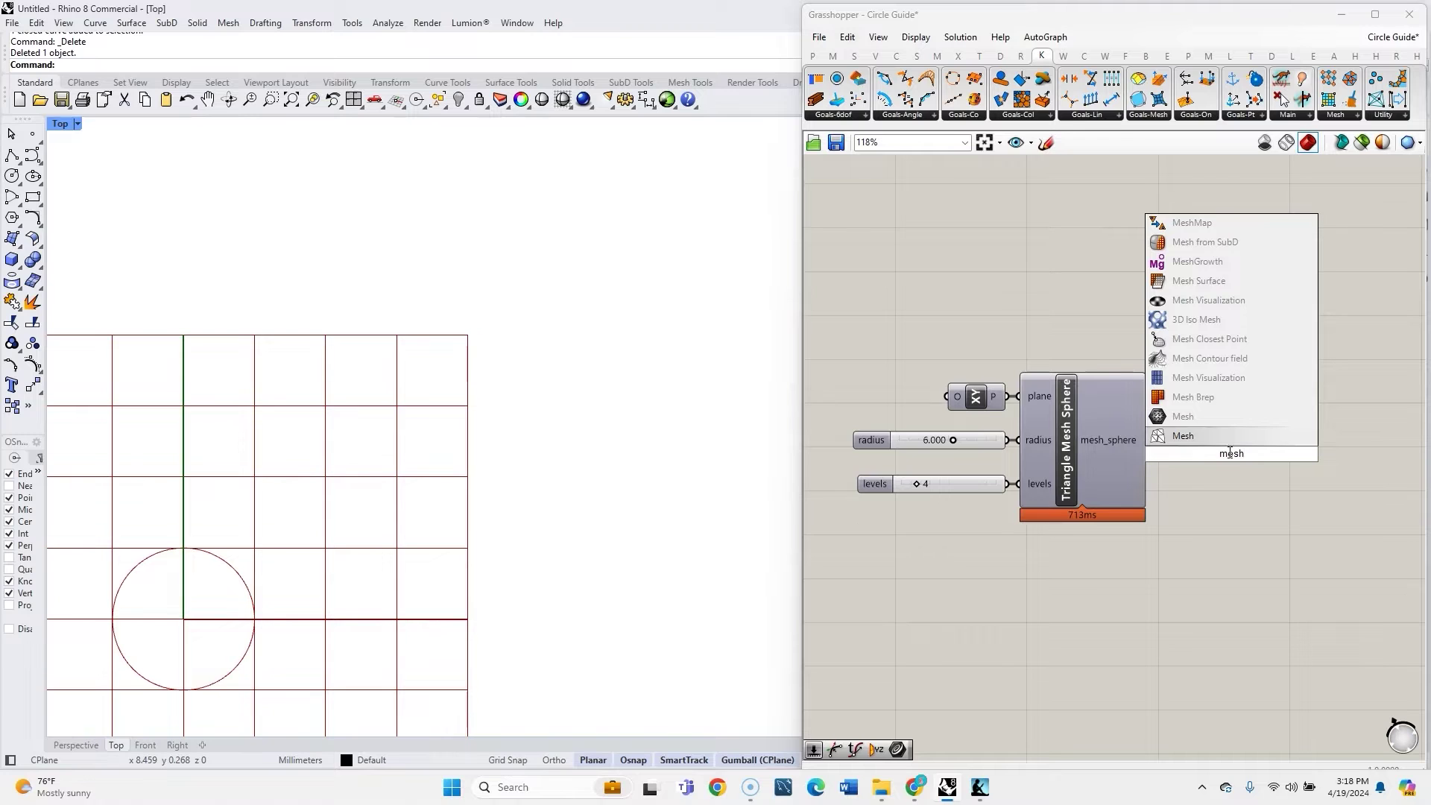
click(1214, 417)
drag(1147, 440, 1175, 439)
Turn off the Circle component's preview and inspect the triangle mesh sphere in the Perspective view.
click(1229, 311)
middle_click(1229, 312)
click(1197, 282)
click(82, 744)
right_drag(521, 514, 431, 527)
scroll(539, 493, up, 8)
right_drag(539, 493, 503, 533)
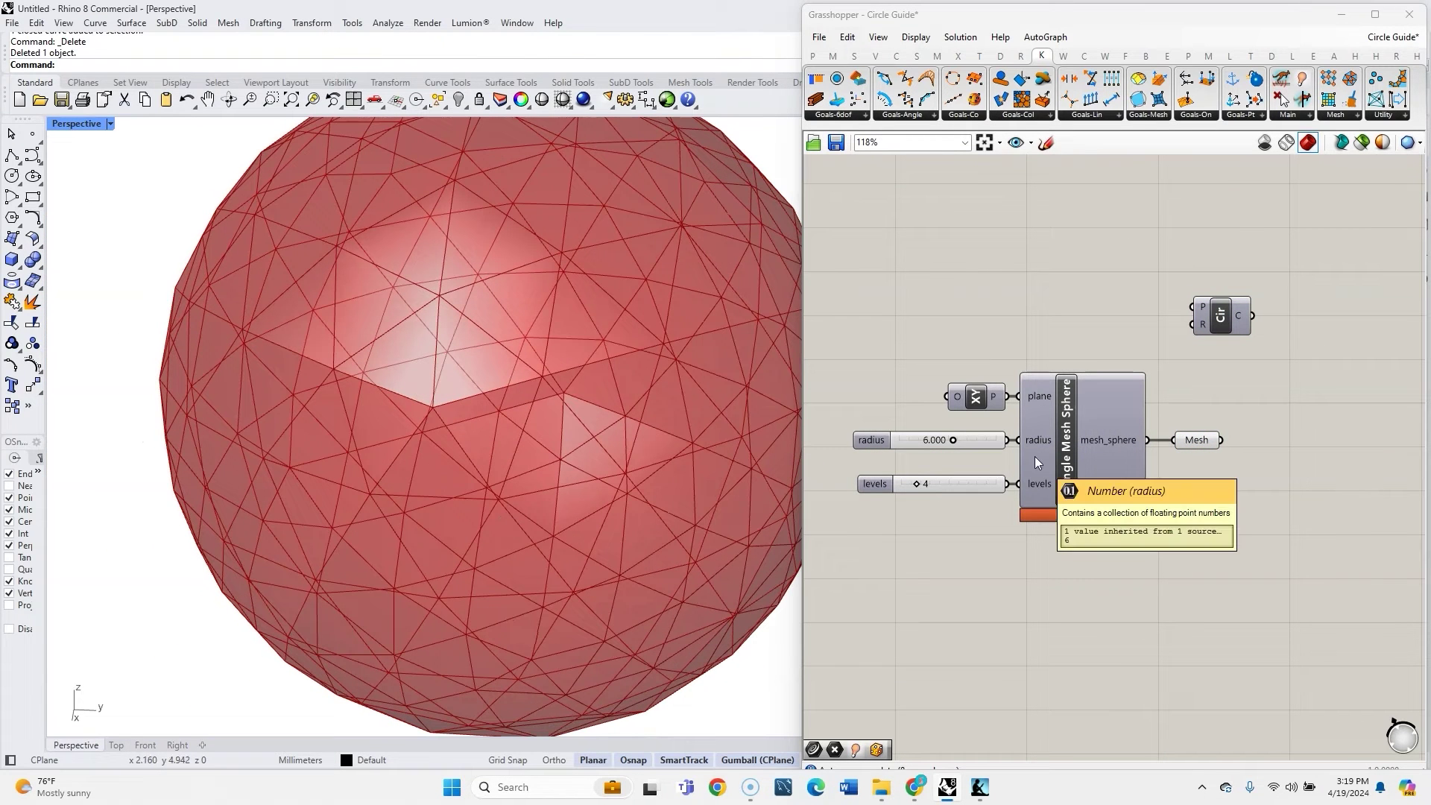
right_drag(607, 431, 553, 483)
scroll(500, 501, down, 2)
click(1083, 457)
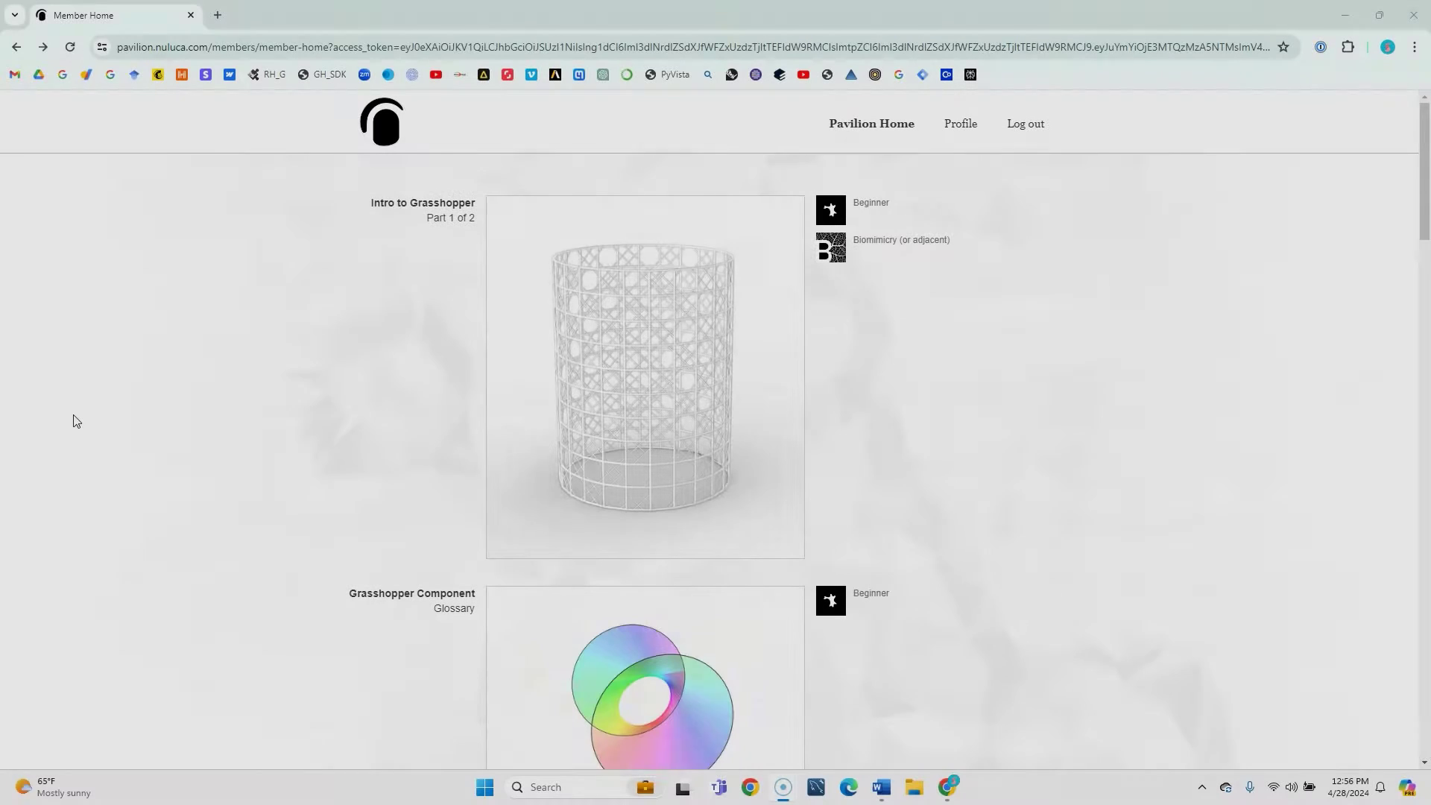
Find the Triangle Mesh Sphere entry on the Pavilion members' site in the browser and look through its page.
scroll(70, 421, down, 15)
click(613, 606)
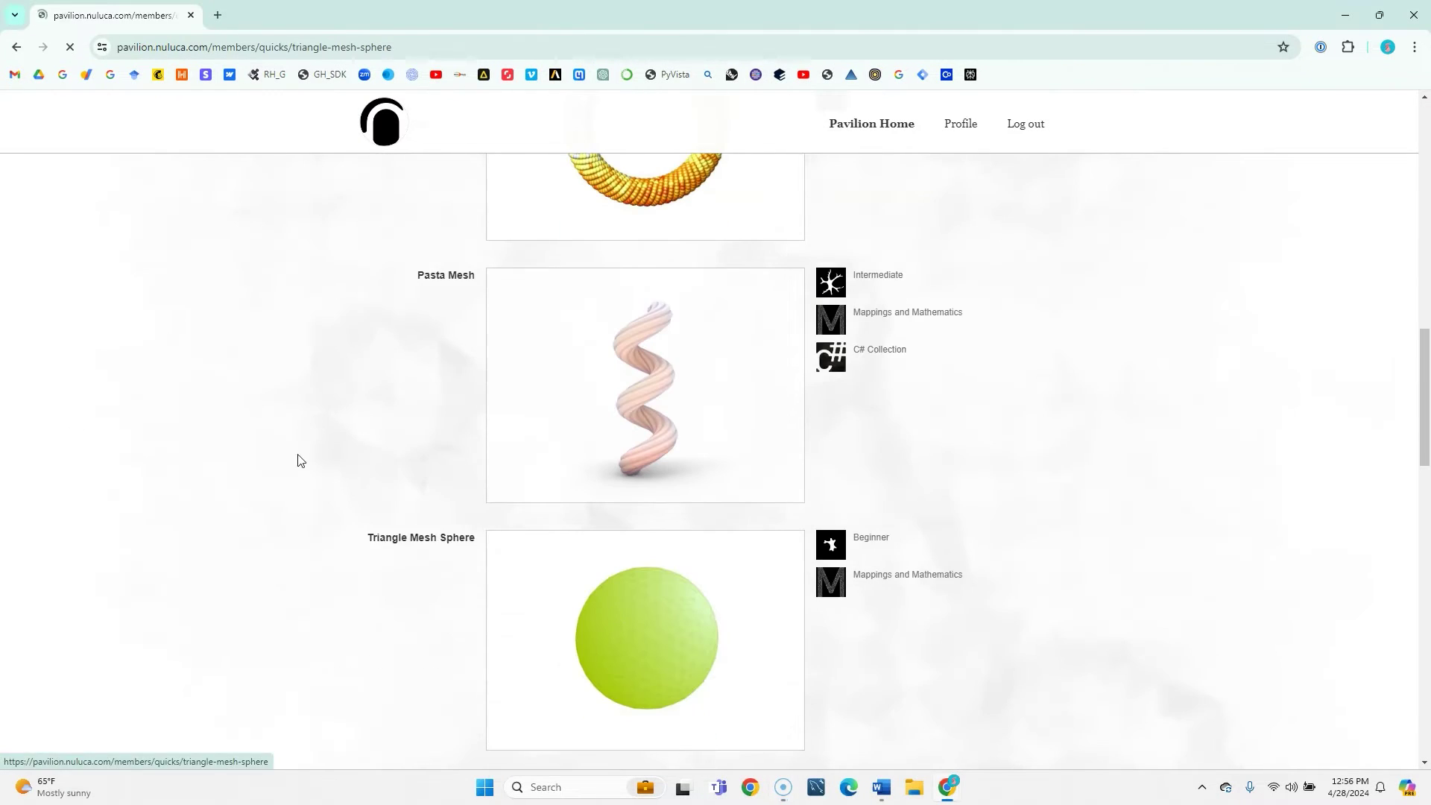
scroll(148, 353, down, 7)
scroll(149, 356, up, 7)
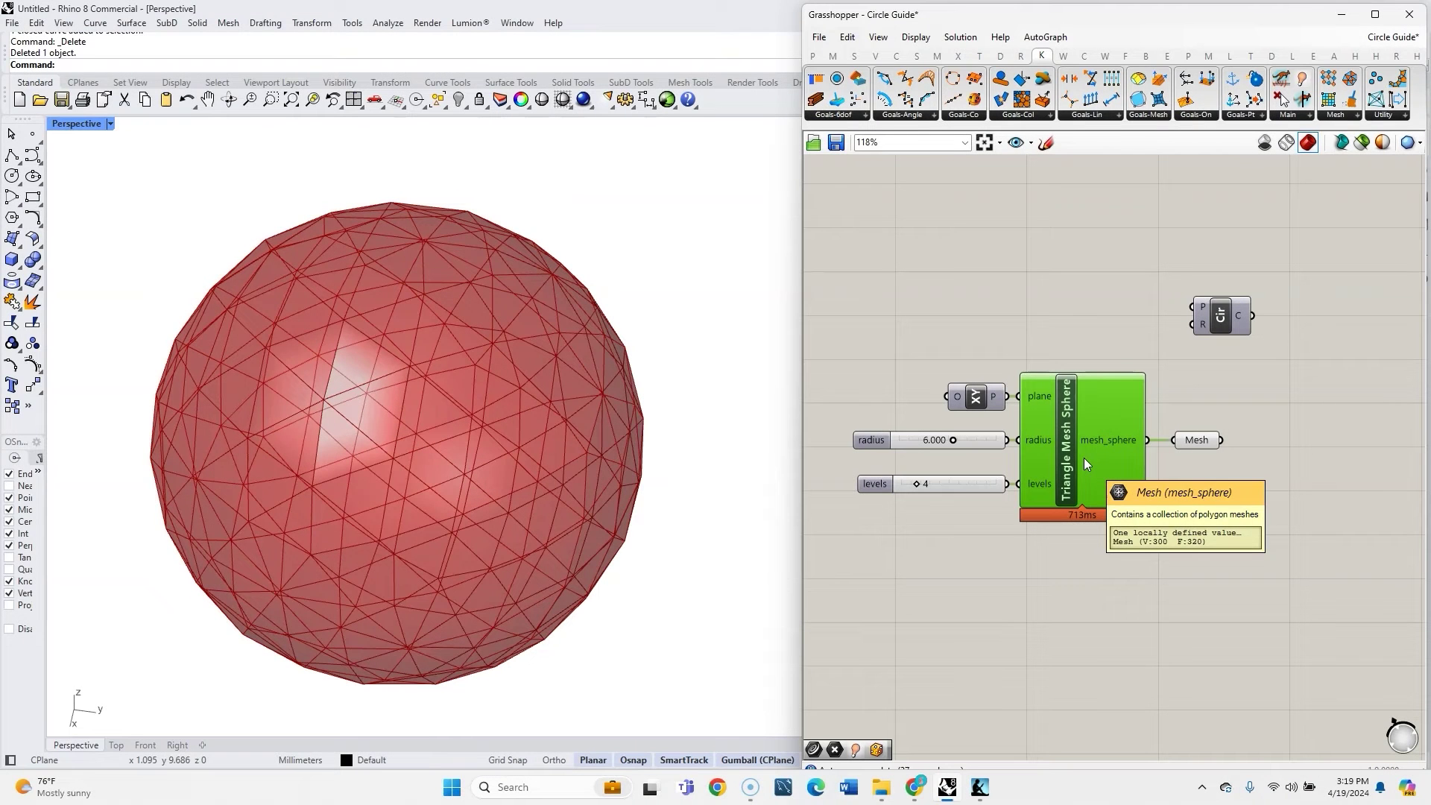
Add a Weaverbird Dodecahedron component above the Triangle Mesh Sphere and turn off the Mesh parameter's preview.
double_click(1073, 332)
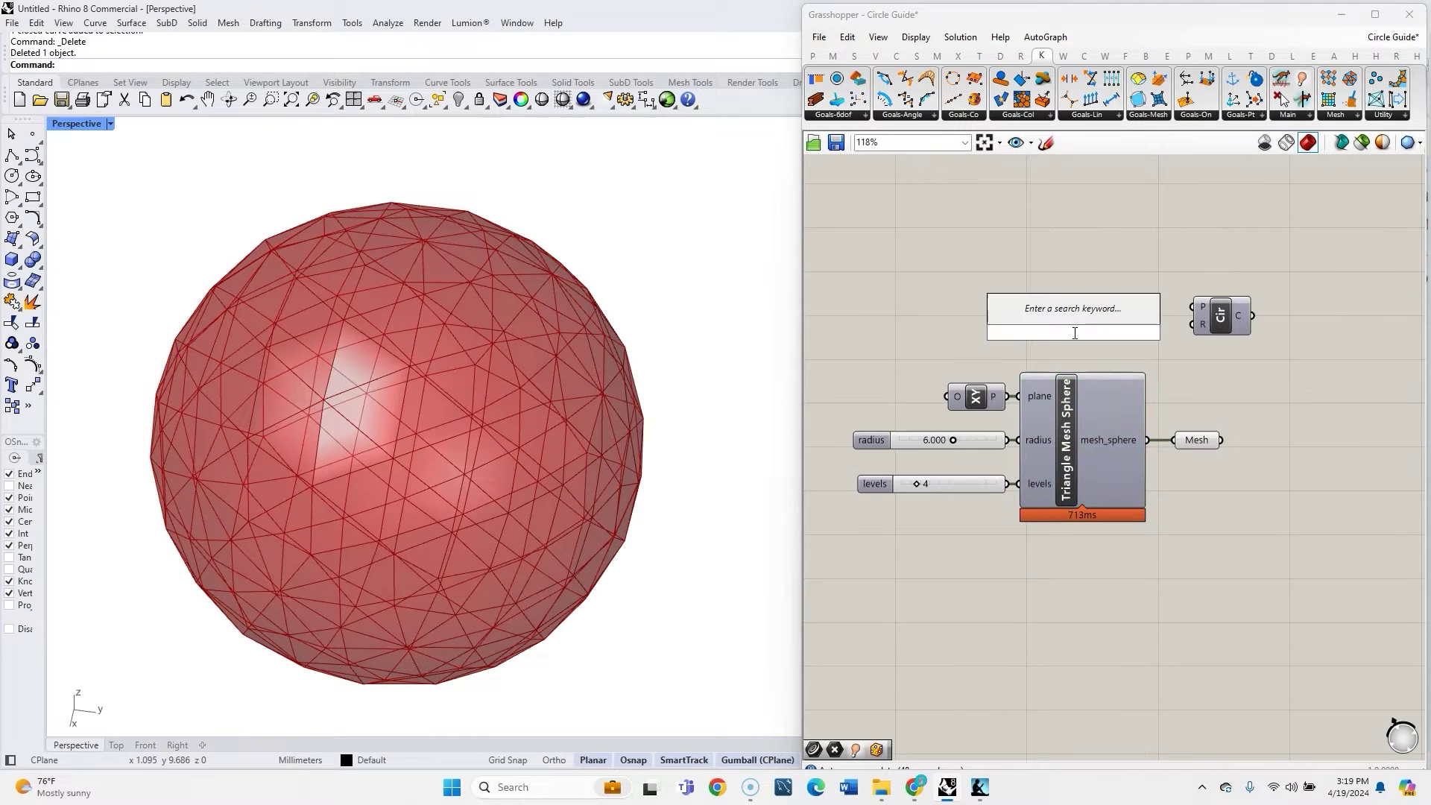
text(dod)
key(Return)
click(1201, 446)
middle_click(1201, 446)
click(1248, 400)
right_drag(514, 388, 519, 510)
drag(1070, 345, 1068, 275)
right_drag(1054, 351, 945, 367)
Add a Curve parameter beside the Circle component.
click(1233, 301)
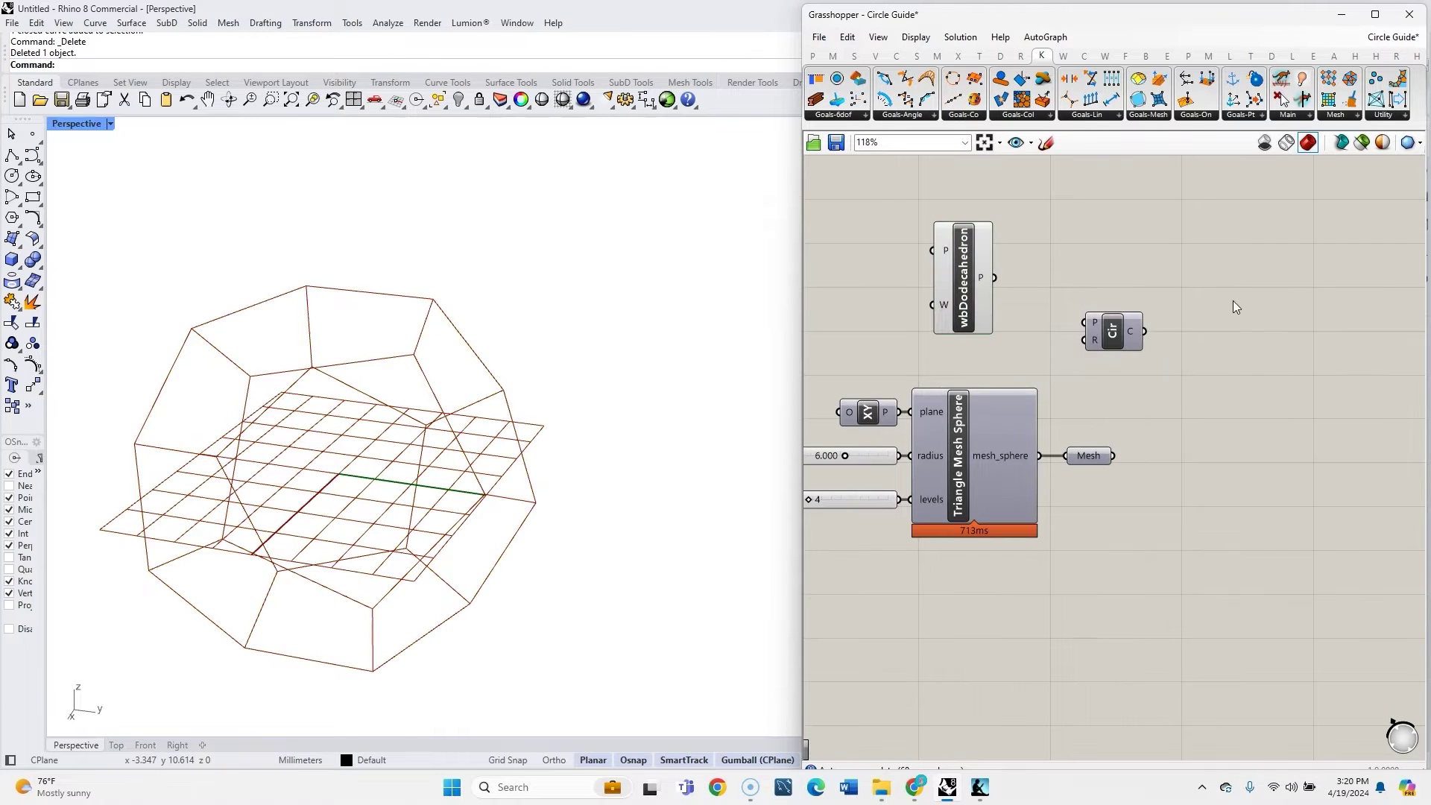
double_click(1232, 301)
text(curv)
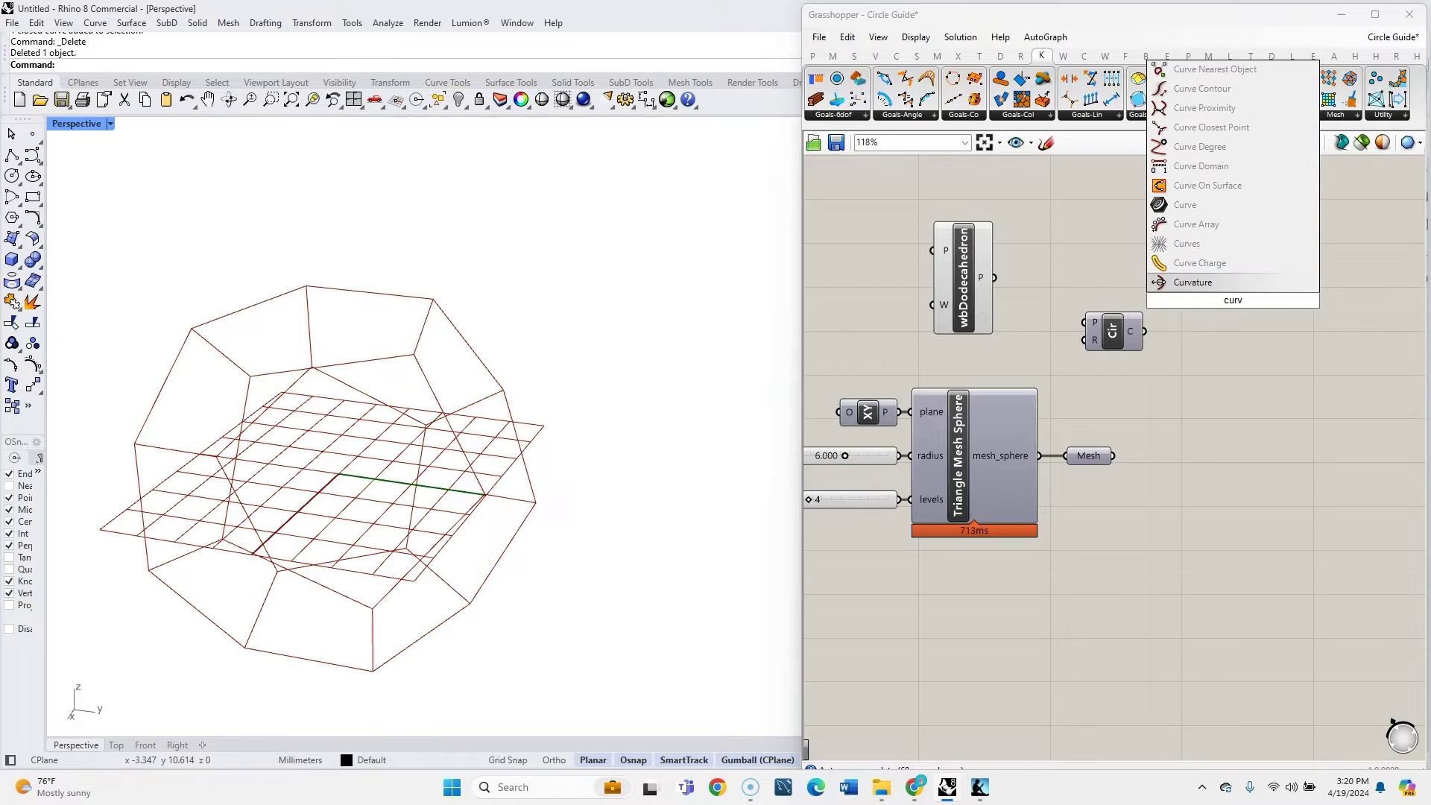
click(1249, 203)
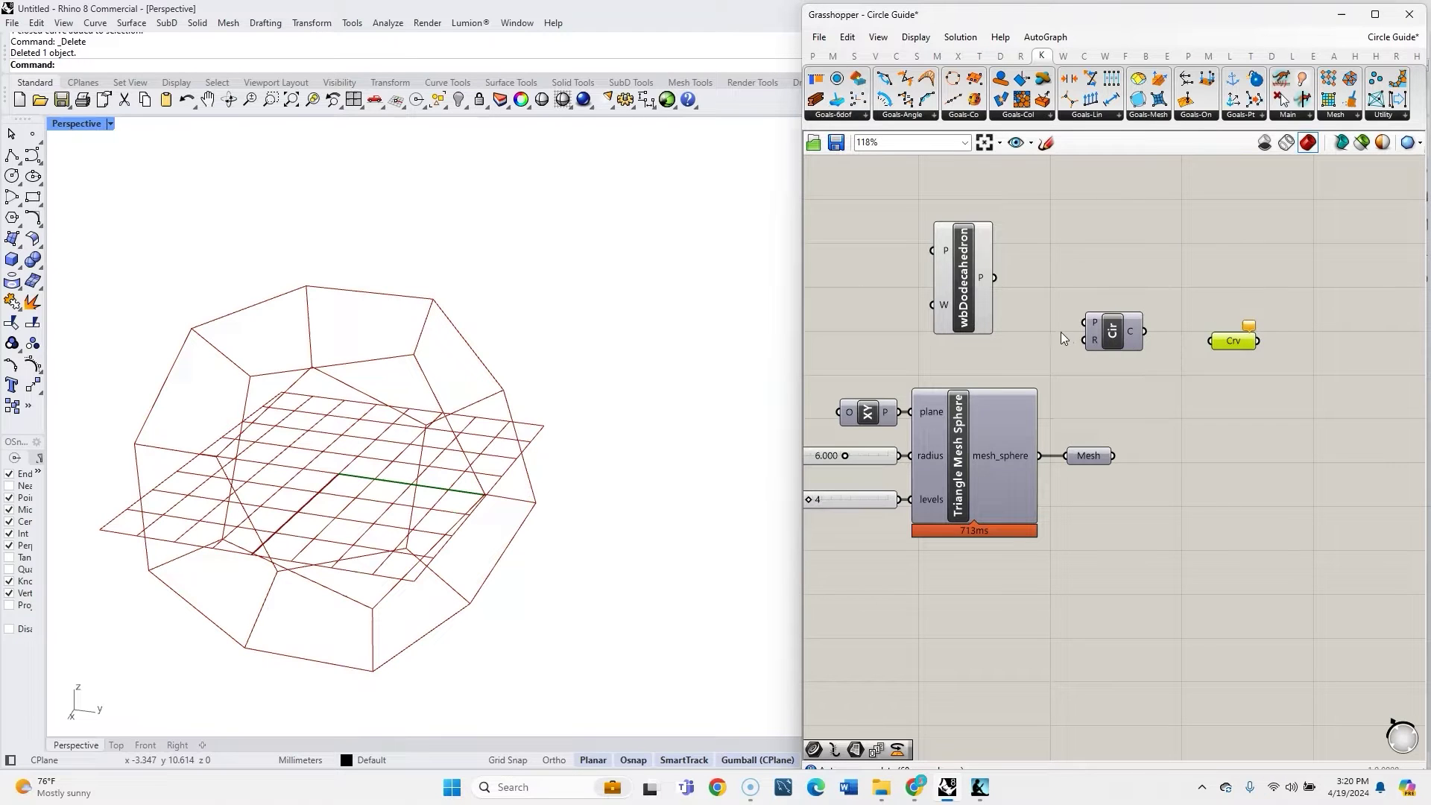
right_drag(1057, 330, 971, 317)
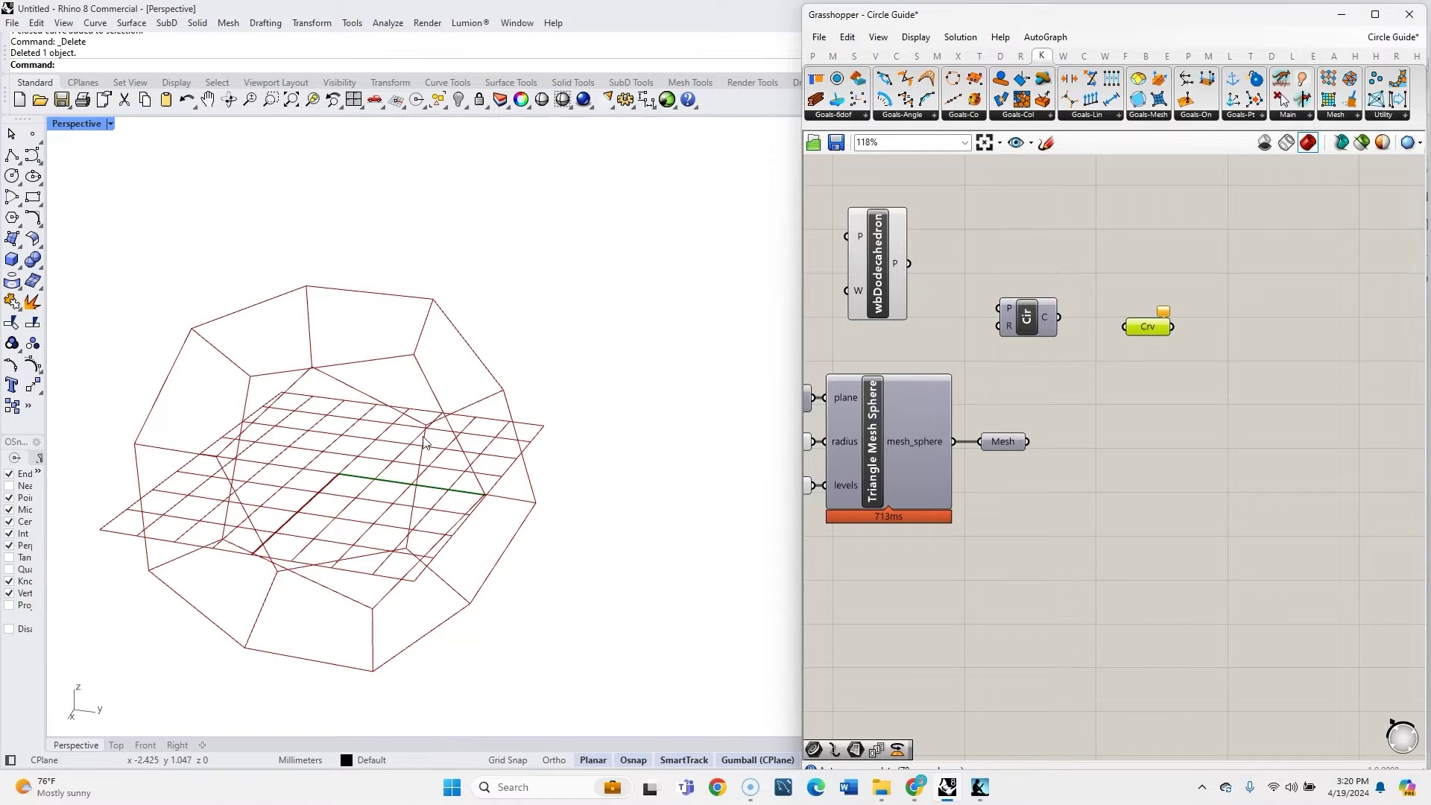
mouse_move(423, 436)
right_down()
mouse_move(356, 406)
mouse_move(425, 422)
mouse_move(417, 451)
right_up()
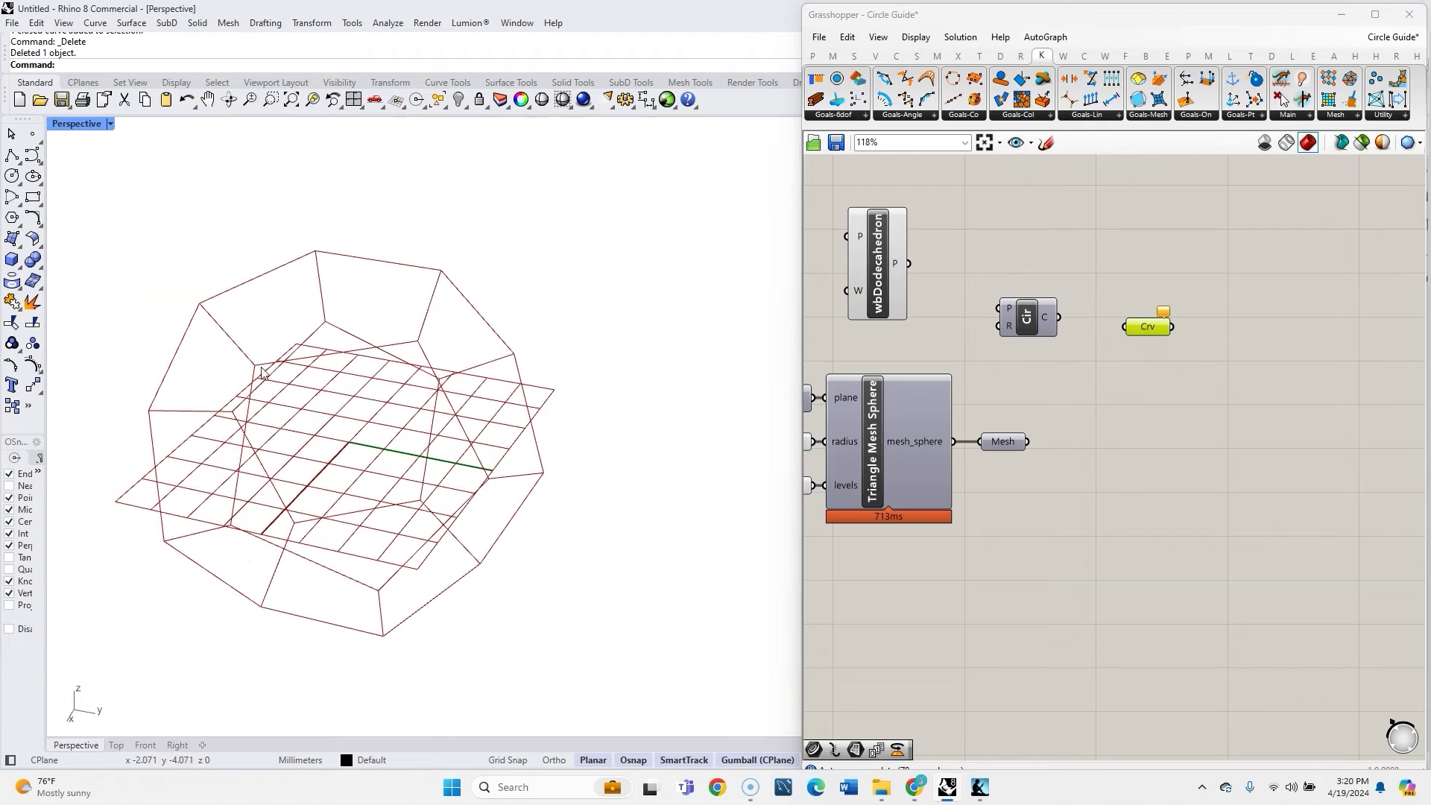
Connect a copy of the Curve parameter to the dodecahedron's P output and turn off the dodecahedron component's preview.
alt+drag(1056, 302, 943, 264)
click(876, 270)
middle_click(876, 270)
click(922, 221)
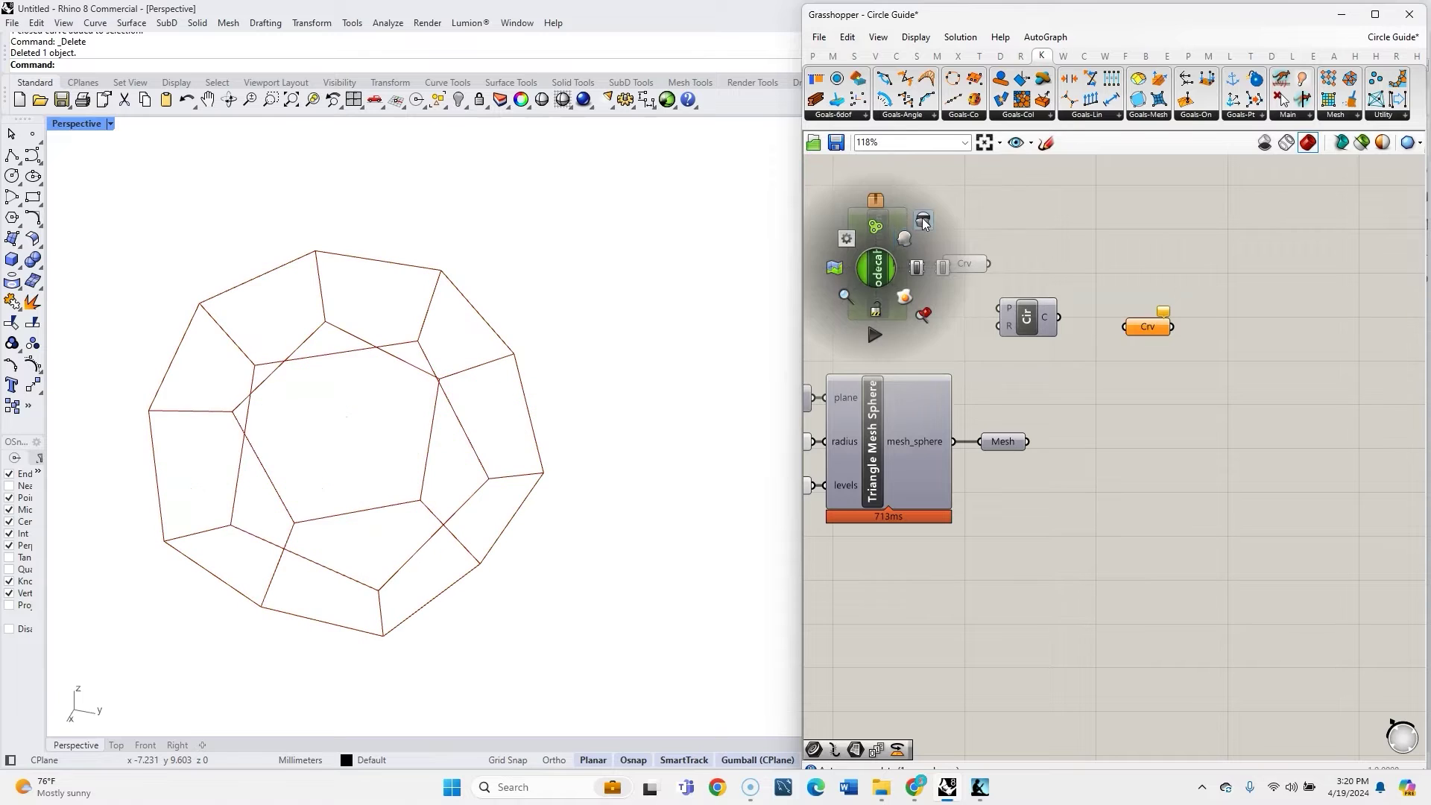
right_drag(492, 358, 436, 460)
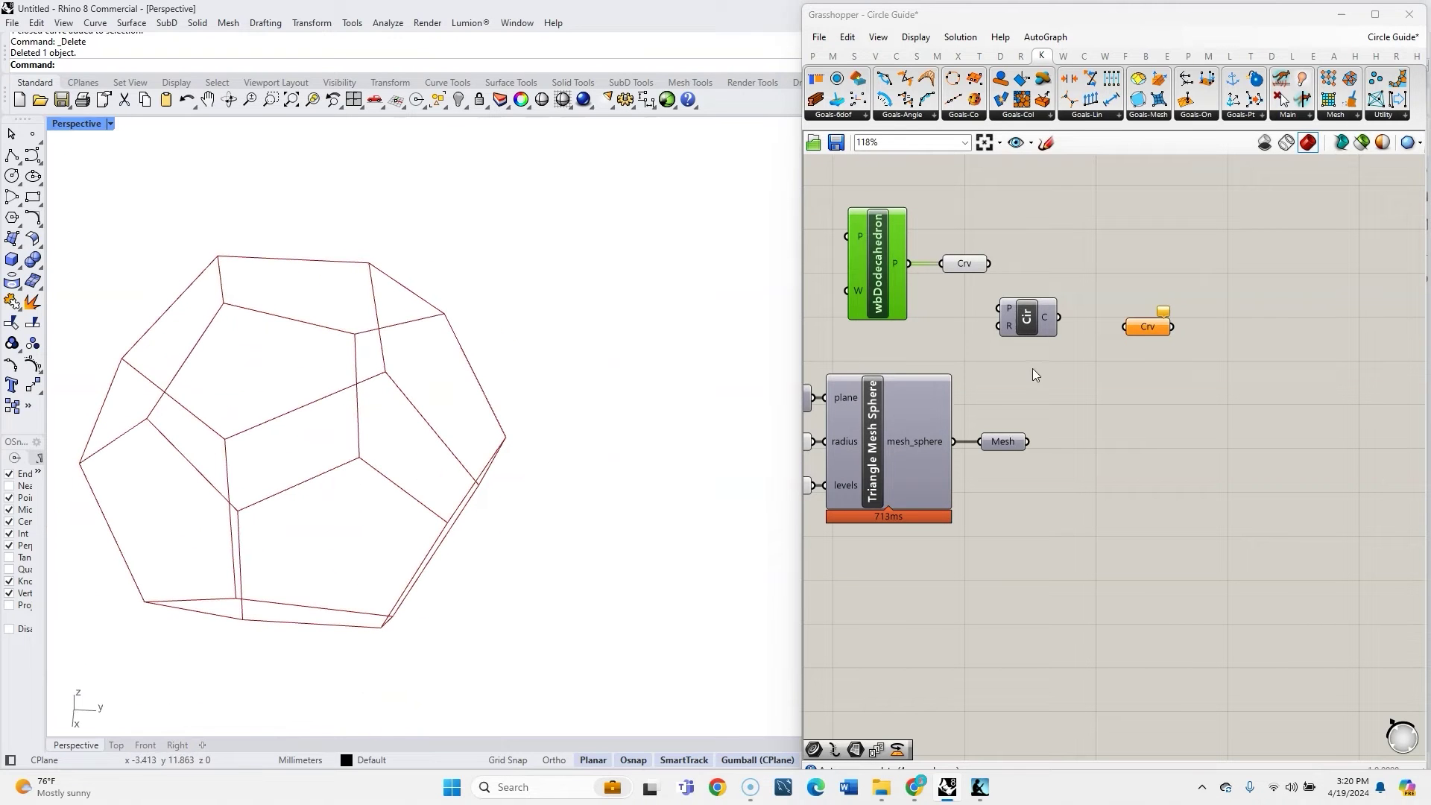
Add a Weaverbird's Dual graph component and connect the Mesh parameter to its first input.
double_click(1086, 437)
text(w)
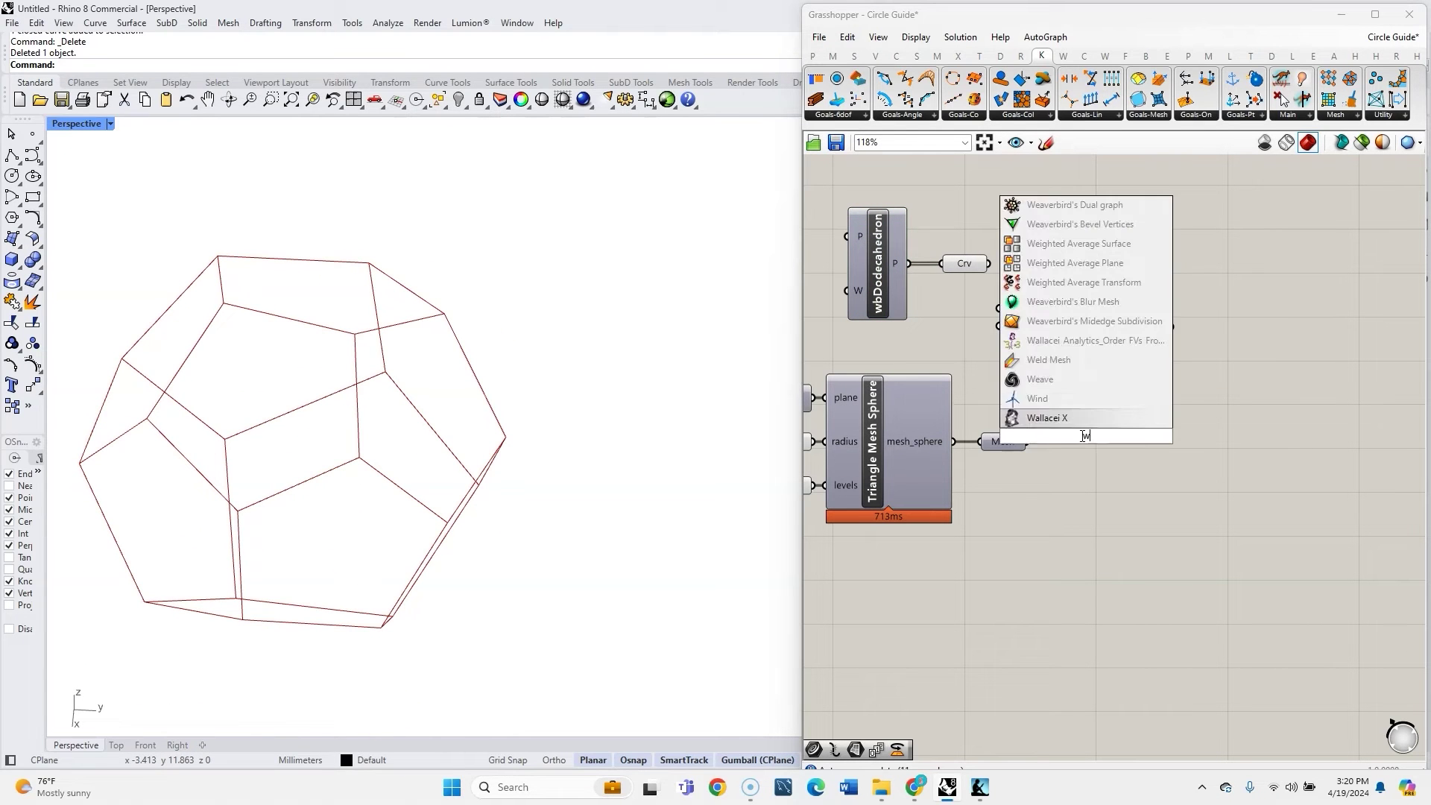
text(b dual)
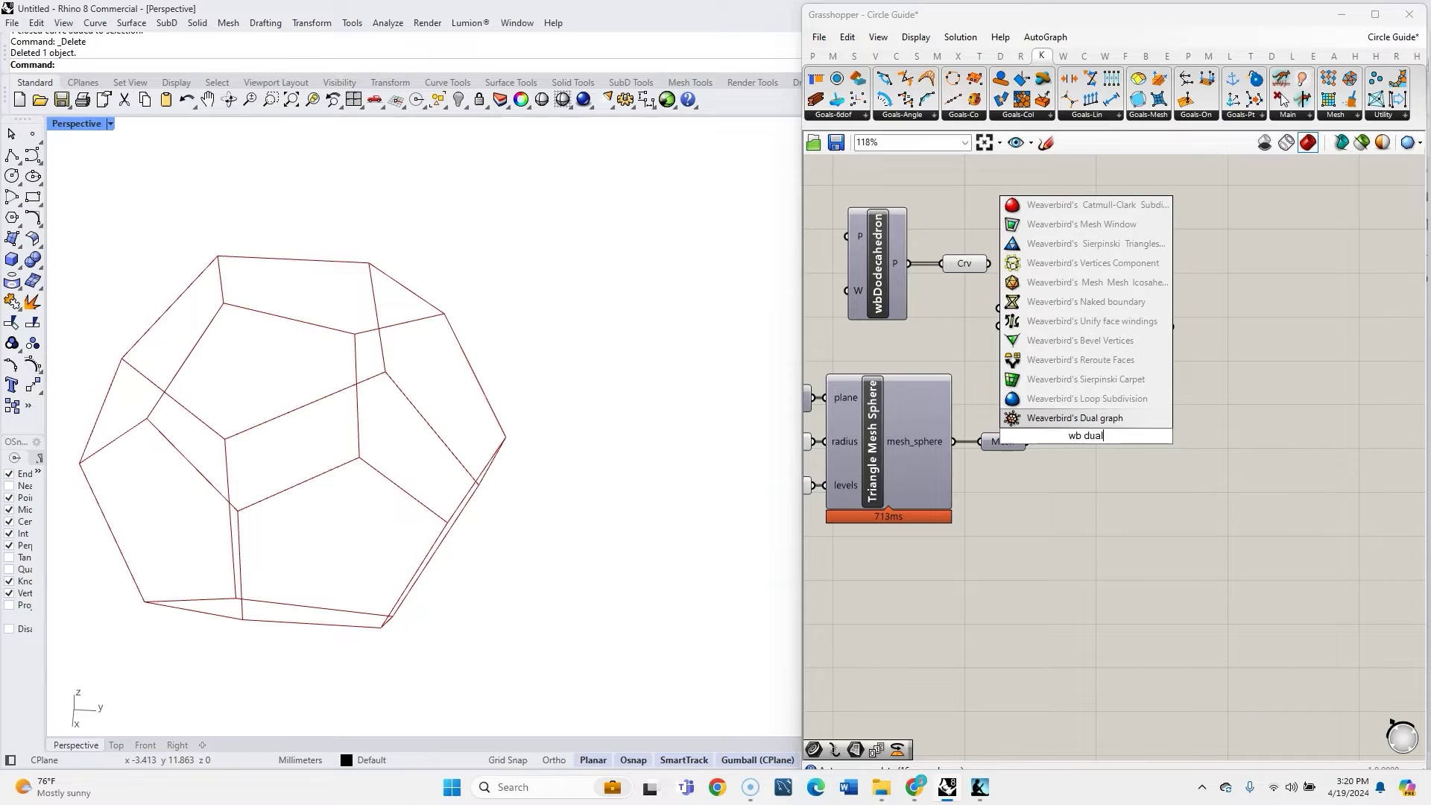
click(1082, 418)
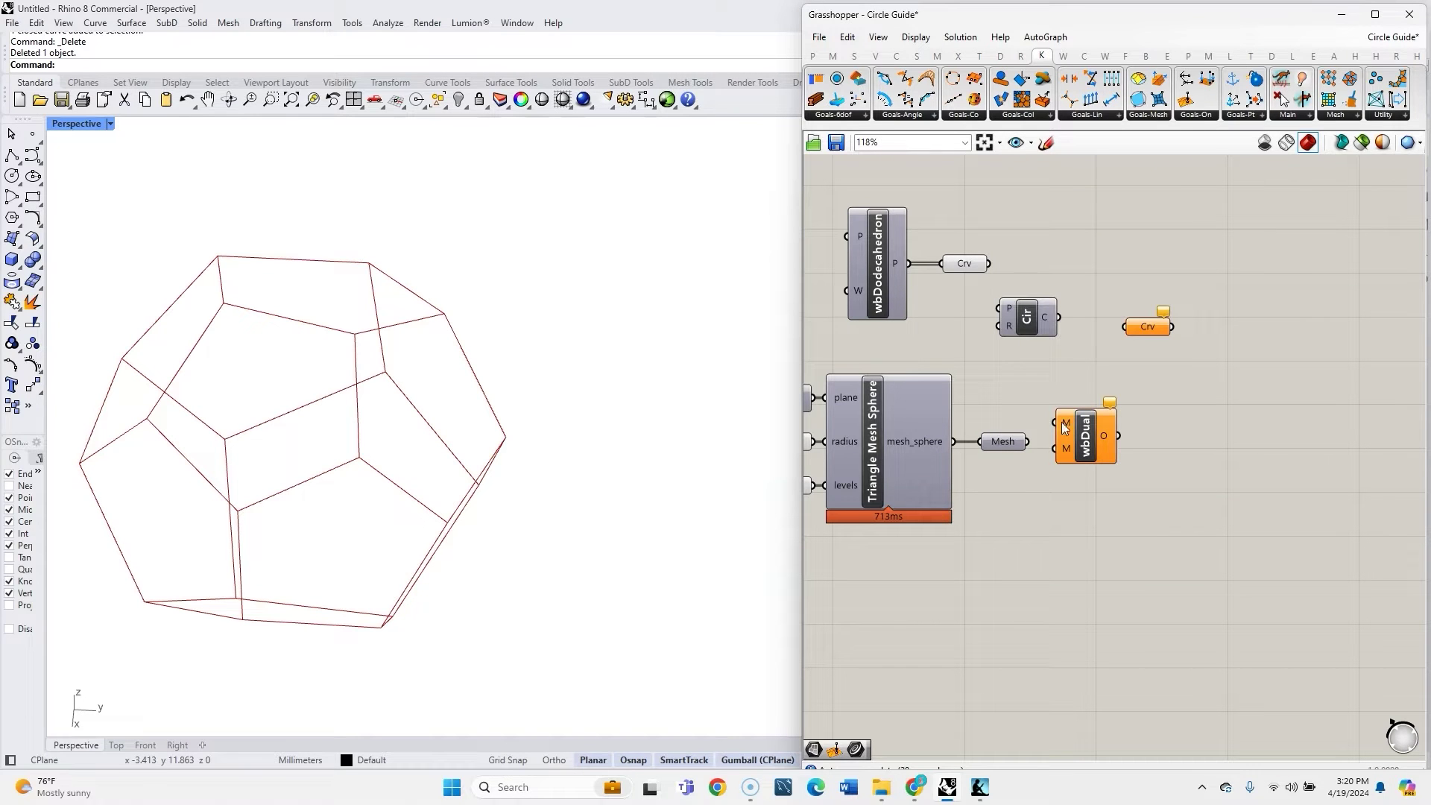
drag(1028, 441, 1078, 458)
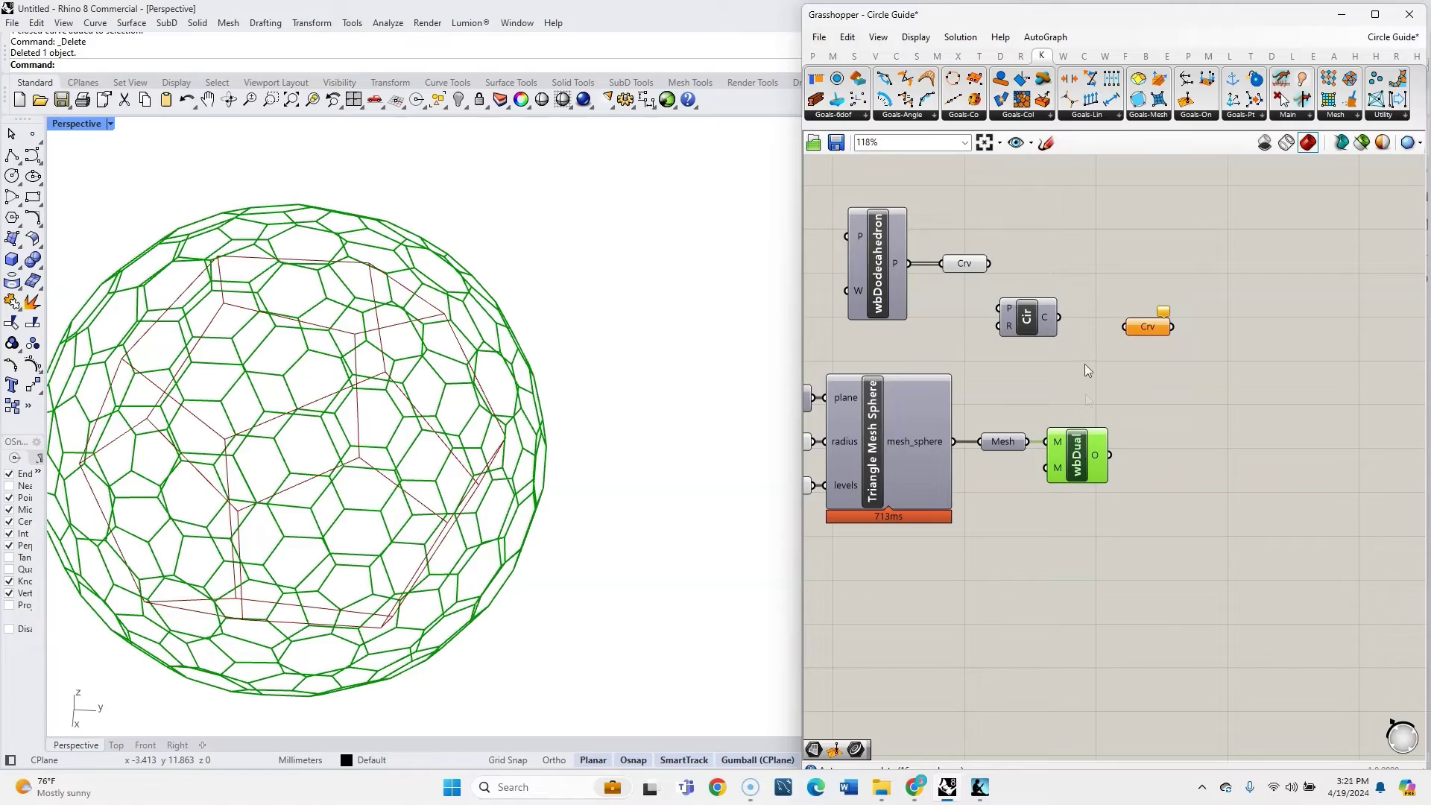
Turn off the preview of the dodecahedron's Curve parameter and examine the dual graph outlines from several angles.
click(959, 261)
middle_click(956, 262)
click(1009, 217)
right_drag(465, 384, 409, 362)
scroll(486, 379, down, 4)
right_drag(338, 453, 364, 498)
scroll(332, 514, up, 5)
scroll(297, 488, down, 5)
scroll(361, 489, up, 5)
scroll(1137, 534, up, 2)
Add a Custom Preview component below the Dual graph component.
double_click(1157, 506)
text(cus)
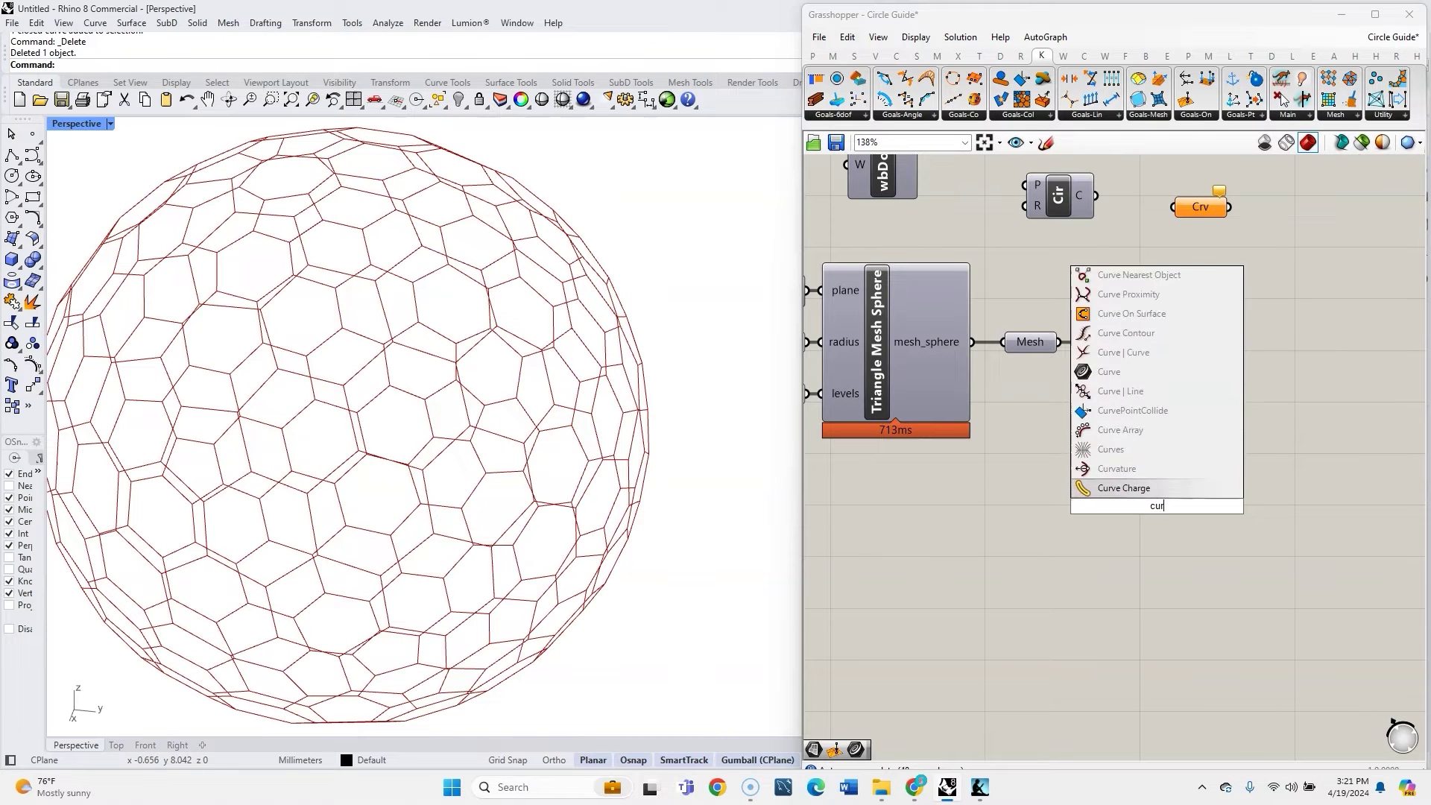
click(1129, 411)
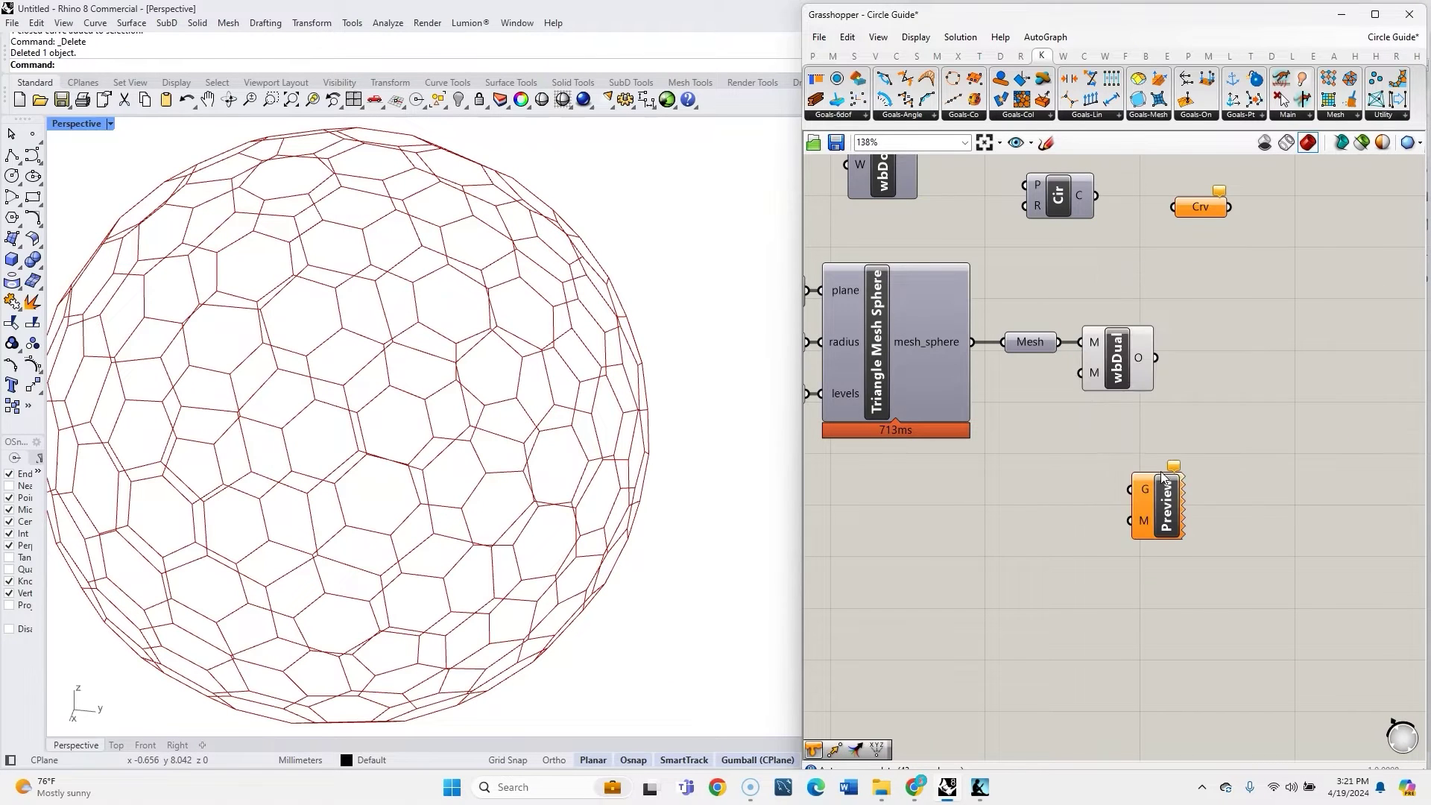
Add a Create Material component beside the Custom Preview.
double_click(1075, 535)
text(ma)
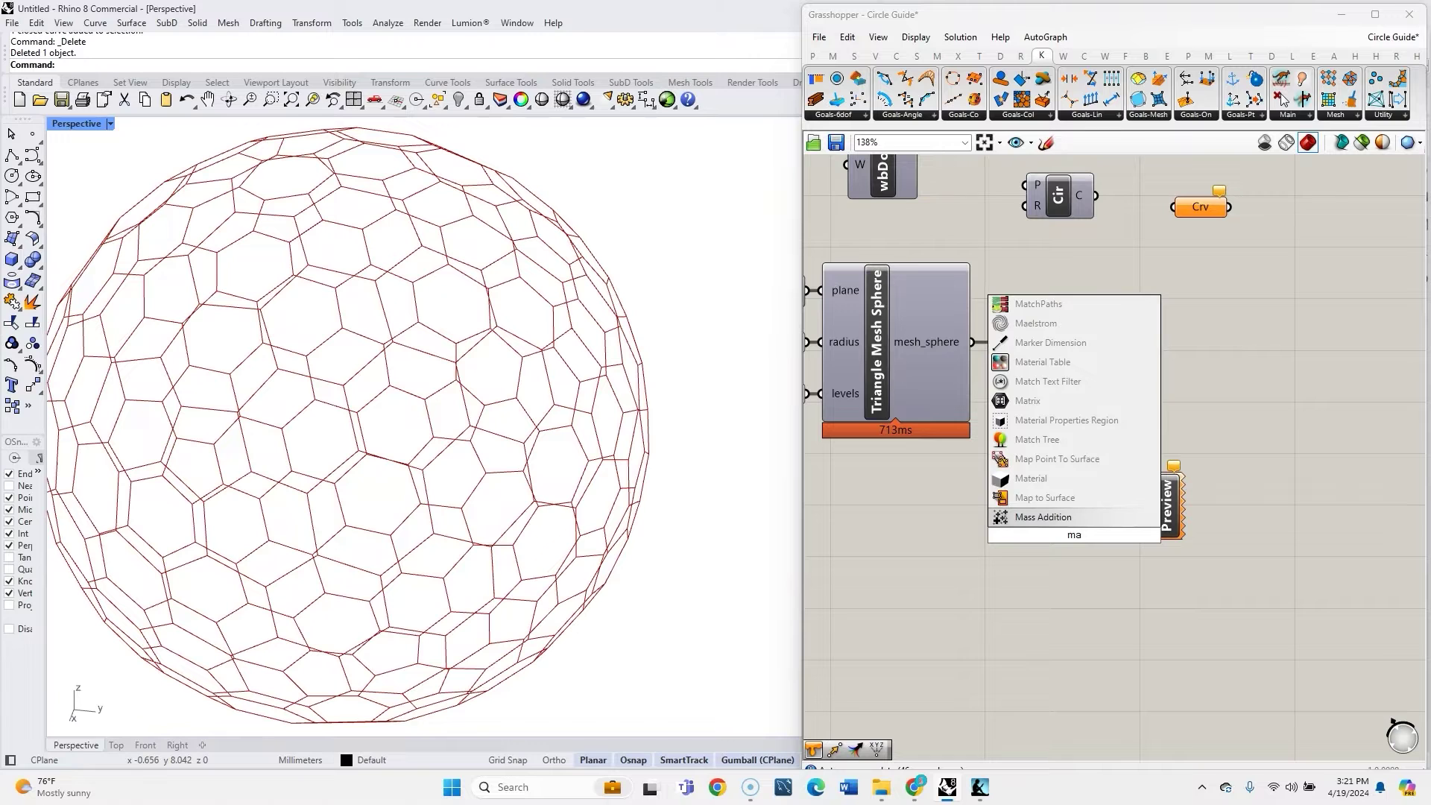
text(ter)
key(BackSpace)
key(BackSpace)
key(BackSpace)
key(BackSpace)
key(BackSpace)
text(create ma)
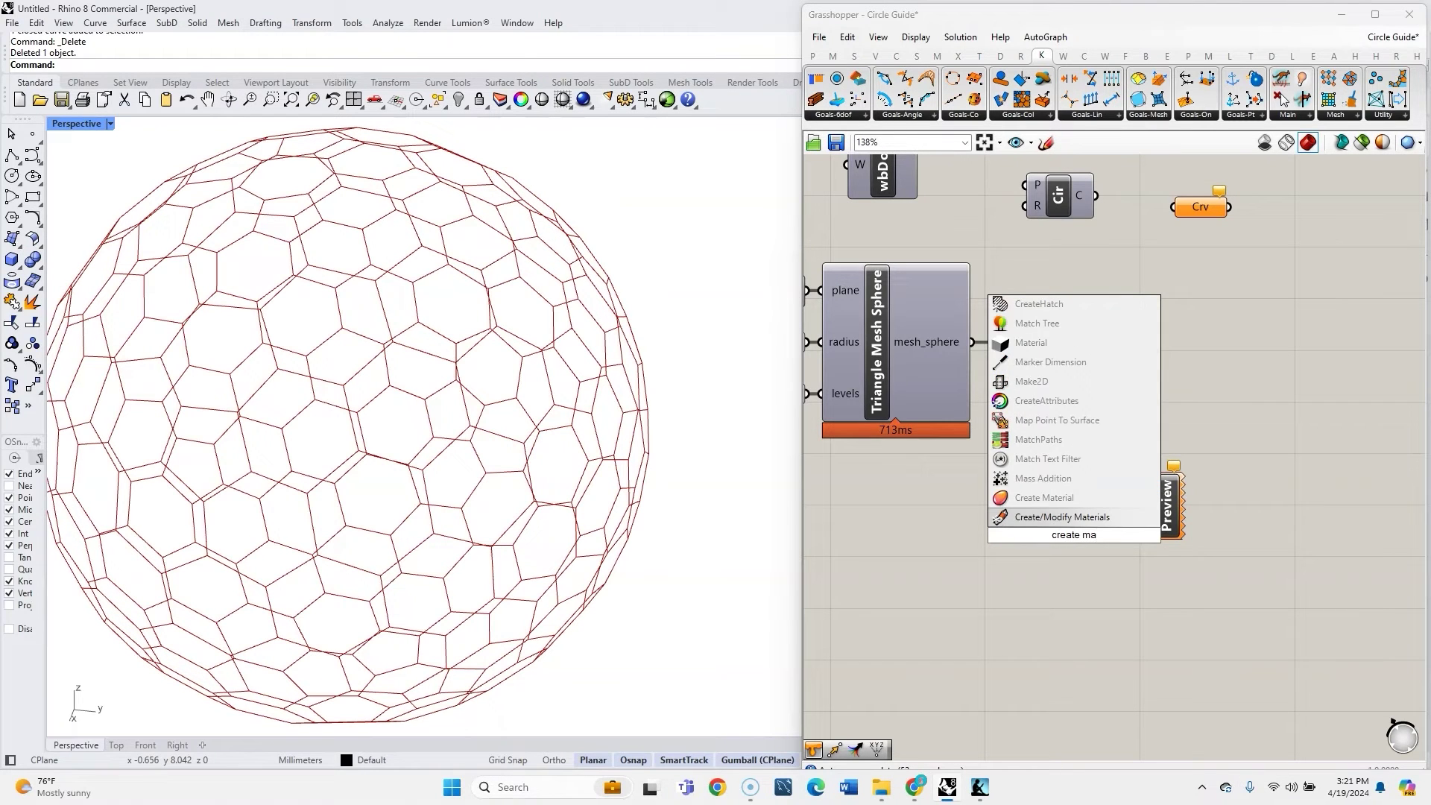
click(1068, 500)
Add a panel with the value 0 and connect it to the material's S input.
double_click(968, 562)
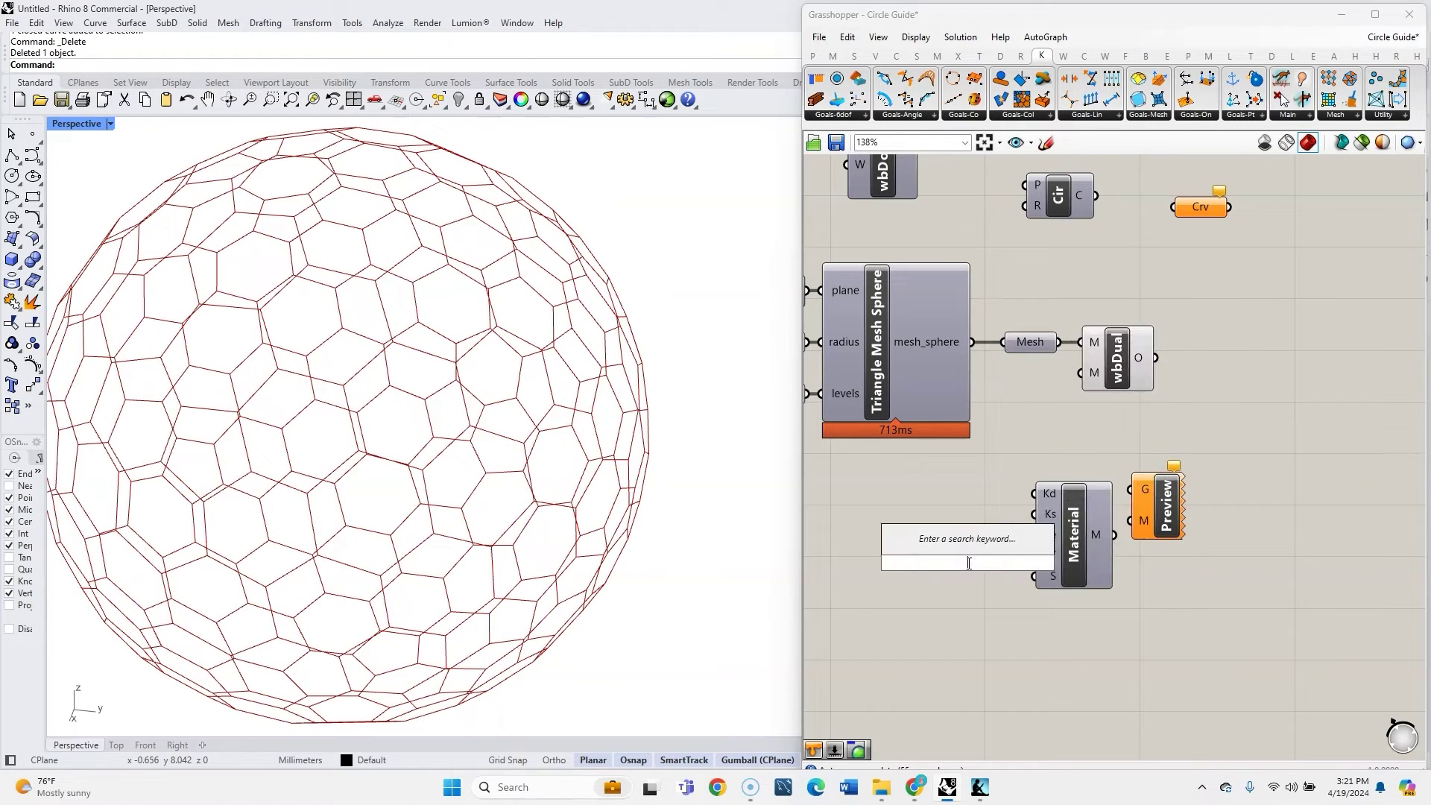
text(//0)
key(Return)
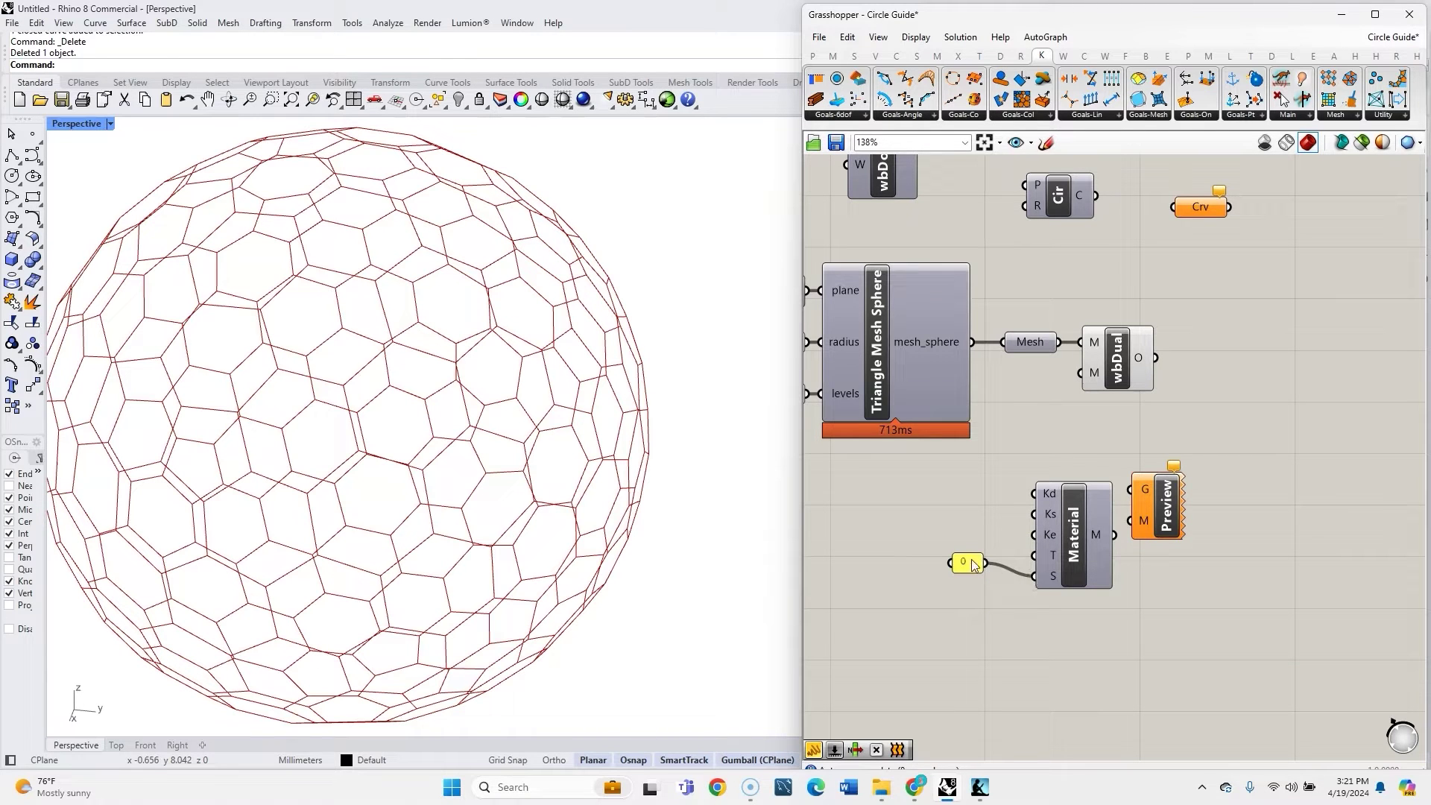
drag(974, 569, 1006, 576)
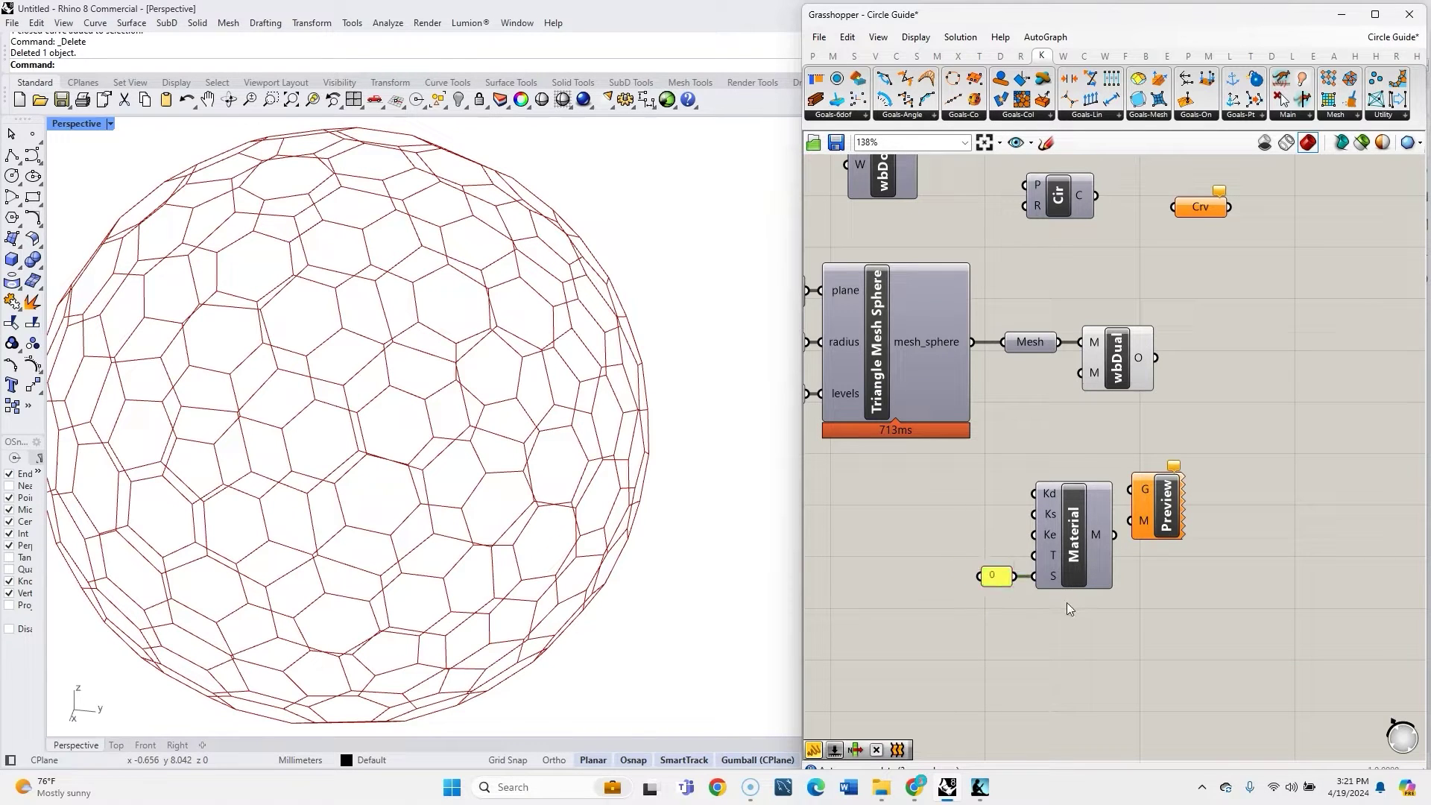
Connect the Mesh parameter to the Custom Preview's geometry input and the material output to its M input.
scroll(1076, 610, down, 2)
drag(1146, 544, 1190, 548)
click(1134, 493)
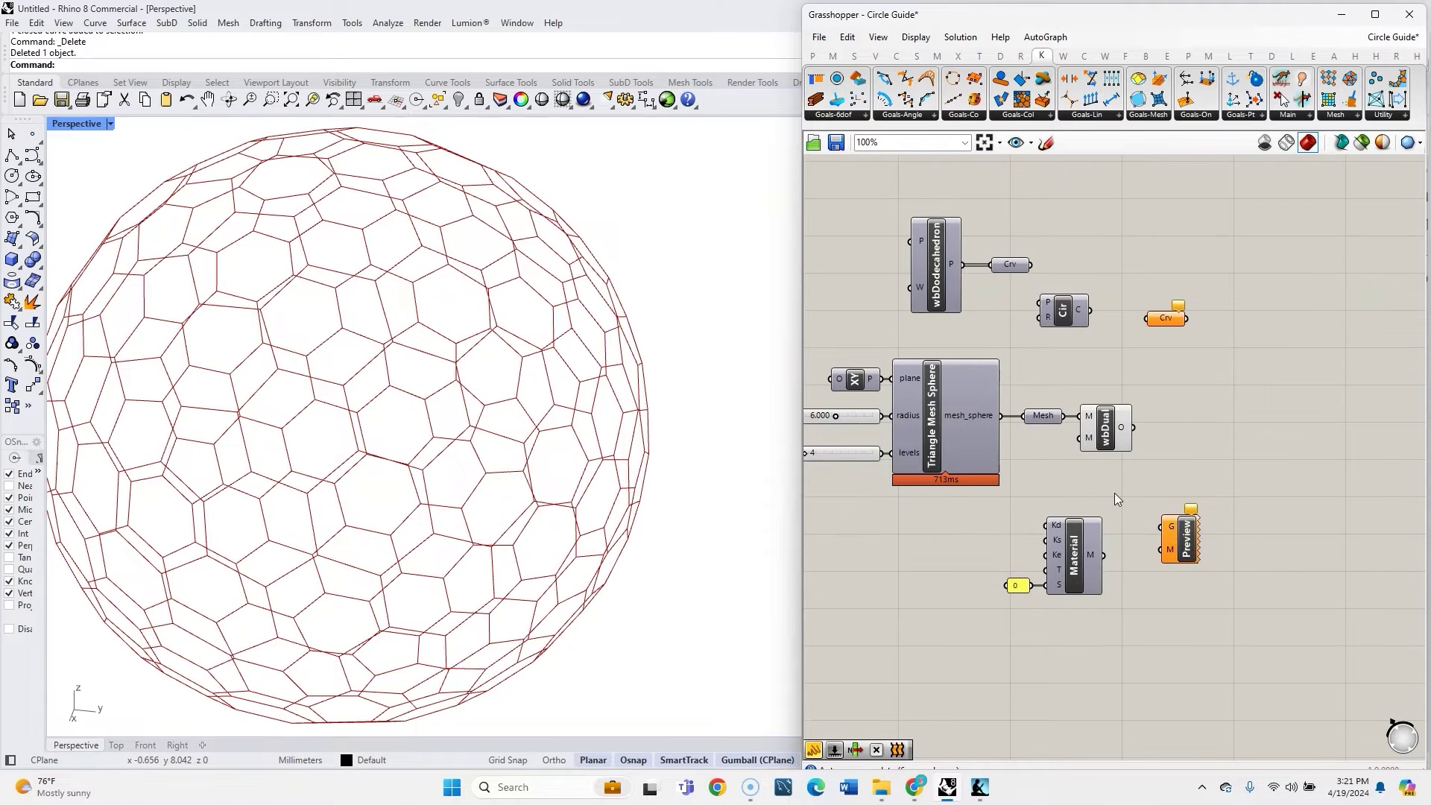
scroll(1054, 491, up, 2)
mouse_move(1089, 397)
mouse_down()
mouse_move(1196, 553)
mouse_move(1227, 551)
mouse_up()
drag(1147, 590, 1226, 583)
drag(1247, 584, 1201, 592)
click(1276, 564)
Add a Colour Swatch beside the material component and set its colour to blue.
scroll(1017, 572, down, 1)
right_drag(1017, 572, 1123, 570)
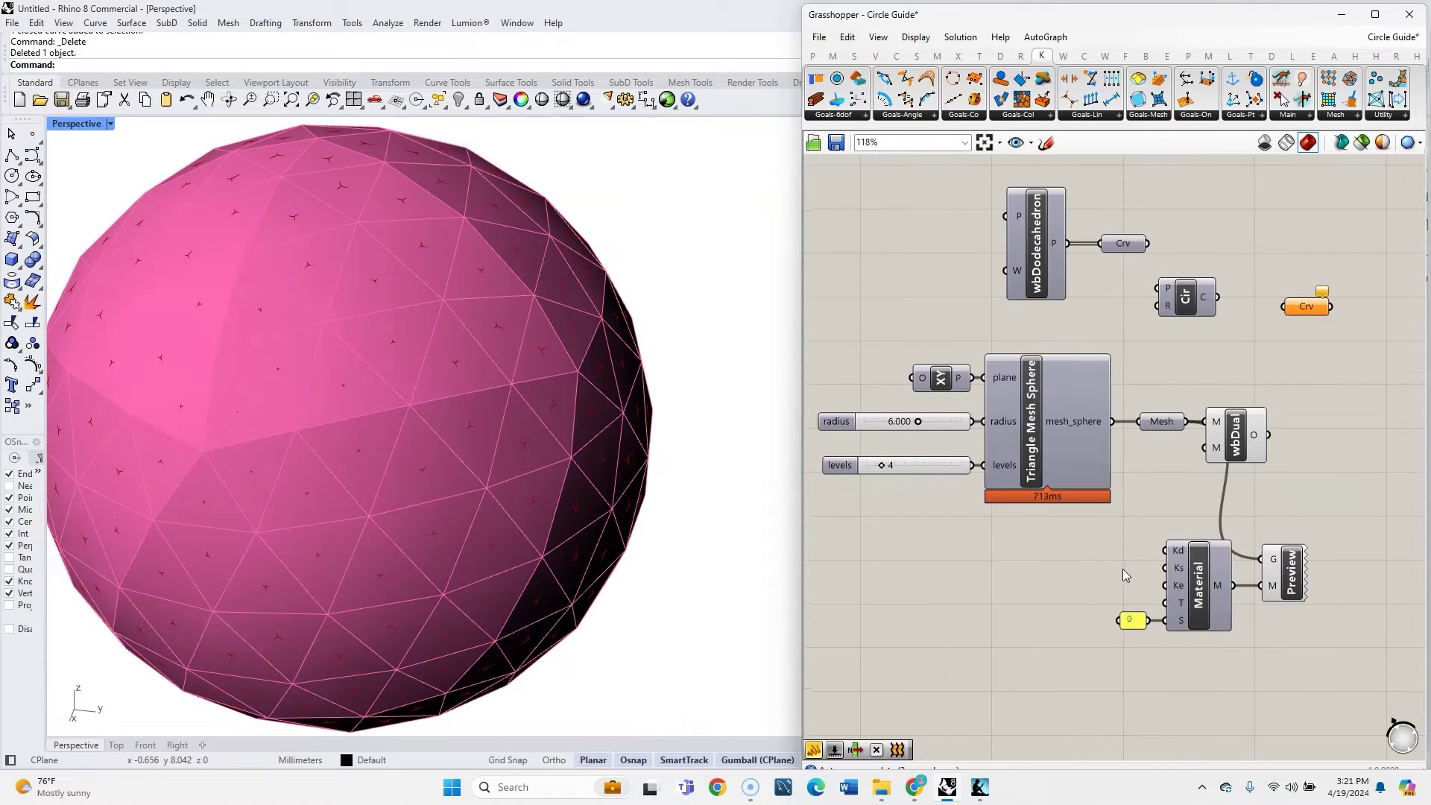
double_click(1123, 570)
text(colo)
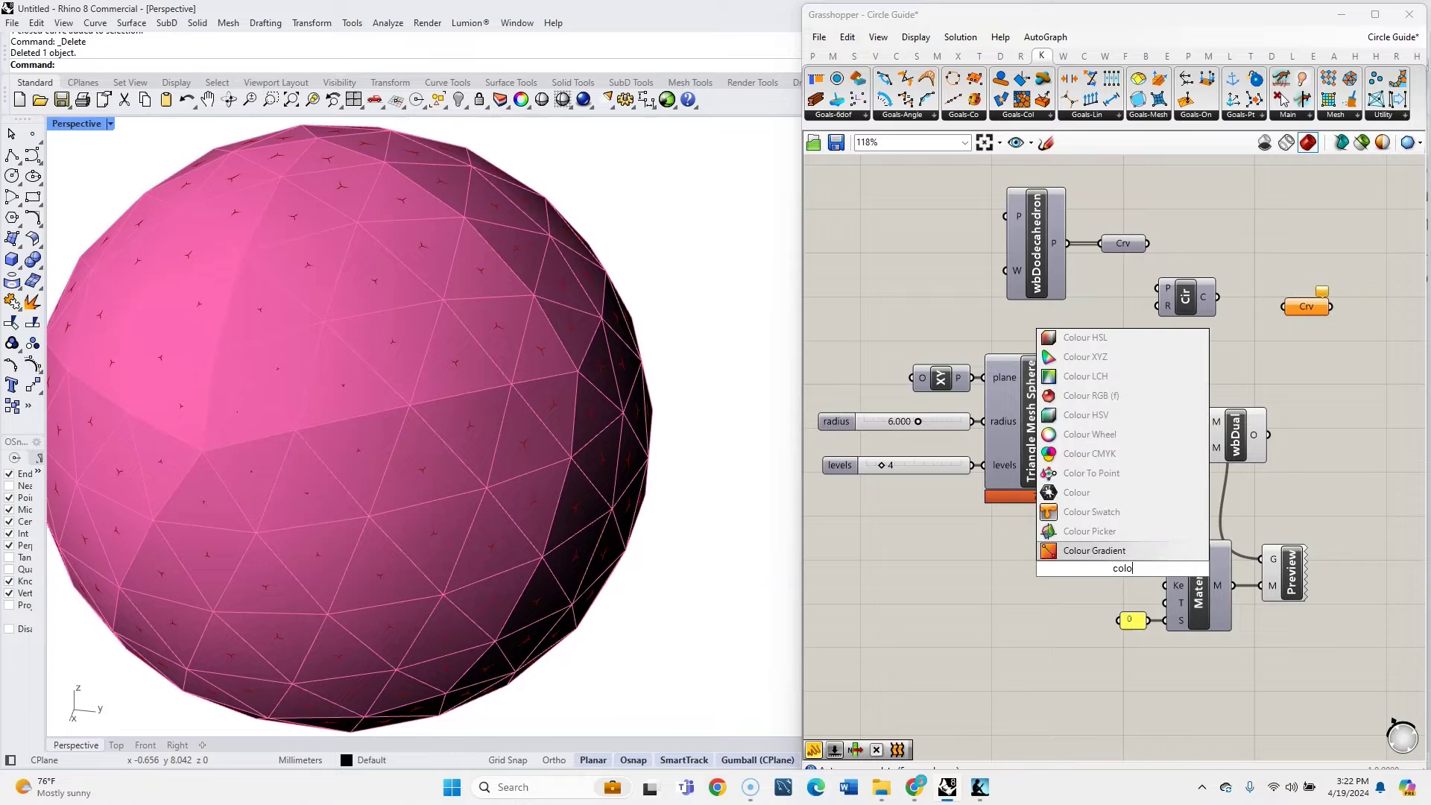
click(1114, 512)
click(1092, 566)
drag(1207, 663, 1225, 639)
drag(1225, 537, 1176, 577)
drag(1232, 642, 1226, 644)
click(1114, 758)
Connect the colour swatch to the material's Kd, Ks and Ke inputs.
drag(1115, 567, 1164, 551)
drag(1115, 566, 1164, 586)
drag(1056, 567, 1071, 569)
Turn off the preview of the Custom Preview component.
scroll(1058, 562, down, 2)
scroll(1251, 596, up, 2)
drag(1179, 550, 1206, 550)
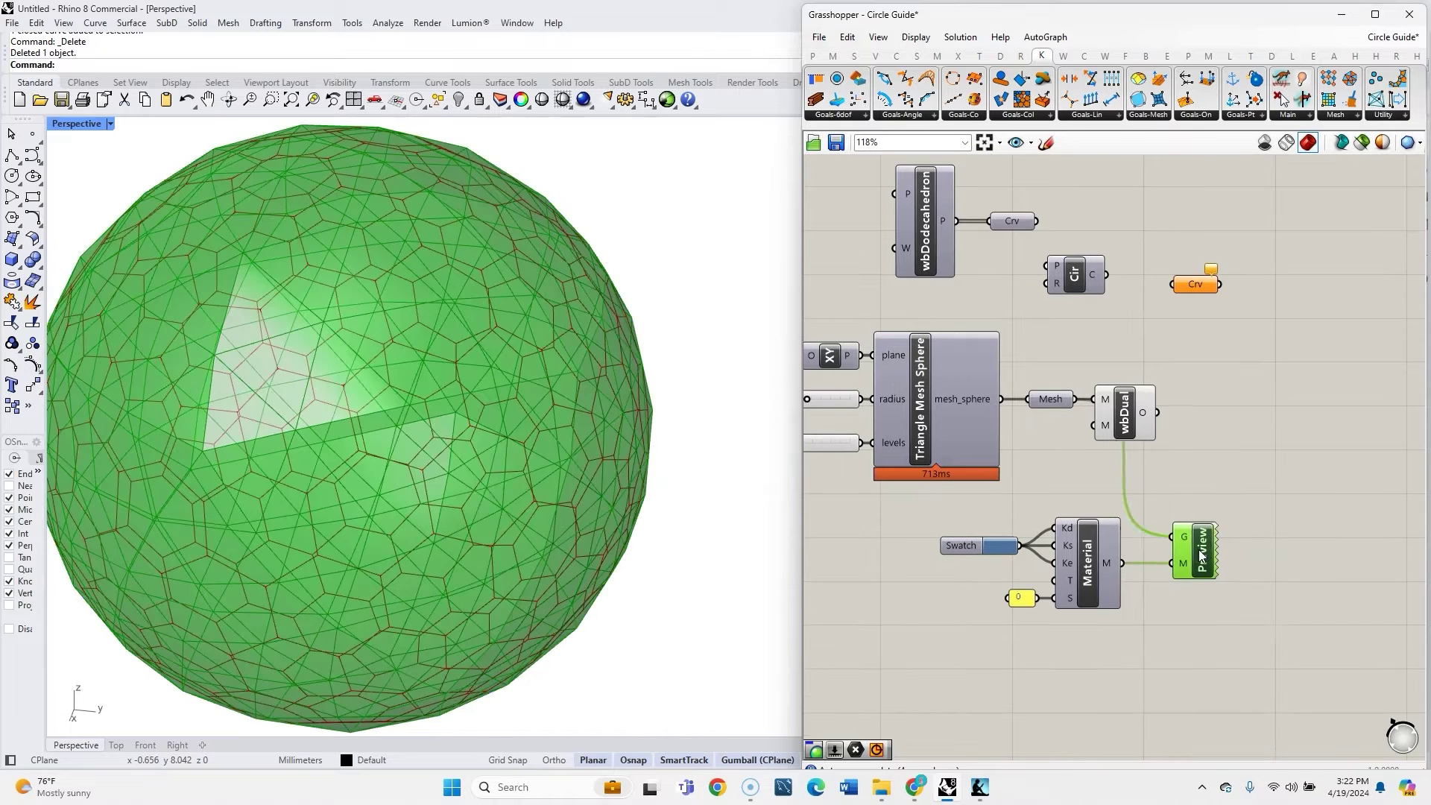
middle_click(1206, 549)
click(1255, 503)
scroll(1173, 463, up, 1)
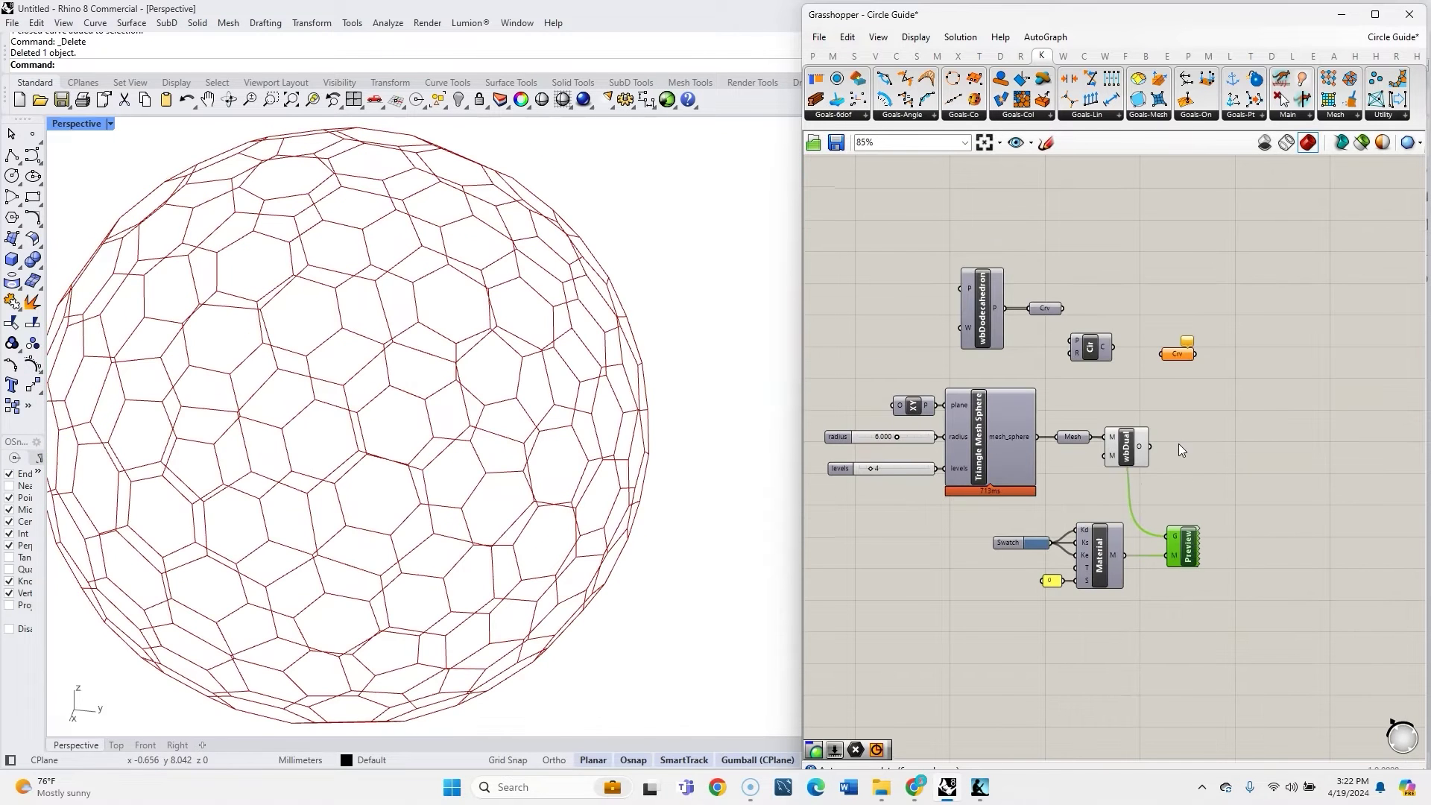
Rename the empty Curve parameter to "Polylines".
scroll(1178, 444, up, 1)
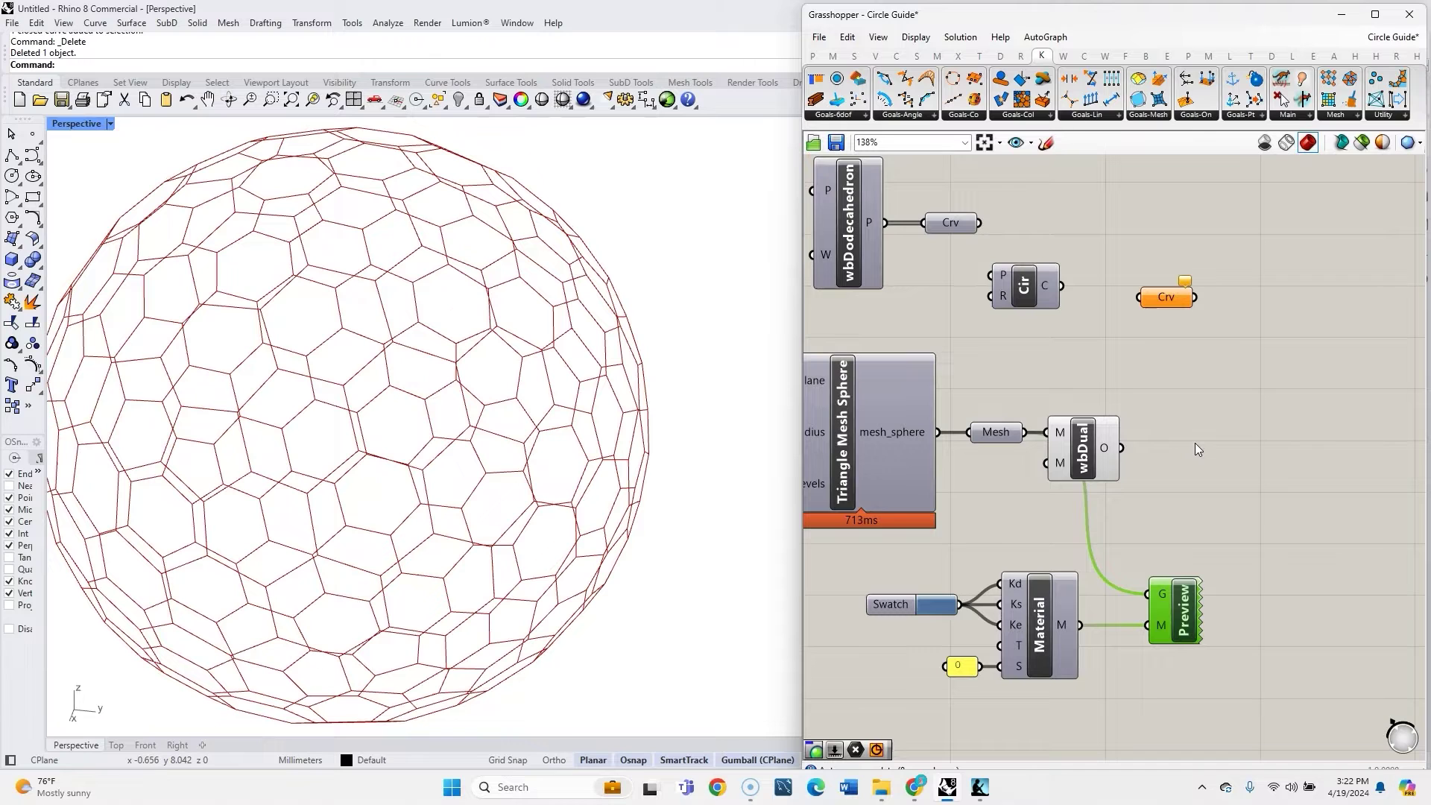
scroll(1196, 447, down, 1)
scroll(1241, 377, up, 1)
double_click(1222, 435)
key(Escape)
right_click(1137, 340)
text(Polylines)
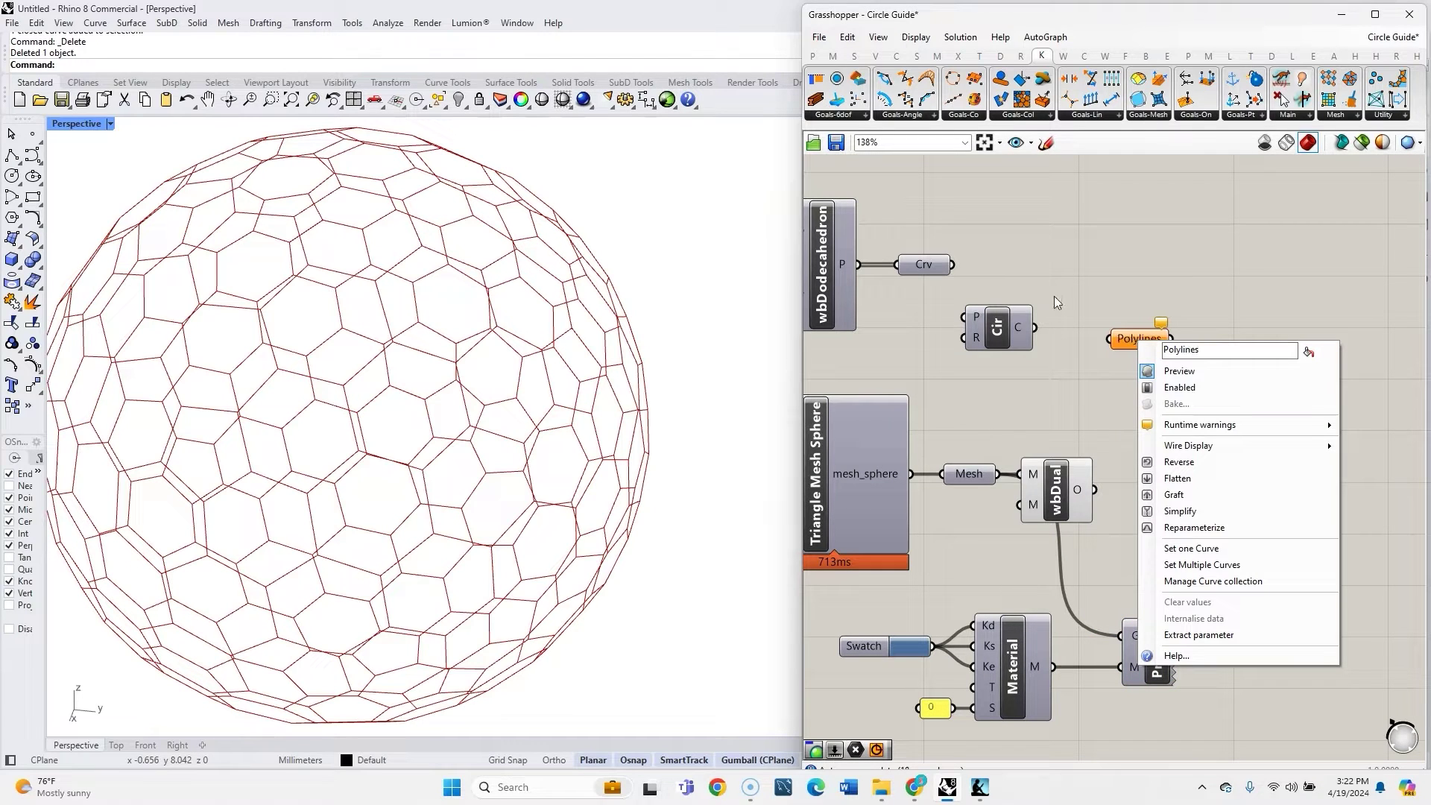
key(Return)
Connect the wbDual output to the Polylines parameter and turn off the preview of wbDual.
drag(1050, 298, 1129, 340)
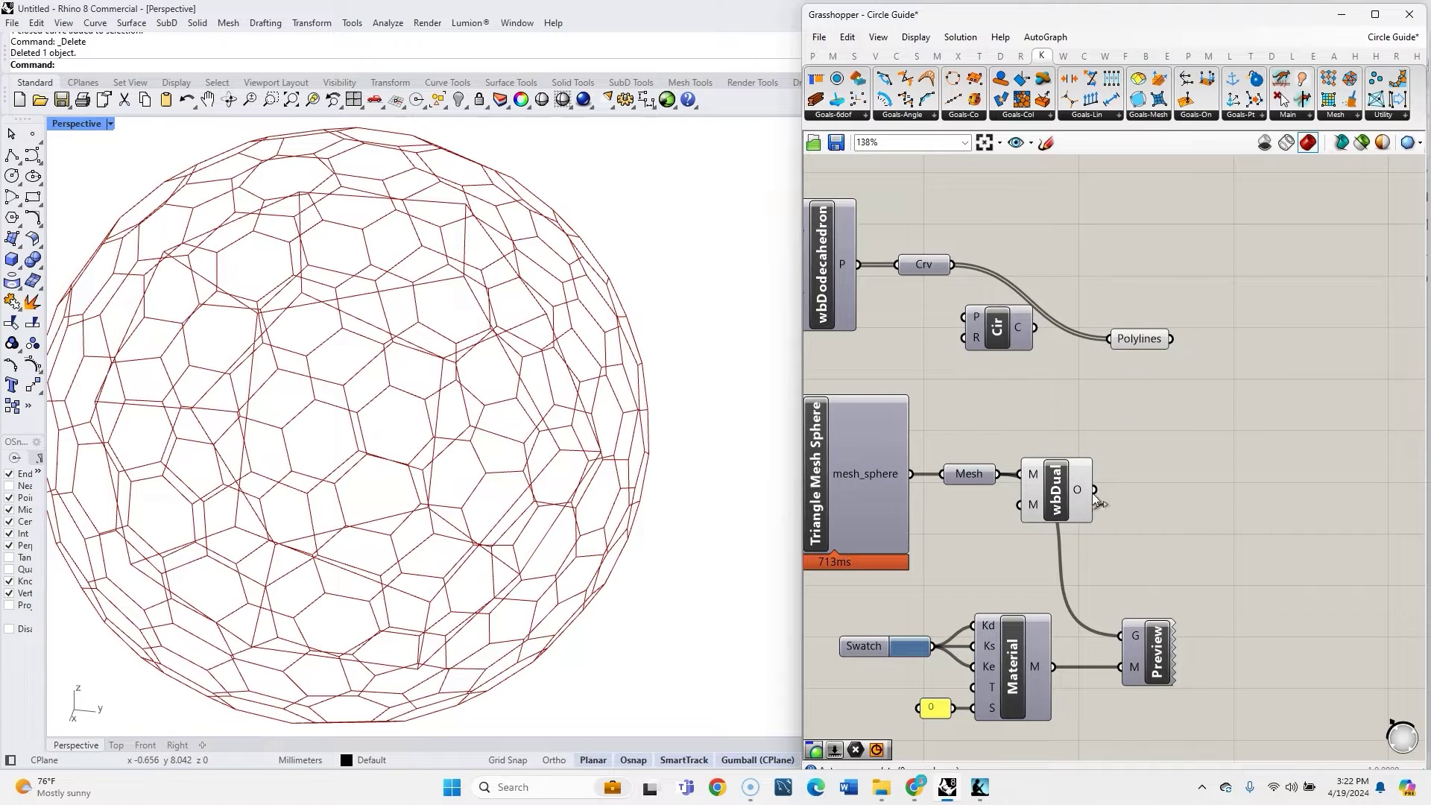
drag(1097, 498, 1207, 369)
click(1071, 491)
middle_click(1070, 488)
click(1110, 432)
Move the Circle component to the empty area downstream of the Polylines parameter.
scroll(1104, 399, down, 3)
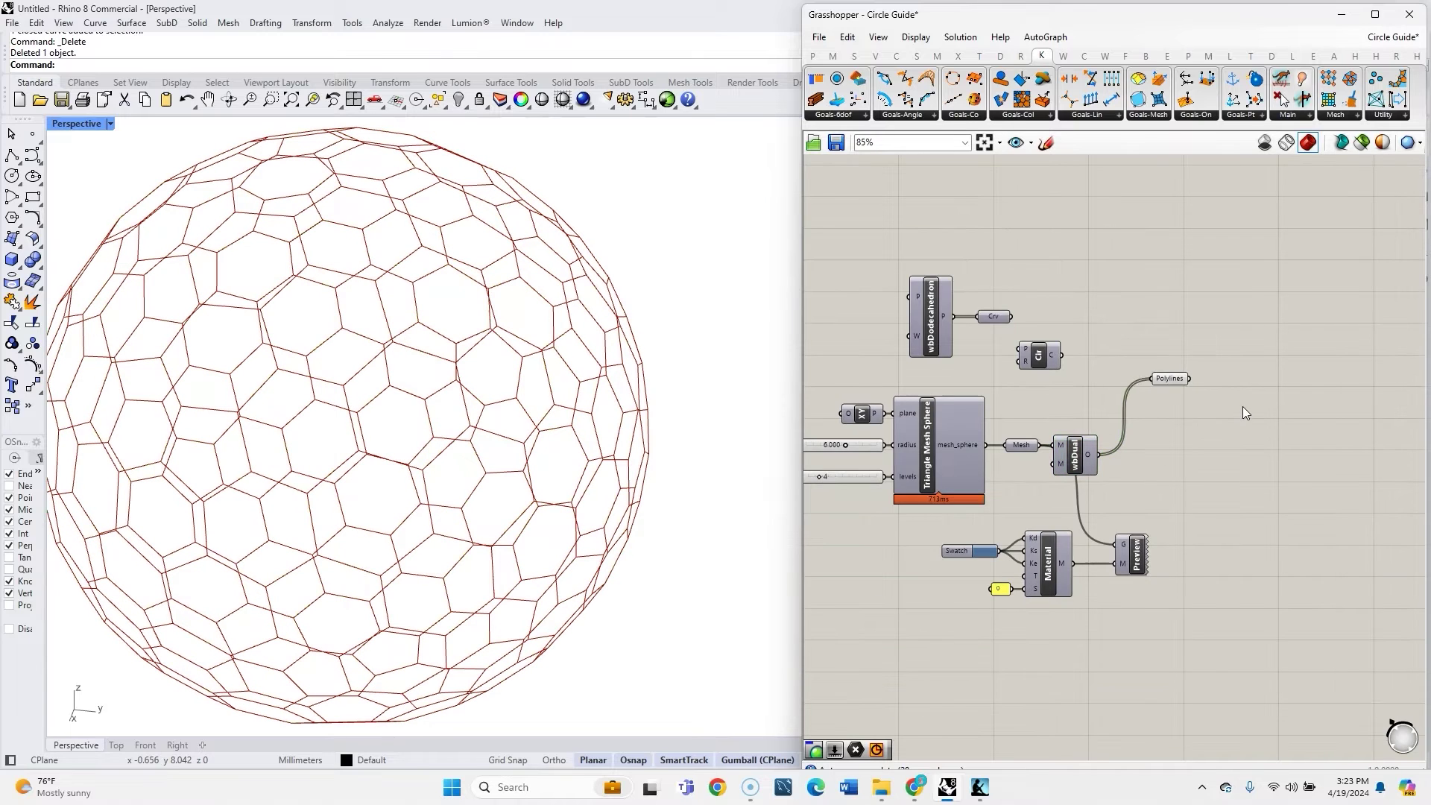
scroll(1241, 405, up, 3)
drag(869, 307, 1328, 413)
scroll(1317, 434, up, 2)
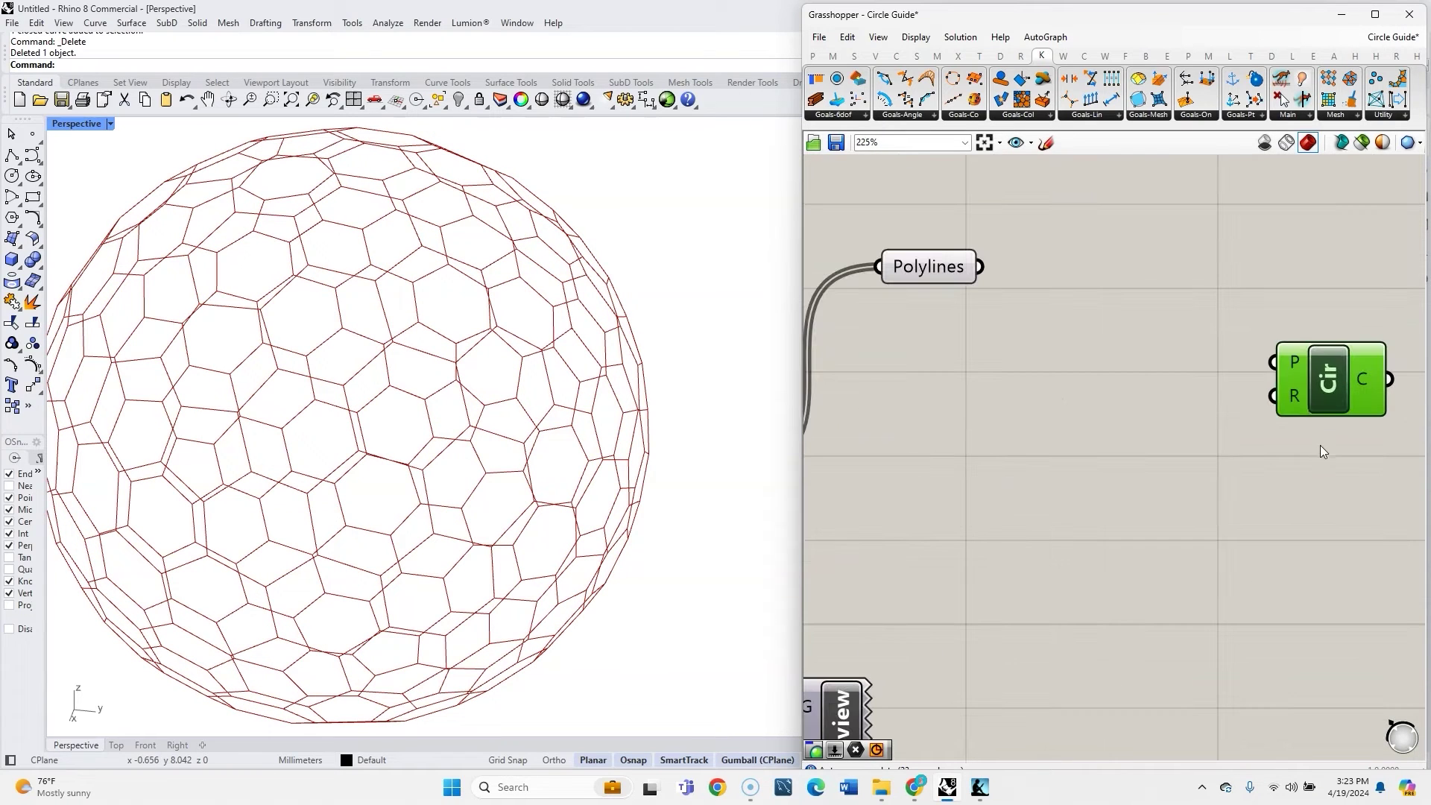
Examine the Circle component's plane and radius inputs and the cells of the dual mesh up close.
mouse_move(1294, 364)
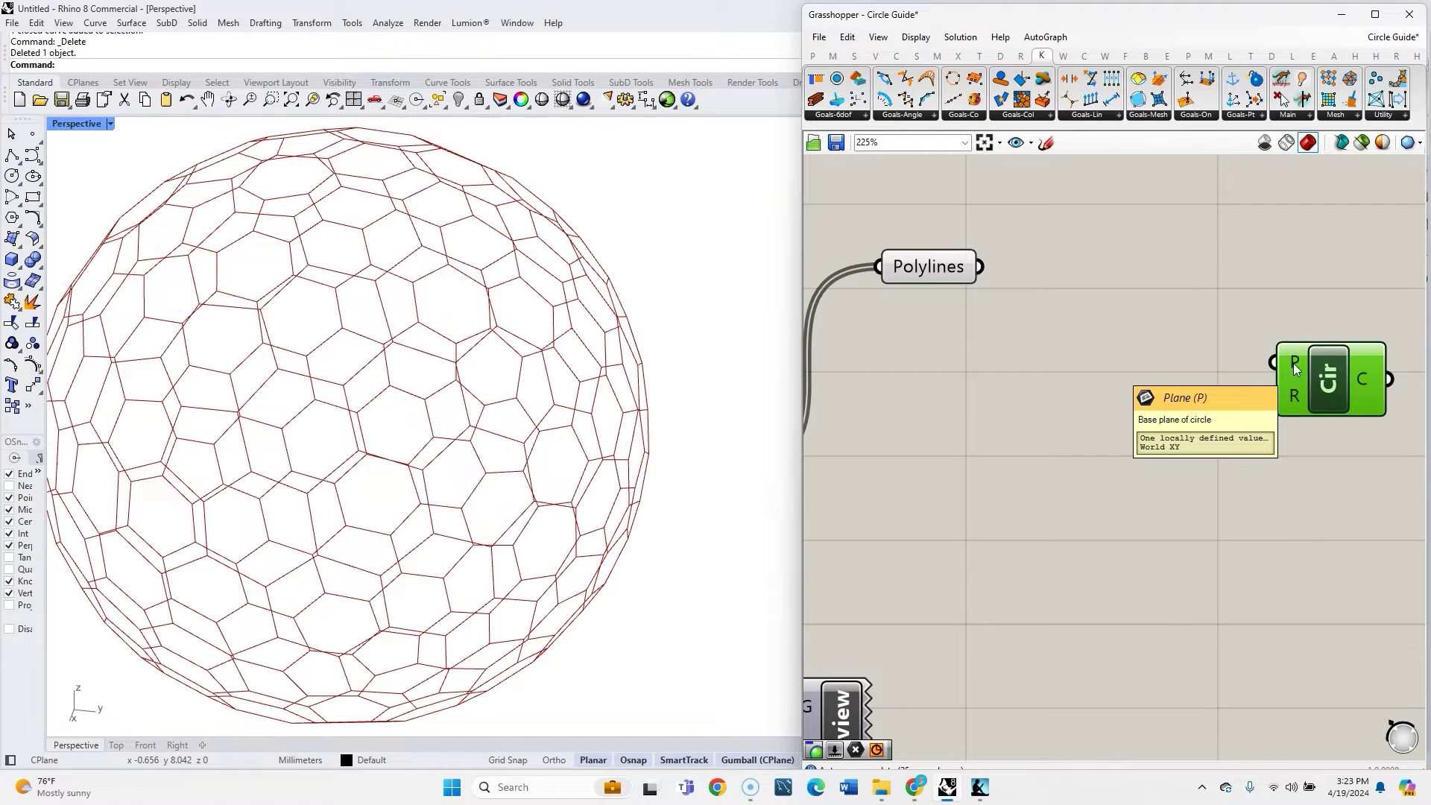
mouse_move(1293, 402)
scroll(393, 437, up, 6)
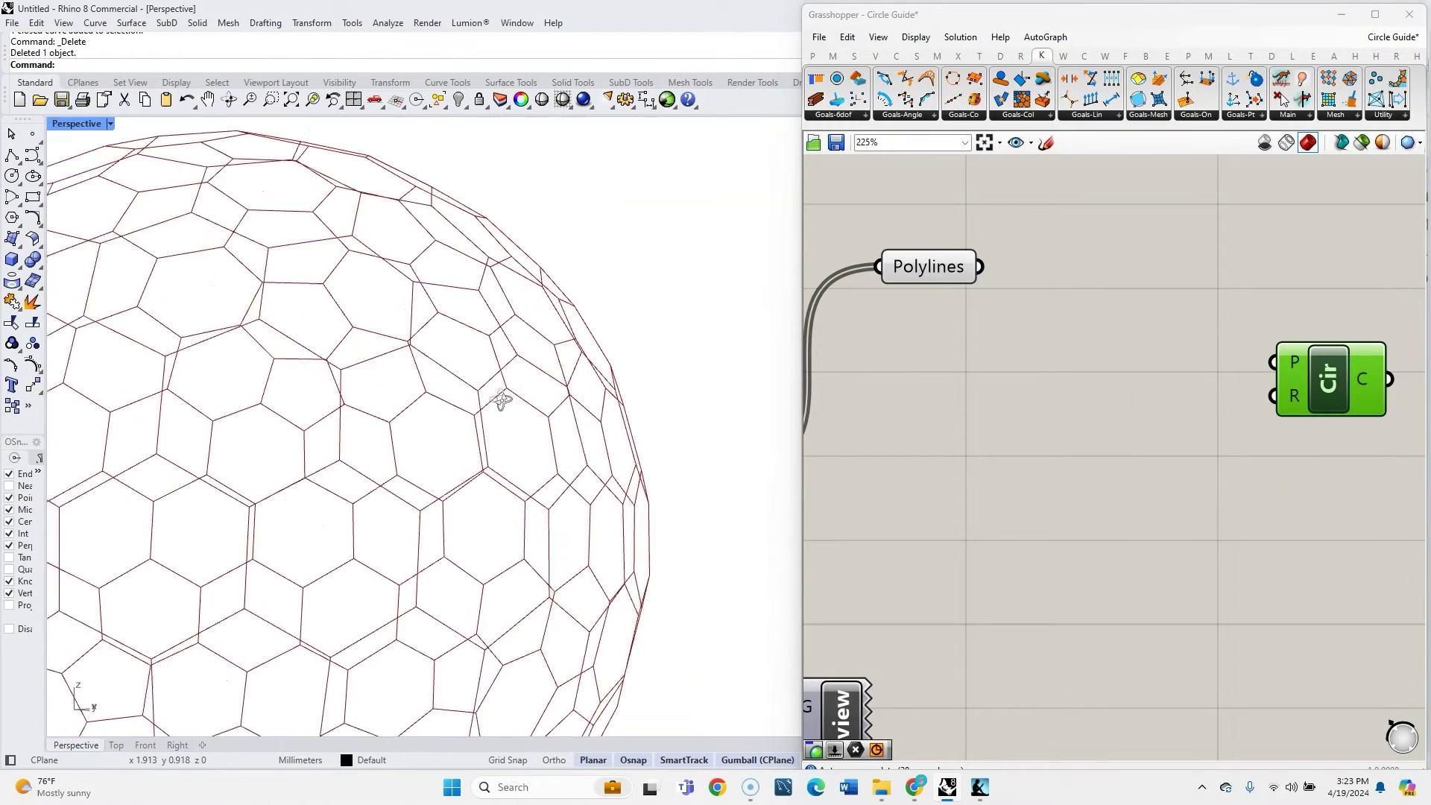
right_drag(511, 399, 540, 402)
scroll(584, 361, up, 3)
right_drag(584, 361, 549, 387)
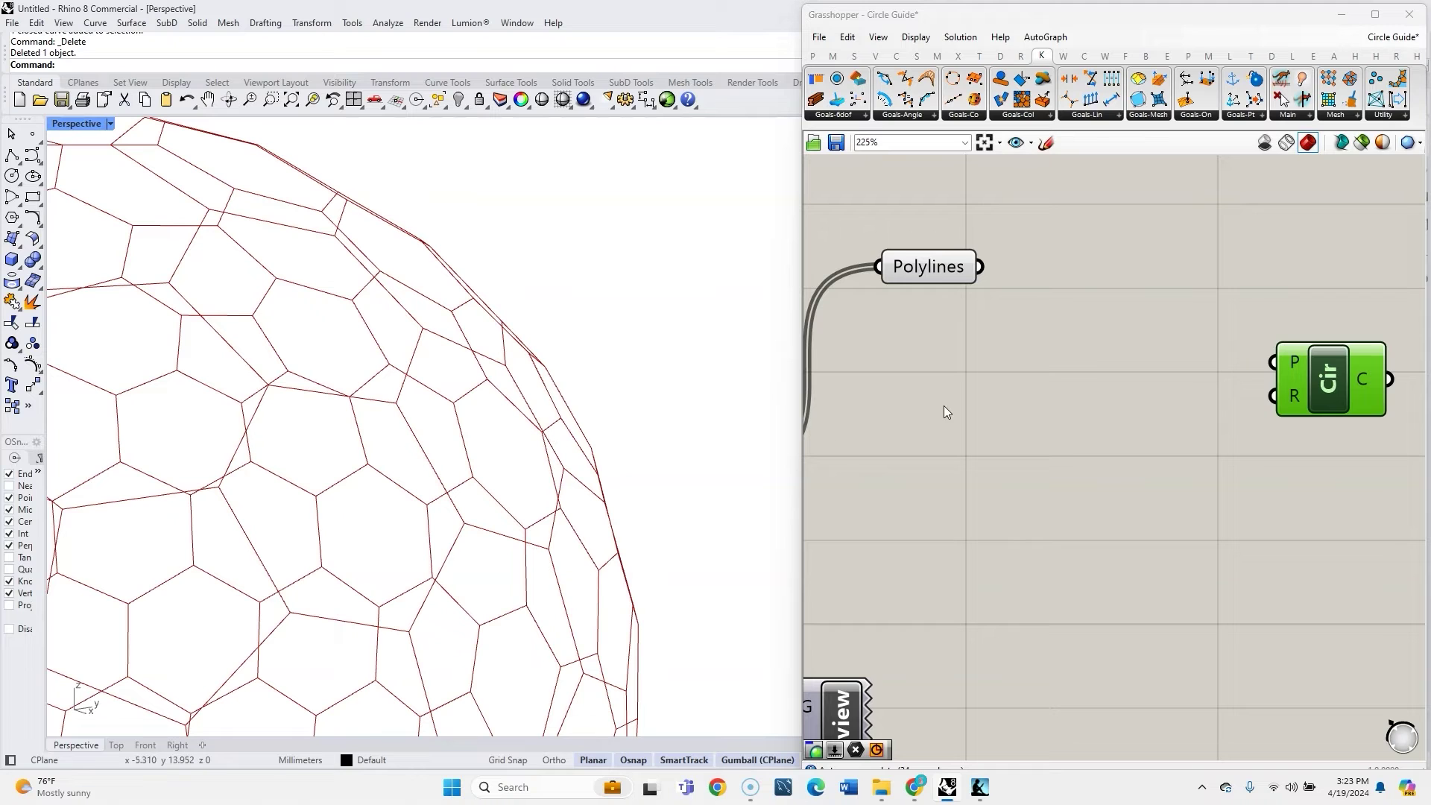
double_click(1041, 382)
text(co)
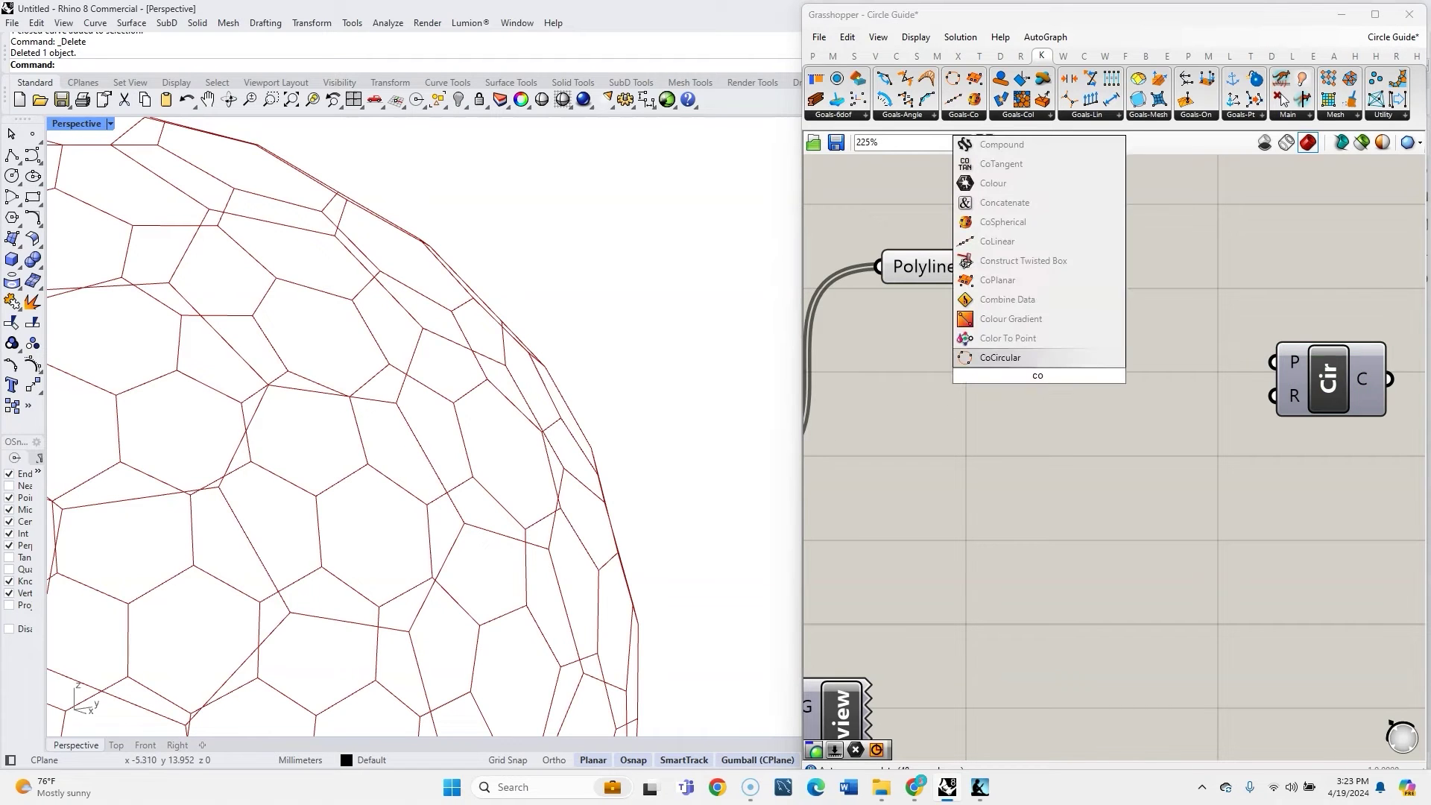
click(1017, 283)
key(Delete)
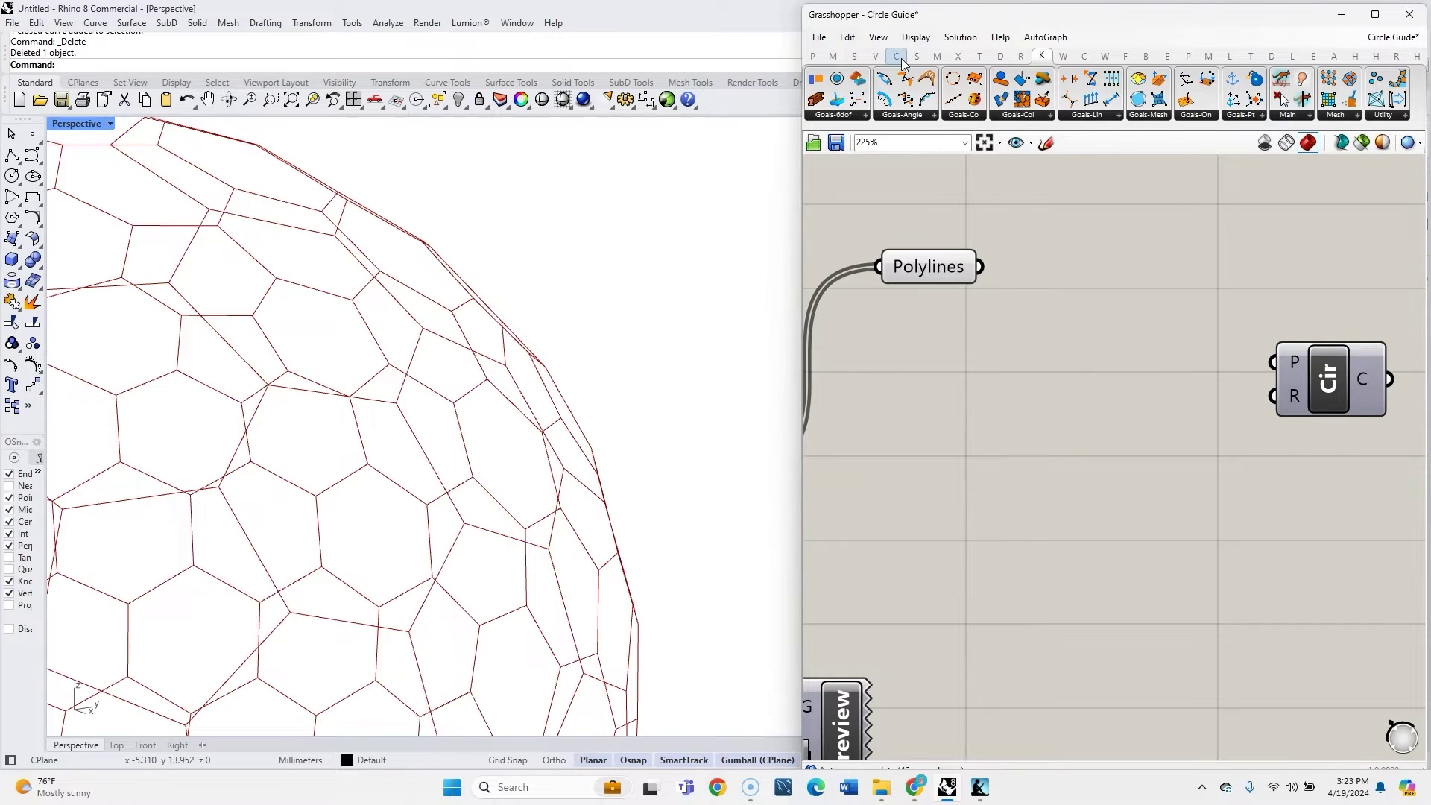
Add a Plane Fit component from the vector plane tools and place it just above the Circle component.
click(899, 57)
click(1000, 114)
click(875, 55)
click(1009, 115)
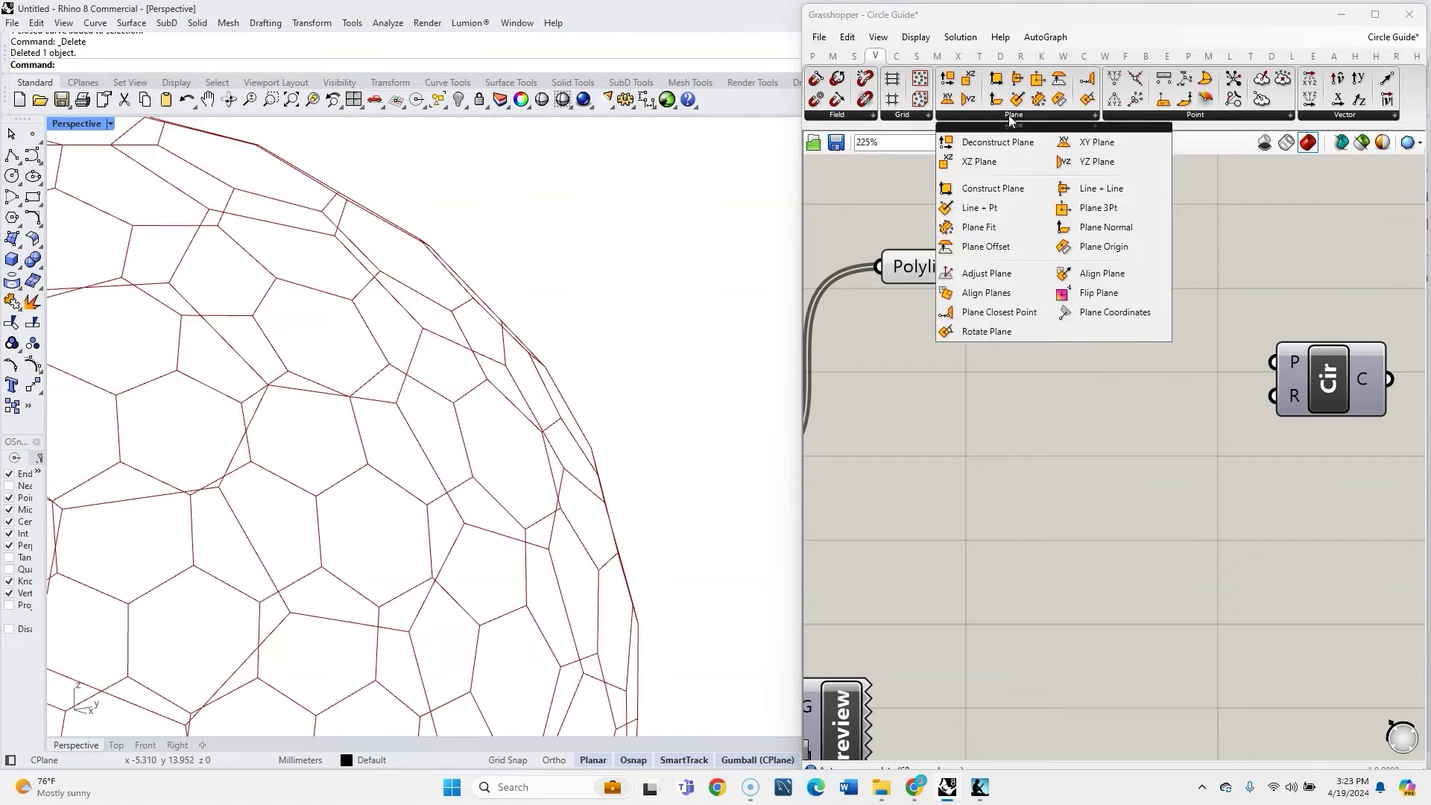
click(1009, 228)
click(1197, 320)
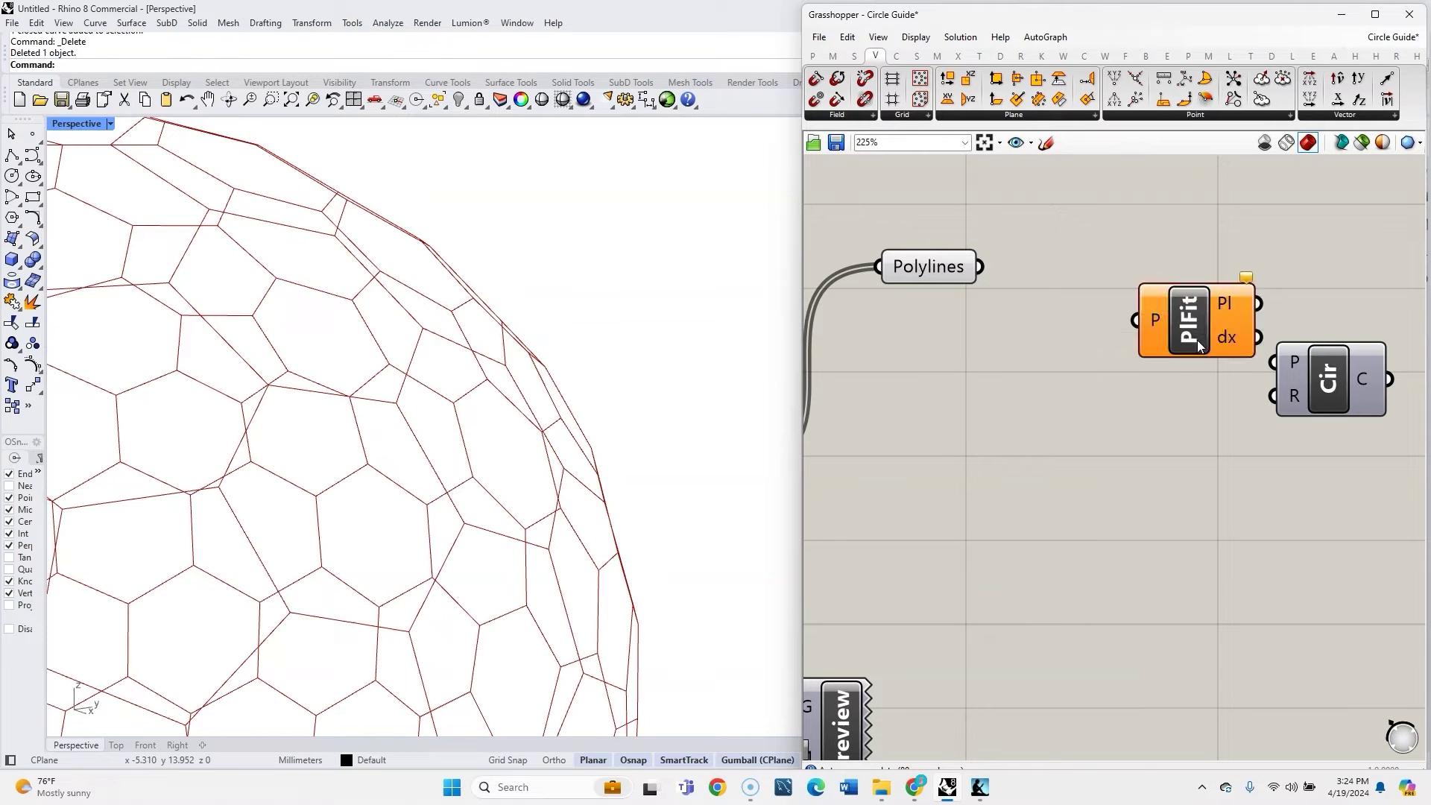
click(1164, 294)
scroll(1153, 383, down, 2)
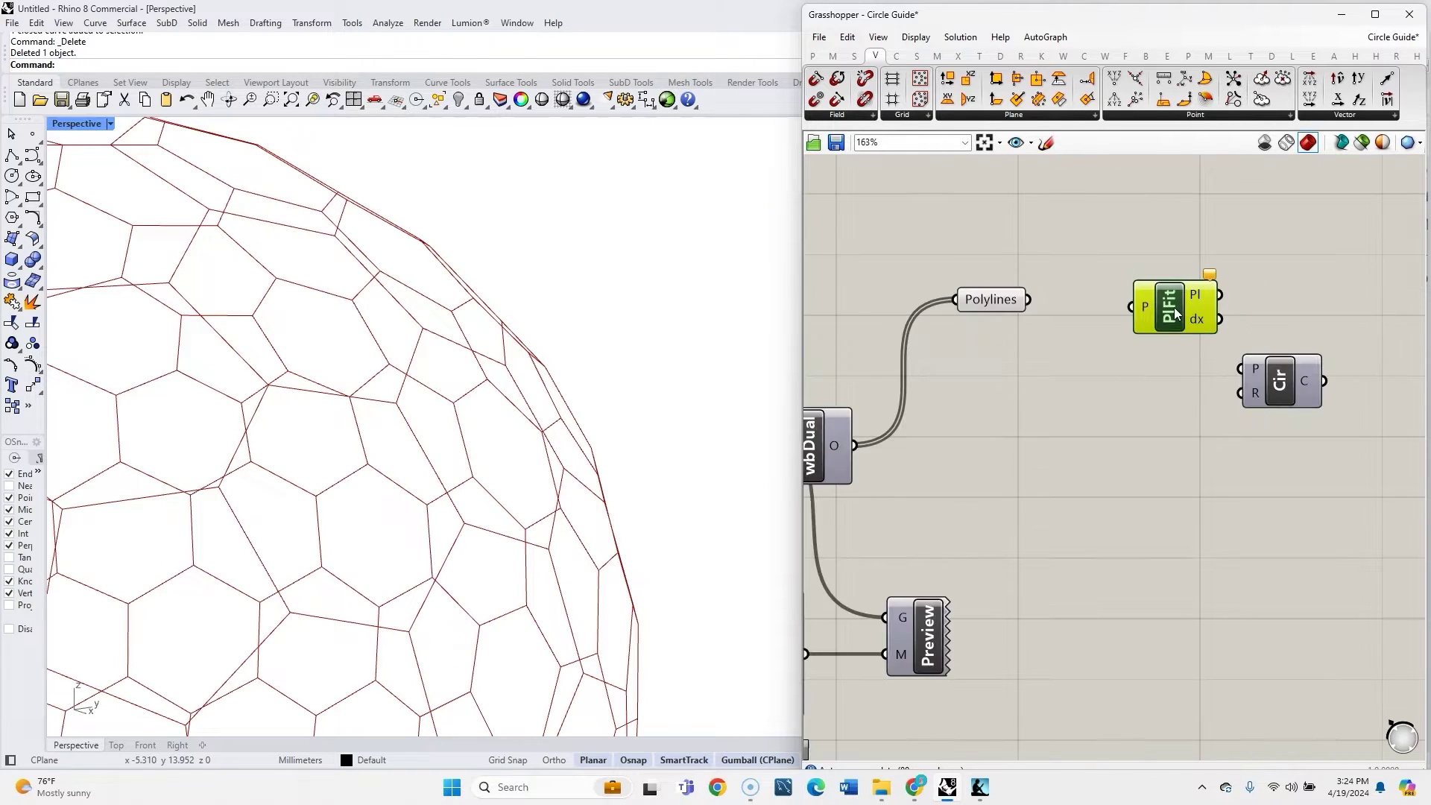
drag(1174, 307, 1254, 281)
Add a Discontinuity component between Polylines and Plane Fit and connect the Polylines parameter to its curve input.
double_click(1158, 267)
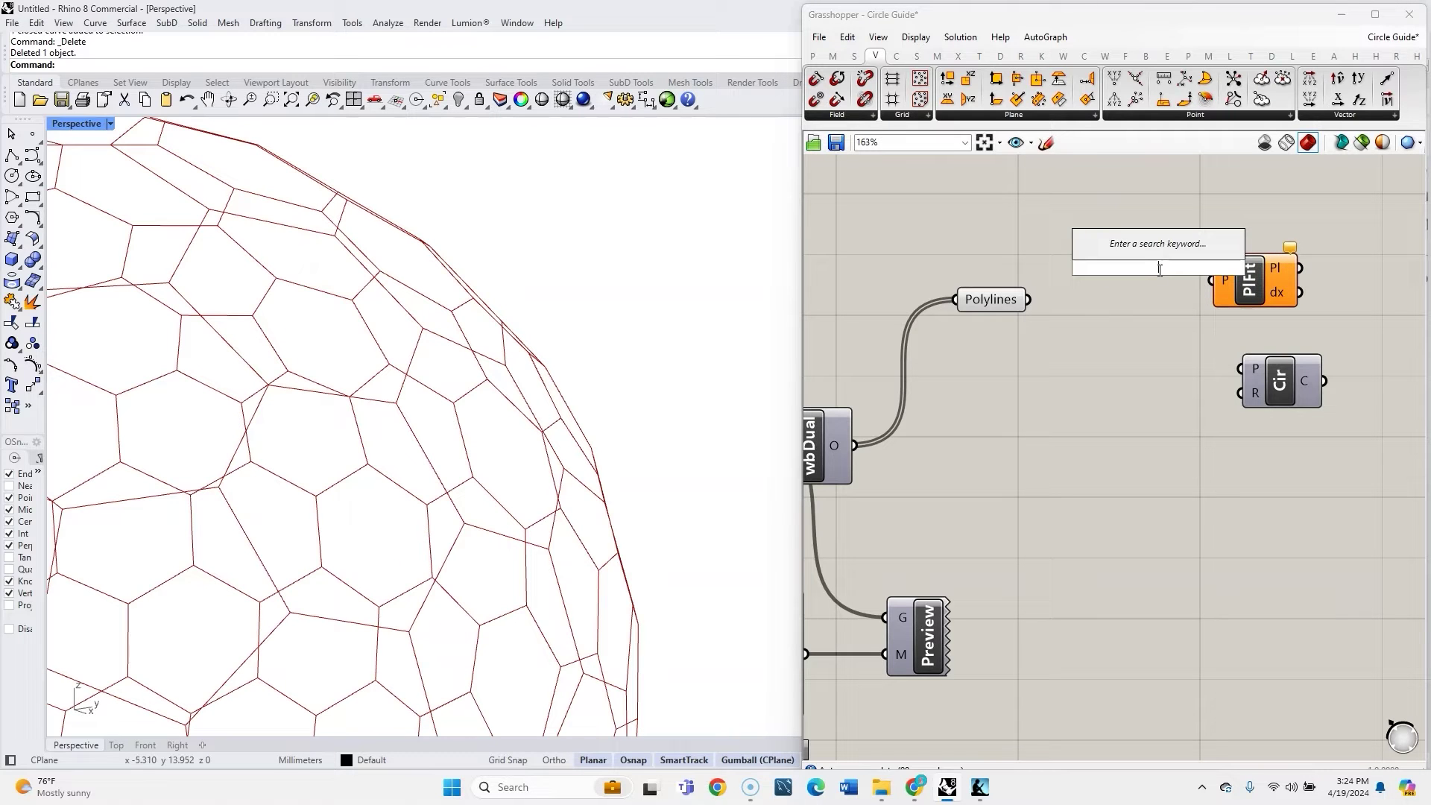
text(dis)
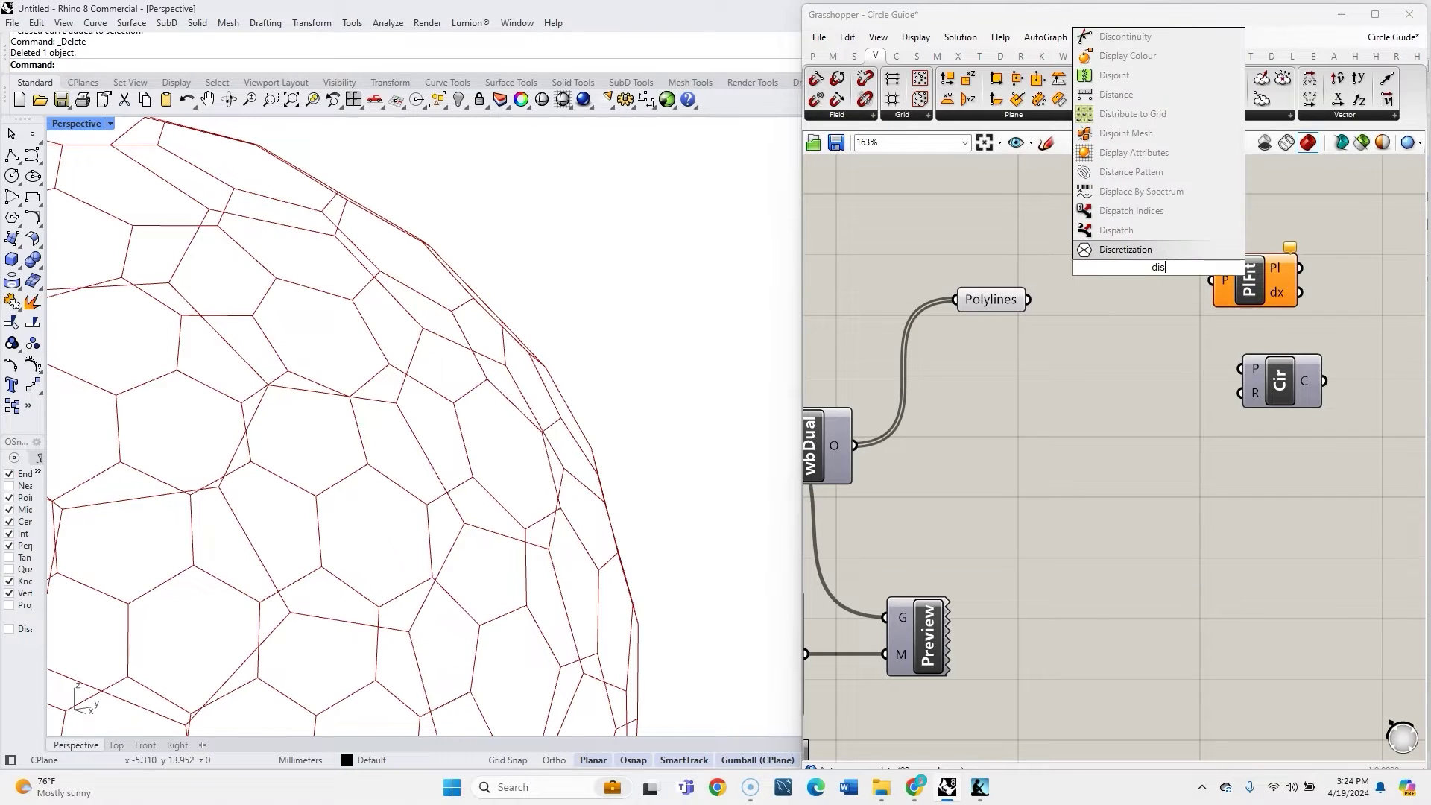
key(Return)
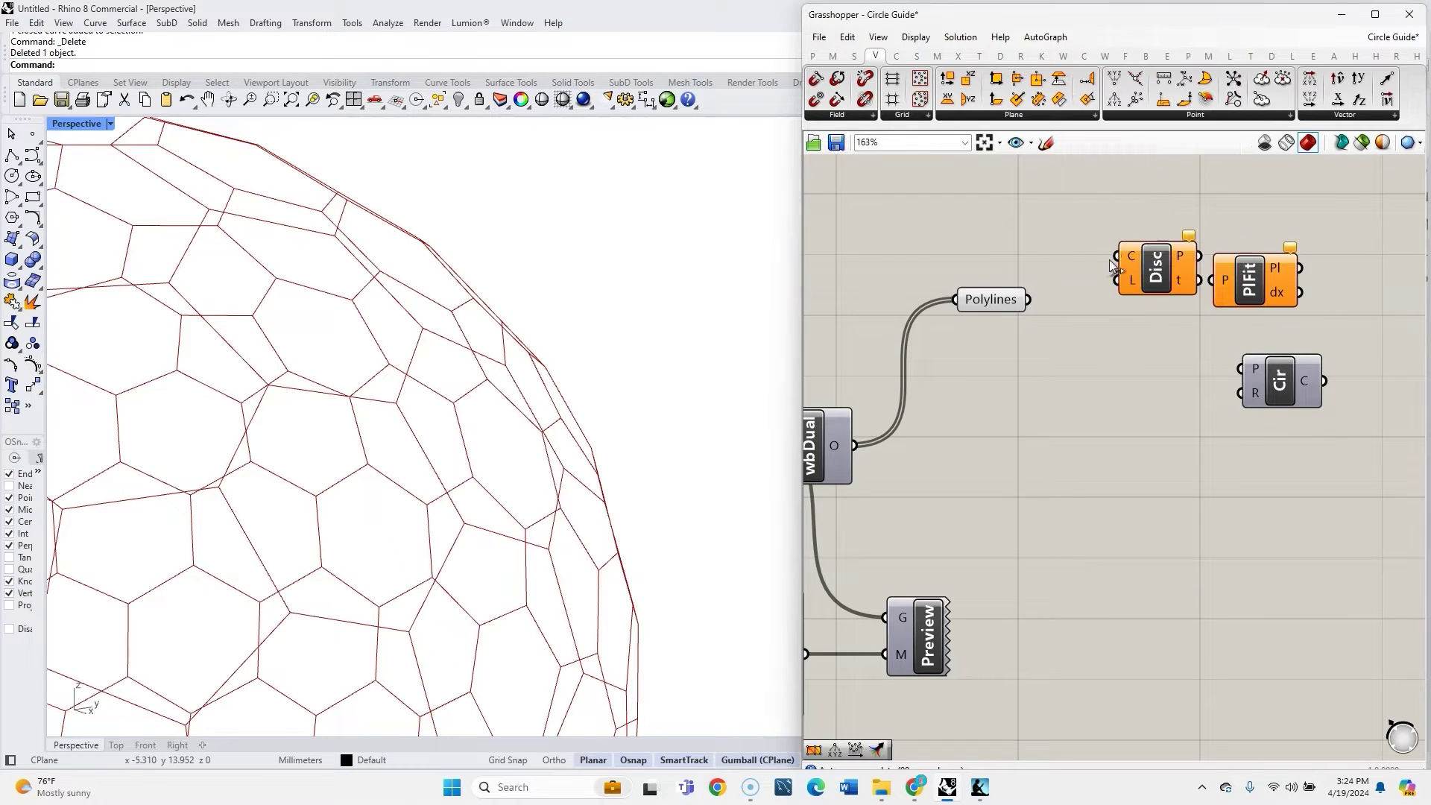
drag(1027, 298, 1108, 325)
mouse_move(417, 429)
right_down()
mouse_move(330, 460)
mouse_move(389, 402)
mouse_move(390, 421)
right_up()
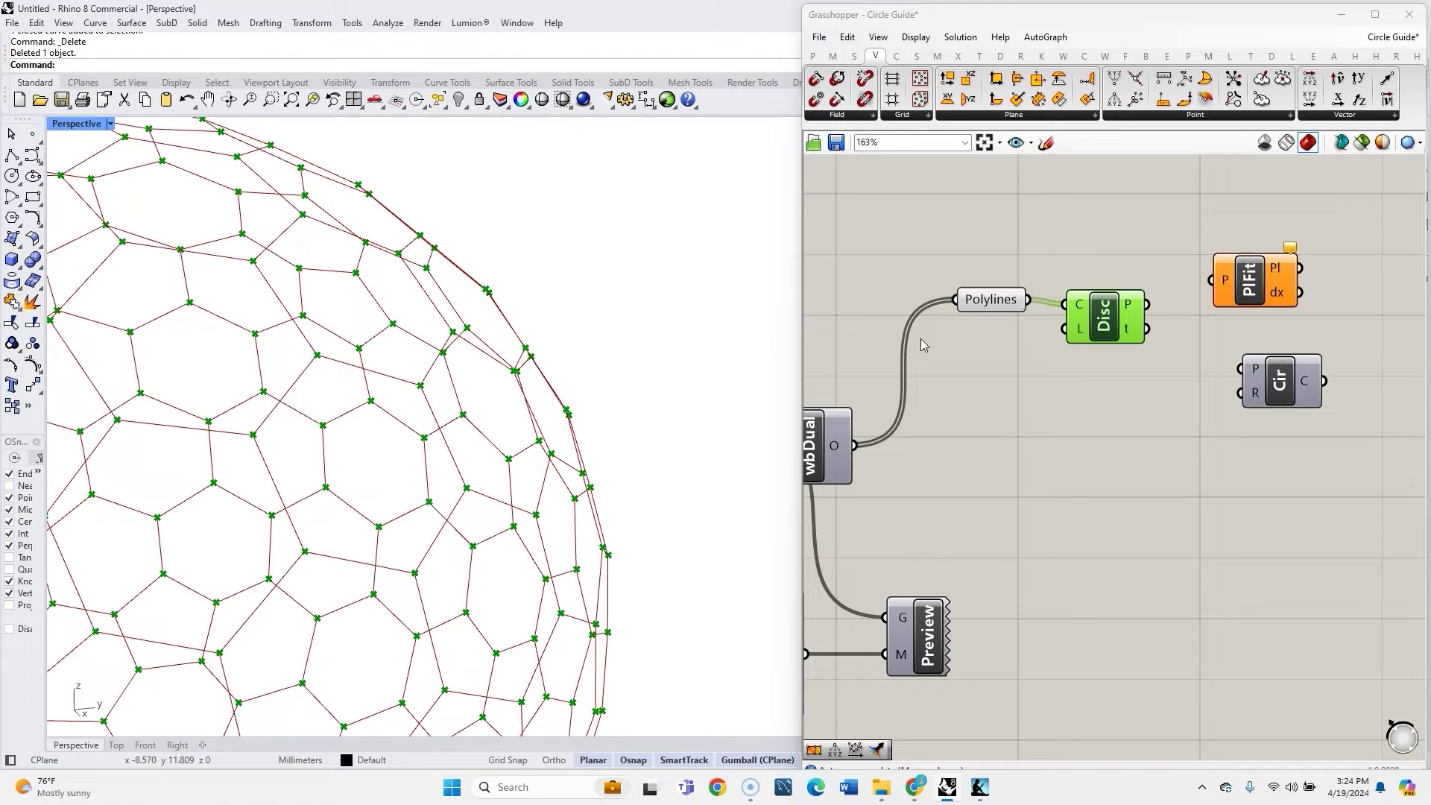
drag(1096, 332, 1084, 327)
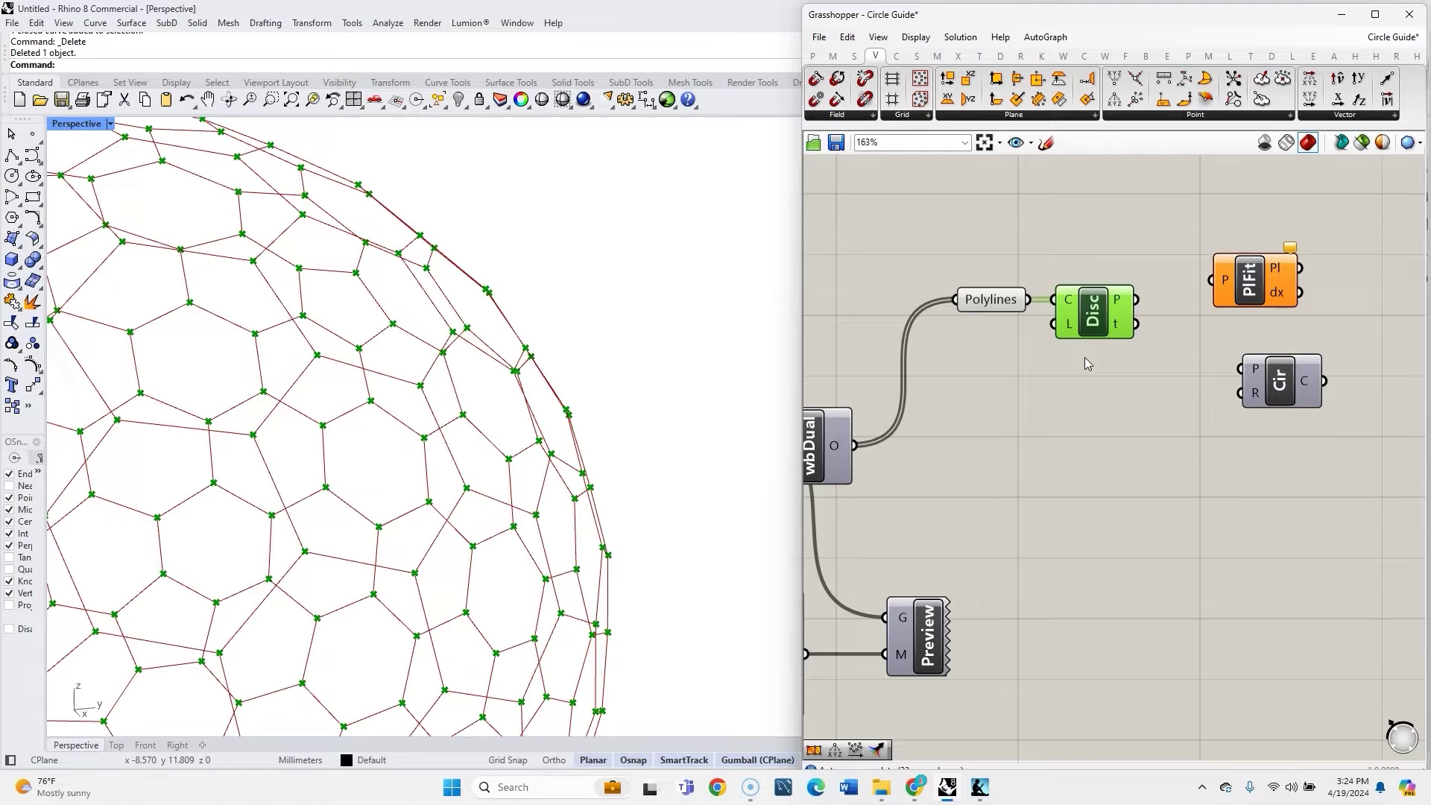
Simplify the data of the Discontinuity component's P output.
right_click(1120, 298)
click(1161, 389)
scroll(1053, 351, up, 2)
mouse_move(1041, 325)
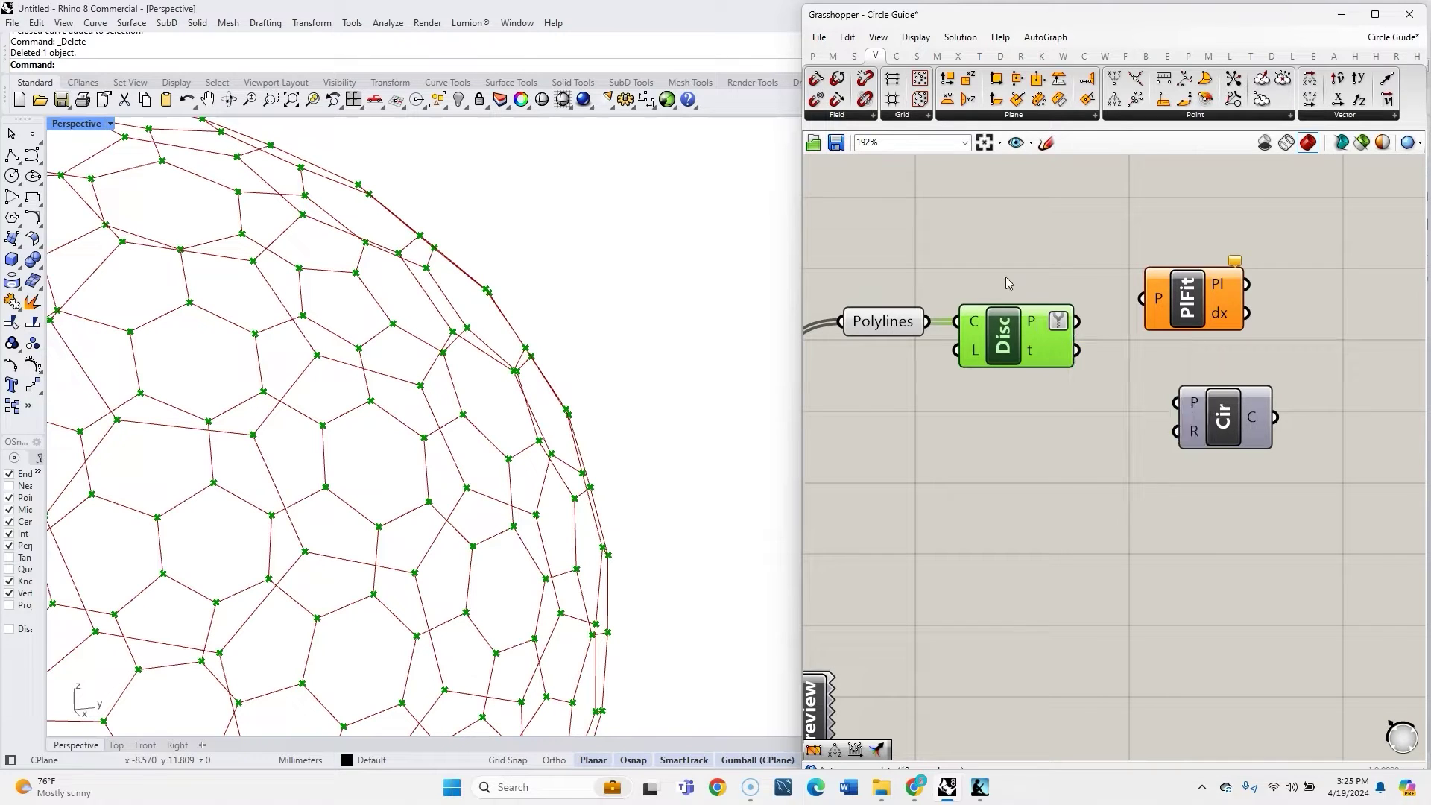
Connect the discontinuity points to Plane Fit's P input and turn off the Plane Fit preview.
scroll(883, 261, down, 2)
drag(1047, 311, 1113, 318)
middle_click(1113, 318)
click(1161, 274)
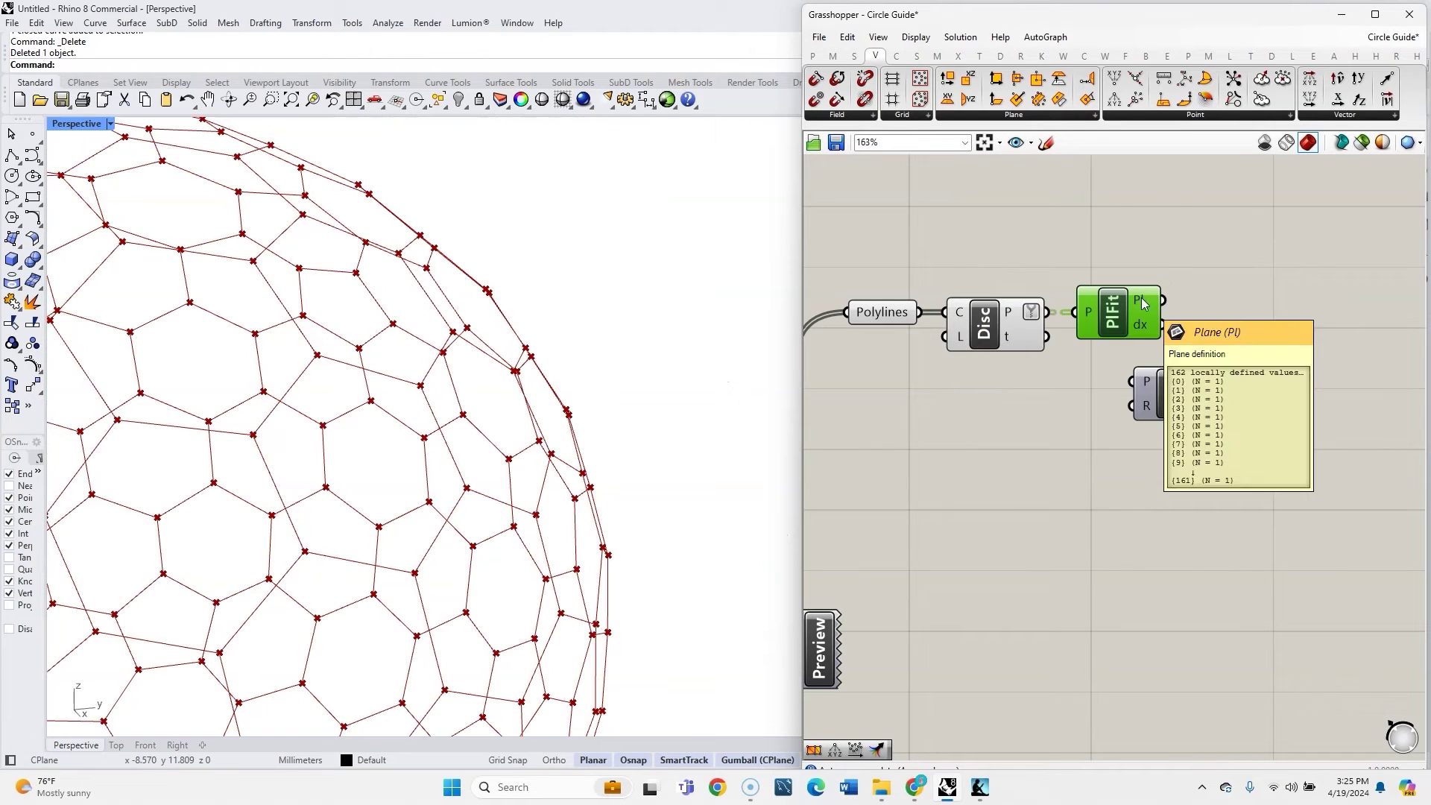
double_click(1217, 317)
key(Return)
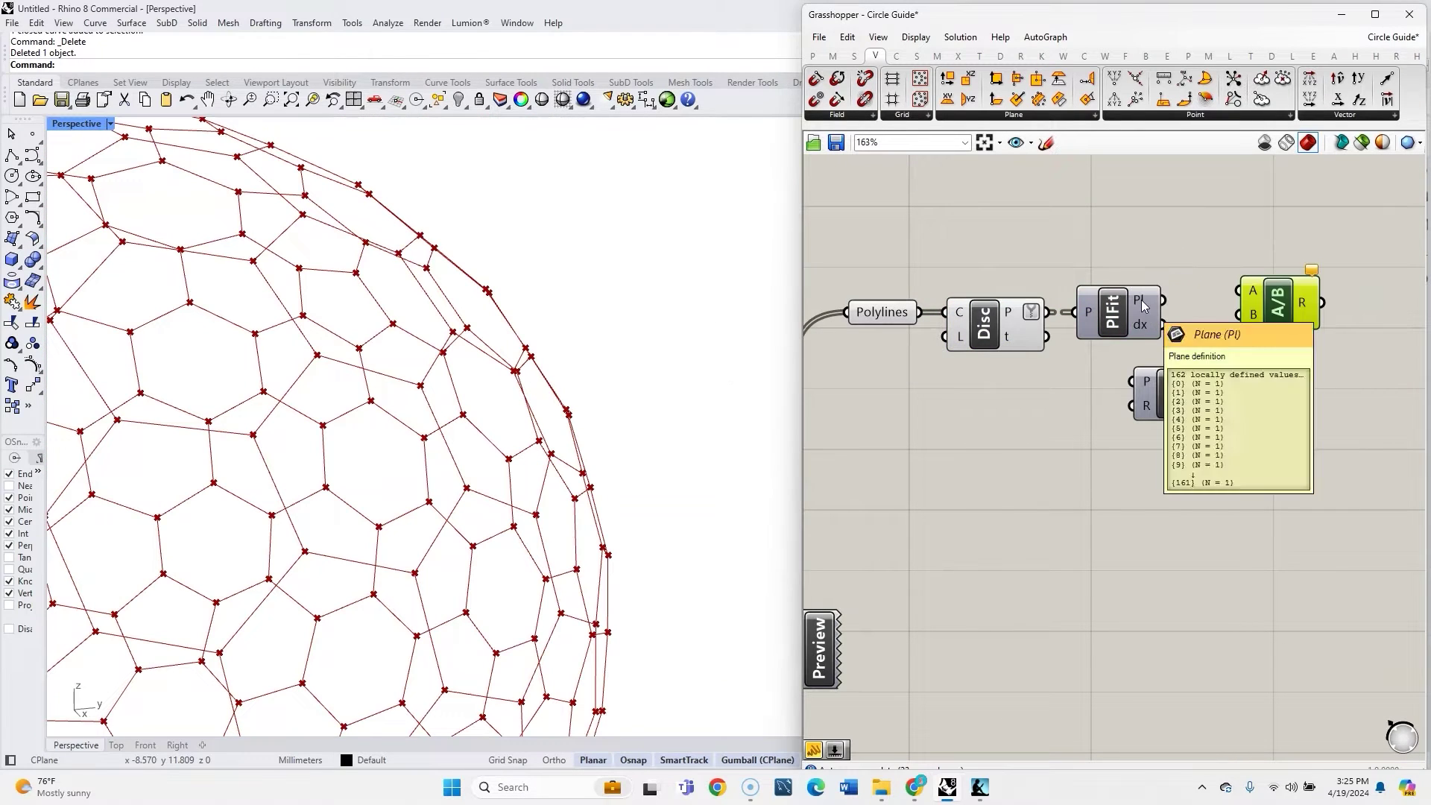
key(Delete)
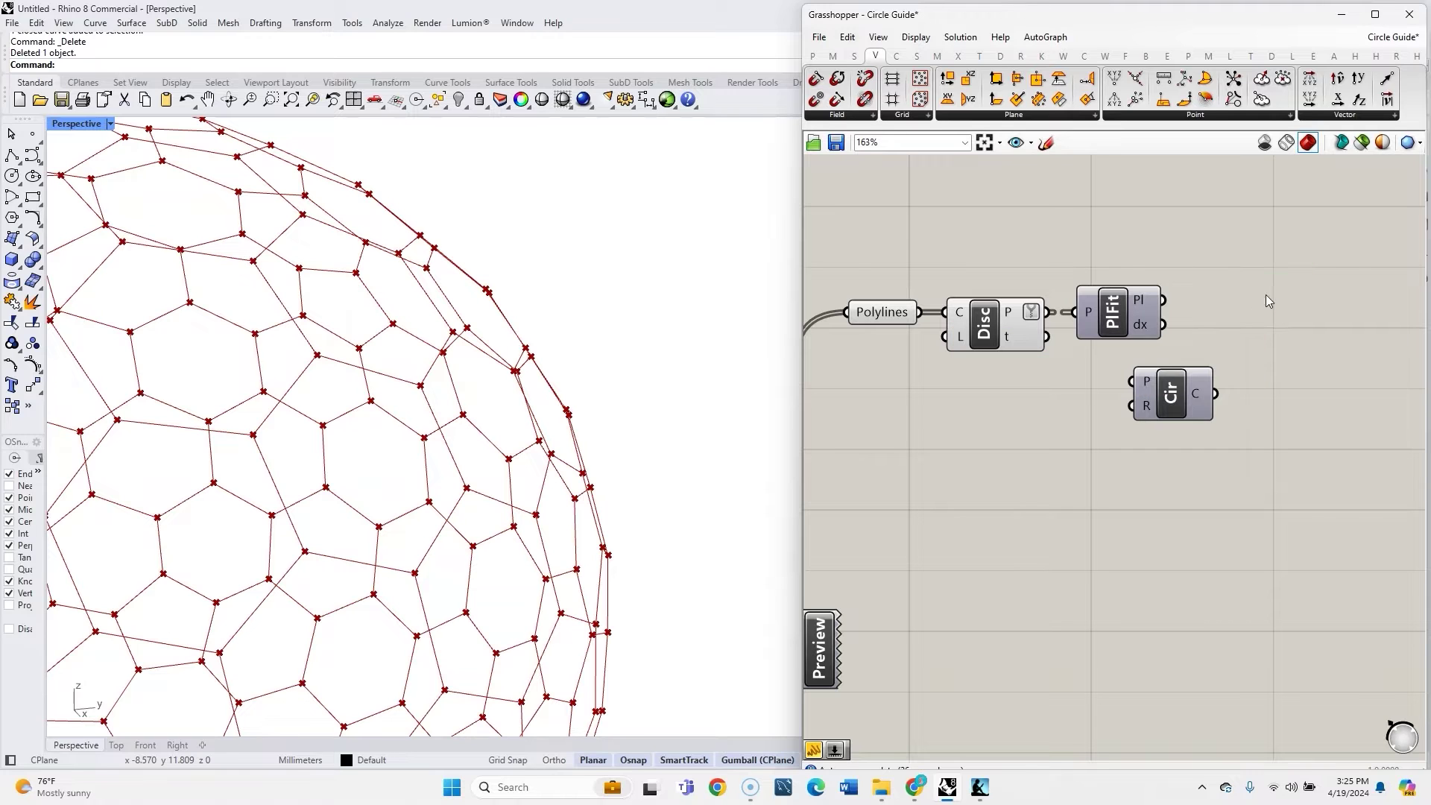
Add a panel fed by Plane Fit's dx output and move the Circle component down below Plane Fit.
double_click(1267, 299)
text(//)
key(Return)
drag(1171, 393, 1107, 473)
mouse_move(1199, 313)
mouse_down()
mouse_move(1236, 343)
mouse_move(1202, 325)
mouse_up()
scroll(1307, 324, up, 2)
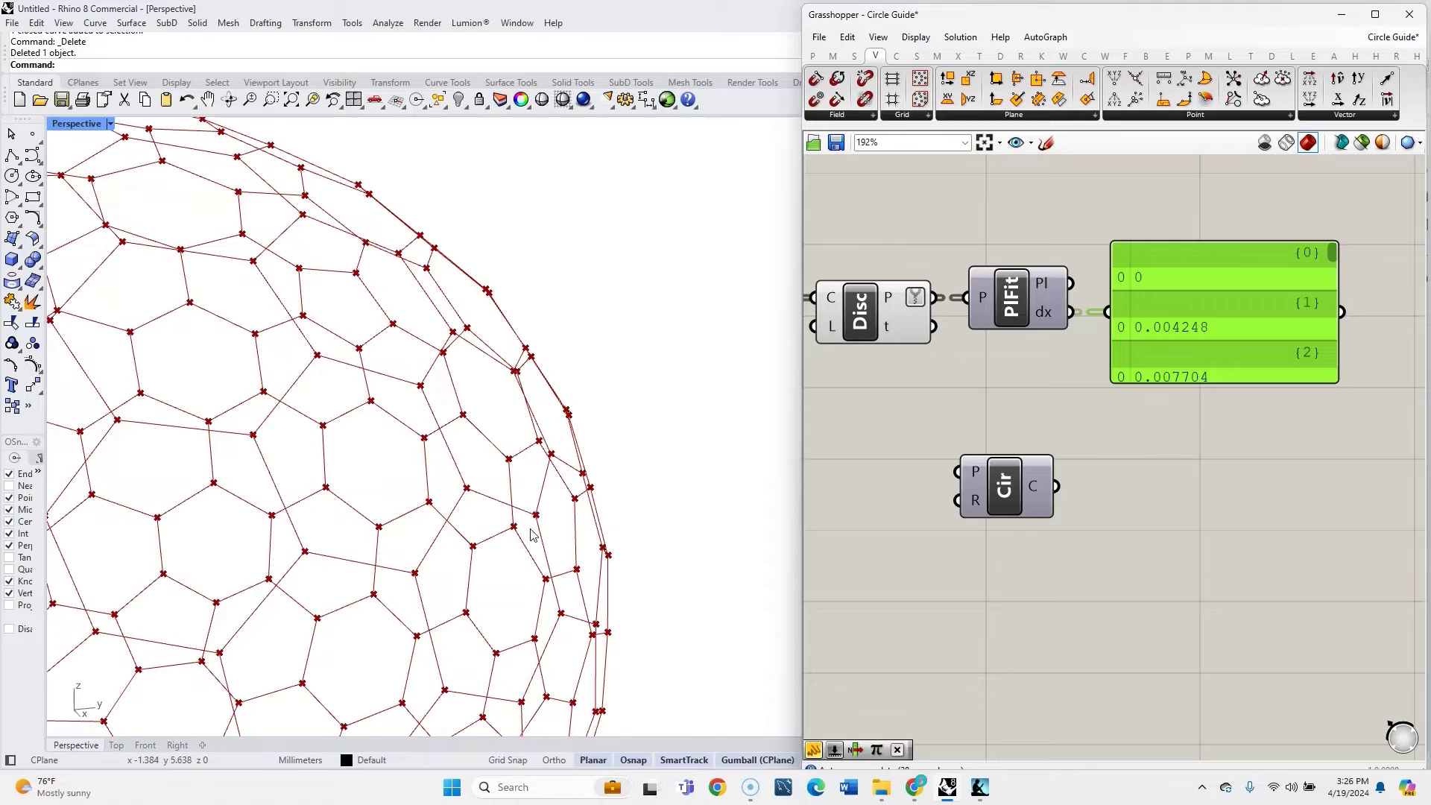
Review the plane deviation values in the panel against the dual mesh cells, and delete the panel.
scroll(570, 483, up, 3)
scroll(575, 486, up, 5)
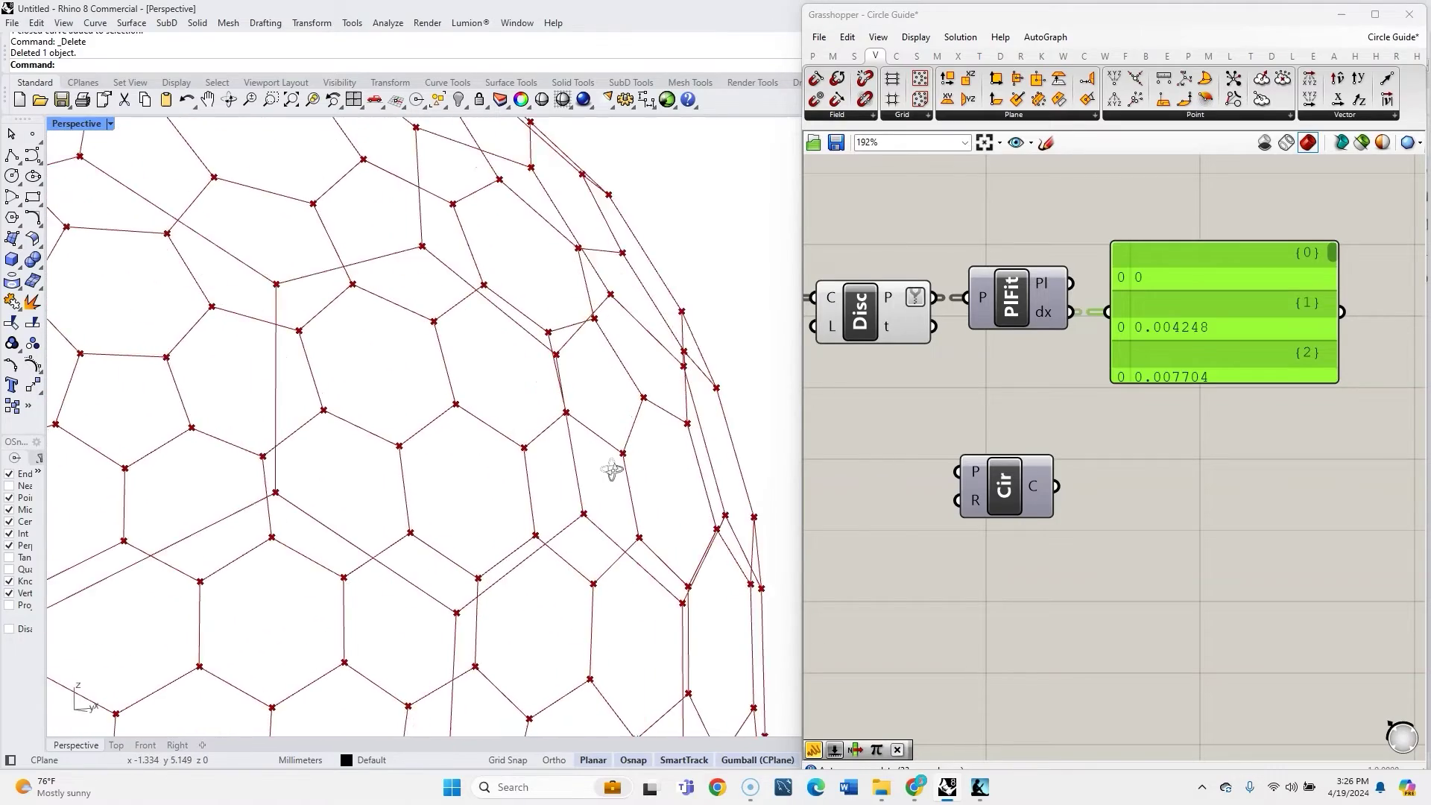
scroll(607, 479, down, 8)
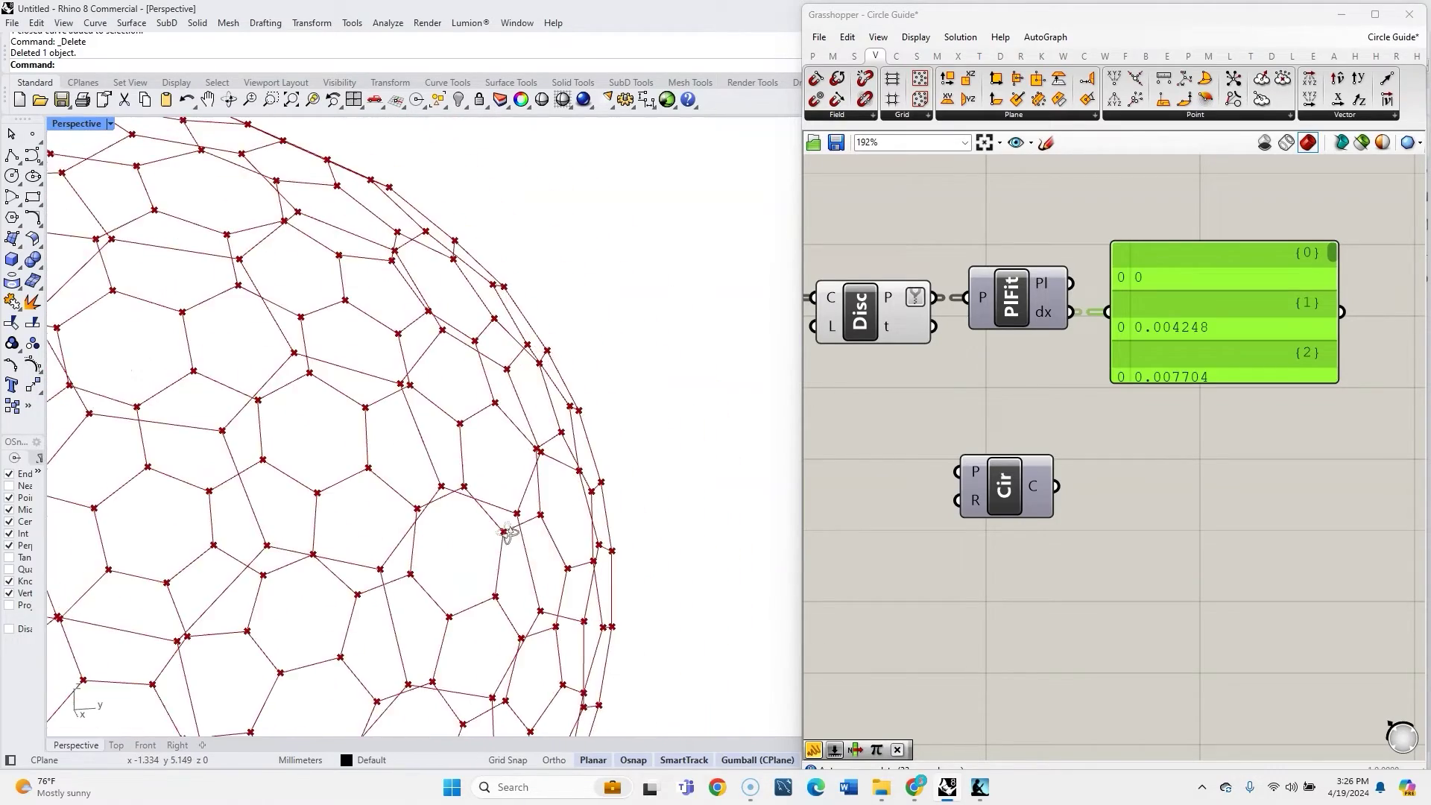
scroll(327, 358, up, 6)
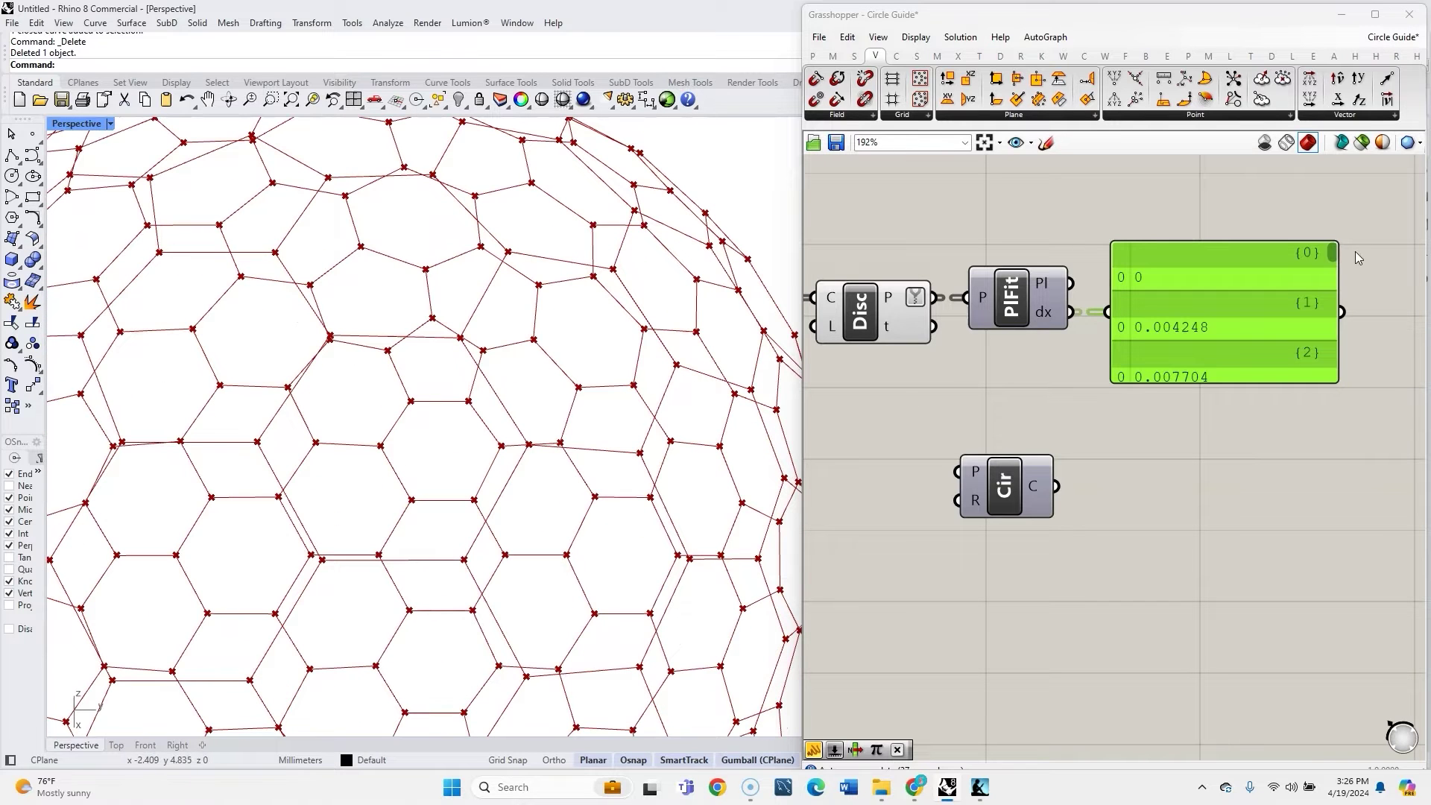
drag(1333, 257, 1339, 275)
scroll(1267, 283, up, 5)
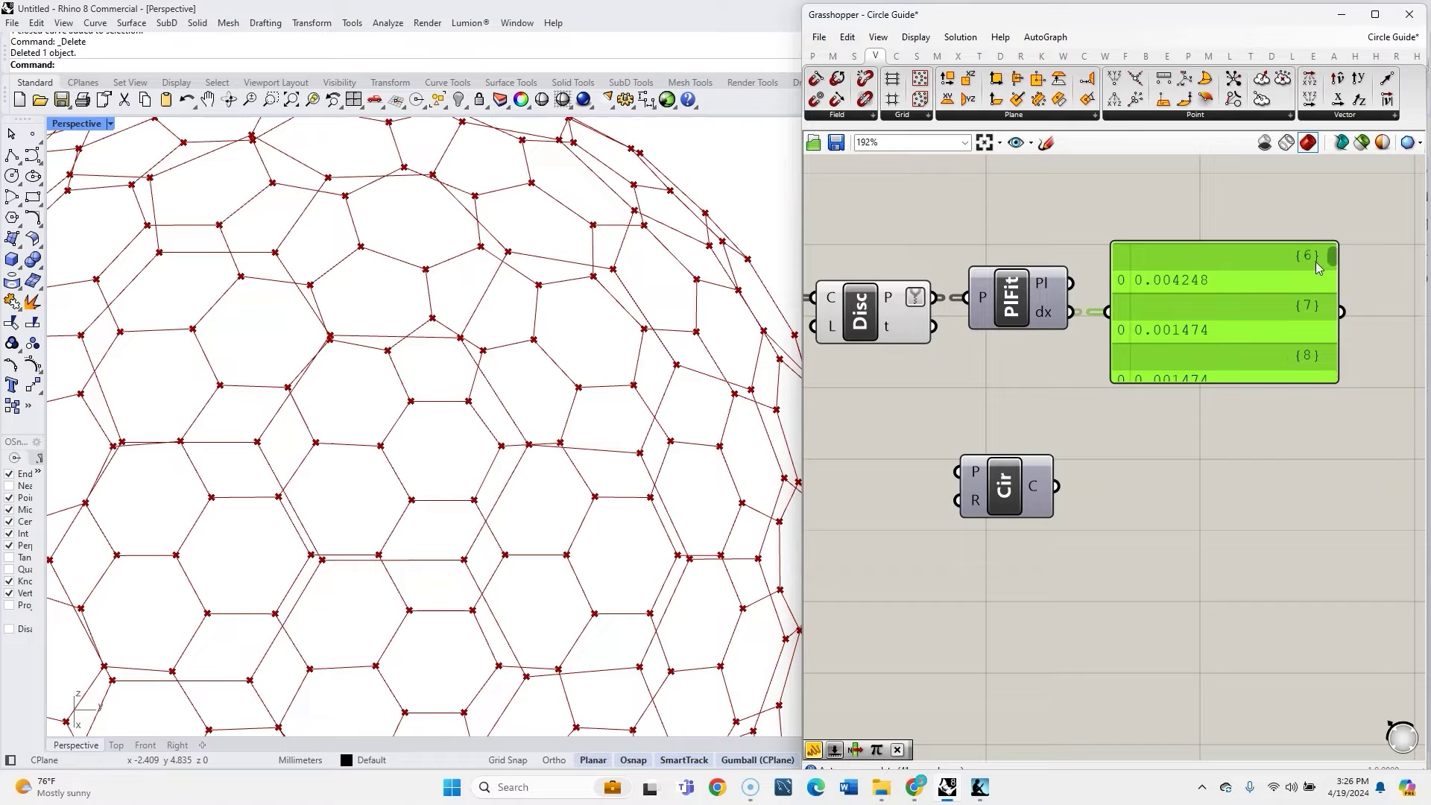
mouse_move(1041, 319)
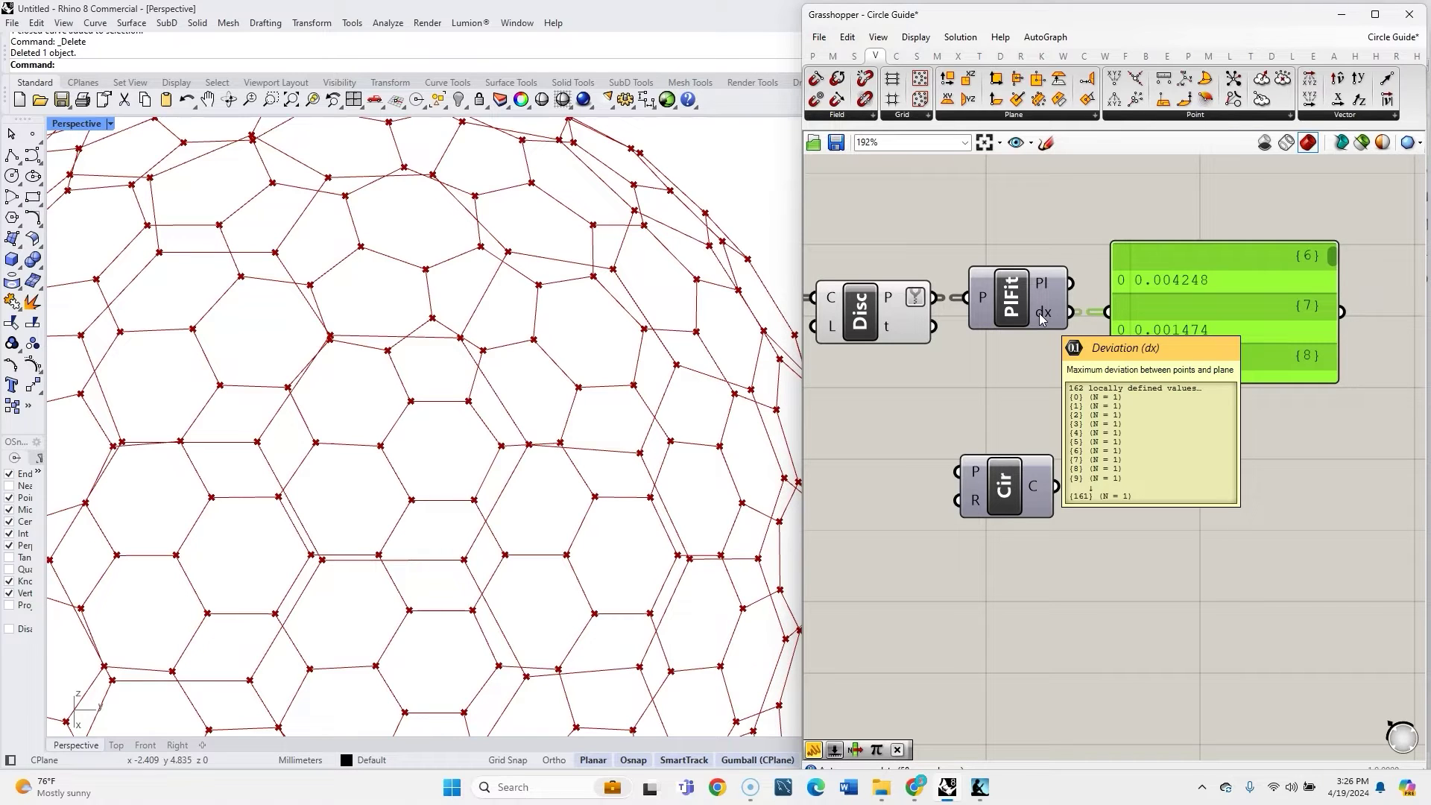
mouse_move(1339, 258)
mouse_down()
mouse_move(1341, 384)
mouse_move(1337, 260)
mouse_up()
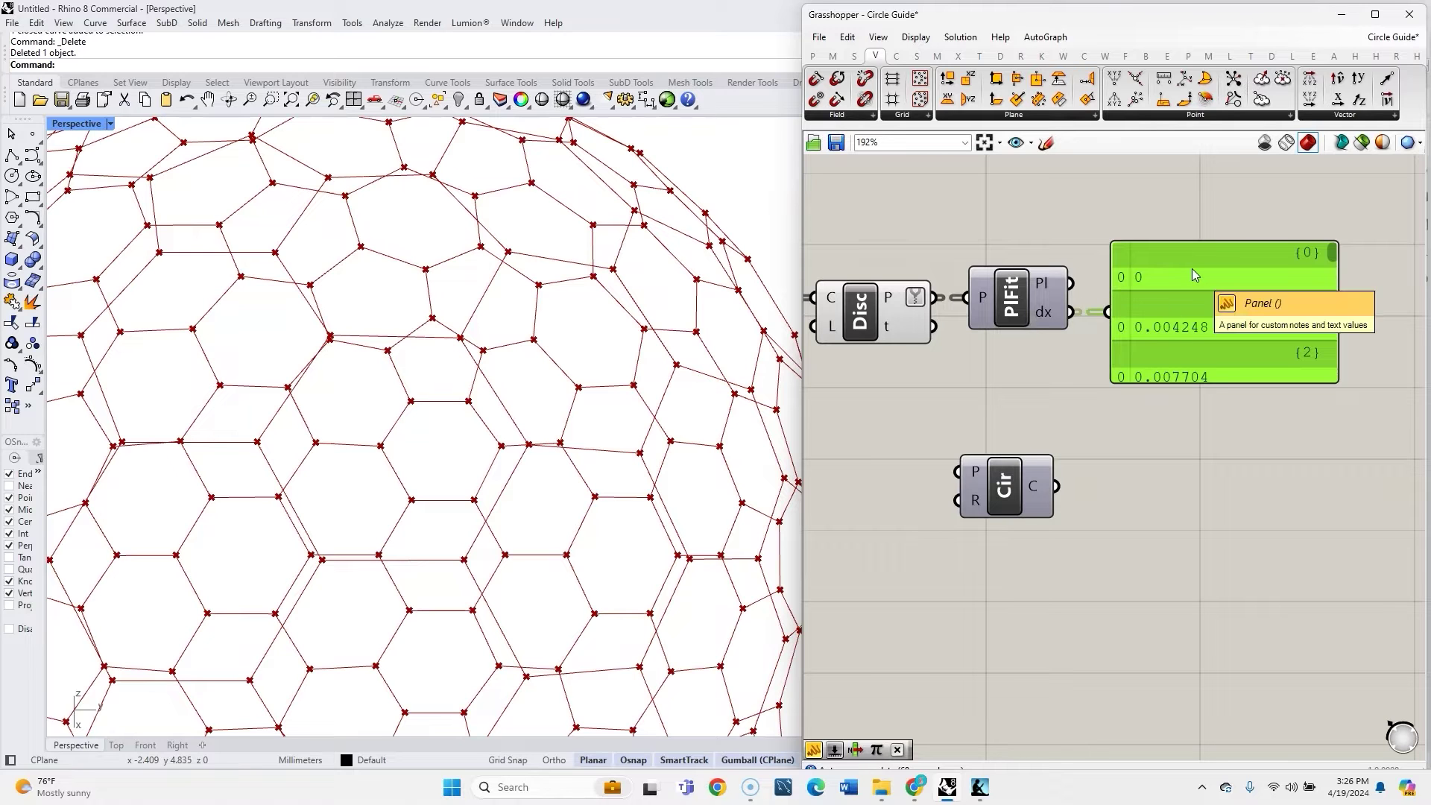
key(Delete)
scroll(548, 452, down, 5)
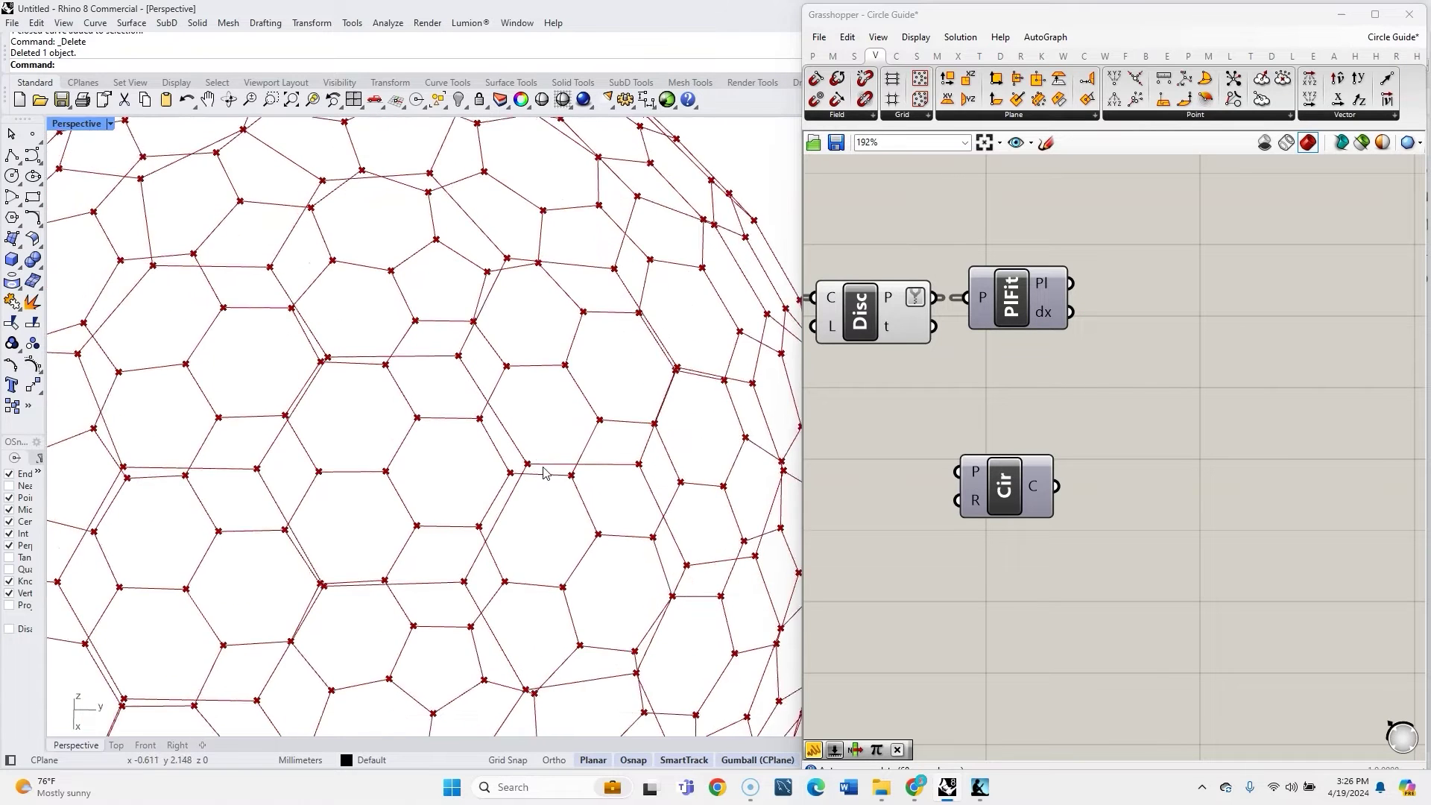
Add an Average component below Plane Fit and connect the discontinuity points to its input to get each cell's centre.
double_click(1162, 291)
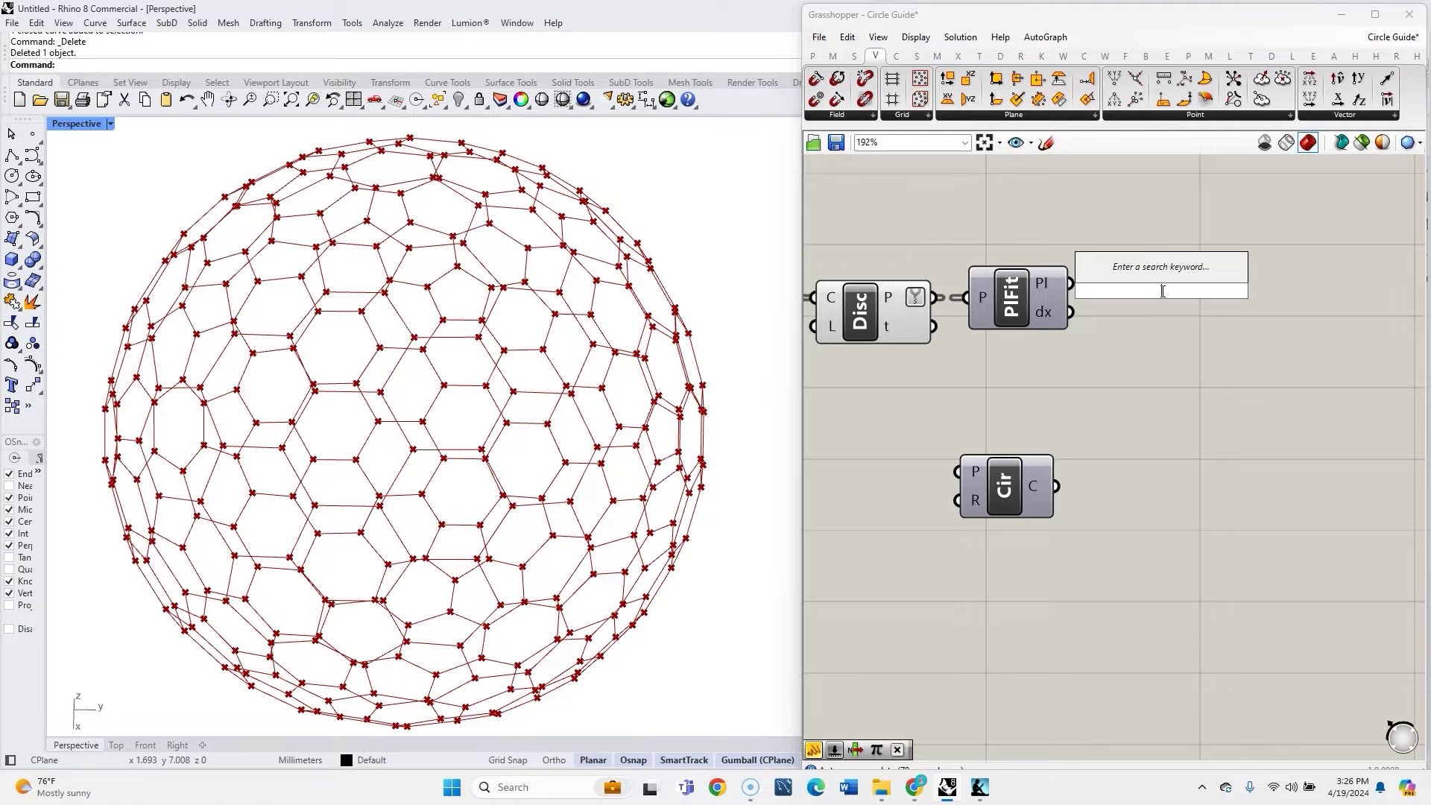
text(ave)
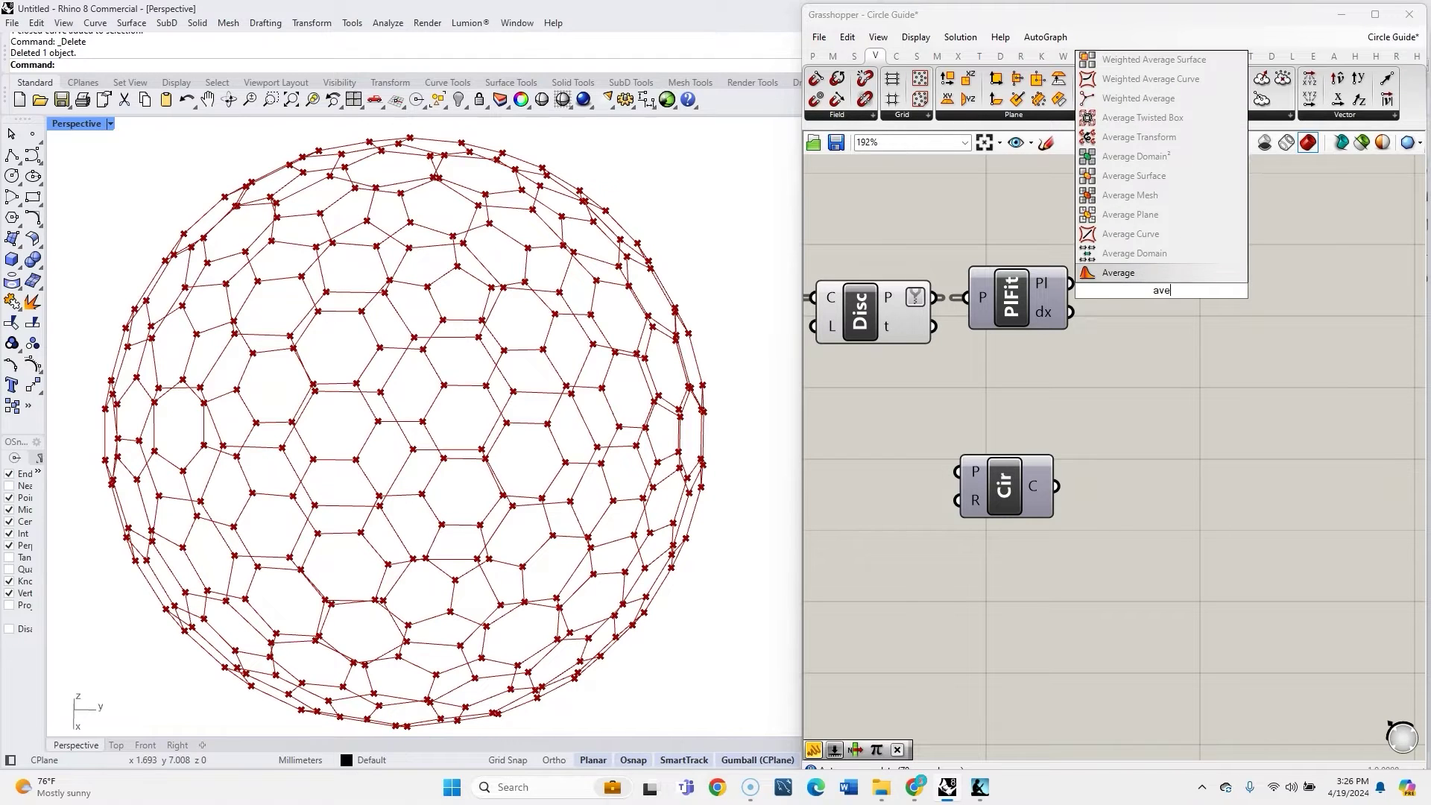
key(Return)
drag(1014, 298, 1019, 237)
drag(1155, 287, 1103, 308)
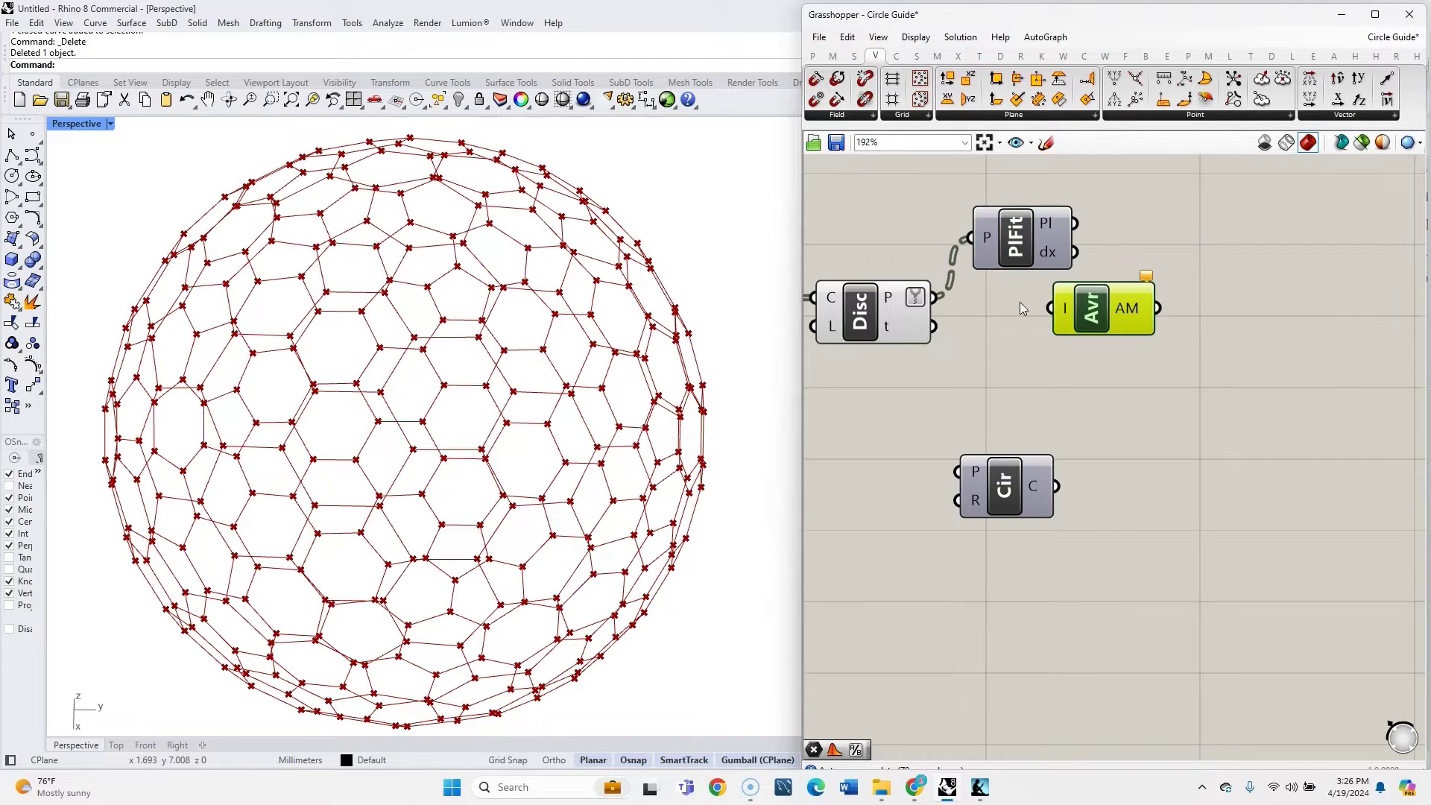
drag(934, 297, 1012, 303)
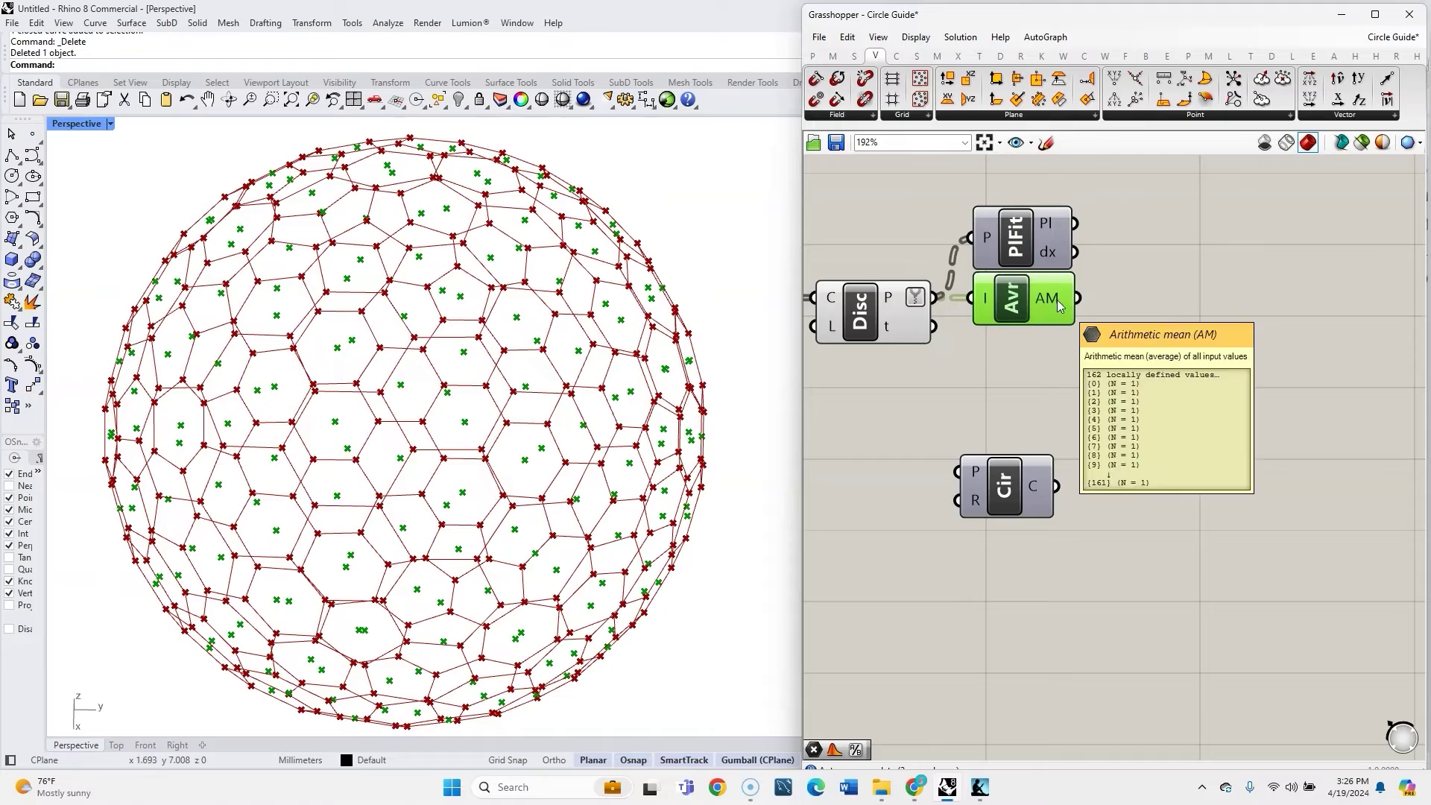
click(1089, 429)
scroll(453, 432, up, 5)
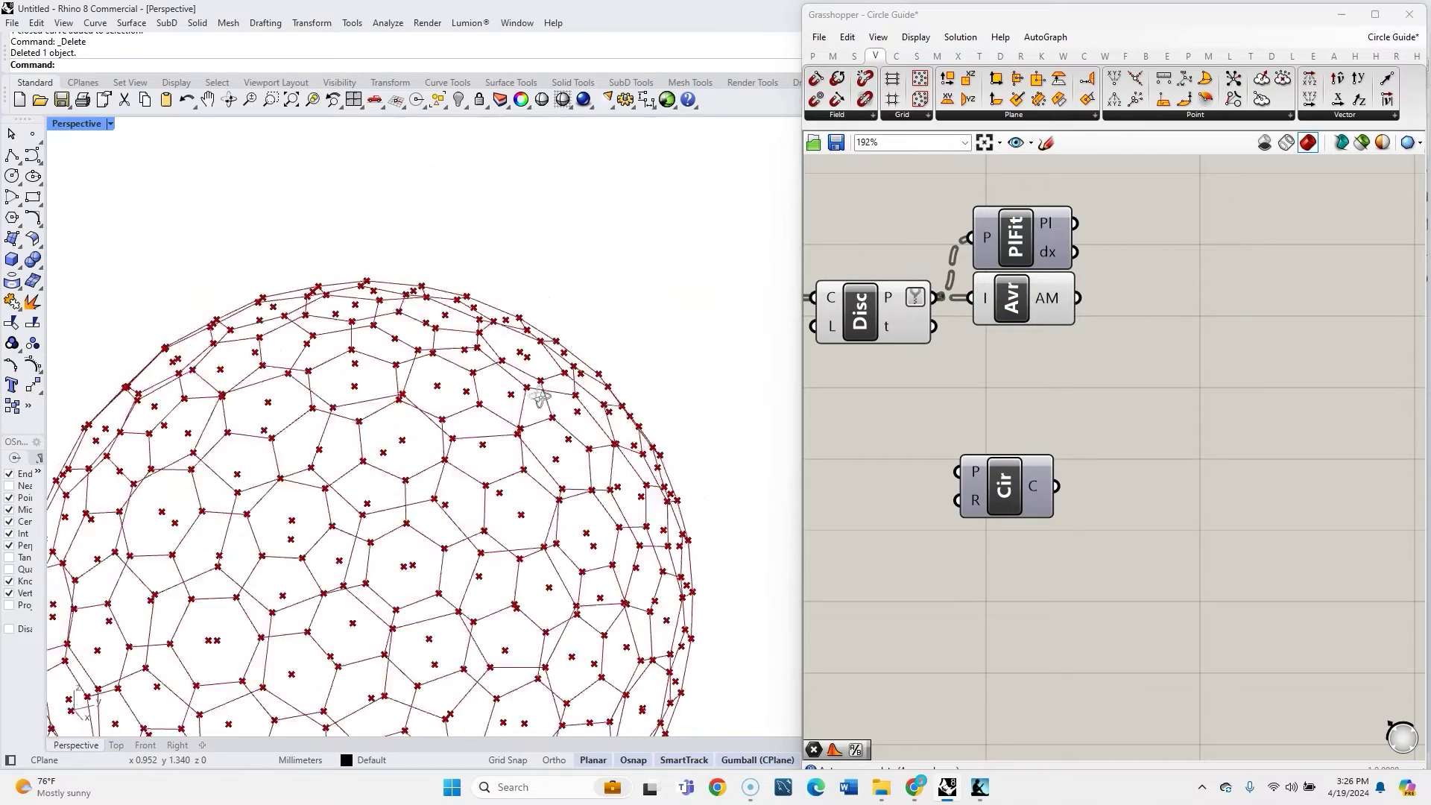
Add a Curve Closest Point component beside Average and connect the AM output to its P input.
mouse_move(452, 427)
right_down()
mouse_move(441, 468)
mouse_move(430, 430)
right_up()
click(1016, 309)
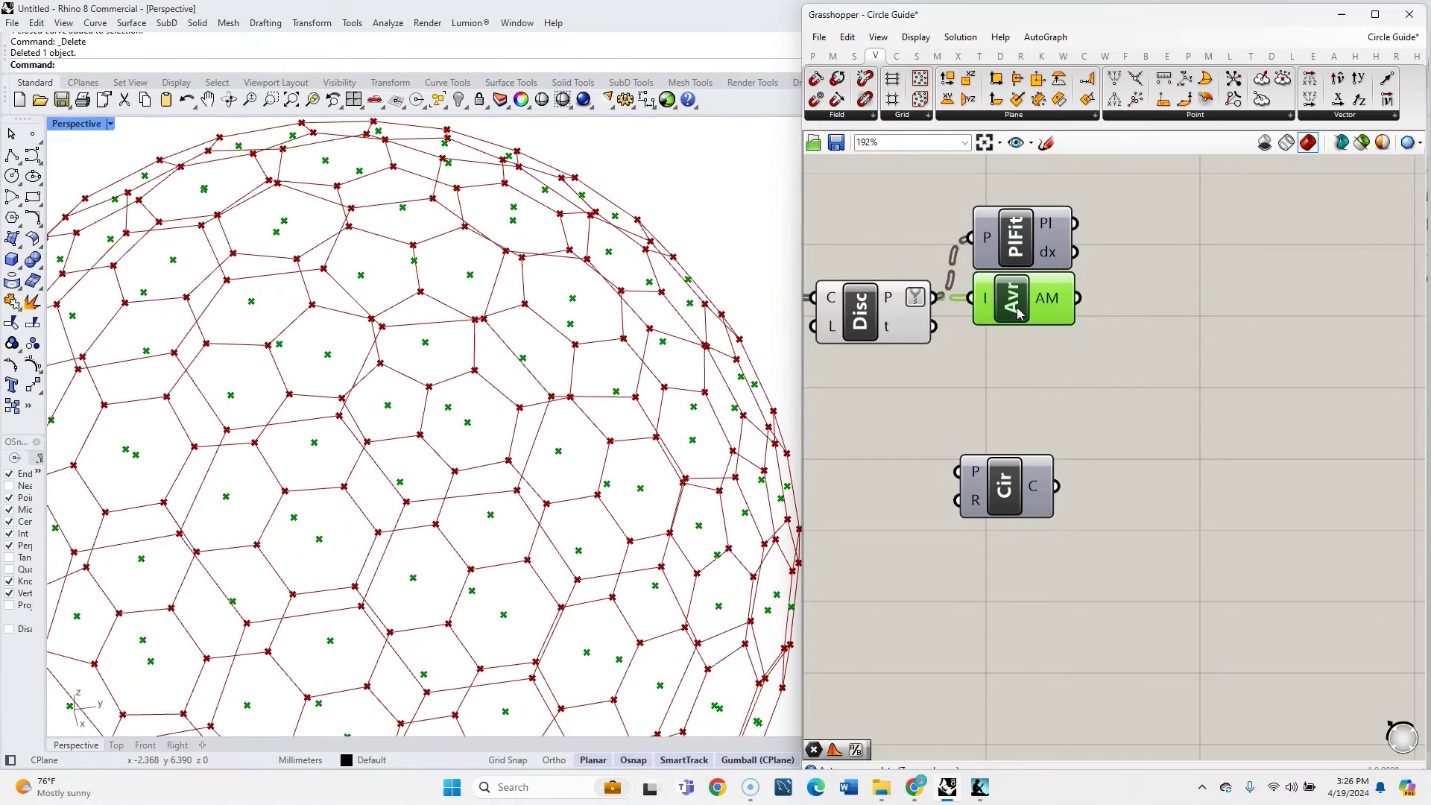
double_click(1184, 313)
text(curve clo)
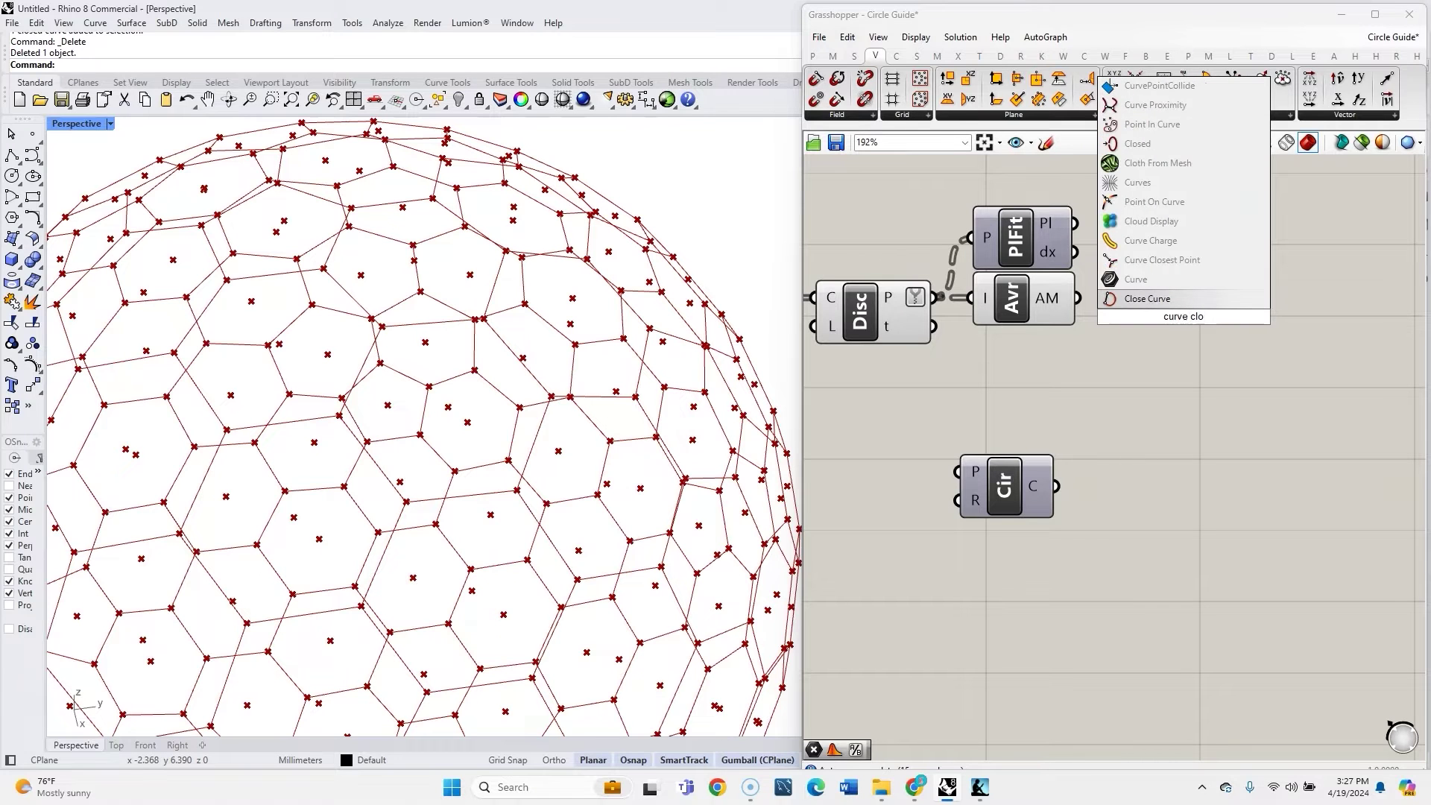
click(1162, 259)
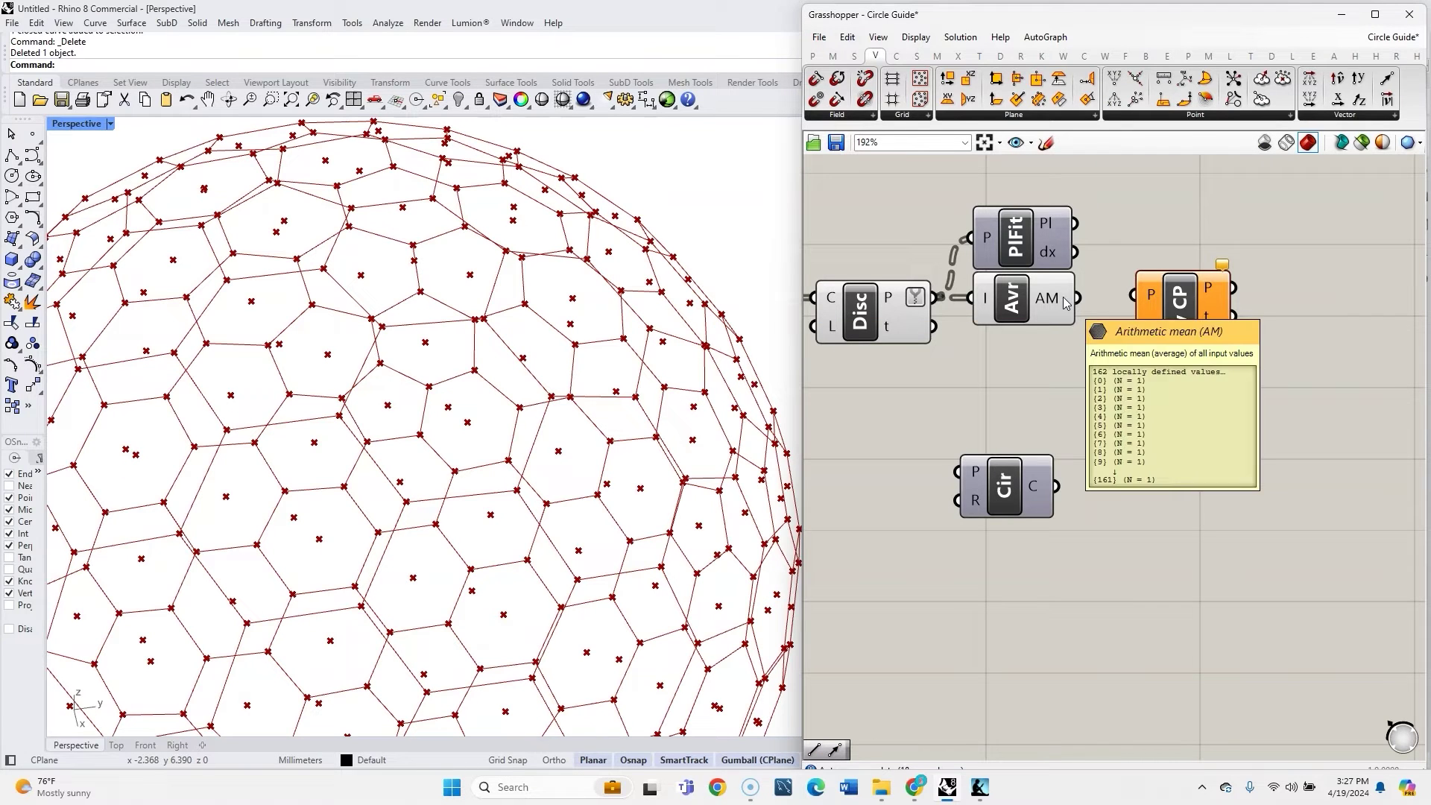
drag(1078, 299, 1133, 297)
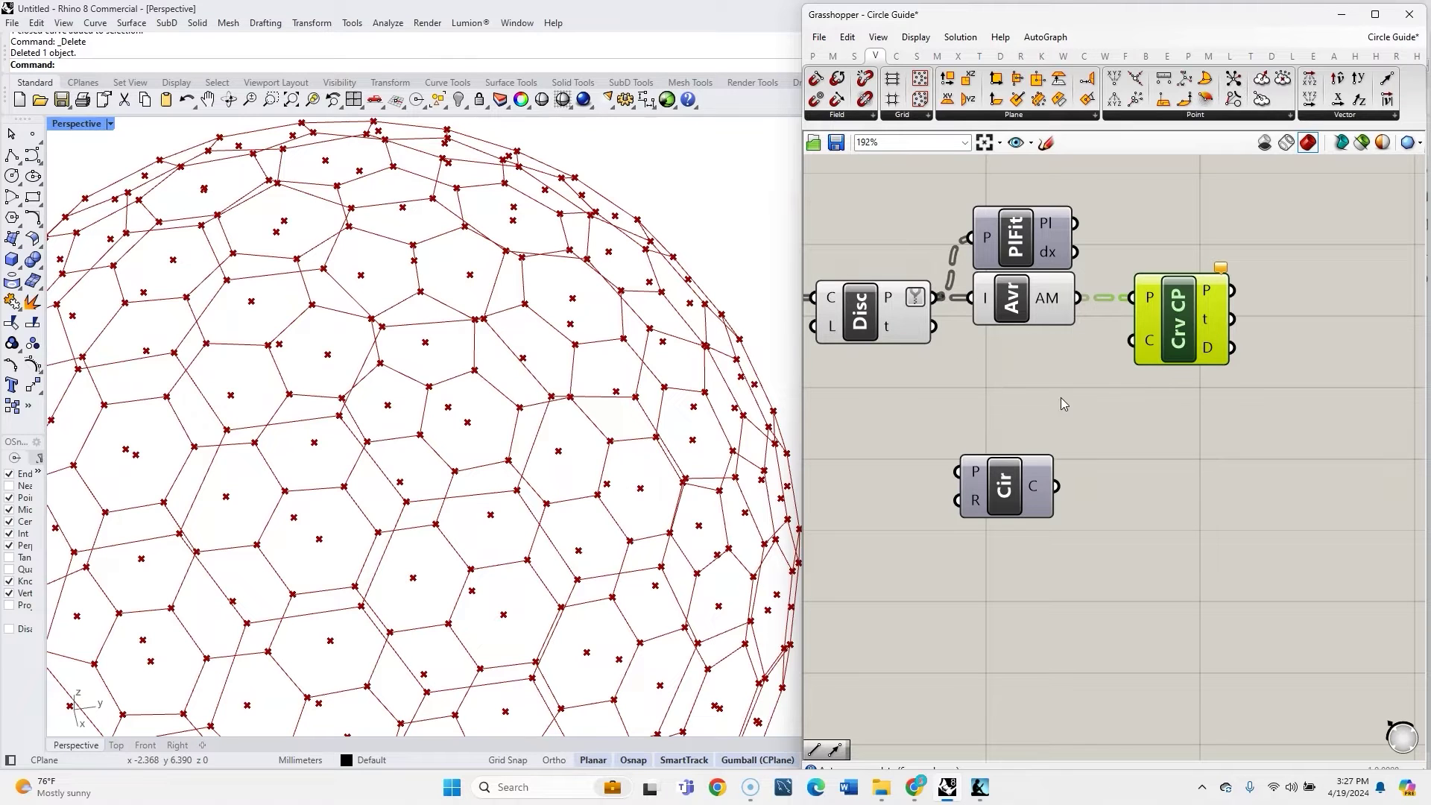
Connect the Polylines parameter to the C input of Curve Closest Point.
scroll(1066, 374, down, 3)
mouse_move(870, 329)
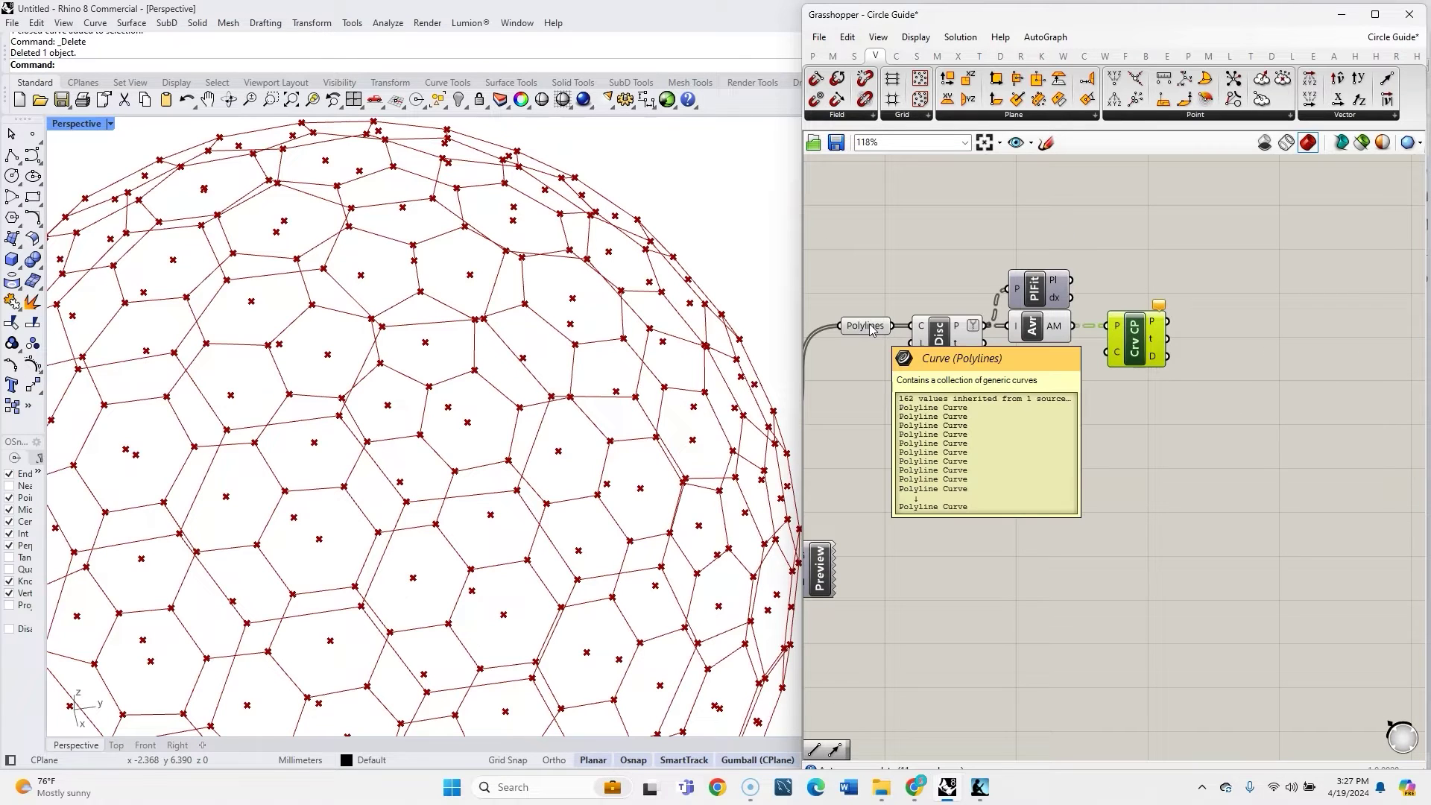
drag(871, 330, 1176, 345)
click(960, 377)
scroll(961, 374, up, 2)
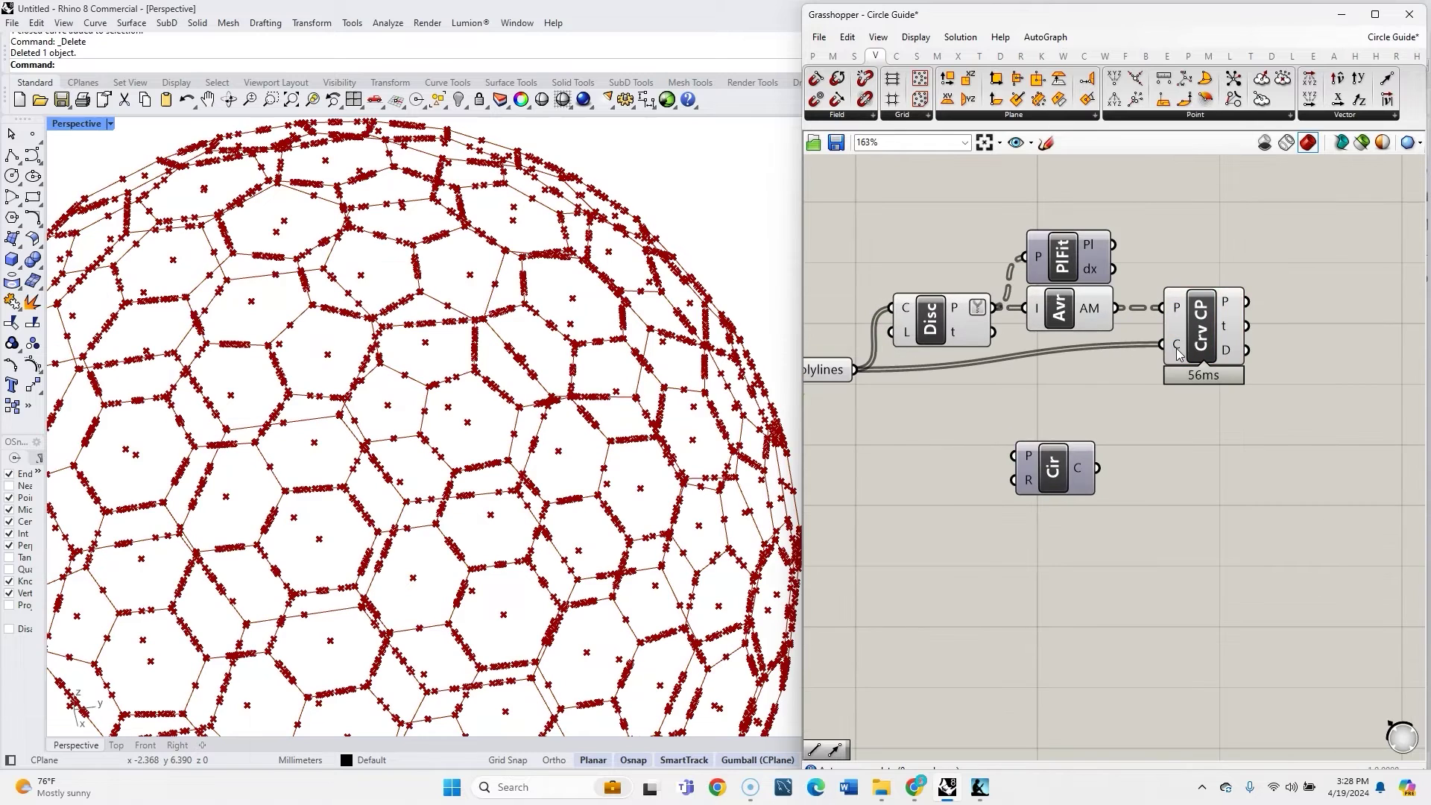
Try grafting the Polylines parameter, and remove the graft again.
right_click(838, 372)
click(936, 519)
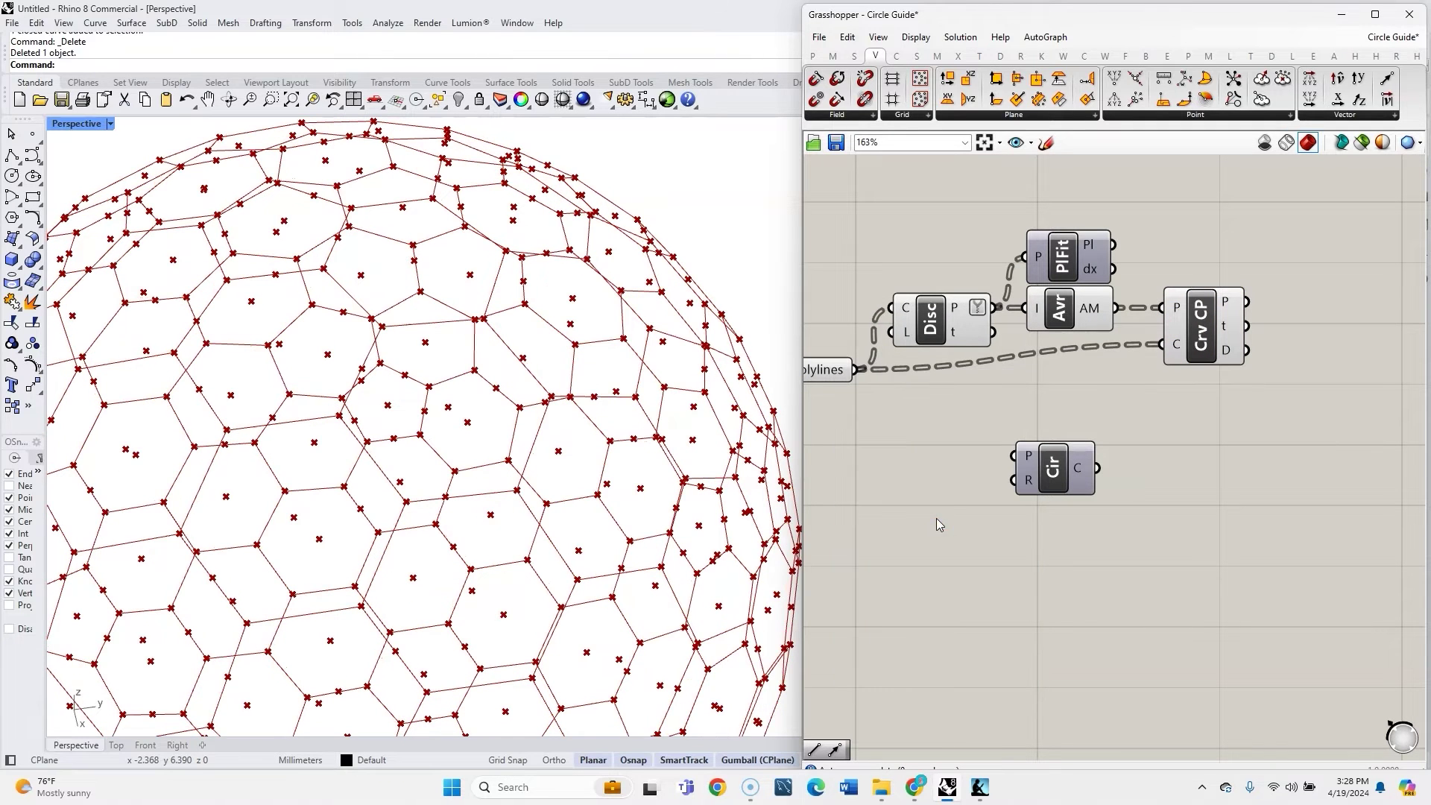
right_drag(973, 376, 1009, 392)
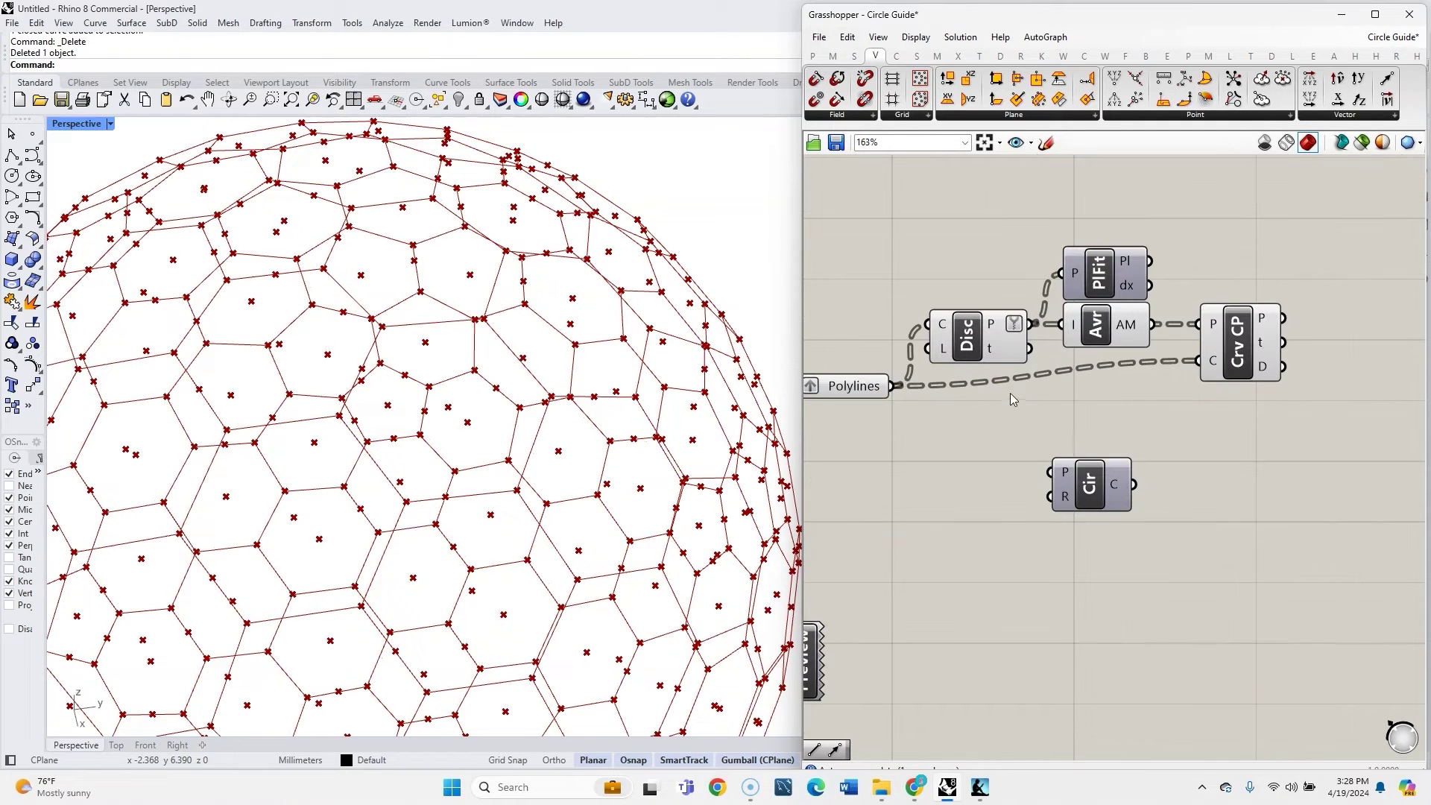
right_click(878, 386)
click(940, 534)
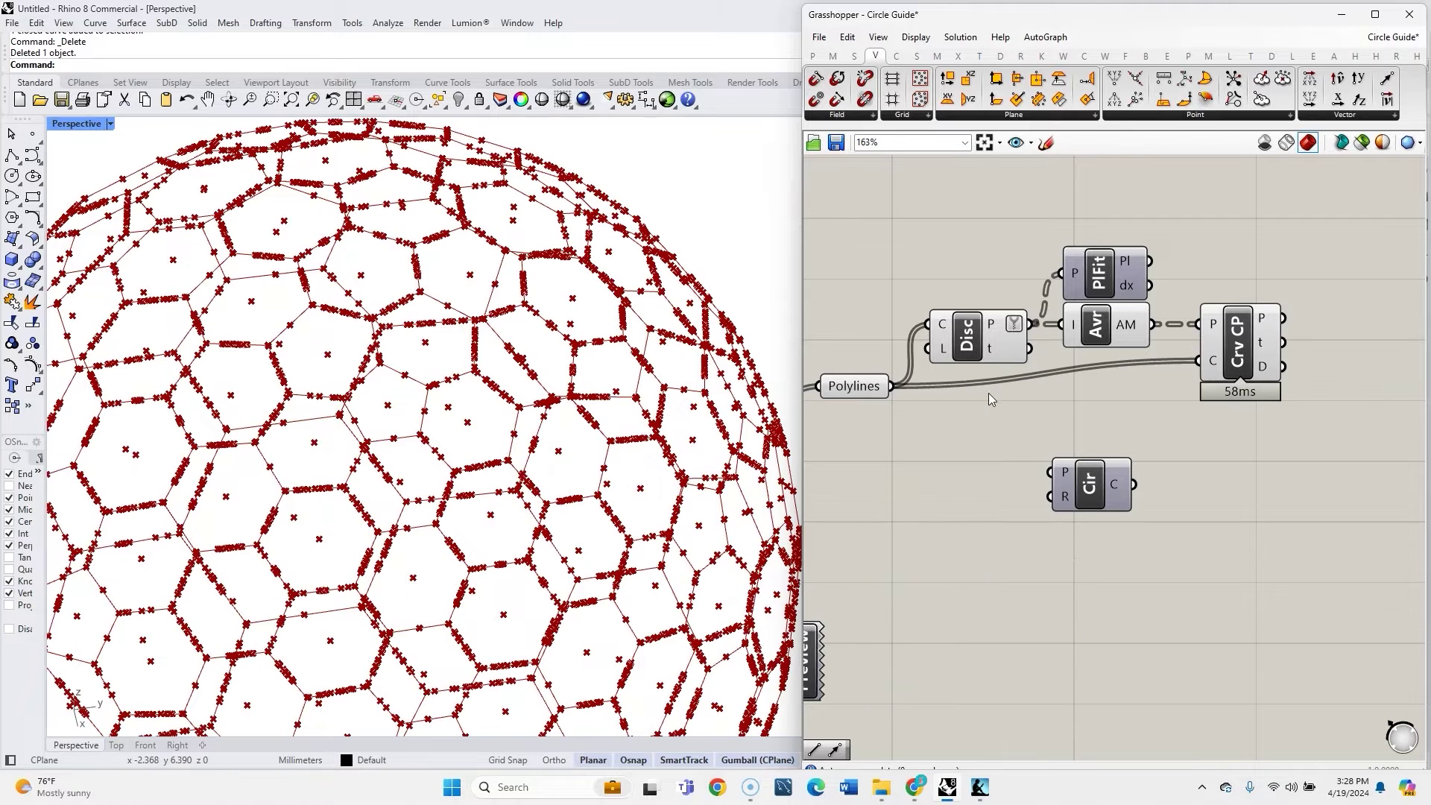
Graft and simplify the C input of Curve Closest Point, and reposition the component beside Average.
right_click(1219, 368)
click(1283, 494)
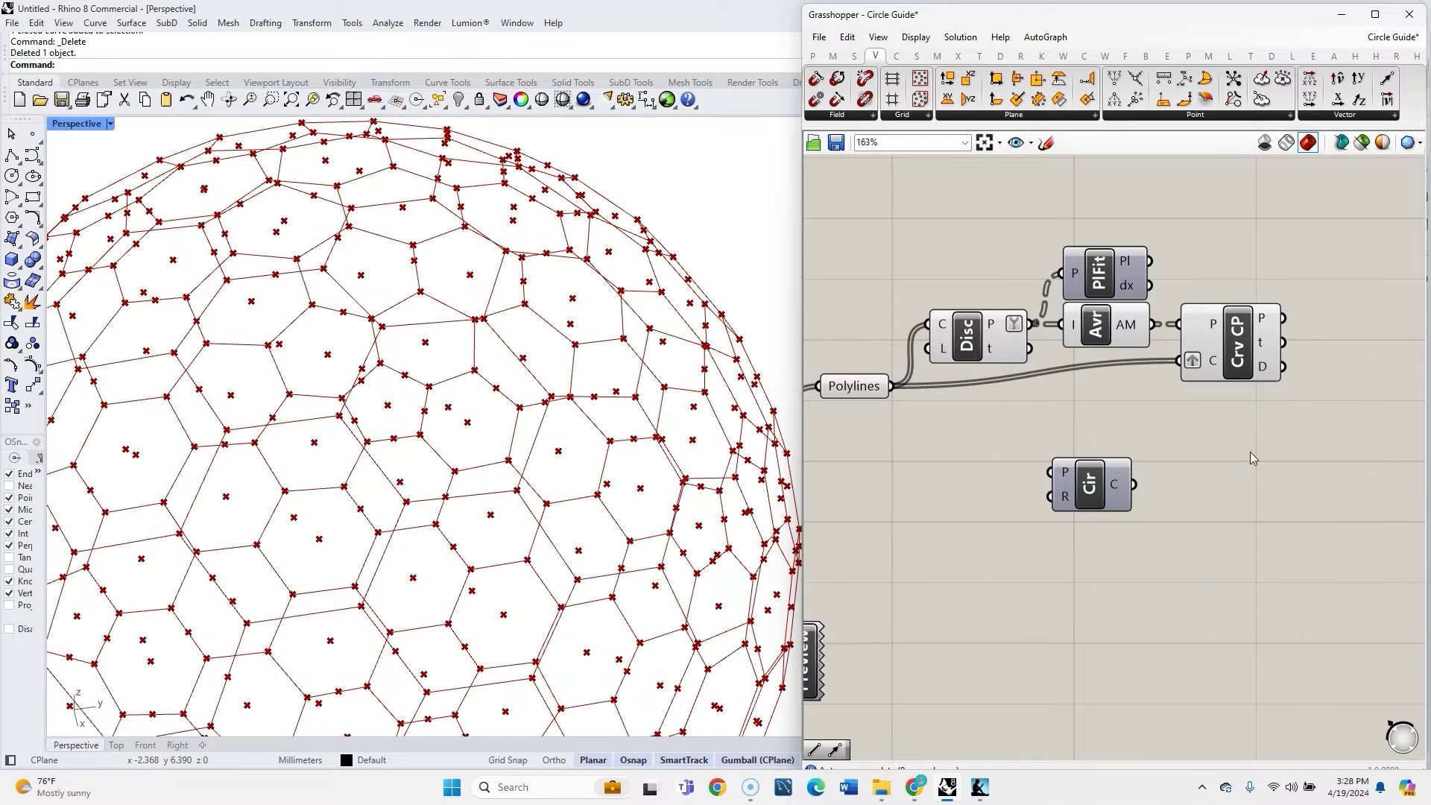
click(1238, 356)
drag(1238, 356, 1238, 382)
right_click(1210, 388)
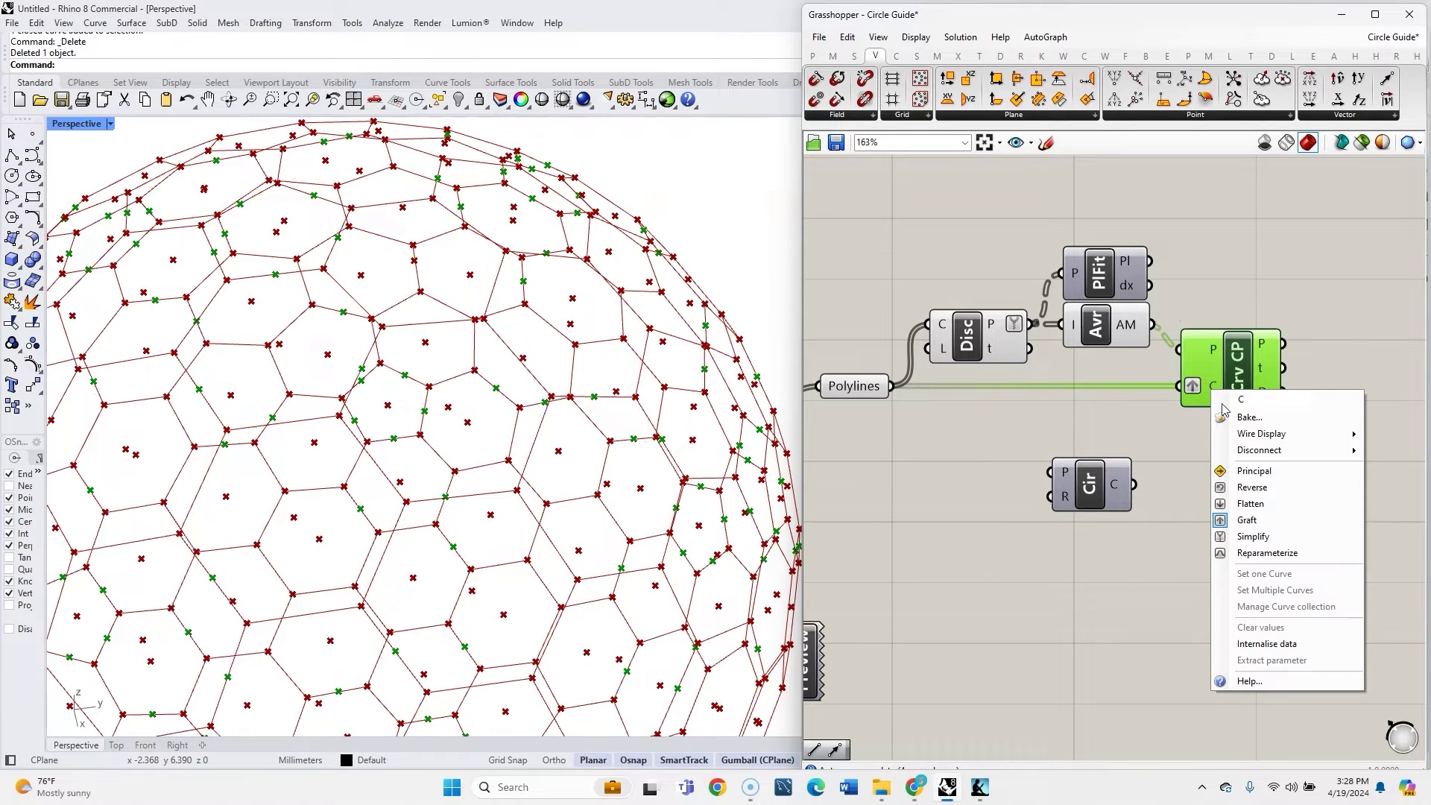
click(1266, 537)
drag(1224, 359, 1262, 341)
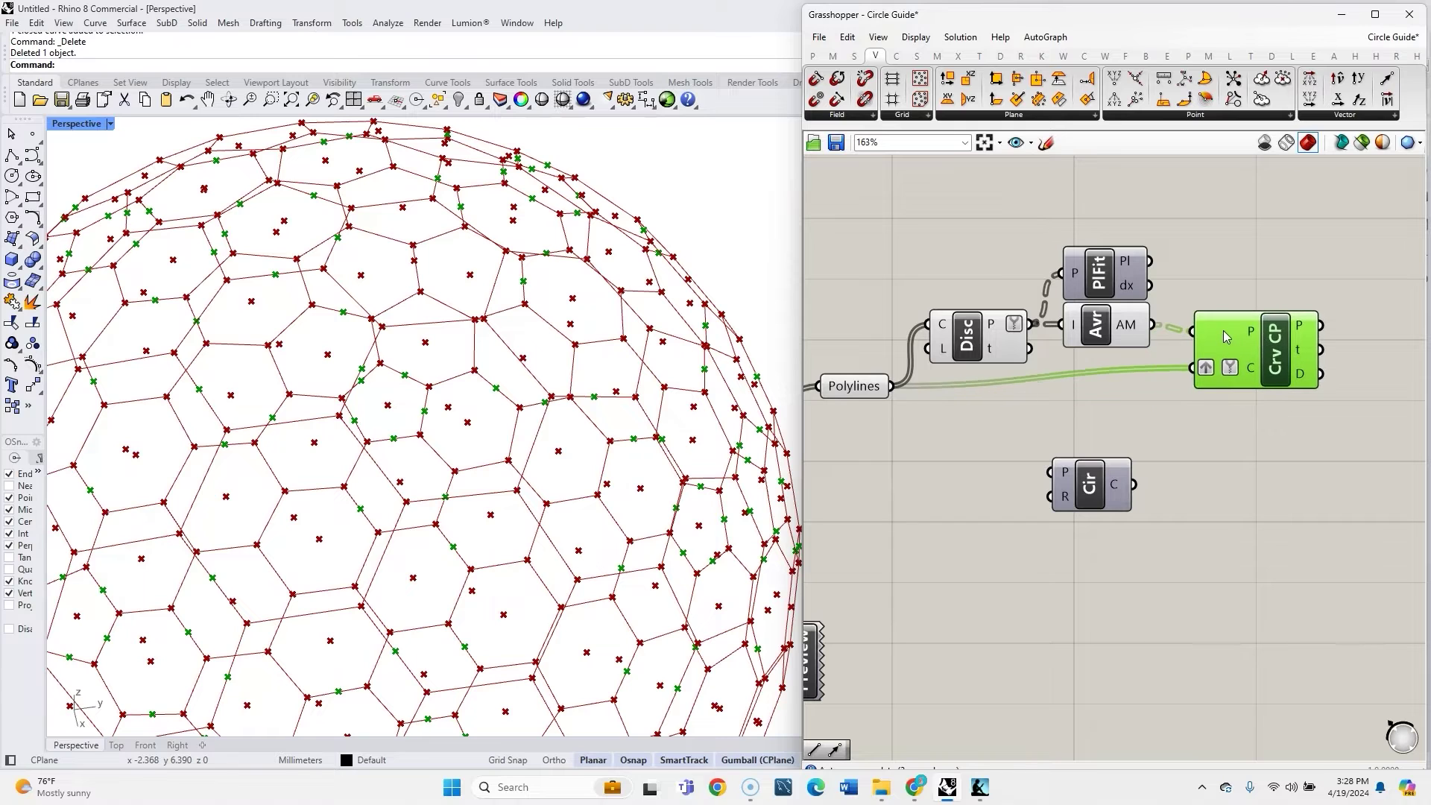
mouse_move(1243, 376)
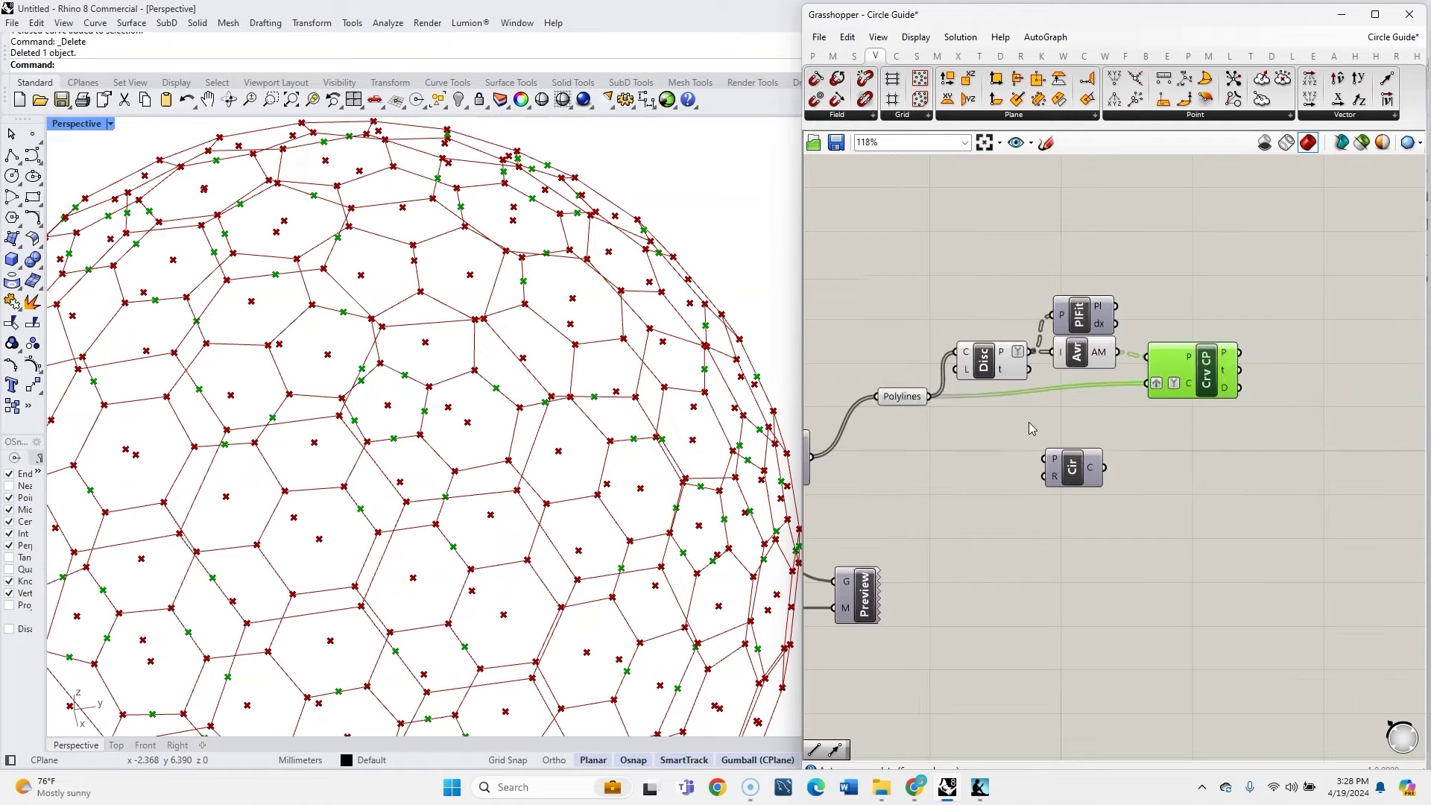
scroll(1173, 369, up, 1)
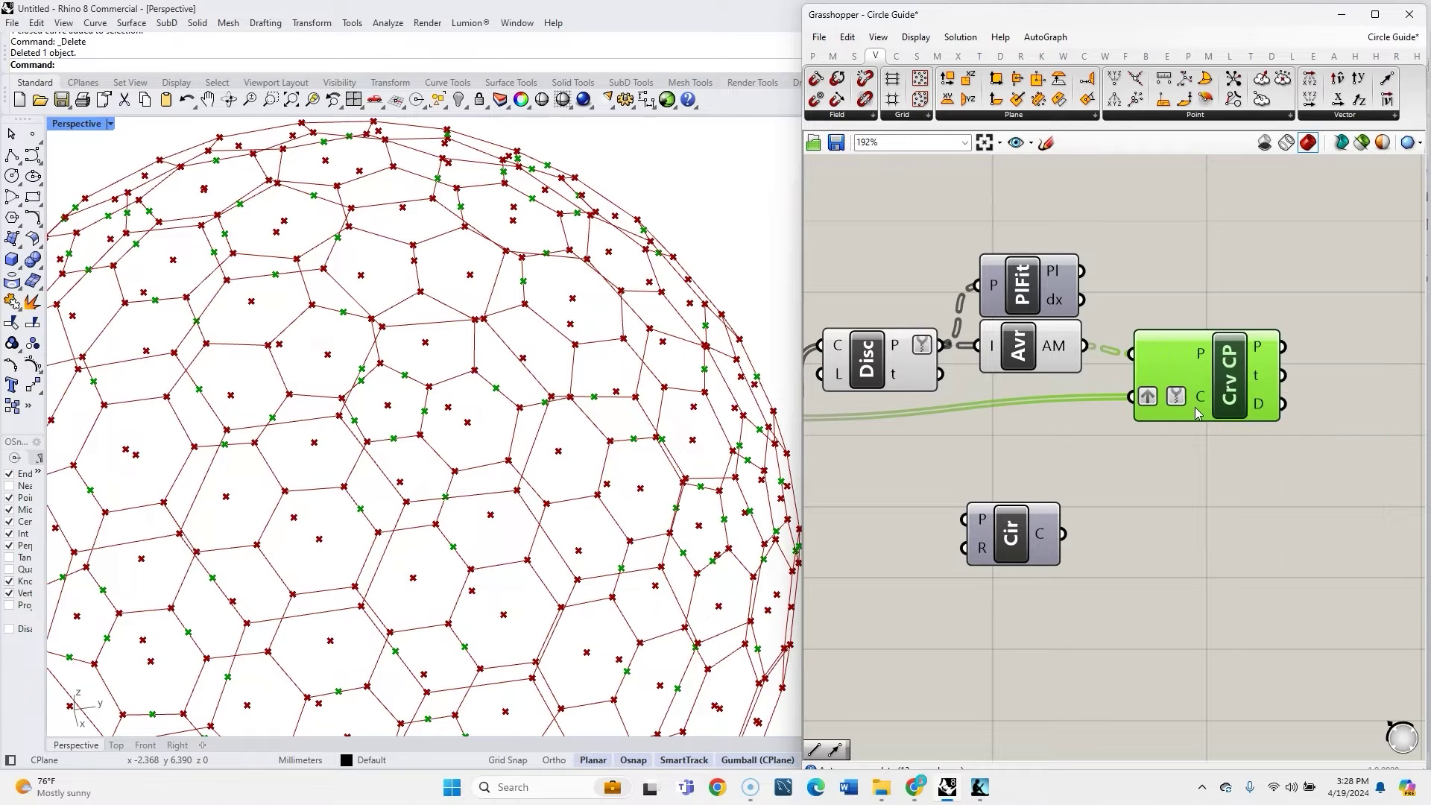
mouse_move(1196, 414)
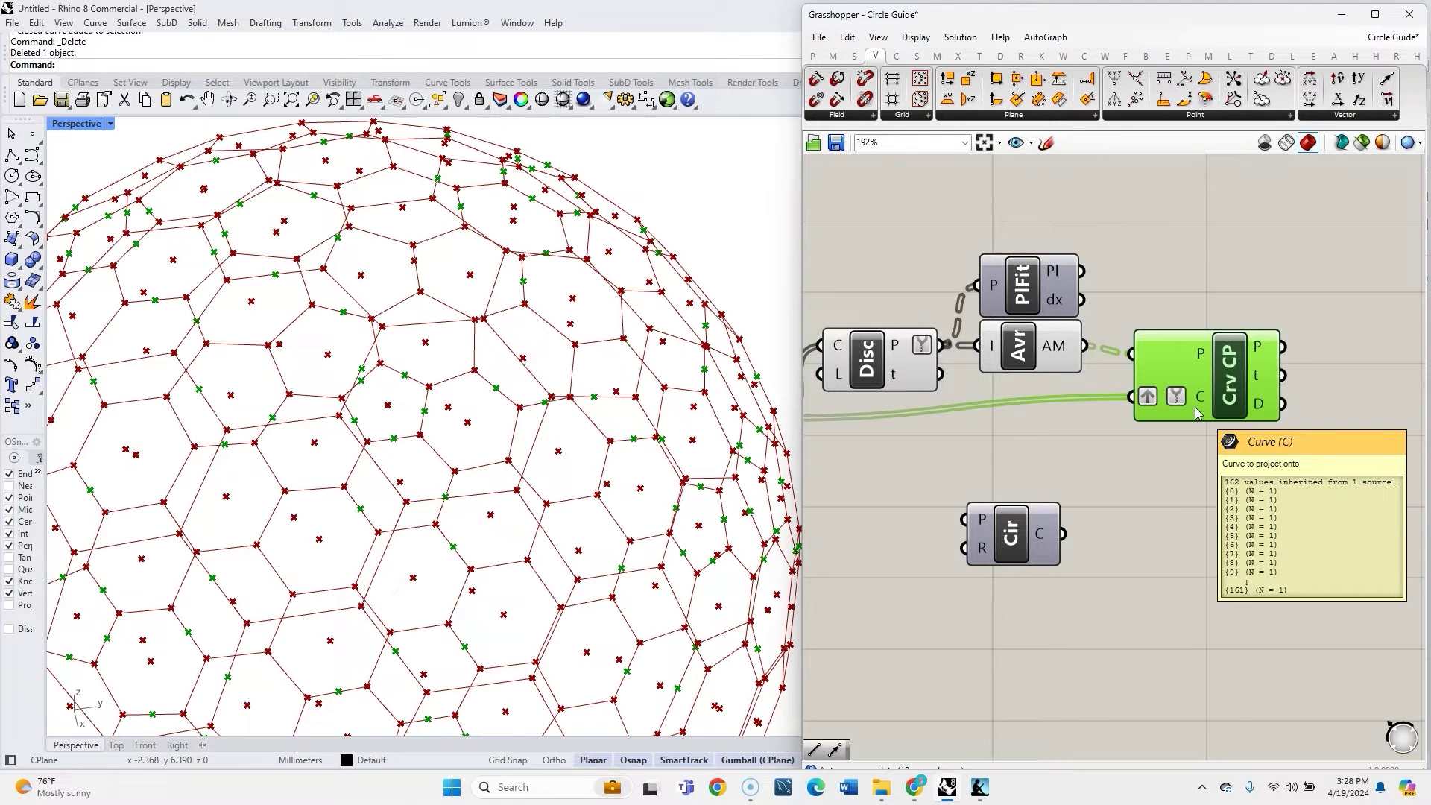
Turn off the previews of the Discontinuity and Average components while keeping the Polylines preview on.
scroll(1199, 414, down, 3)
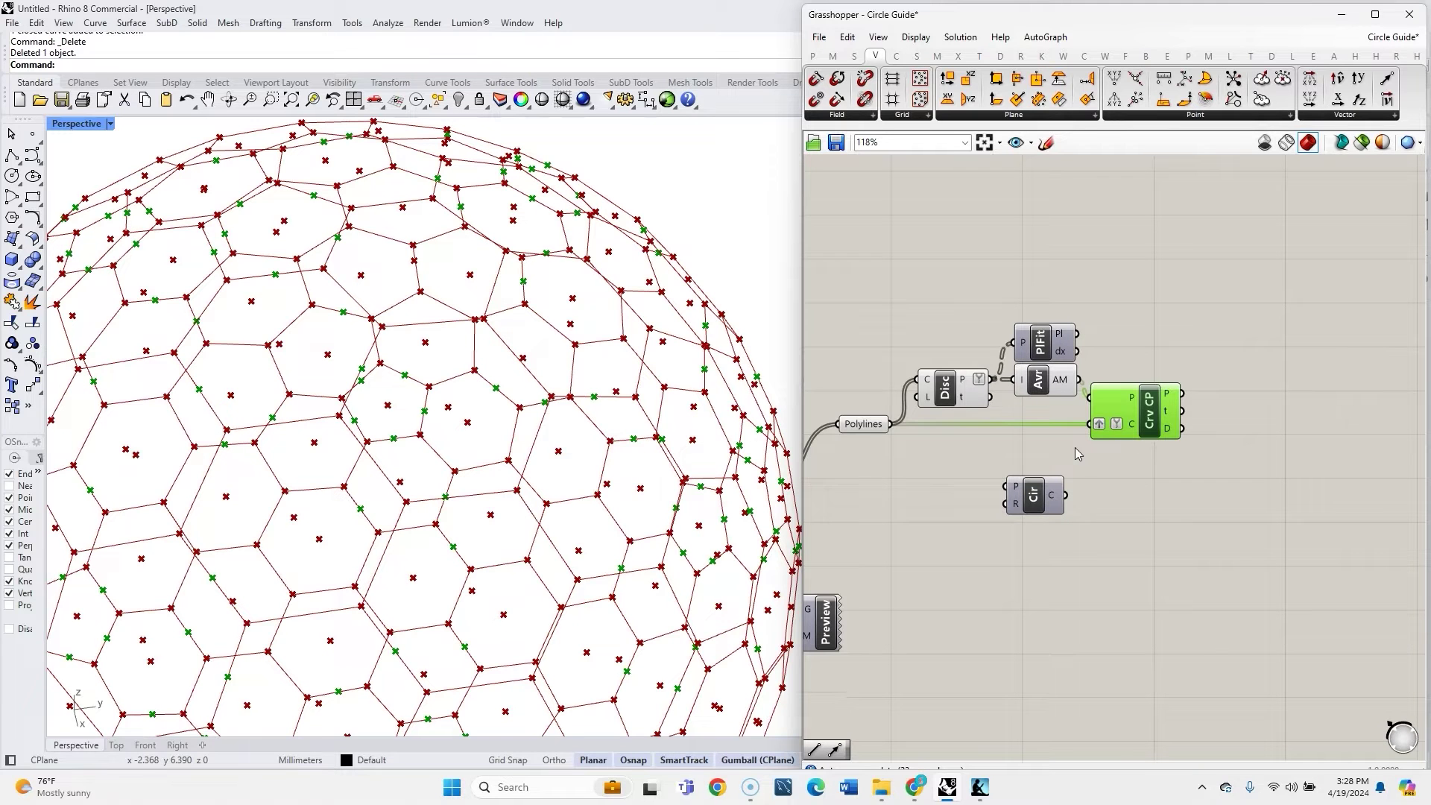
drag(1074, 445, 885, 302)
middle_click(948, 379)
click(996, 340)
click(1062, 410)
click(868, 423)
key(ctrl+q)
click(984, 441)
scroll(1134, 402, up, 3)
Add a Number parameter named Radii and connect it to the D output of Curve Closest Point.
mouse_move(1194, 456)
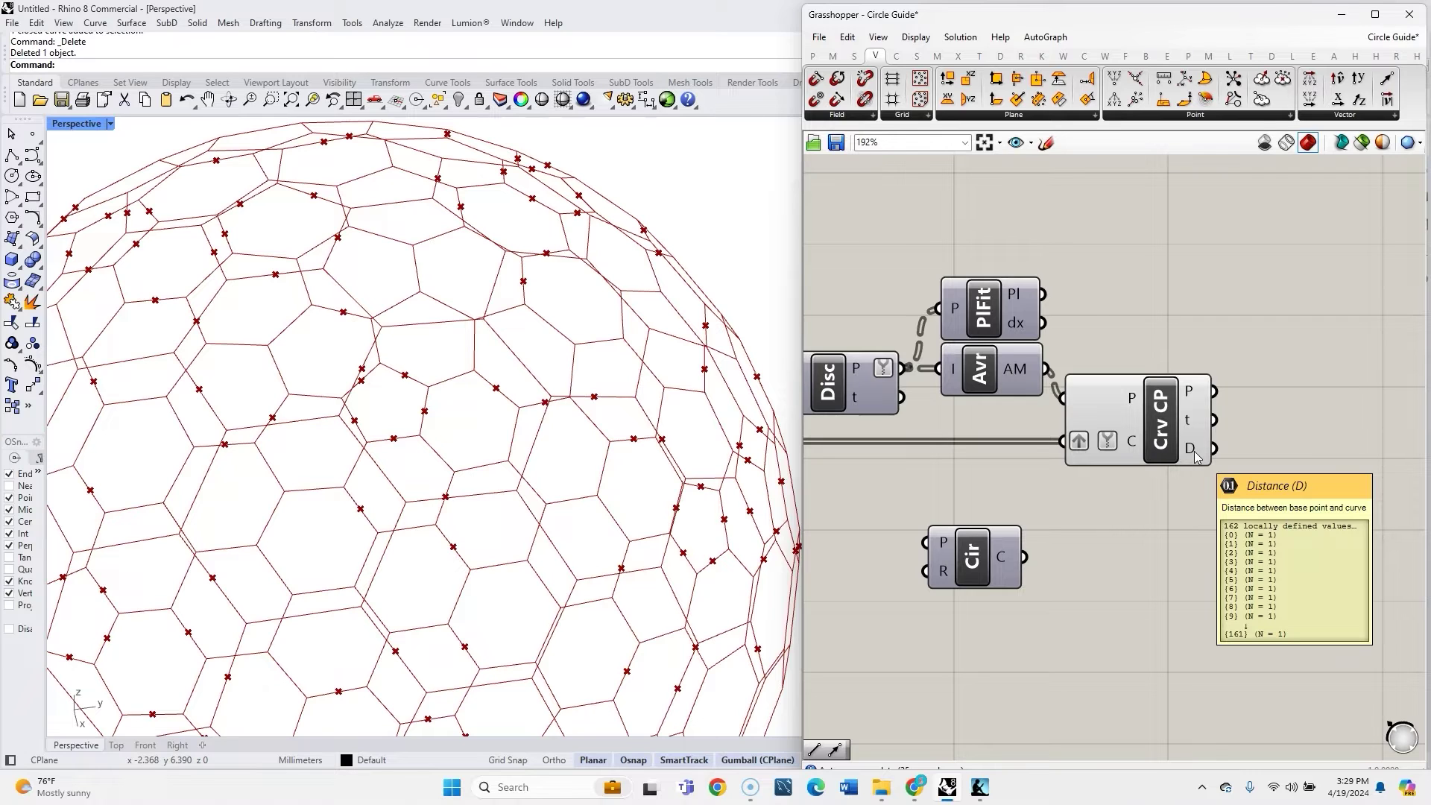
mouse_move(1031, 375)
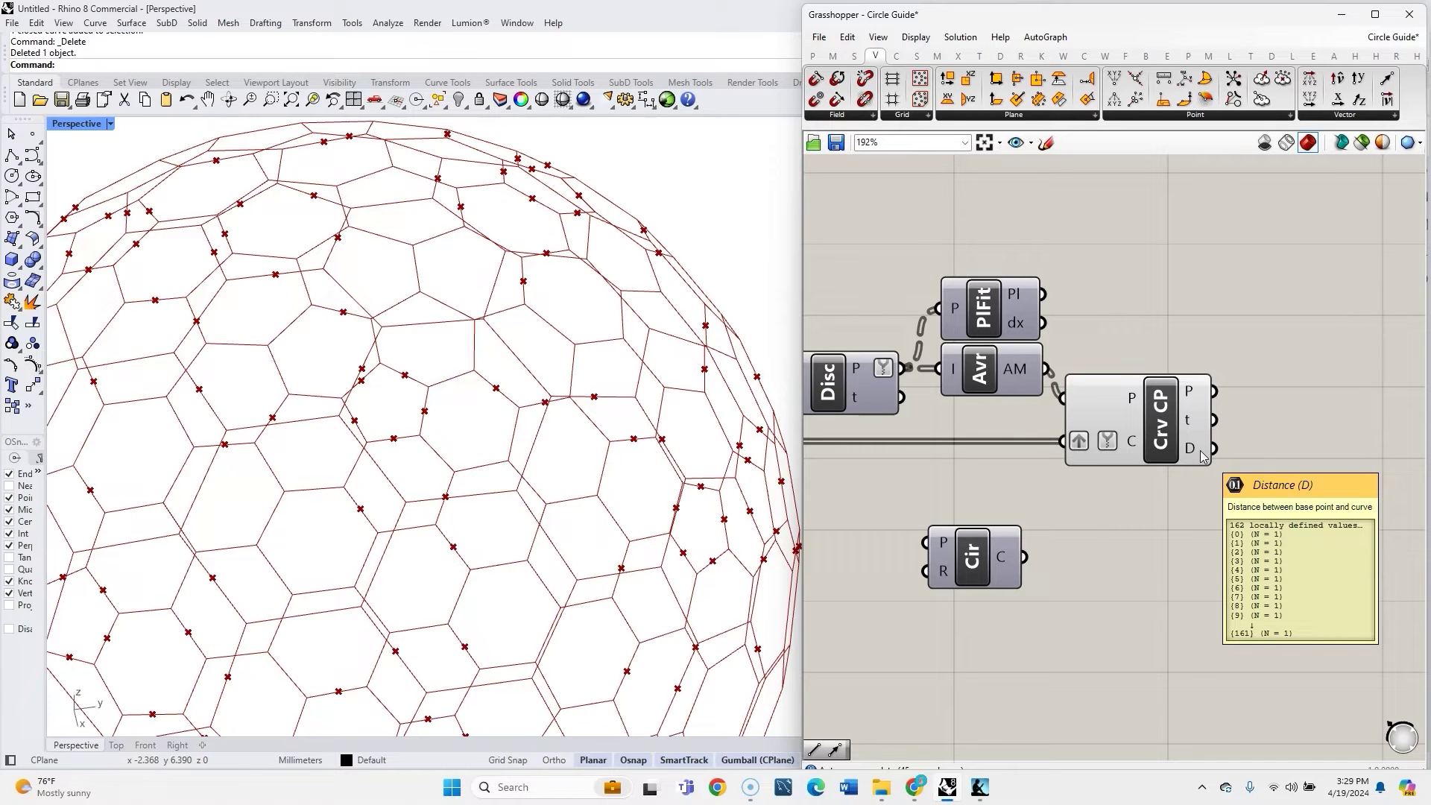
double_click(1266, 450)
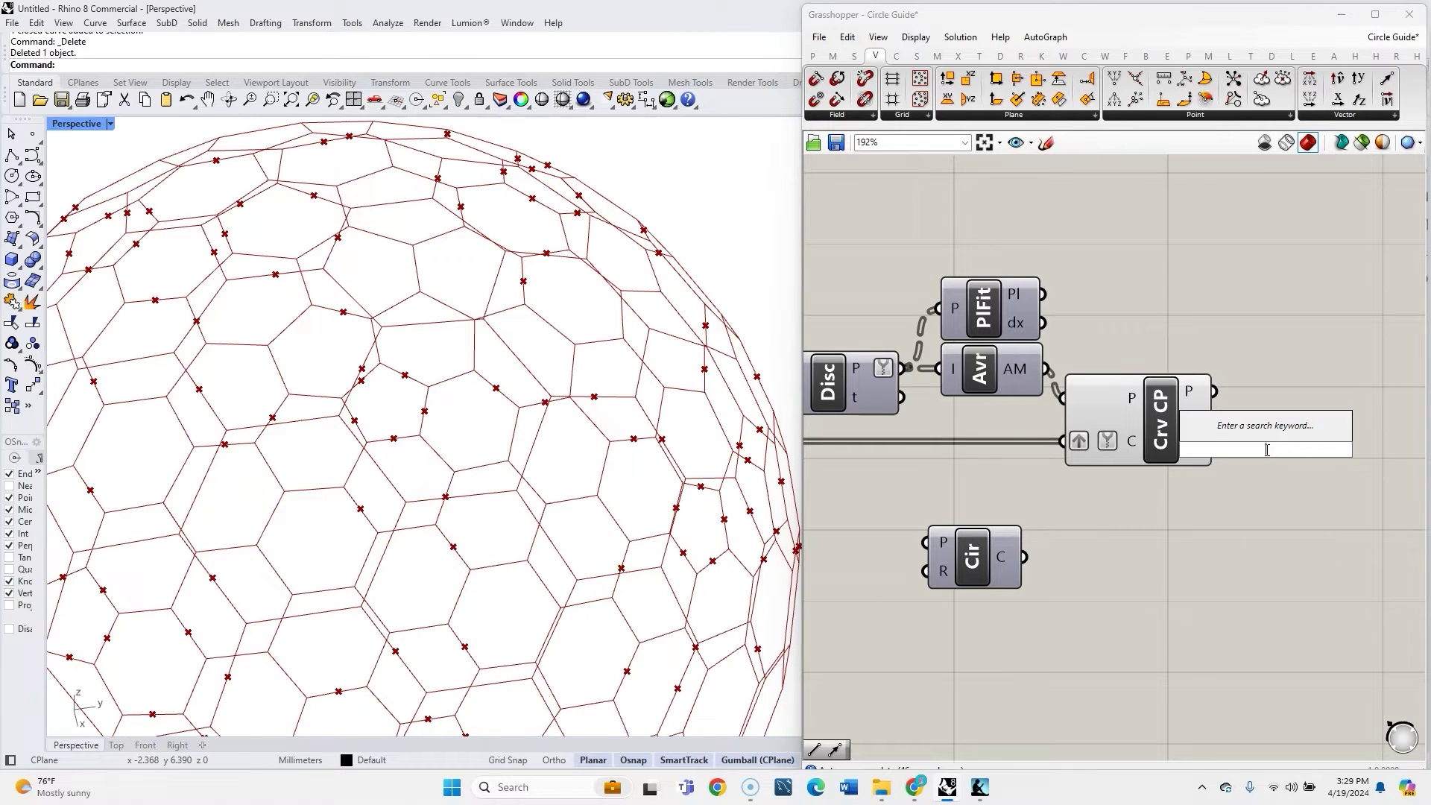
text(num)
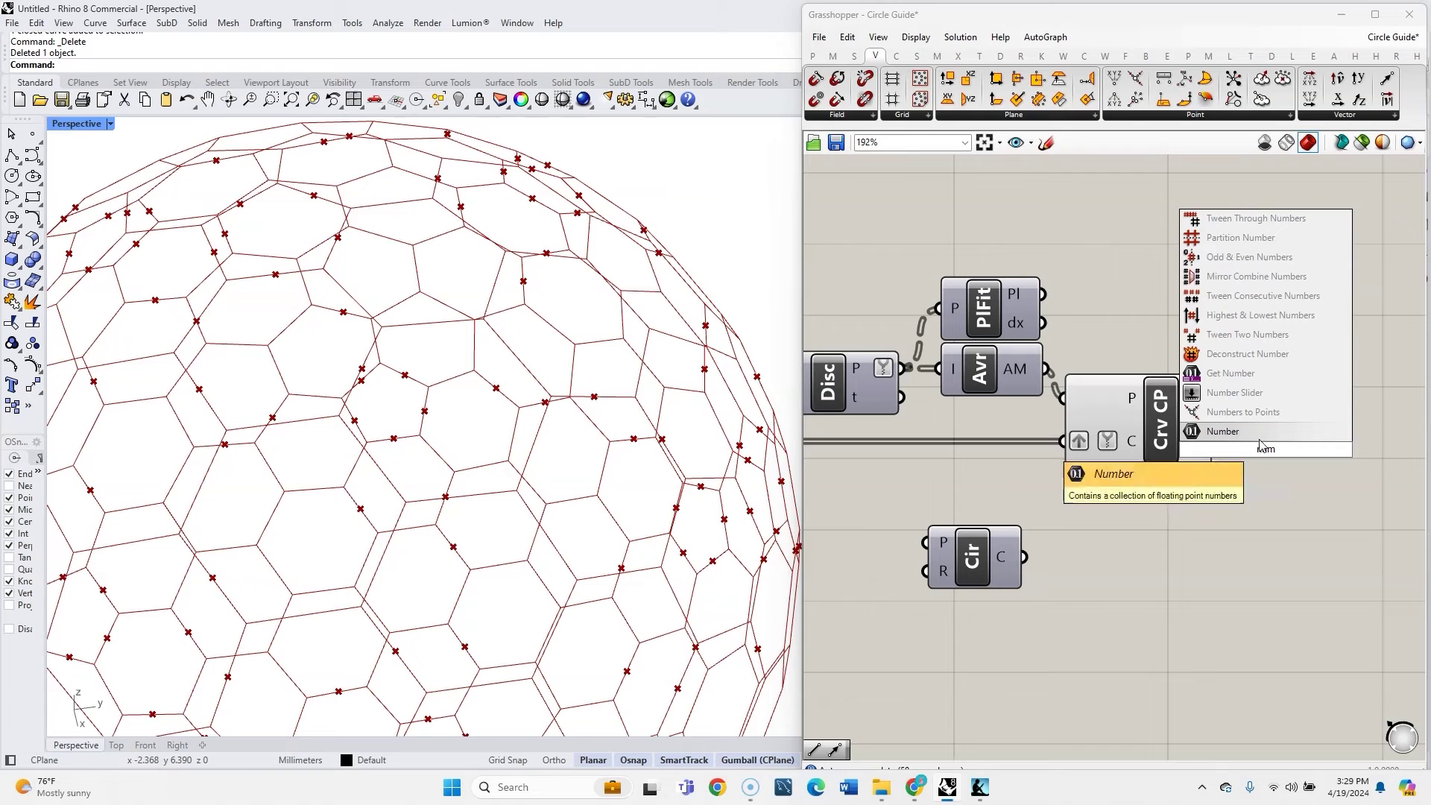
click(1259, 436)
right_click(1286, 446)
text(Radii)
key(Return)
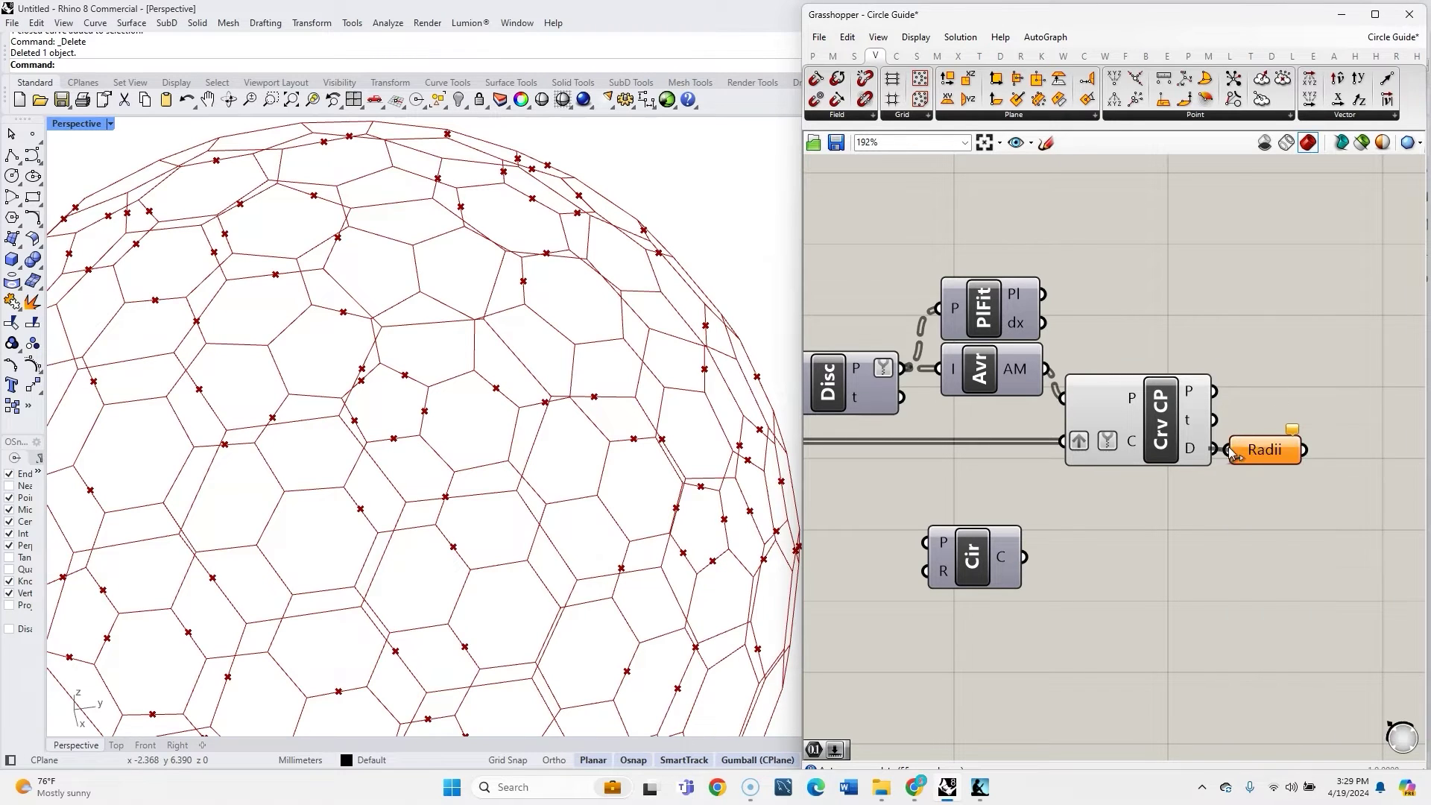
Add a Cluster Output and connect the Radii parameter to it.
double_click(1293, 404)
text(out)
click(1286, 392)
drag(1285, 396, 1337, 422)
click(1203, 319)
Add another Cluster Output beside Plane Fit and connect the Pl output to it.
right_drag(1203, 319, 1253, 373)
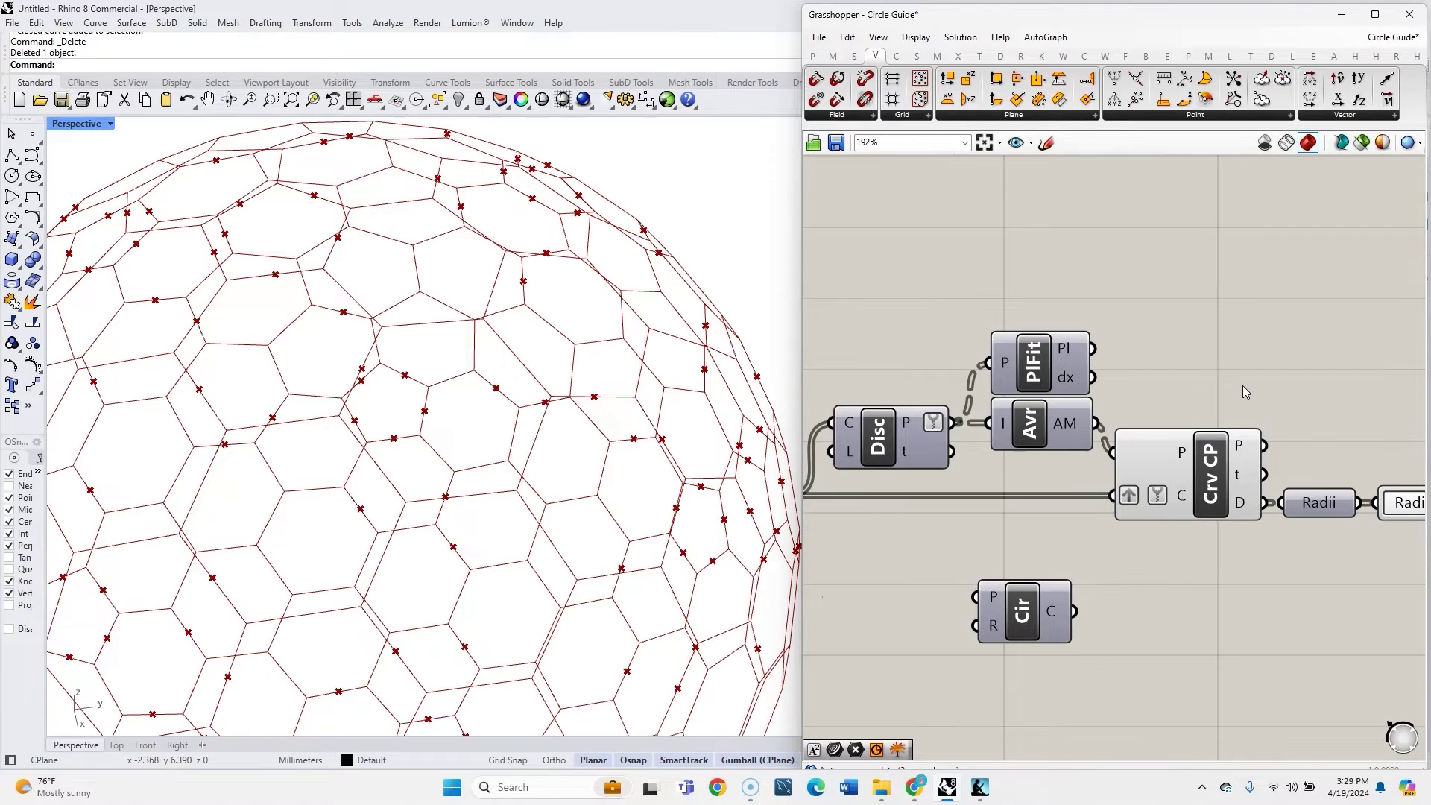
double_click(1206, 344)
text(out)
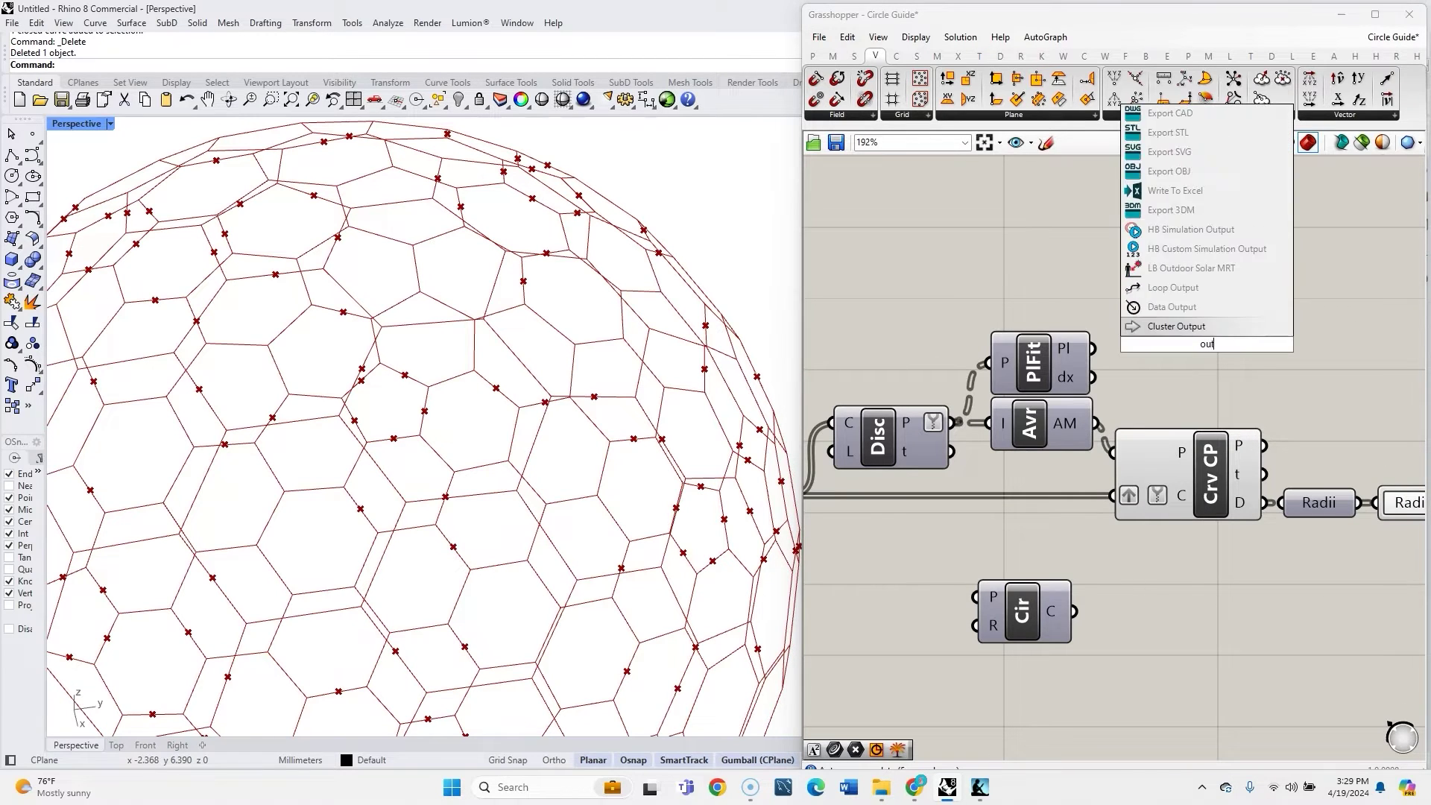
click(1176, 326)
drag(1092, 348, 1159, 348)
click(1238, 322)
scroll(1205, 419, down, 3)
scroll(1294, 425, up, 3)
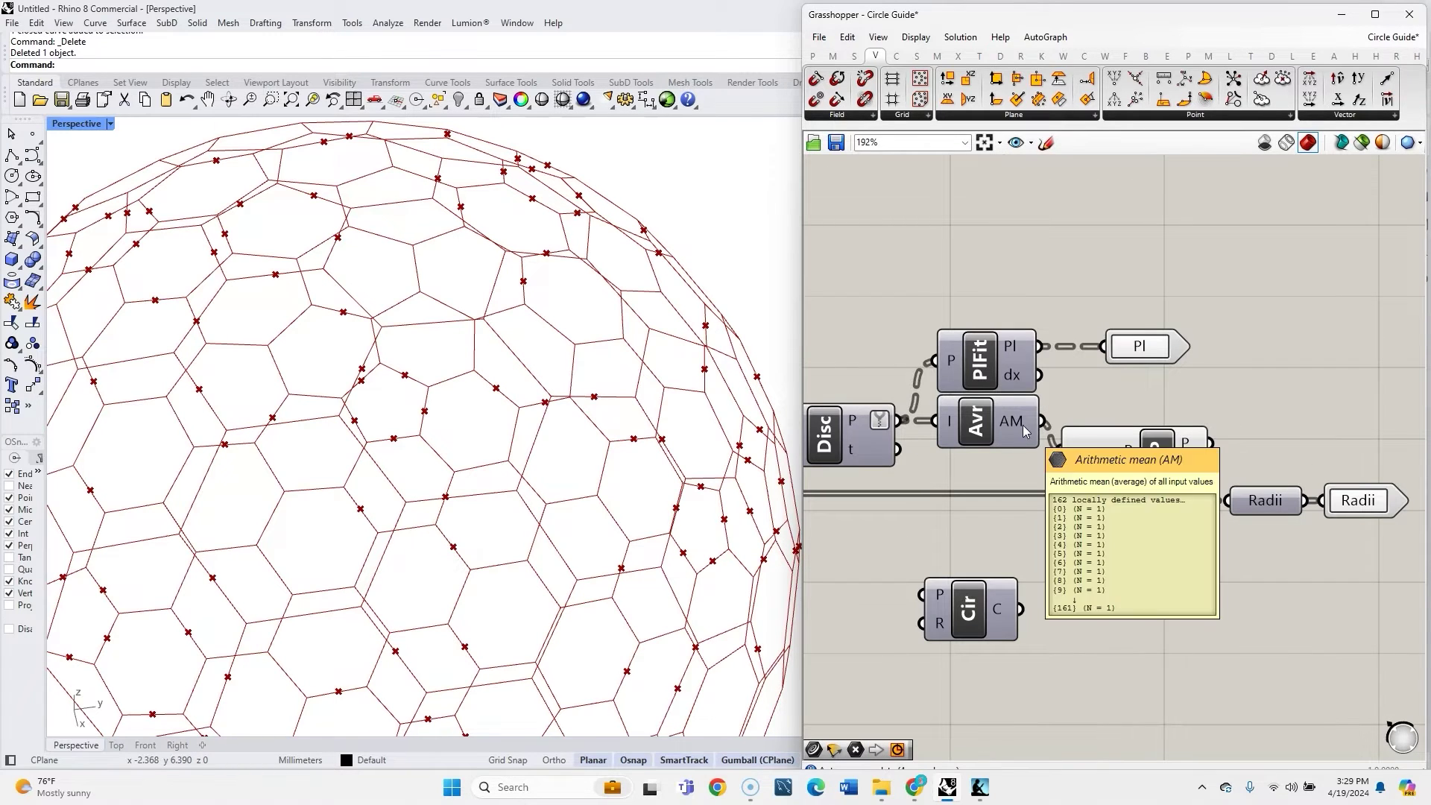
Add a Point parameter named centers fed by Average's AM output, and attach a Cluster Output to it.
double_click(1248, 372)
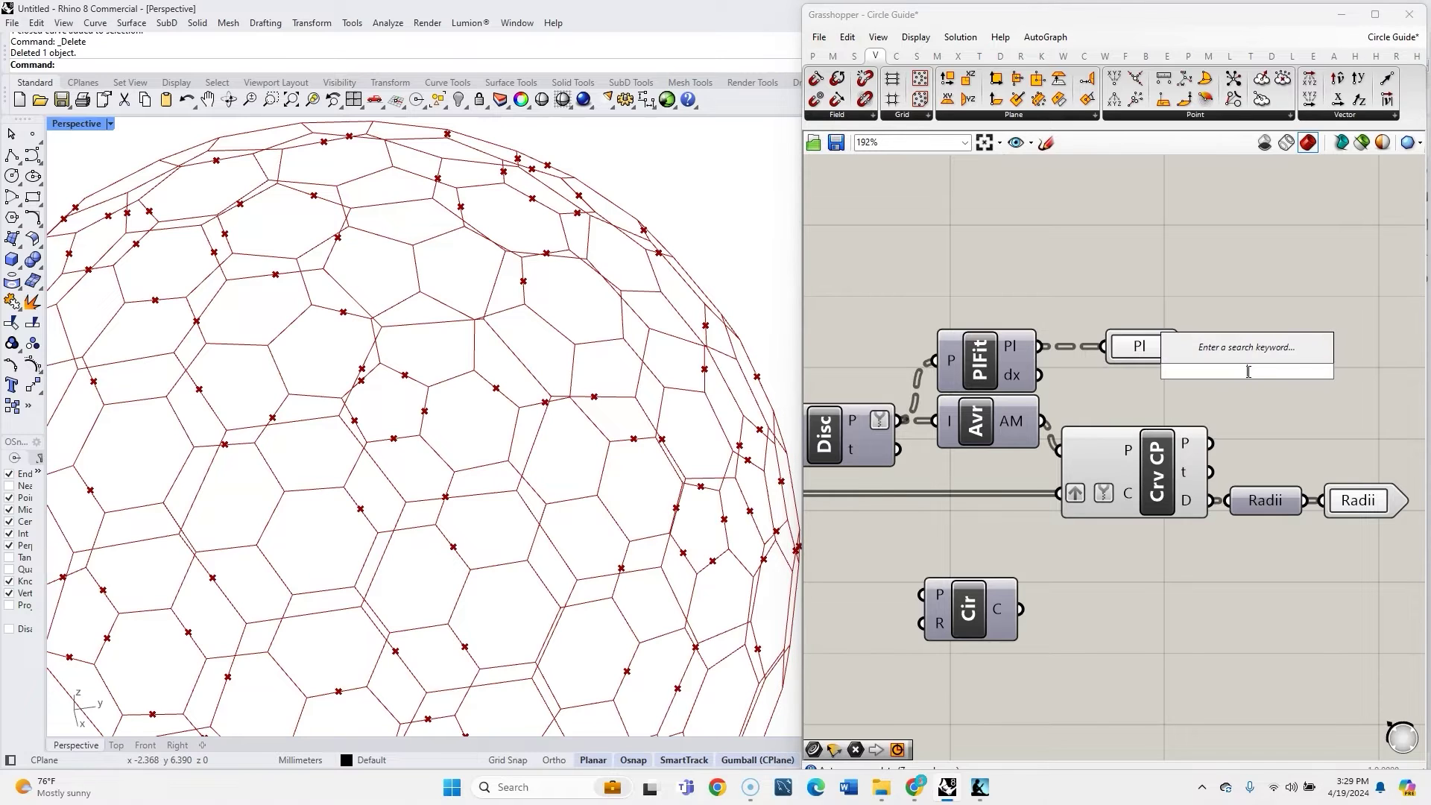
text(poin)
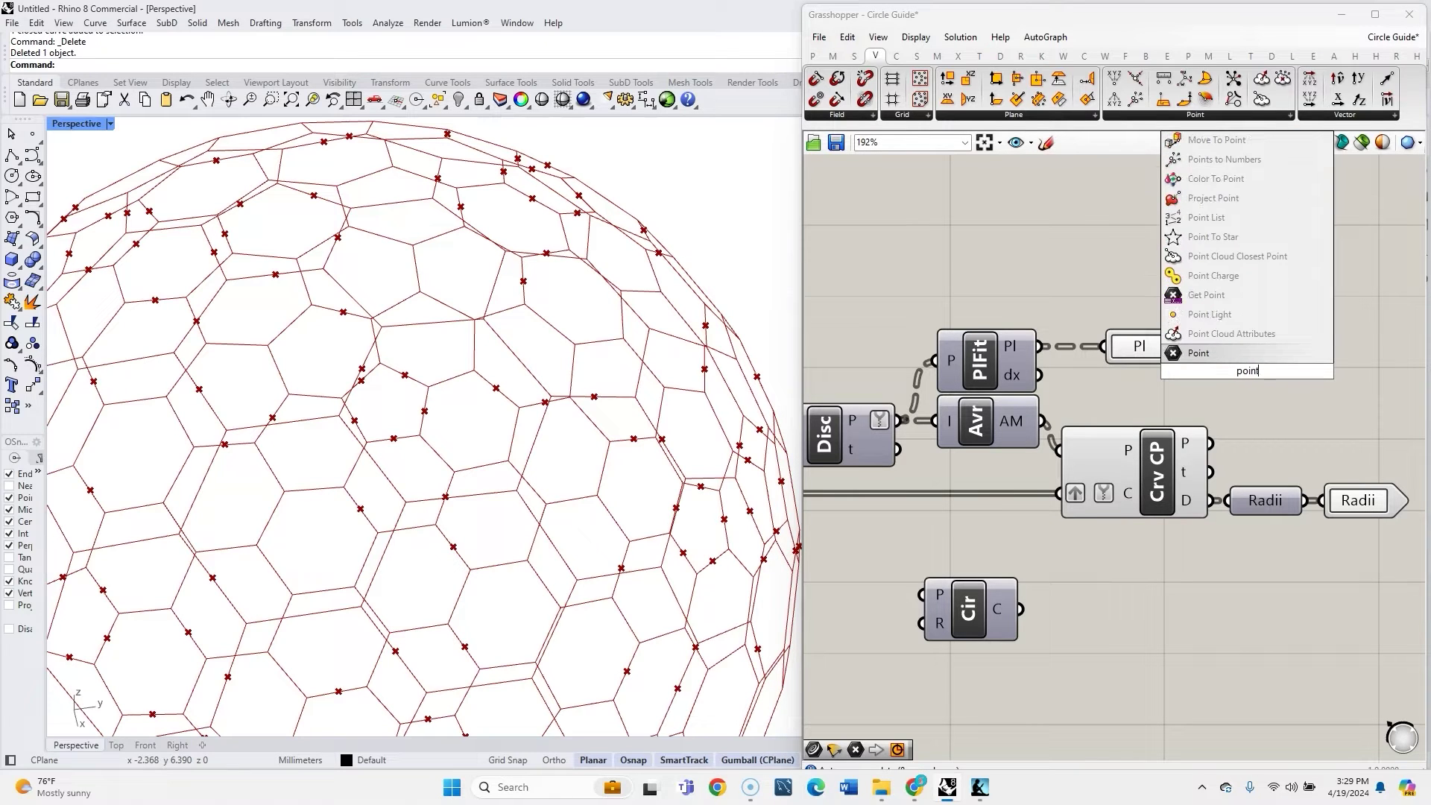
text(t)
key(Return)
right_click(1192, 388)
text(pts)
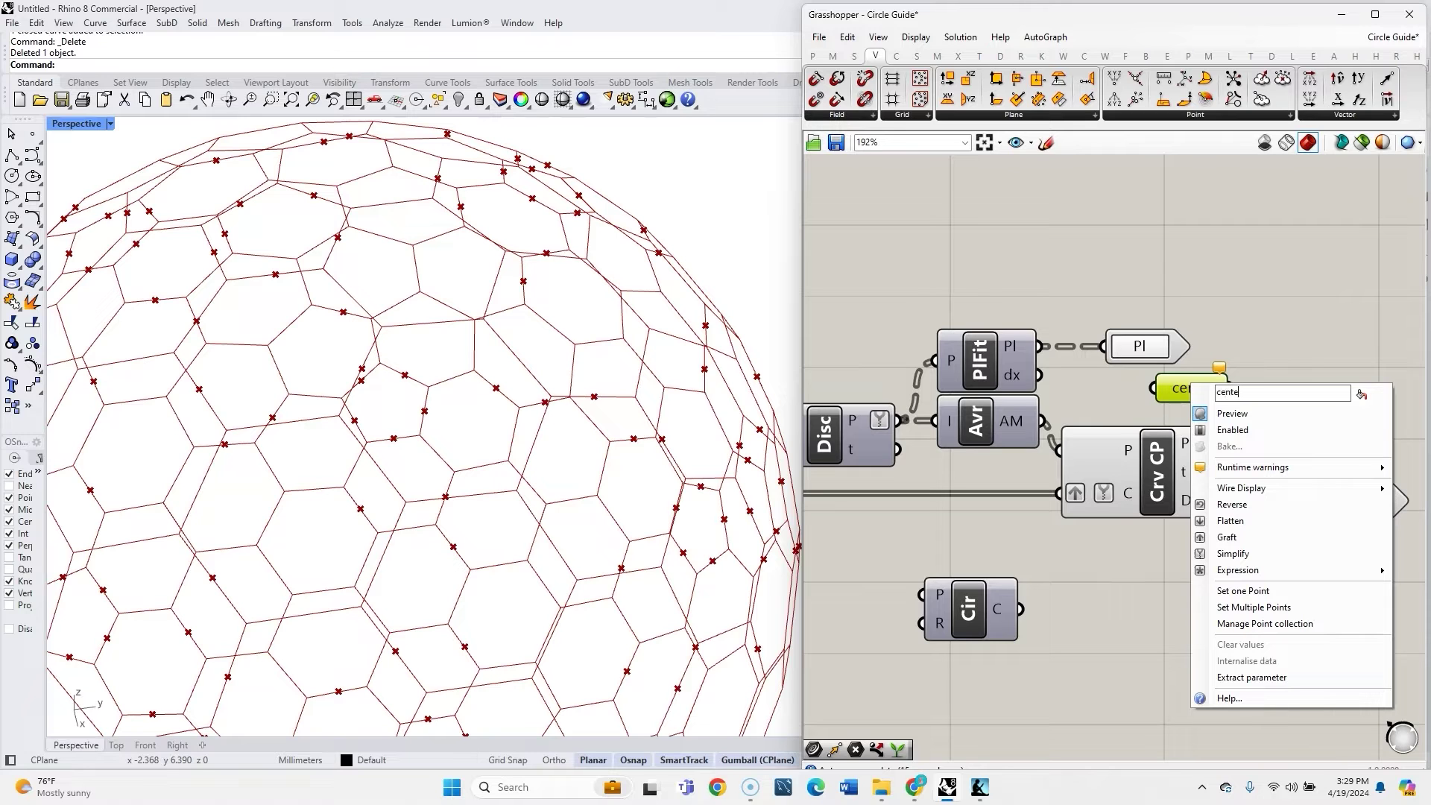
text(rs)
key(Return)
drag(1043, 421, 1153, 388)
drag(1177, 390, 1132, 412)
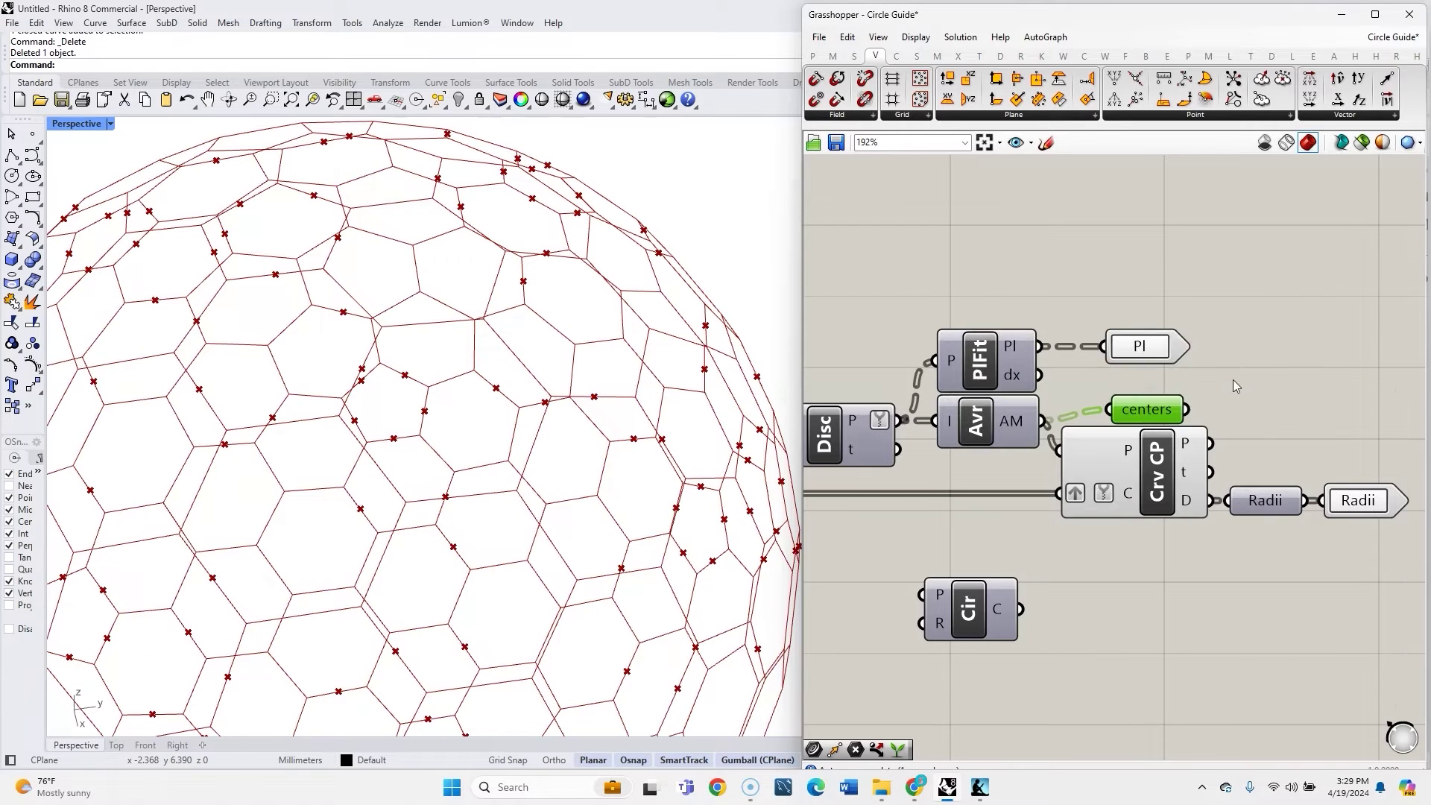
right_click(1258, 386)
click(1258, 376)
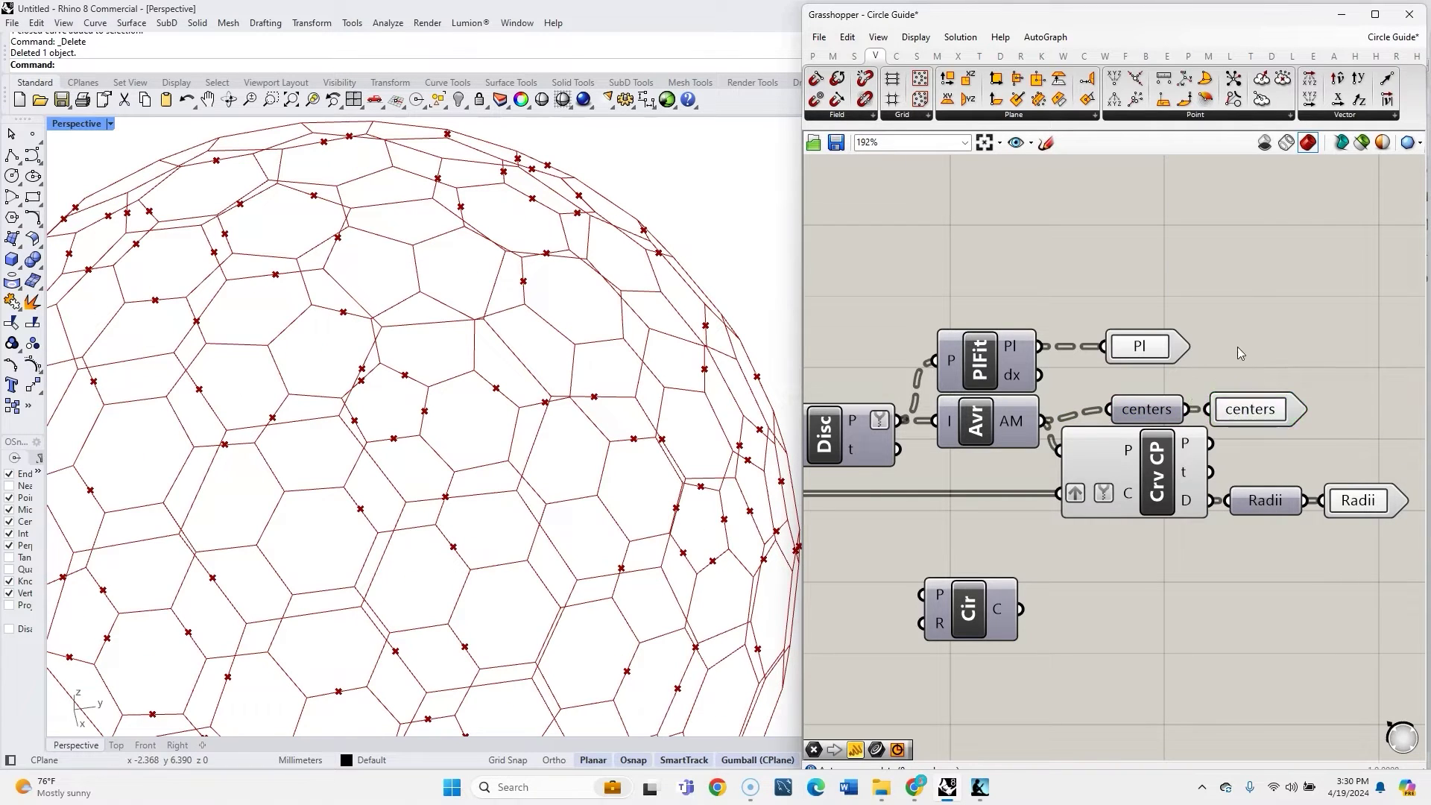
Group the components from Polylines through the cluster outputs into a cluster, leaving Circle out, and turn off the cluster's preview.
scroll(1238, 348, down, 3)
drag(1074, 515, 1085, 559)
drag(1363, 483, 880, 305)
middle_click(904, 454)
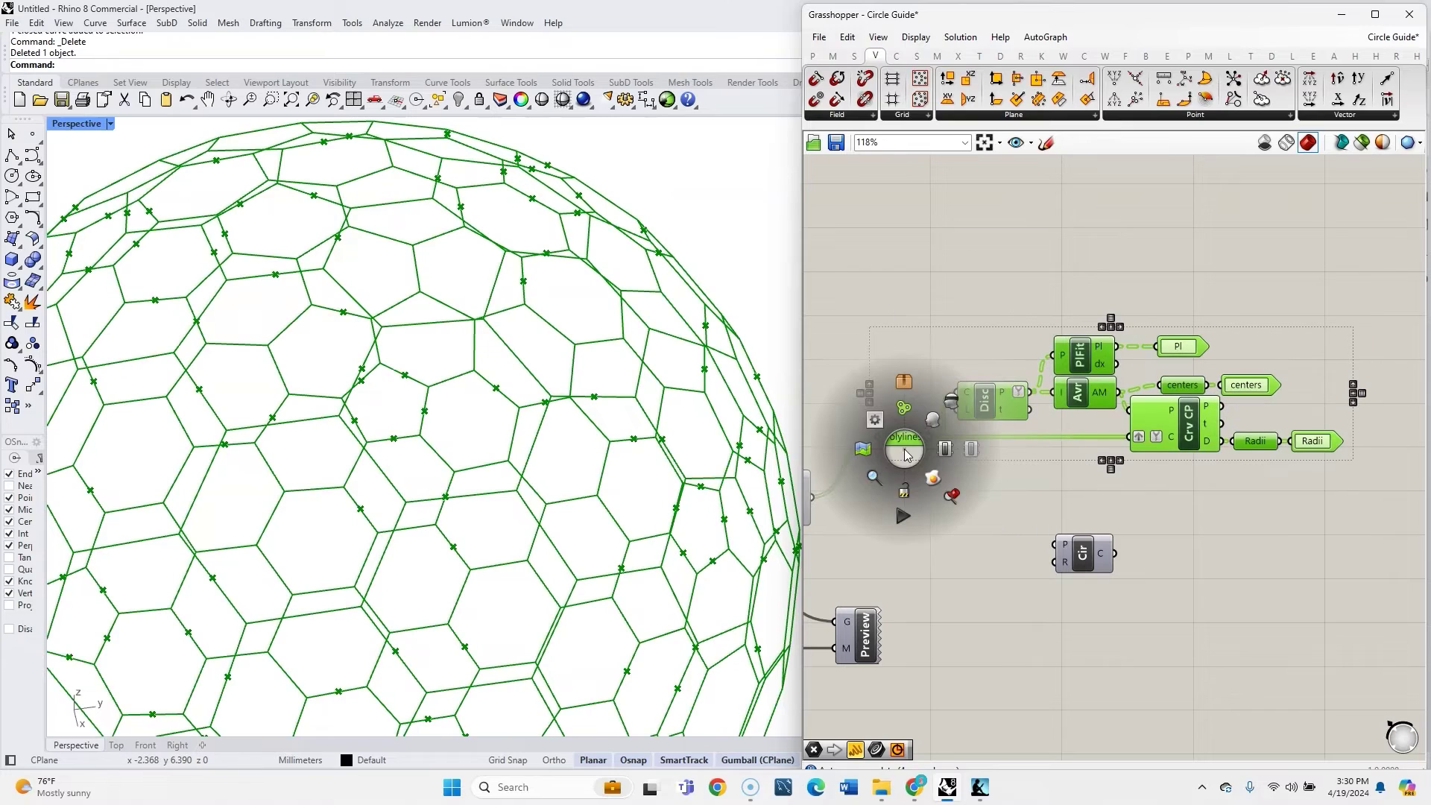
click(906, 384)
middle_click(1010, 423)
click(1046, 427)
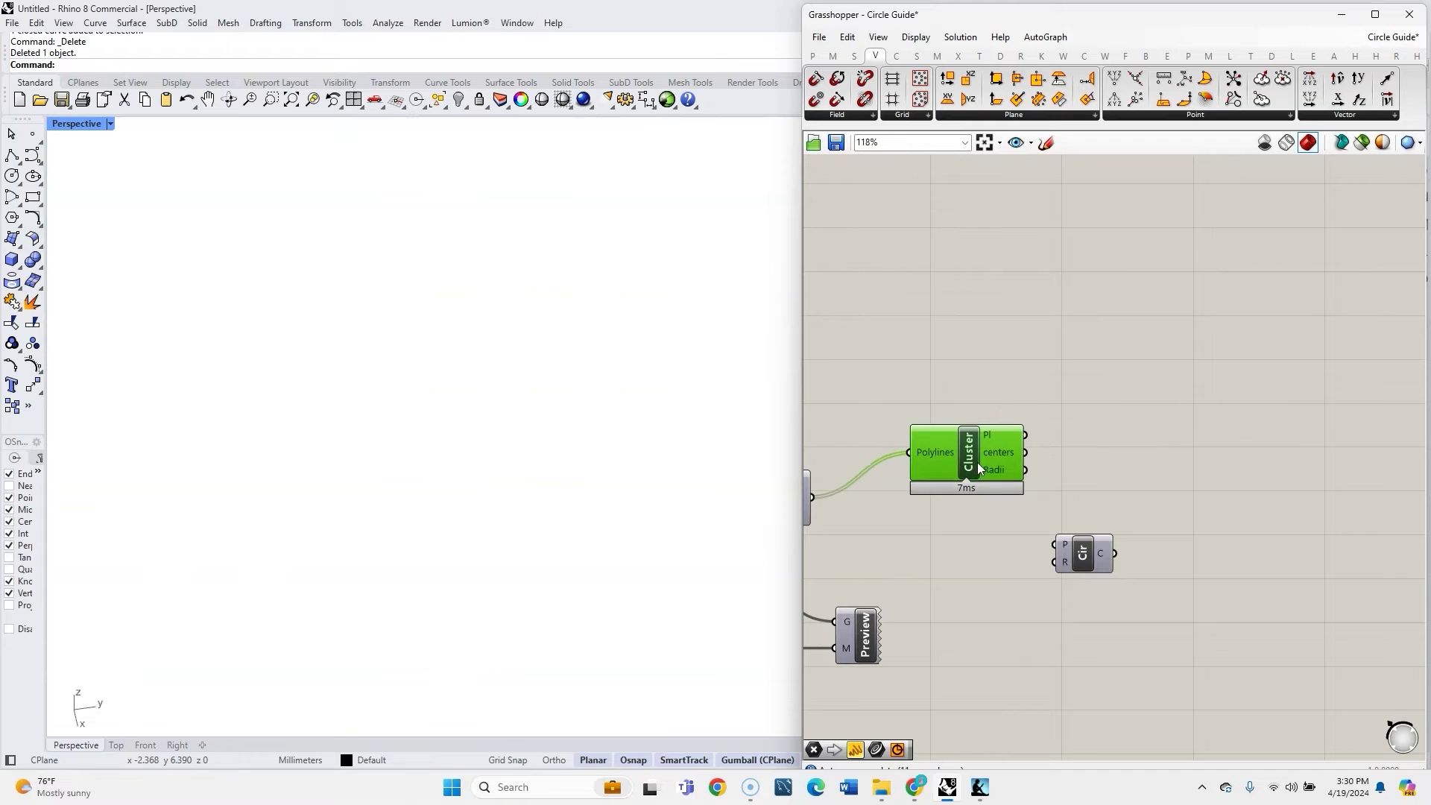
Place Circle beside the cluster, feed its P from Pl and its R from Radii, and turn on its preview.
drag(978, 468, 945, 436)
drag(1082, 552, 1055, 456)
scroll(1003, 441, up, 3)
scroll(991, 441, up, 2)
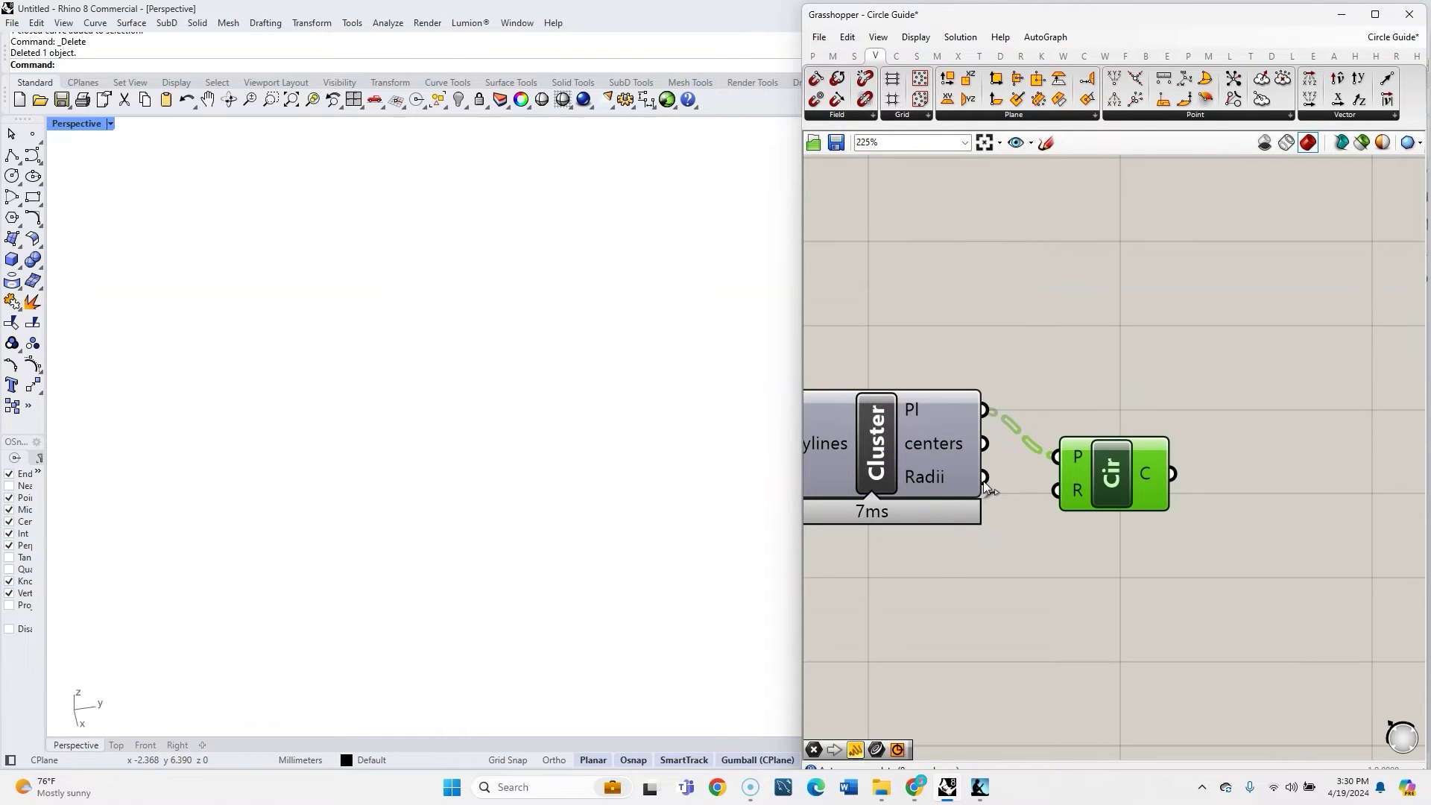
middle_click(1090, 471)
click(1122, 436)
click(1101, 368)
Examine the size and spacing of the circles over the sphere from several angles and distances.
right_drag(570, 417, 521, 417)
scroll(501, 481, down, 5)
scroll(548, 488, down, 4)
scroll(508, 485, up, 4)
scroll(534, 401, up, 3)
right_drag(513, 471, 661, 395)
scroll(662, 395, down, 5)
right_drag(428, 509, 407, 549)
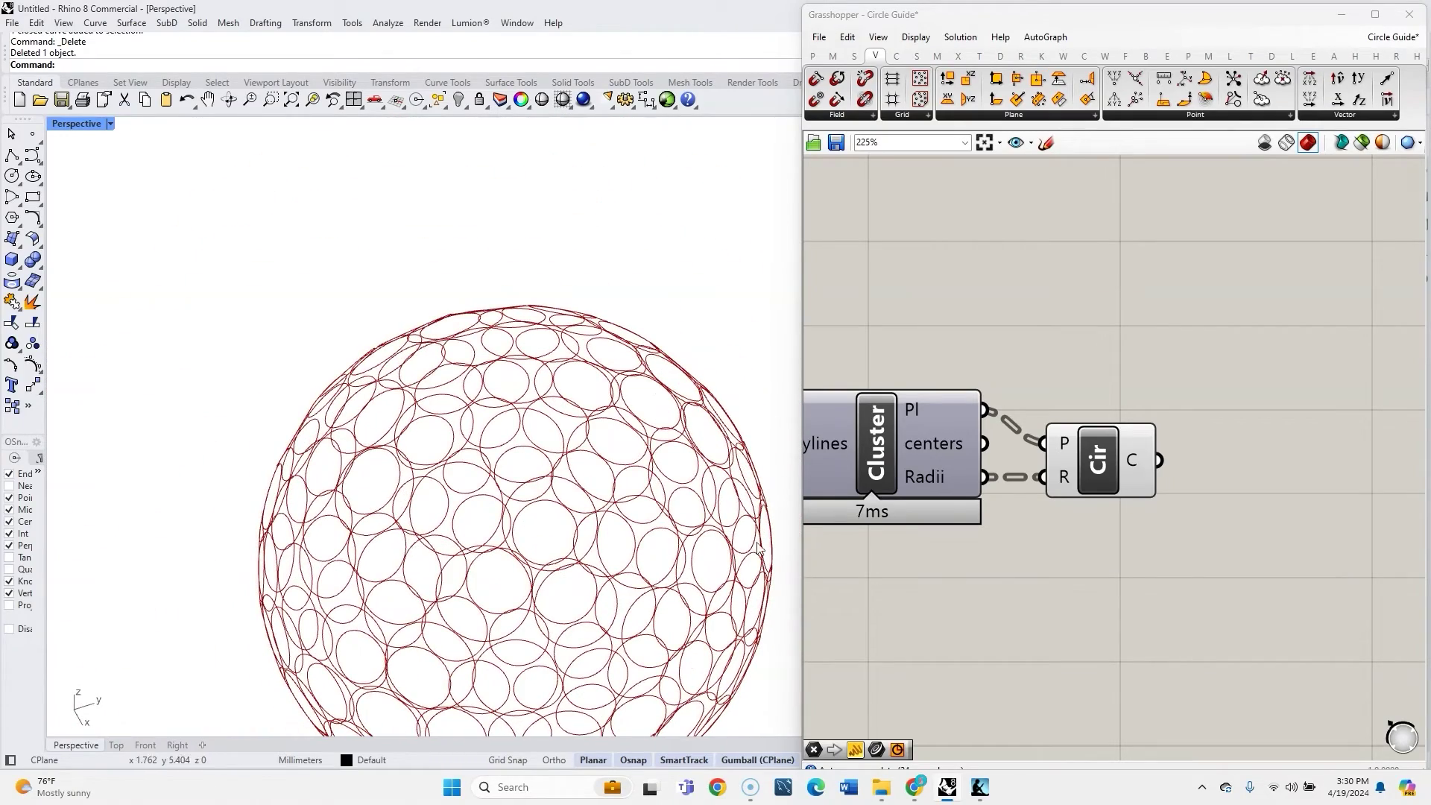
right_drag(543, 548, 522, 447)
scroll(522, 470, up, 3)
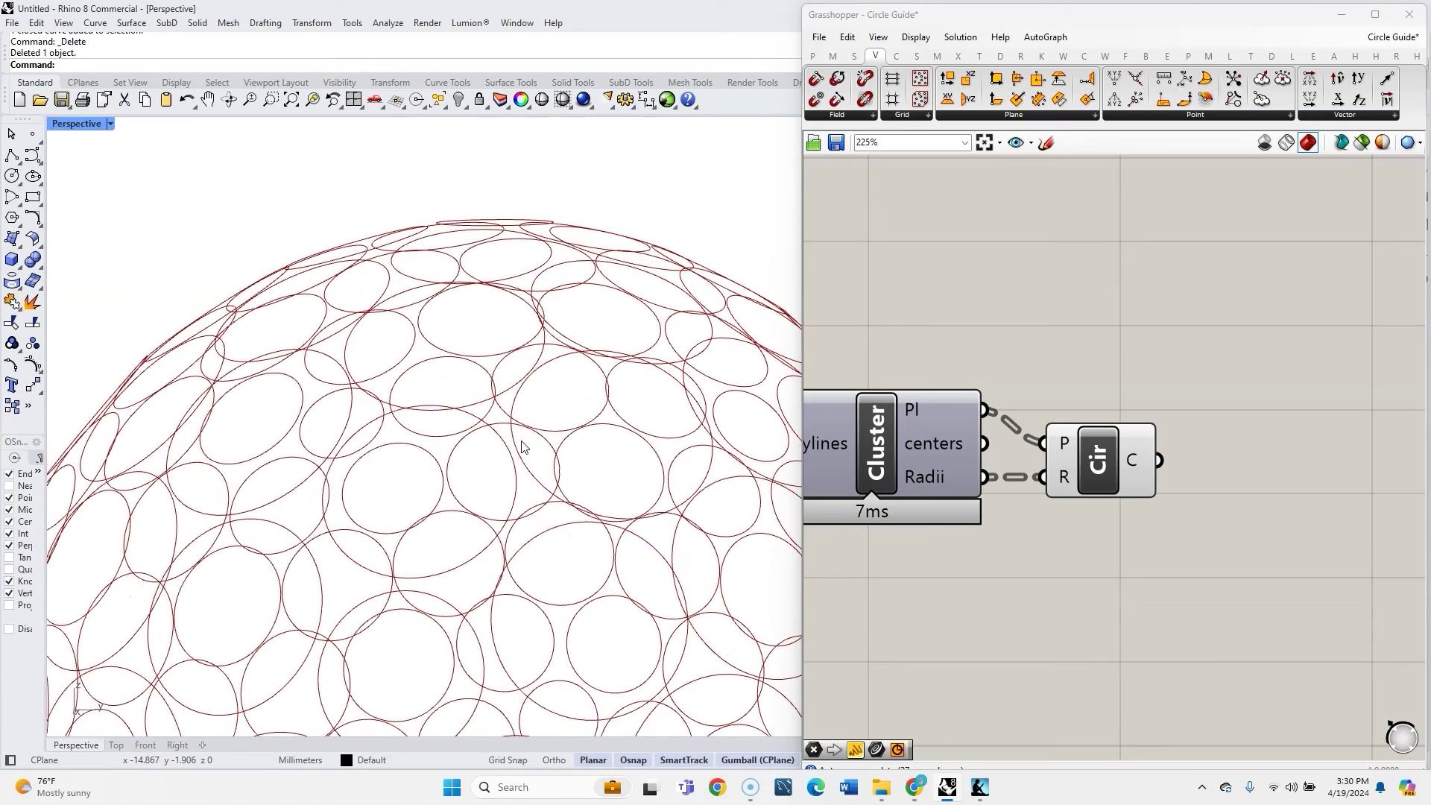
right_drag(402, 432, 403, 447)
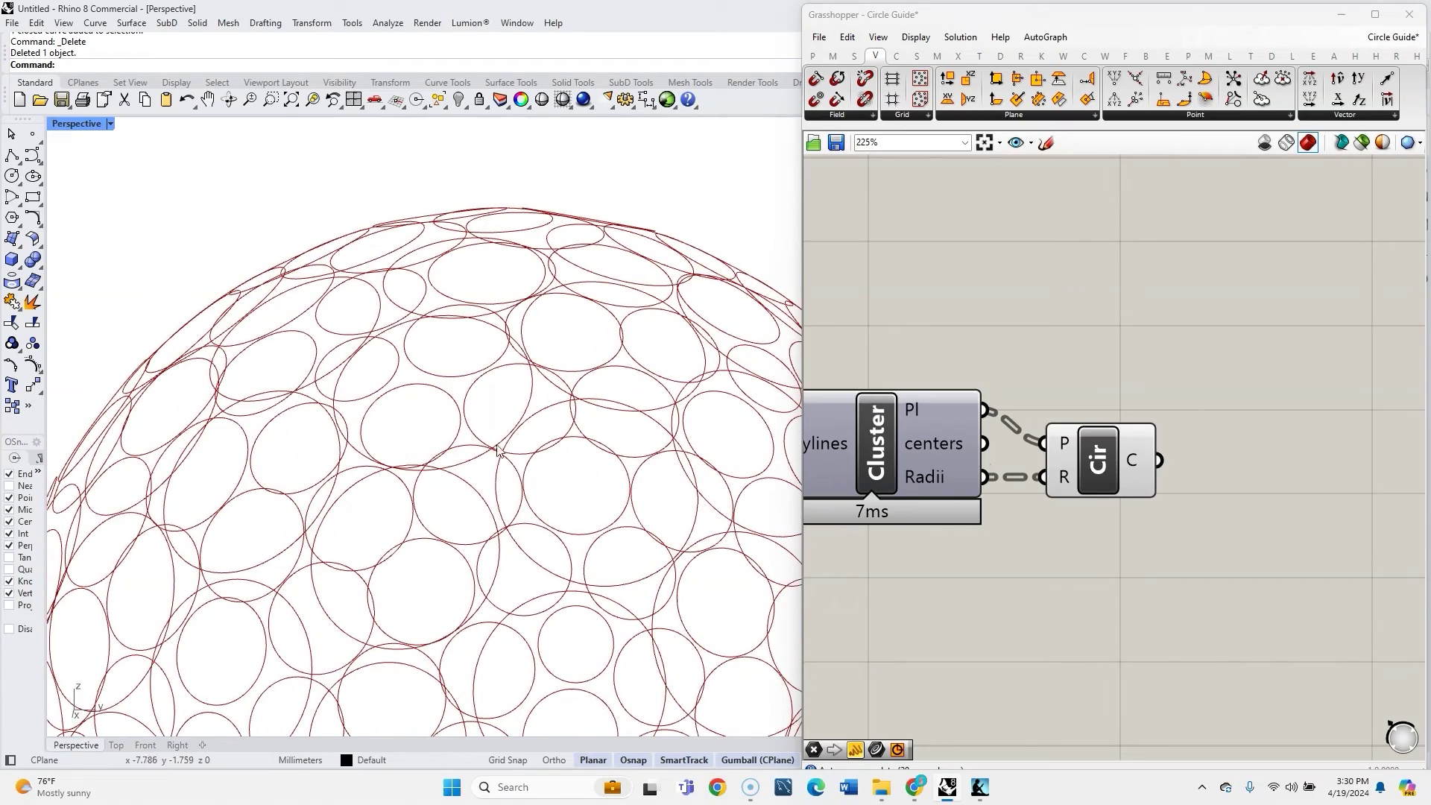
Open the cluster for editing, add a Plane Origin component above Plane Fit, and shift the Pl output aside to make room.
double_click(879, 458)
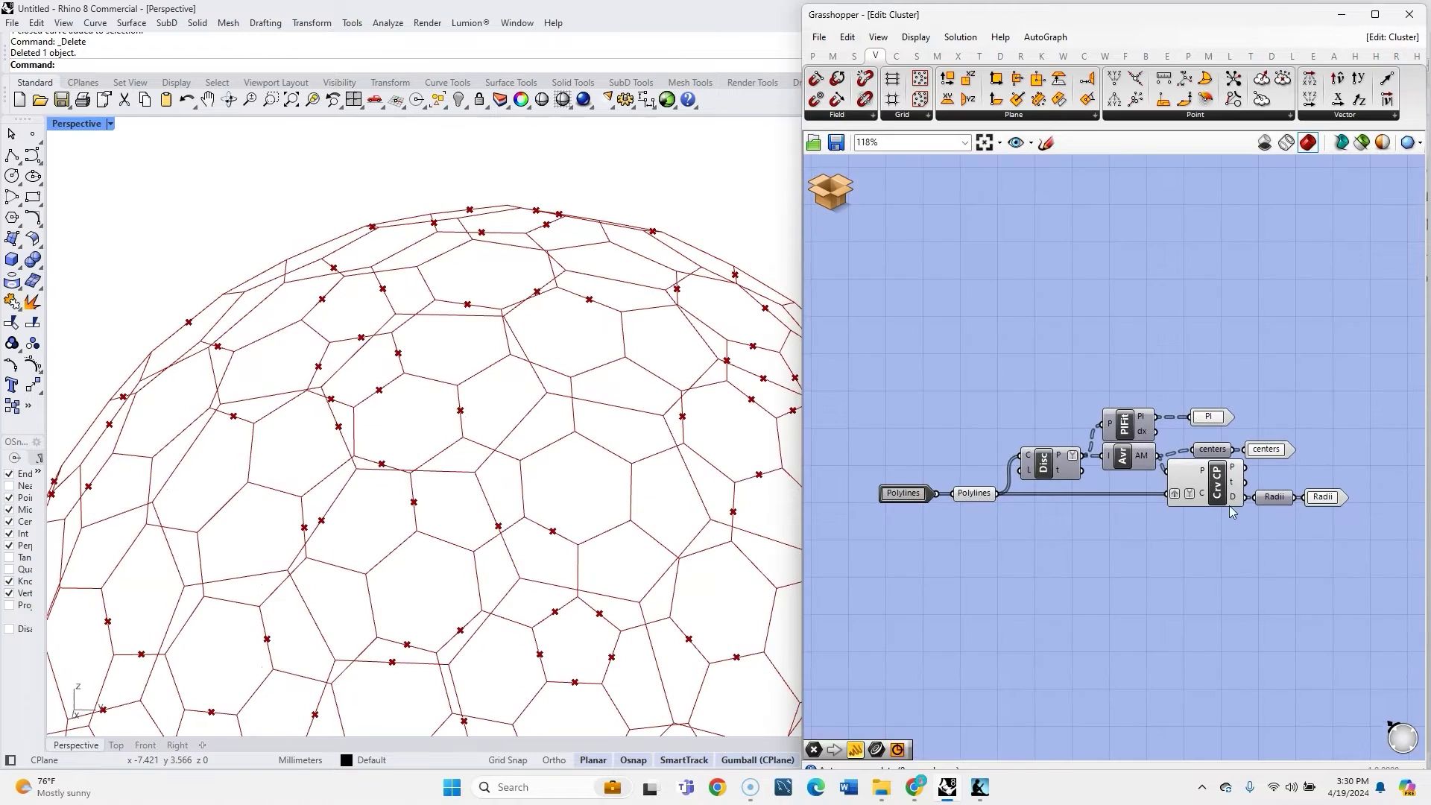
scroll(1125, 289, up, 3)
double_click(1125, 289)
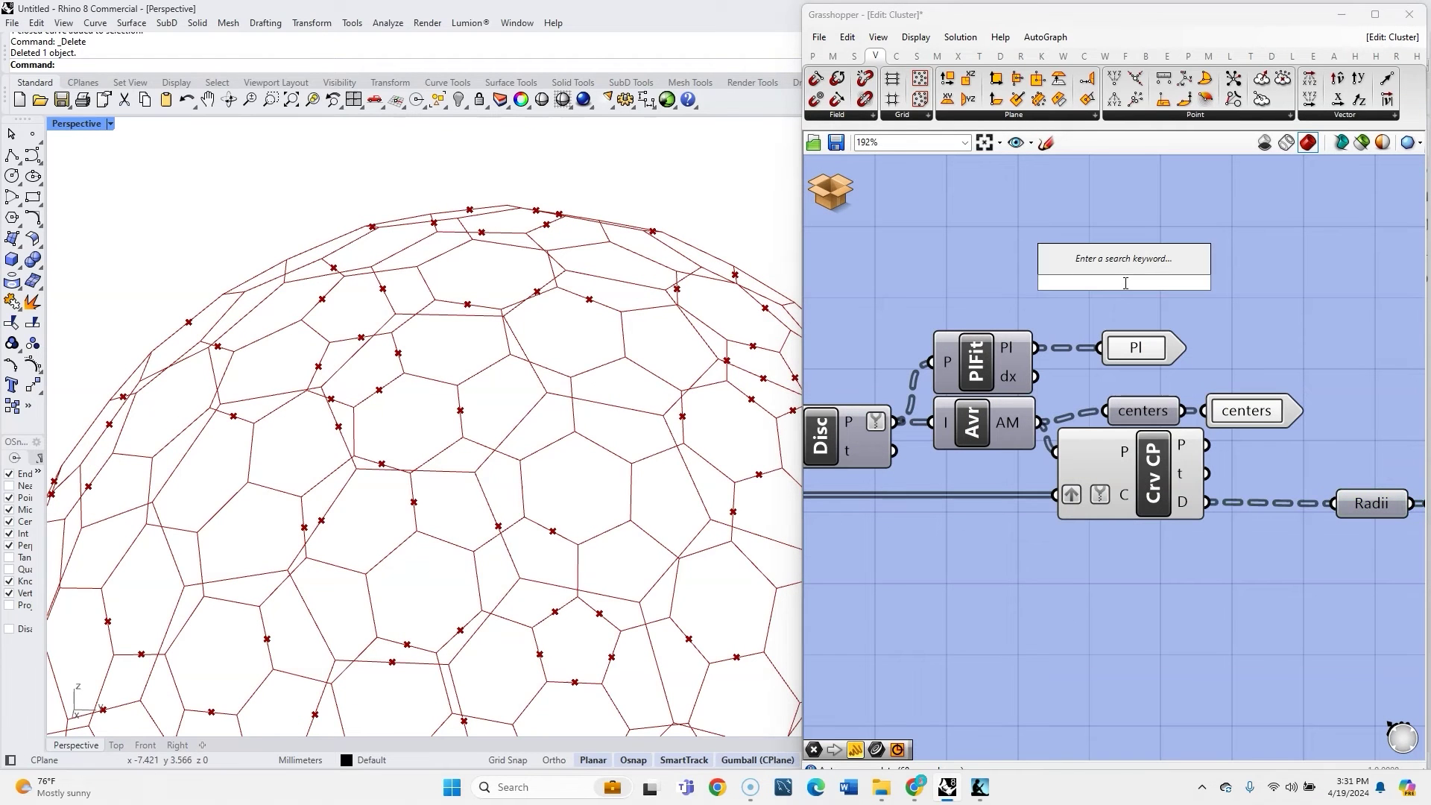
text(plane or)
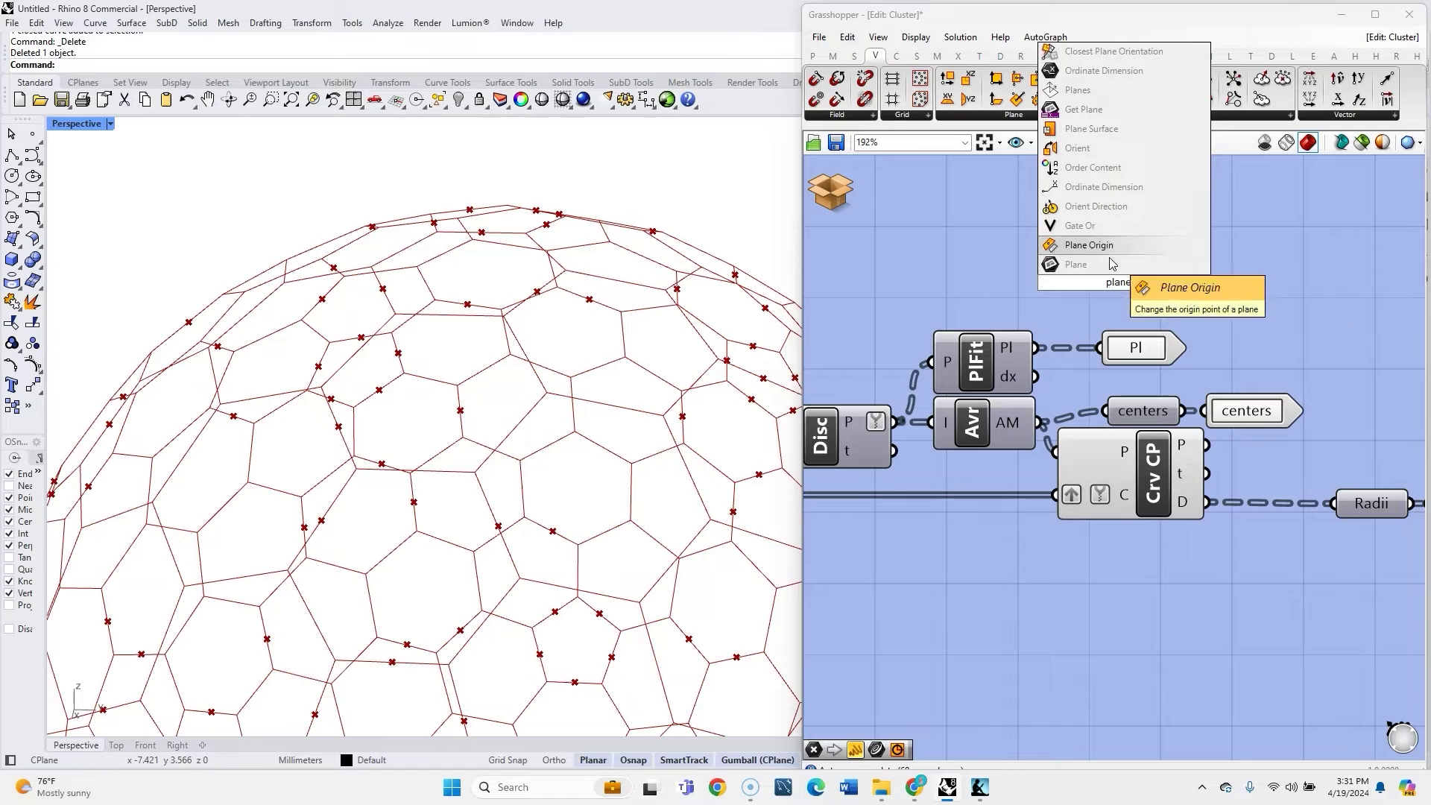
click(1088, 244)
drag(1142, 348, 1302, 350)
click(1202, 328)
Feed Plane Origin's B from Plane Fit and O from Average, hide its preview, route its plane into the Pl output, and exit the cluster.
drag(1037, 347, 1159, 292)
drag(1050, 411, 1092, 319)
middle_click(1143, 295)
click(1186, 249)
click(1138, 349)
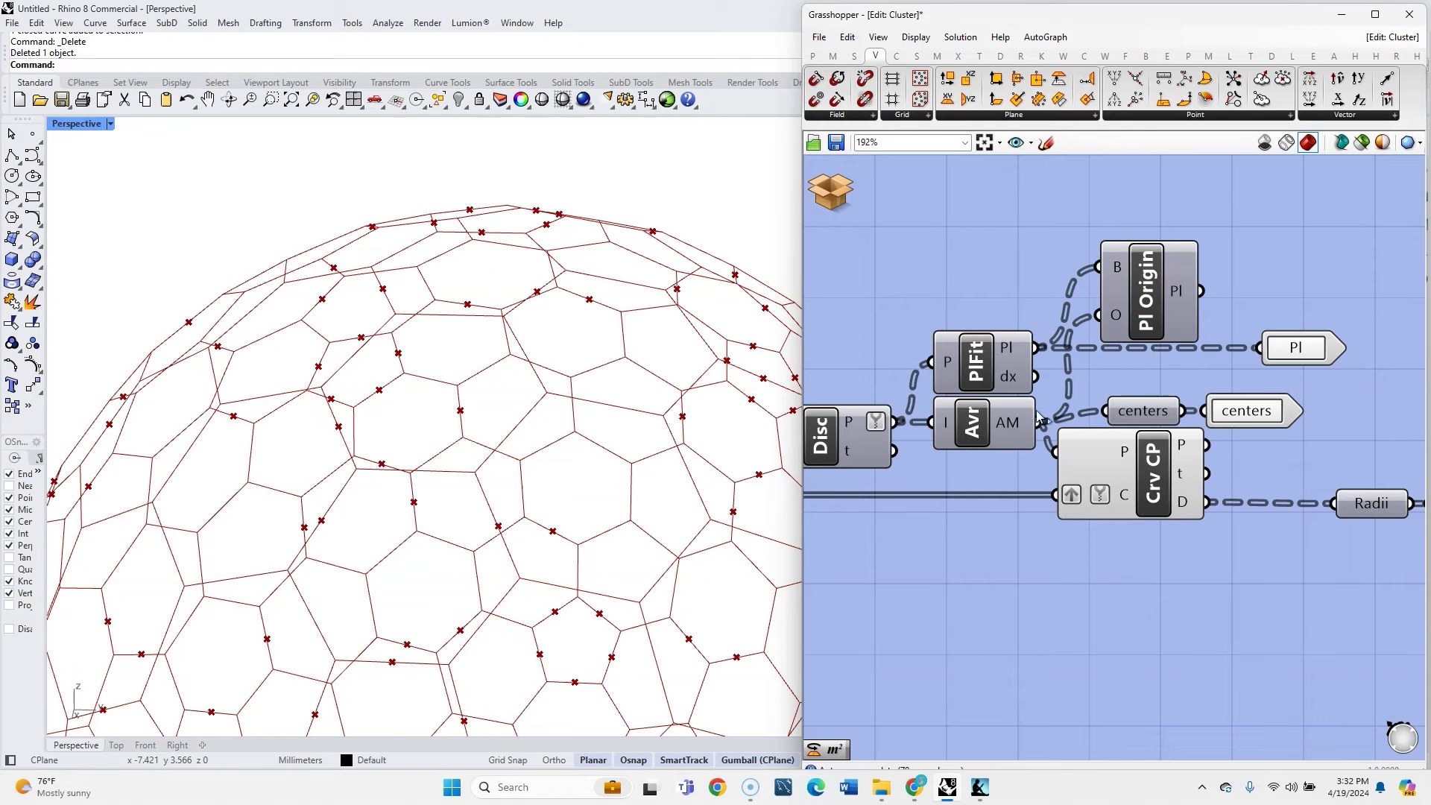
mouse_move(1020, 429)
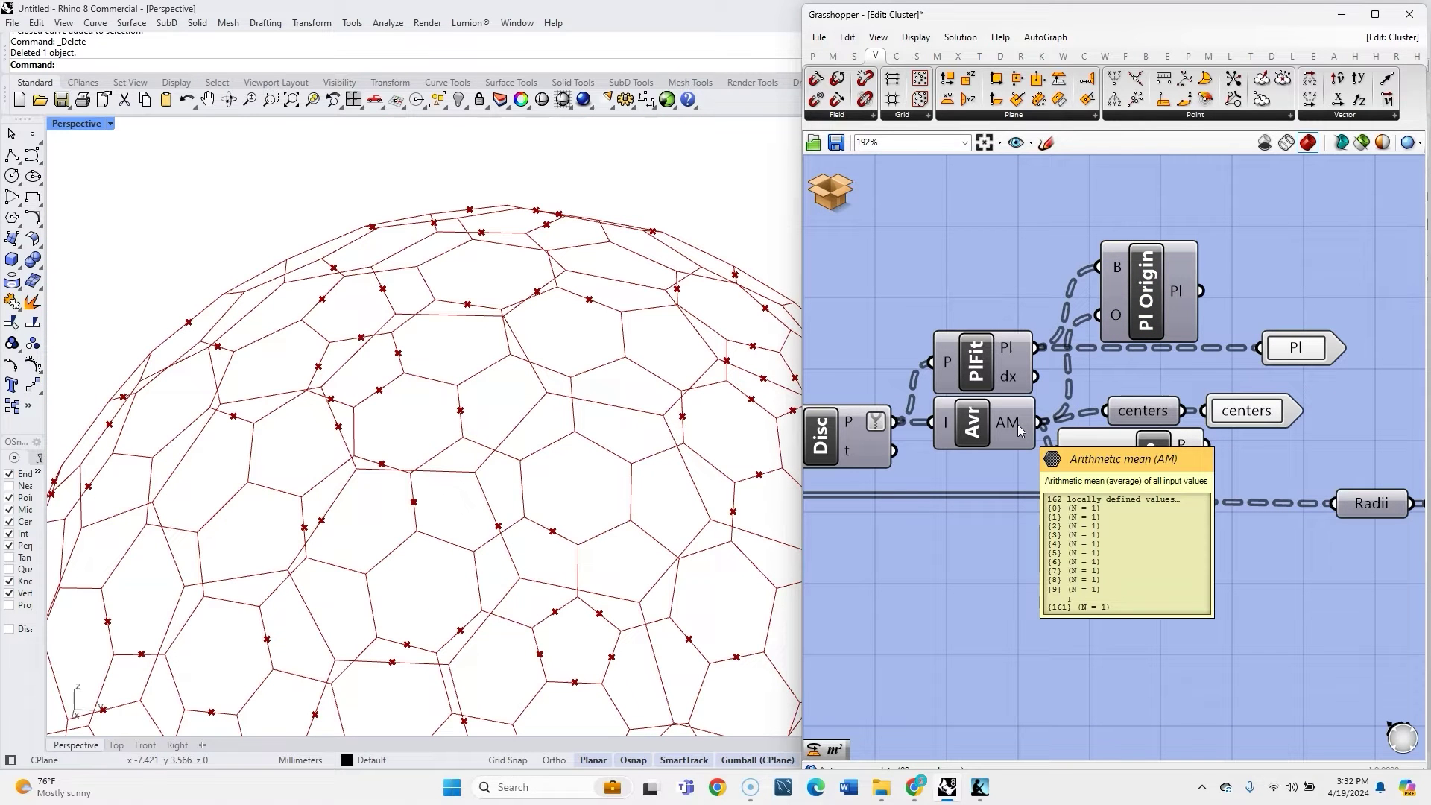
drag(1201, 291, 1259, 347)
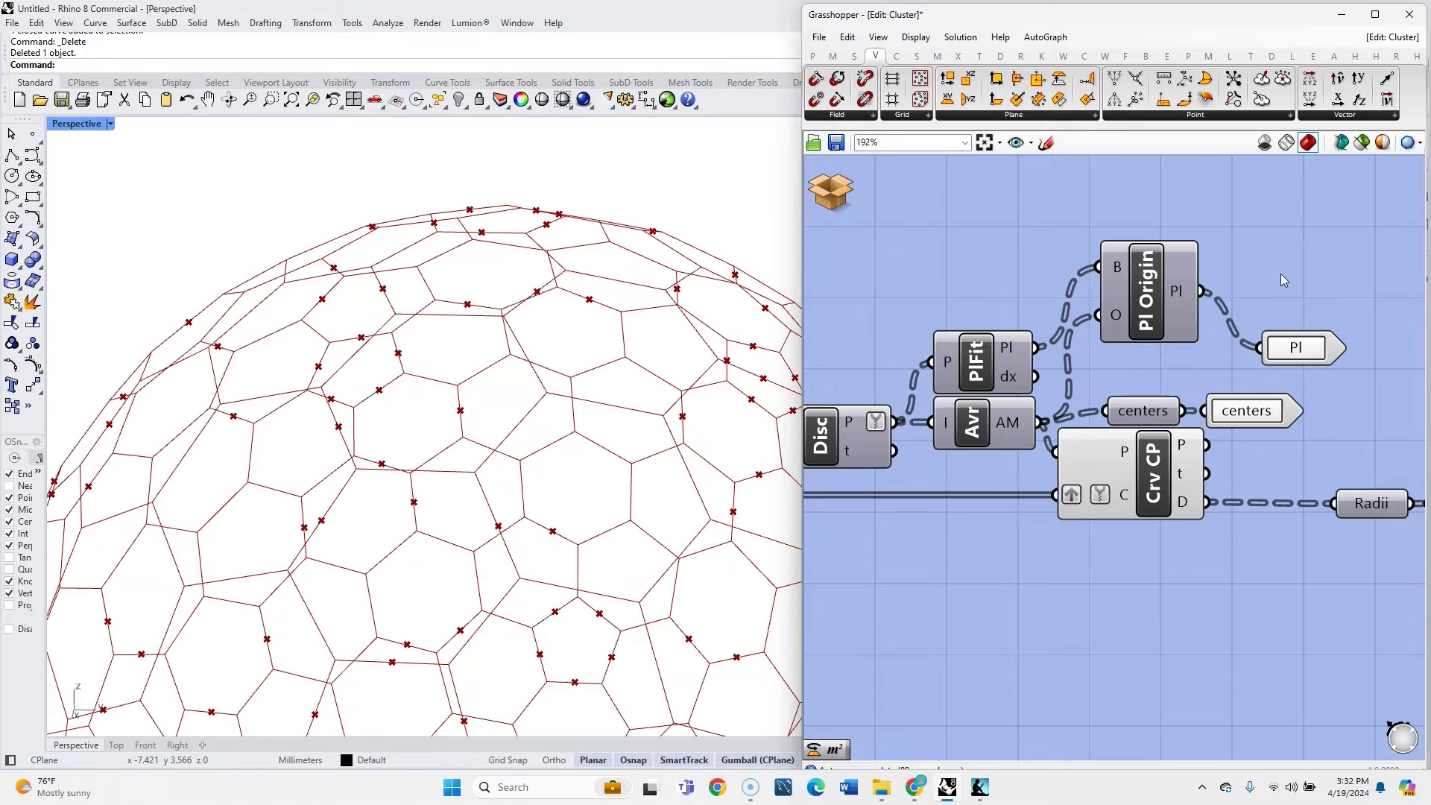
click(842, 171)
Examine how the re-centred circles sit and touch over the sphere from several angles and distances.
right_drag(507, 454, 457, 460)
scroll(447, 480, down, 3)
right_drag(425, 507, 345, 572)
scroll(345, 558, down, 4)
scroll(481, 642, up, 6)
right_drag(482, 646, 611, 483)
scroll(620, 481, up, 4)
right_drag(664, 440, 610, 498)
right_drag(624, 448, 417, 525)
scroll(560, 496, down, 5)
scroll(317, 535, down, 3)
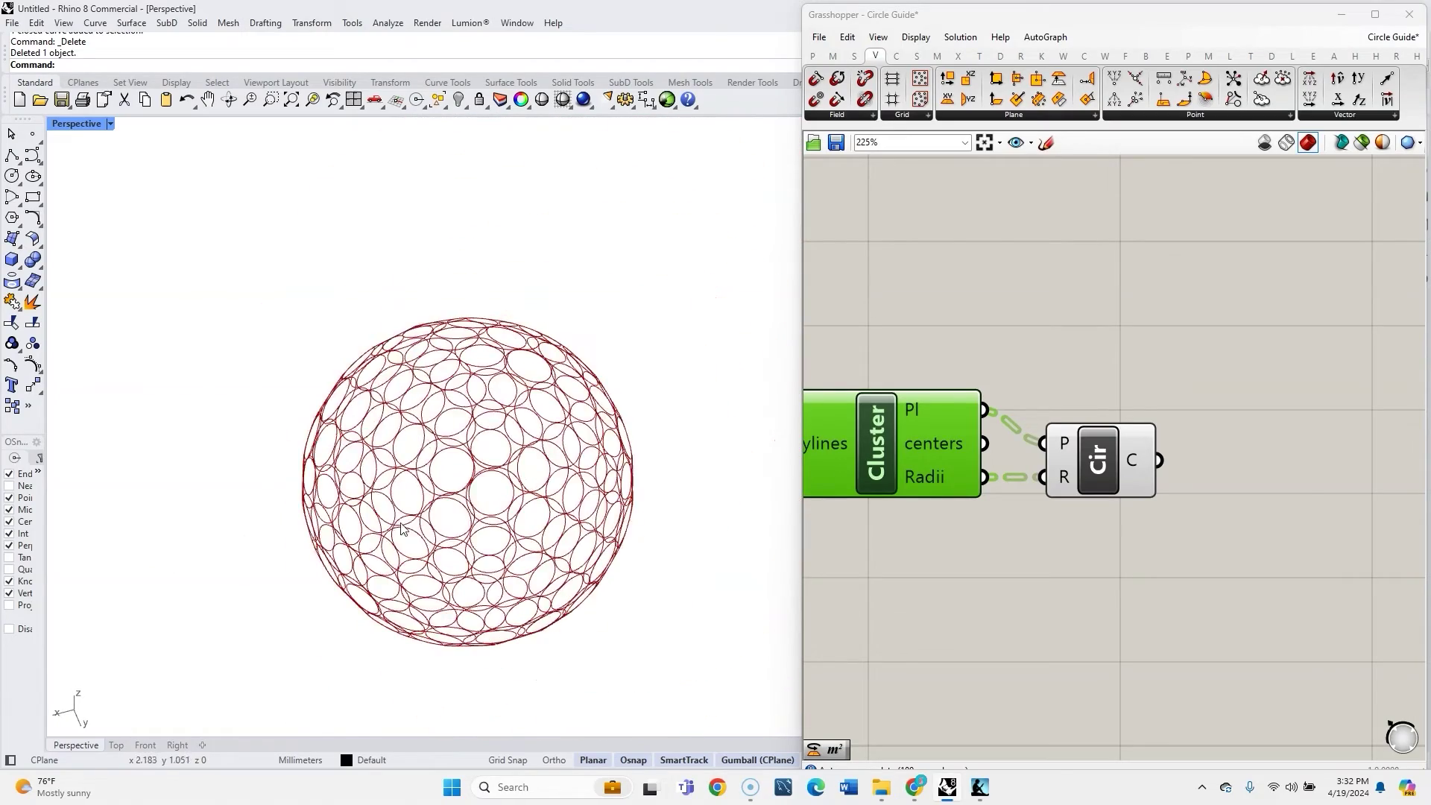
scroll(544, 533, up, 5)
scroll(434, 529, down, 4)
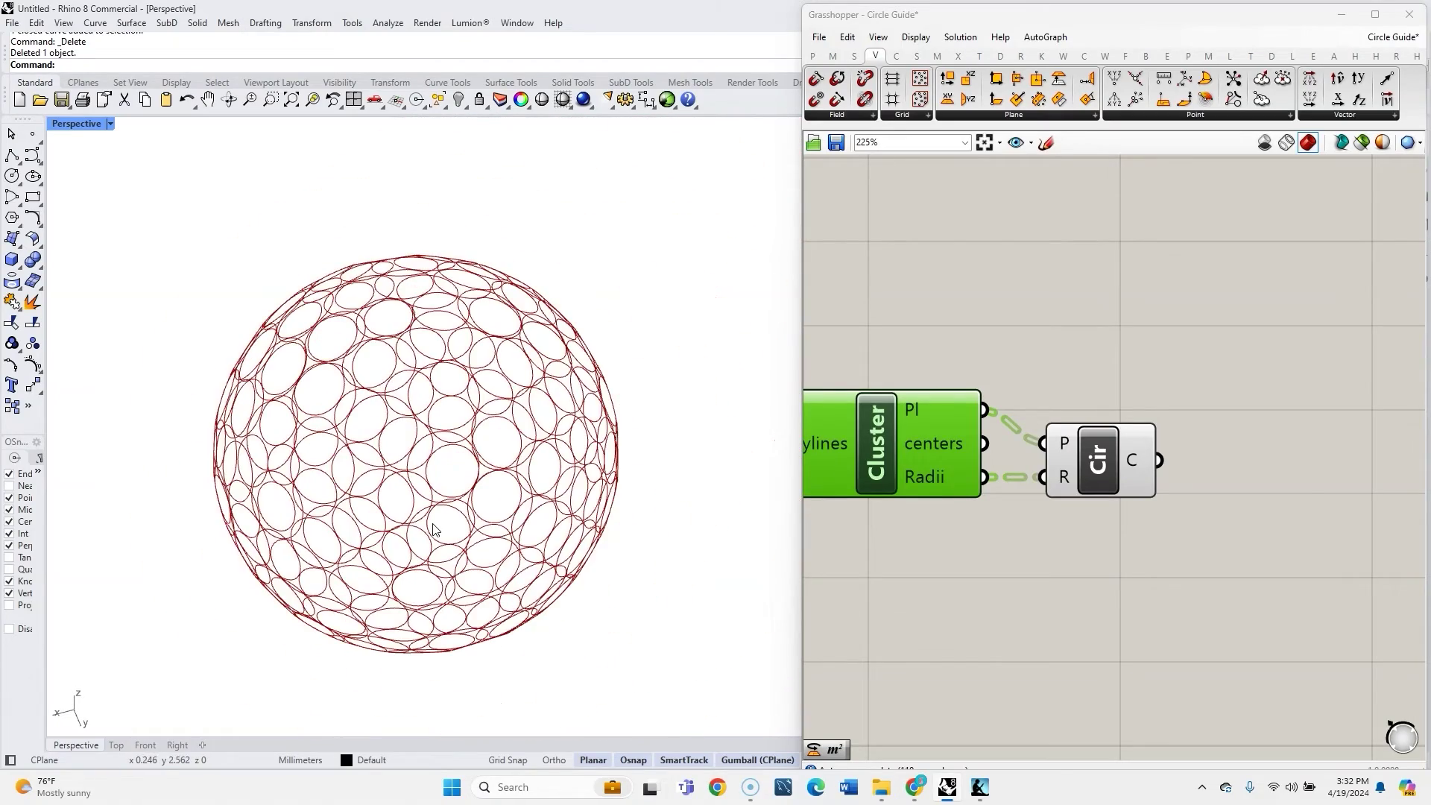
Replace the cluster's Polylines source with the Crv parameter from wbDodecahedron and examine the resulting circles.
click(905, 529)
scroll(1178, 526, down, 4)
scroll(1002, 469, up, 3)
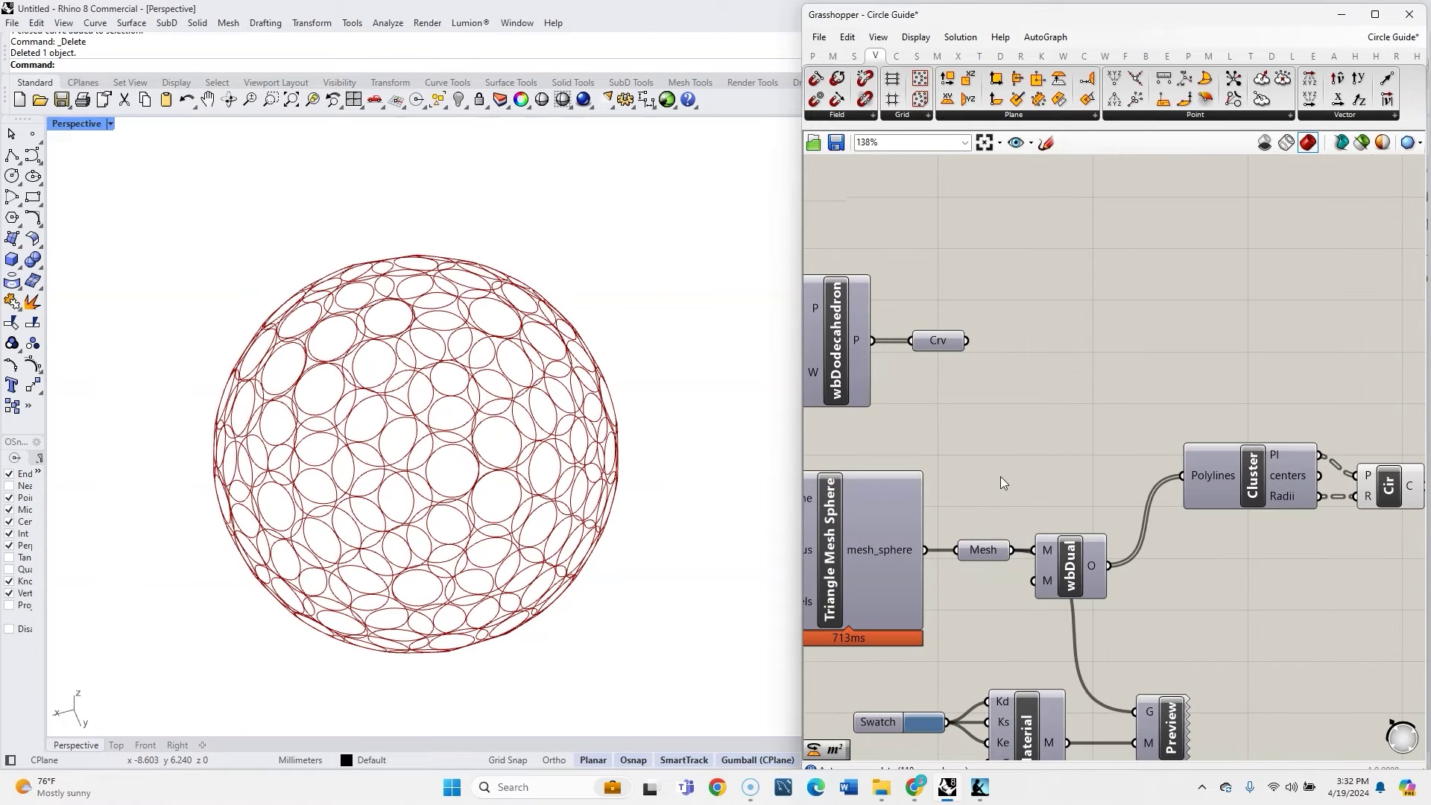
ctrl+drag(1185, 475, 1171, 428)
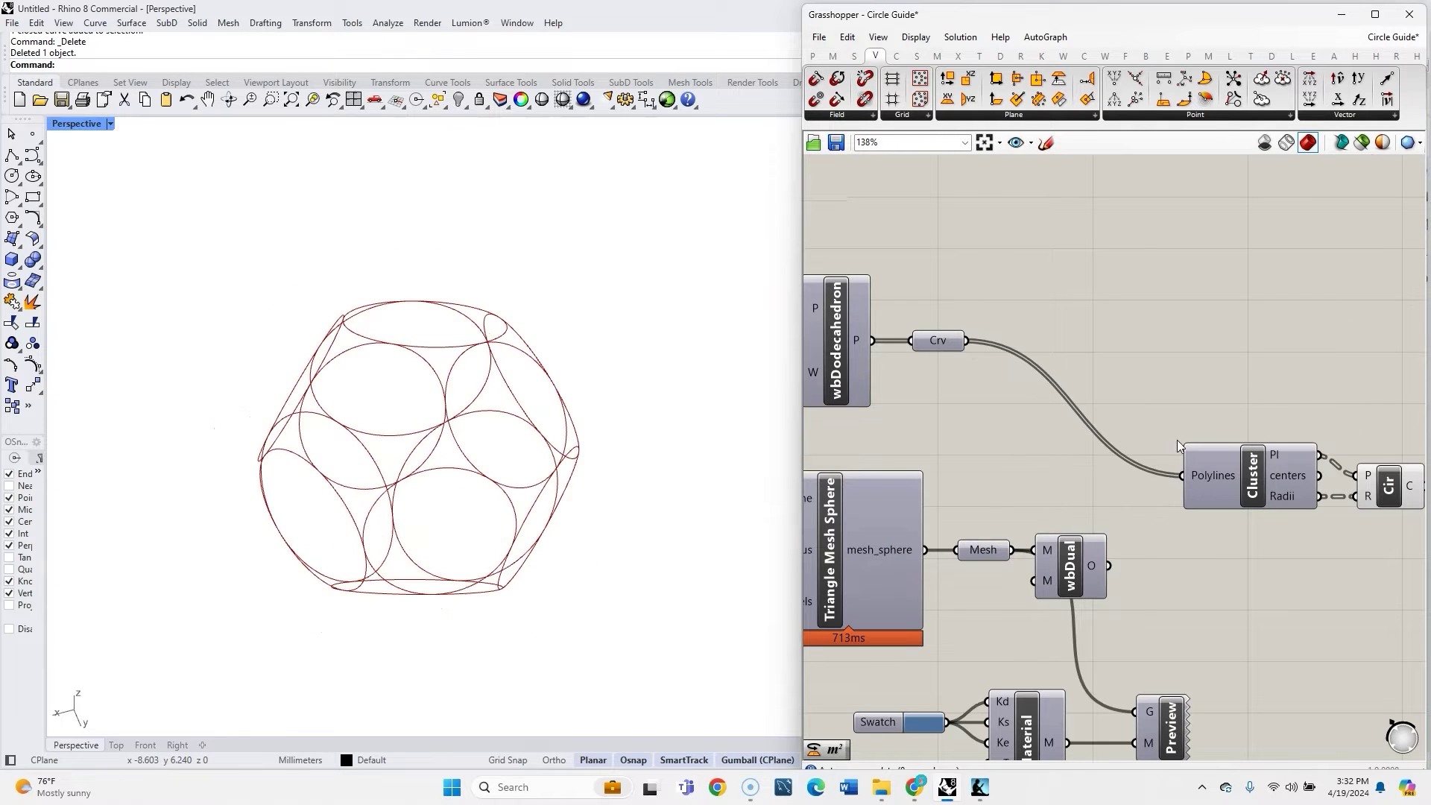
mouse_move(439, 459)
right_down()
mouse_move(549, 447)
mouse_move(447, 463)
right_up()
scroll(449, 532, up, 4)
right_drag(449, 532, 458, 466)
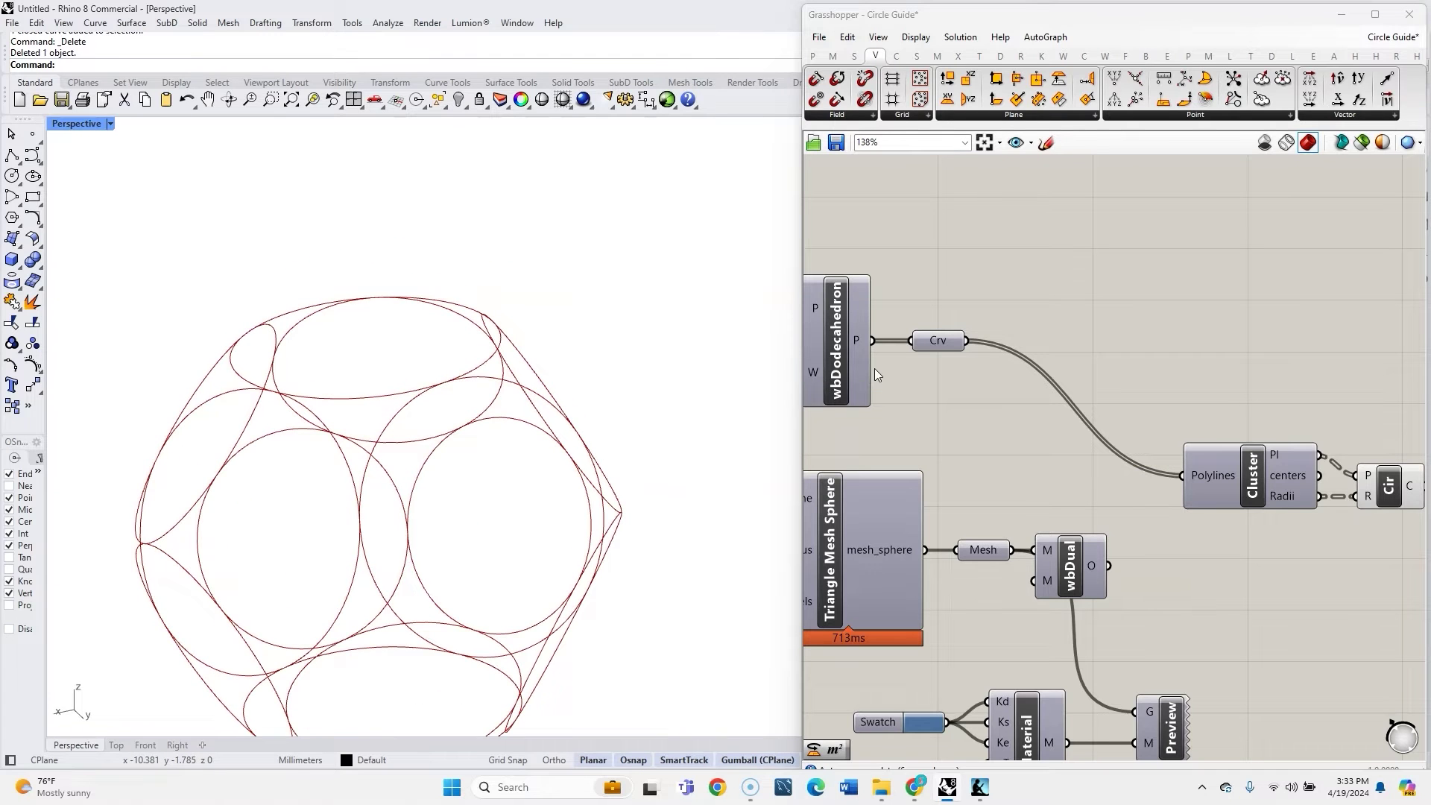
scroll(330, 520, down, 4)
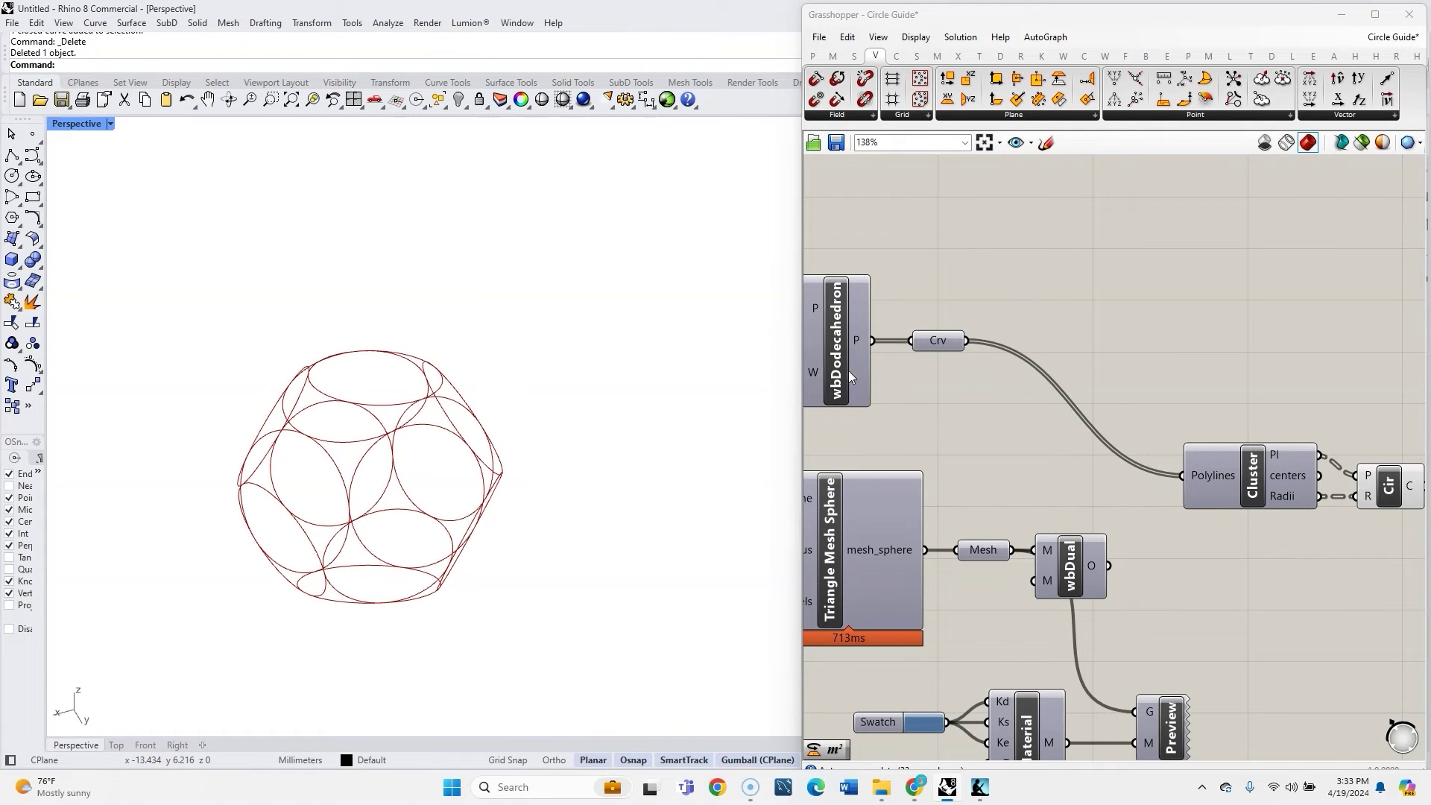
Add a Parameter Pipe Mesh component beyond Circle.
scroll(1270, 483, up, 2)
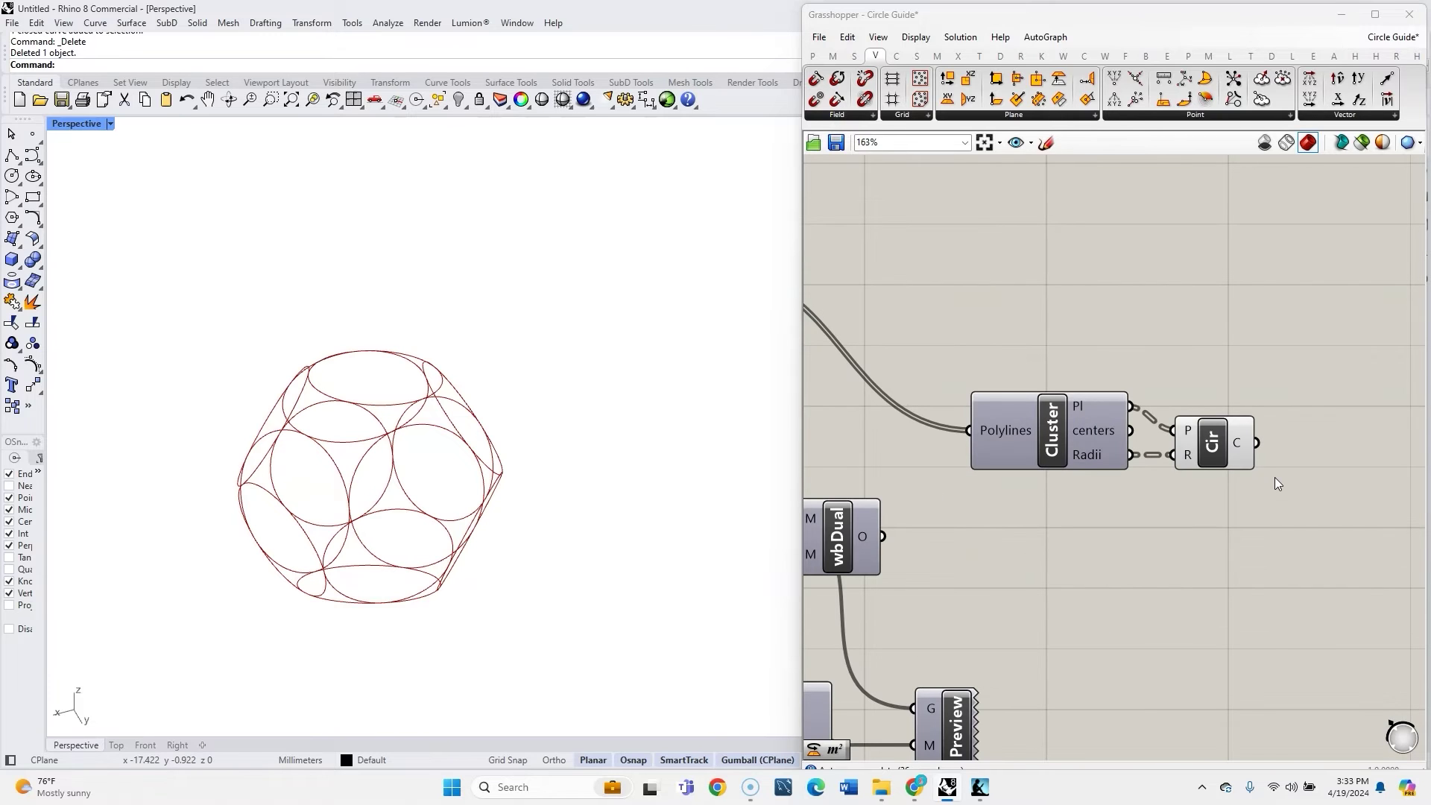
scroll(1309, 401, up, 3)
double_click(1309, 383)
text(pip)
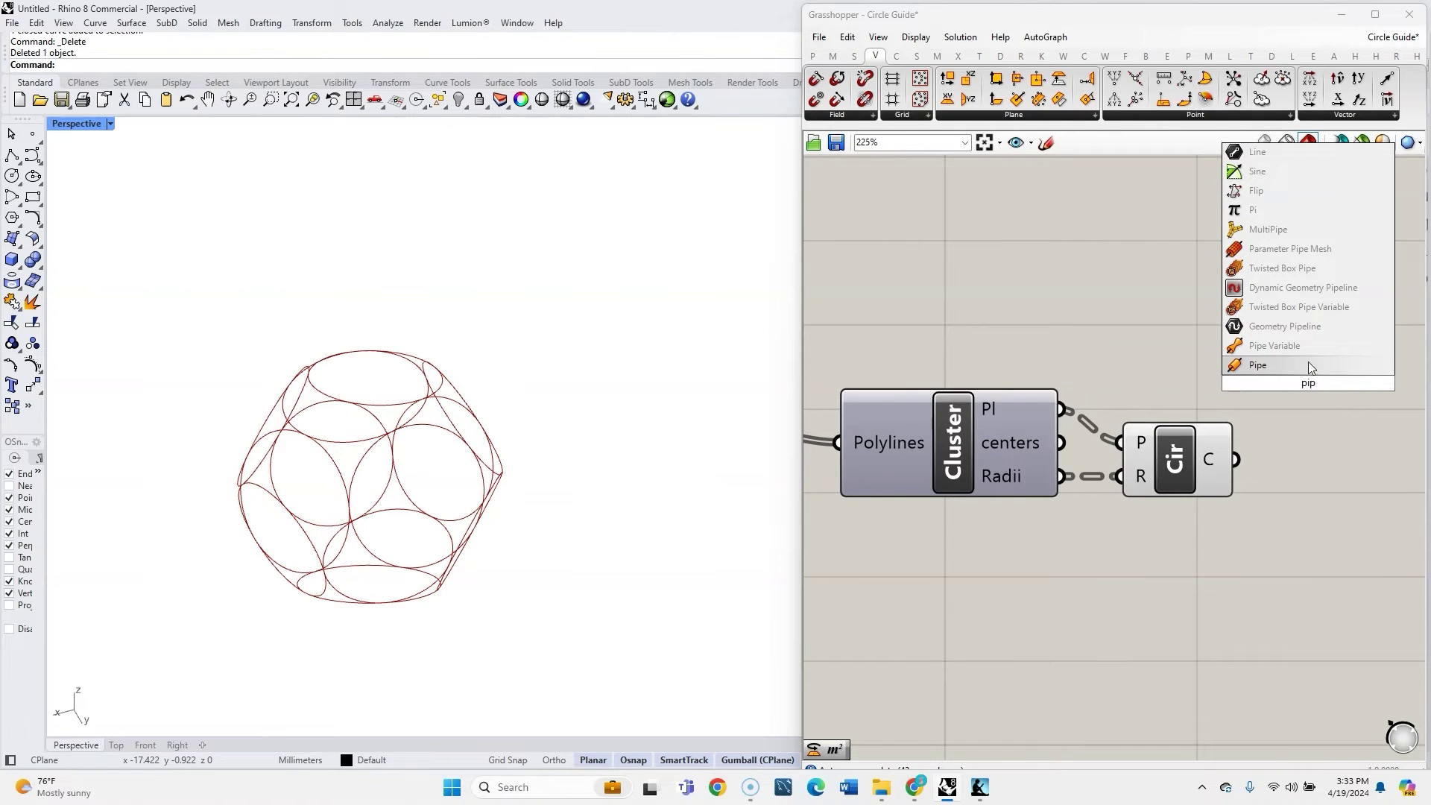
click(1298, 250)
scroll(1295, 310, down, 5)
scroll(1339, 312, up, 5)
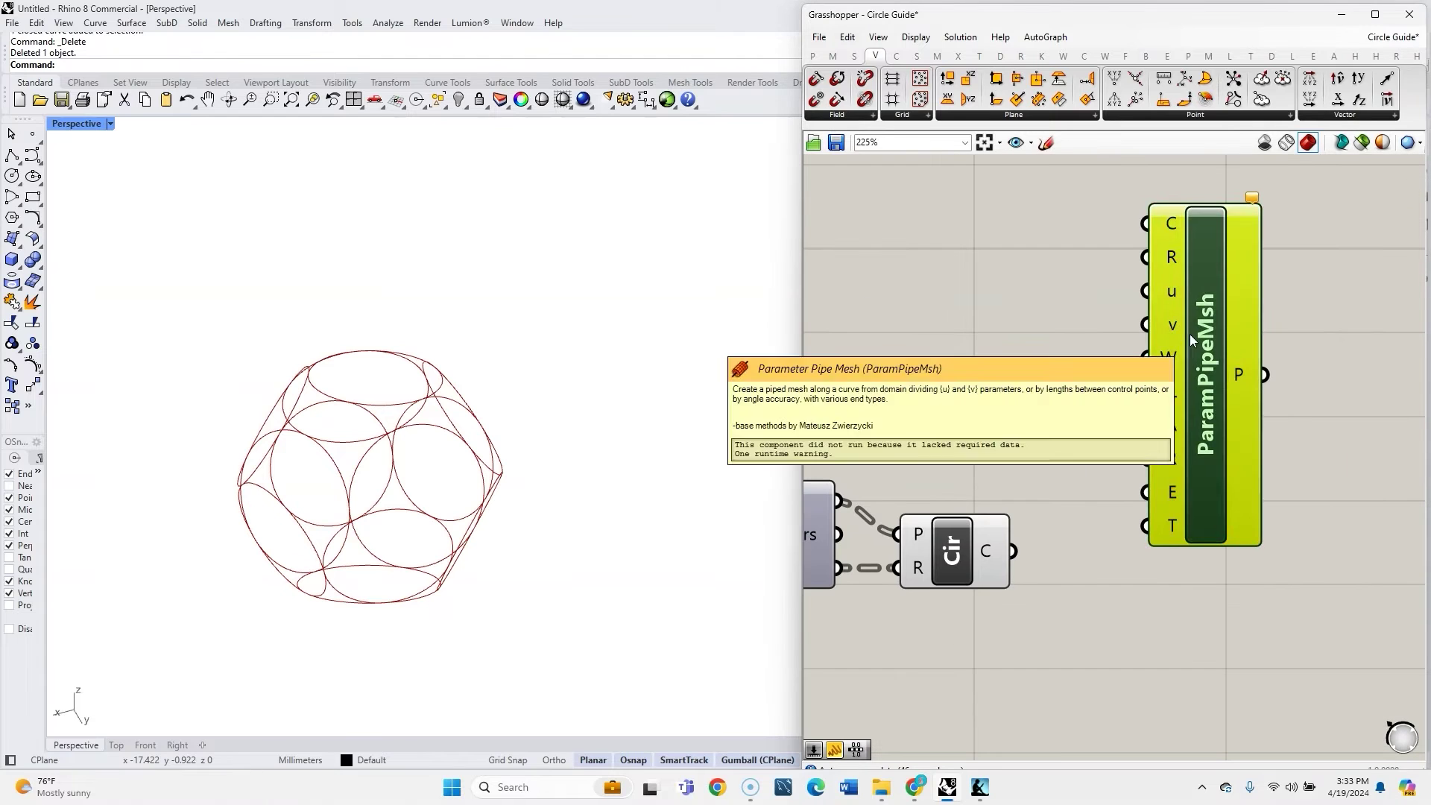
Add a number slider ranging from 0.001 to 1 and feed it into the pipe mesh's radius input R.
double_click(1088, 309)
text(0.001<1)
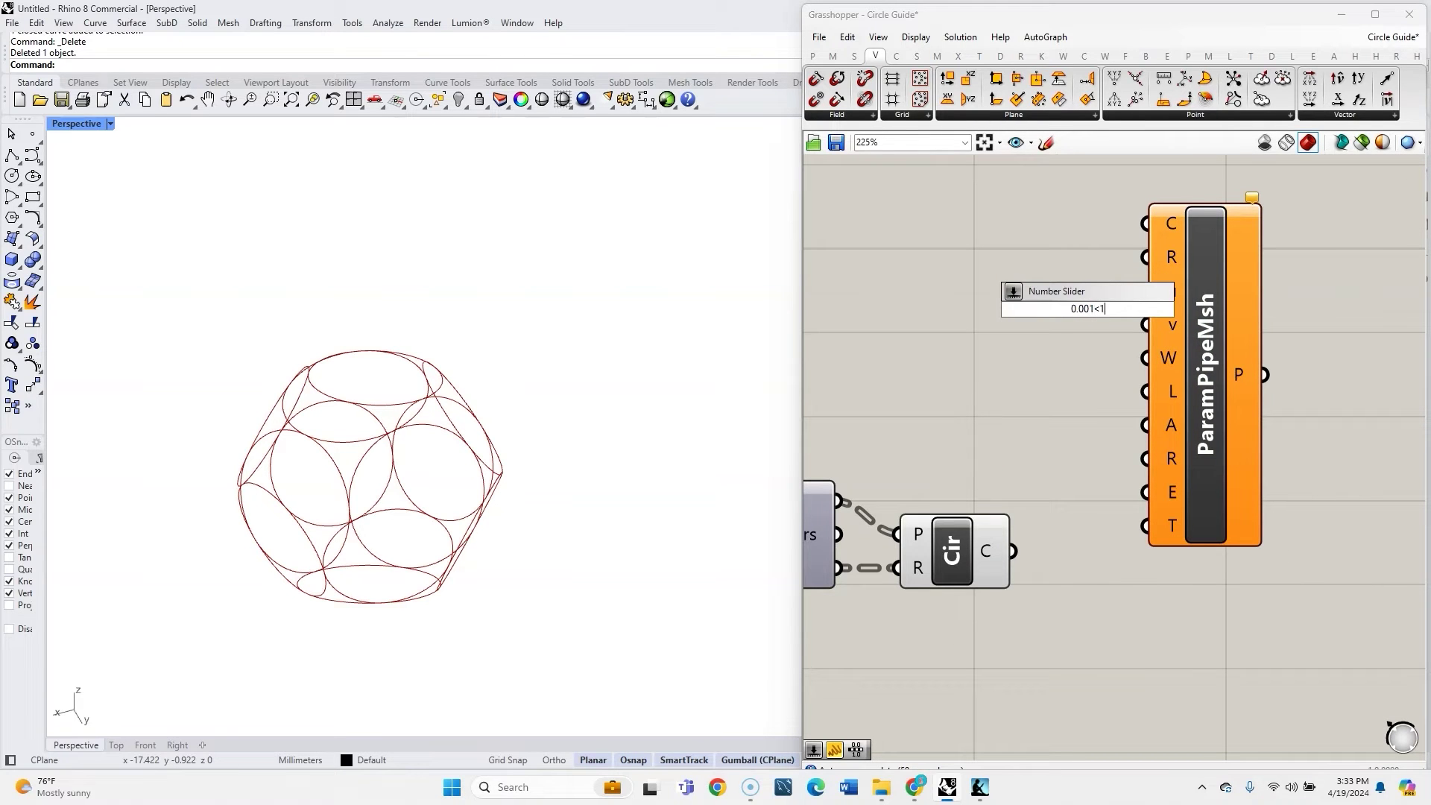
key(Return)
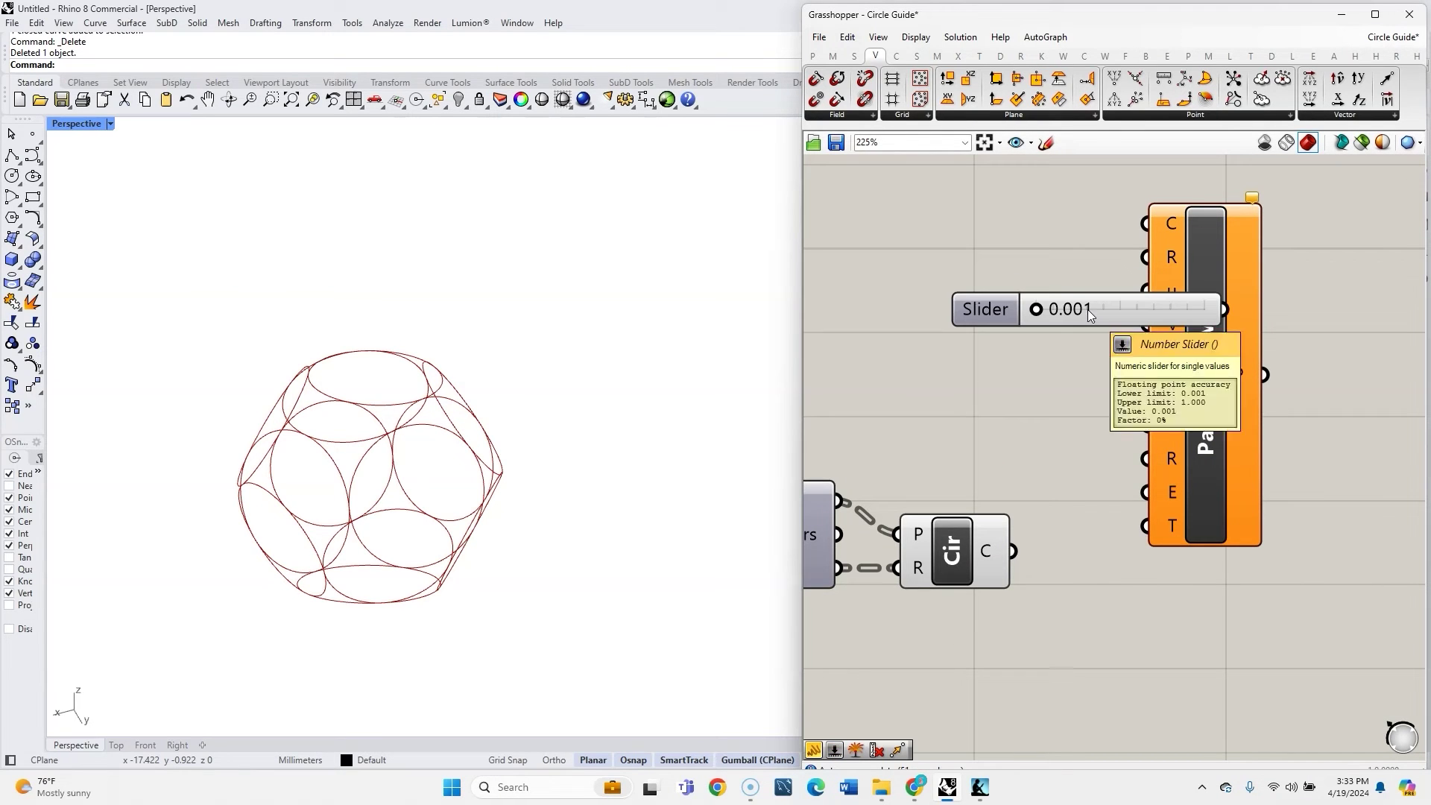
drag(978, 321, 869, 276)
drag(1122, 265, 1145, 257)
Add a Range component with a panel value of 50 for N, and feed its R output into the pipe mesh's u input.
double_click(1057, 333)
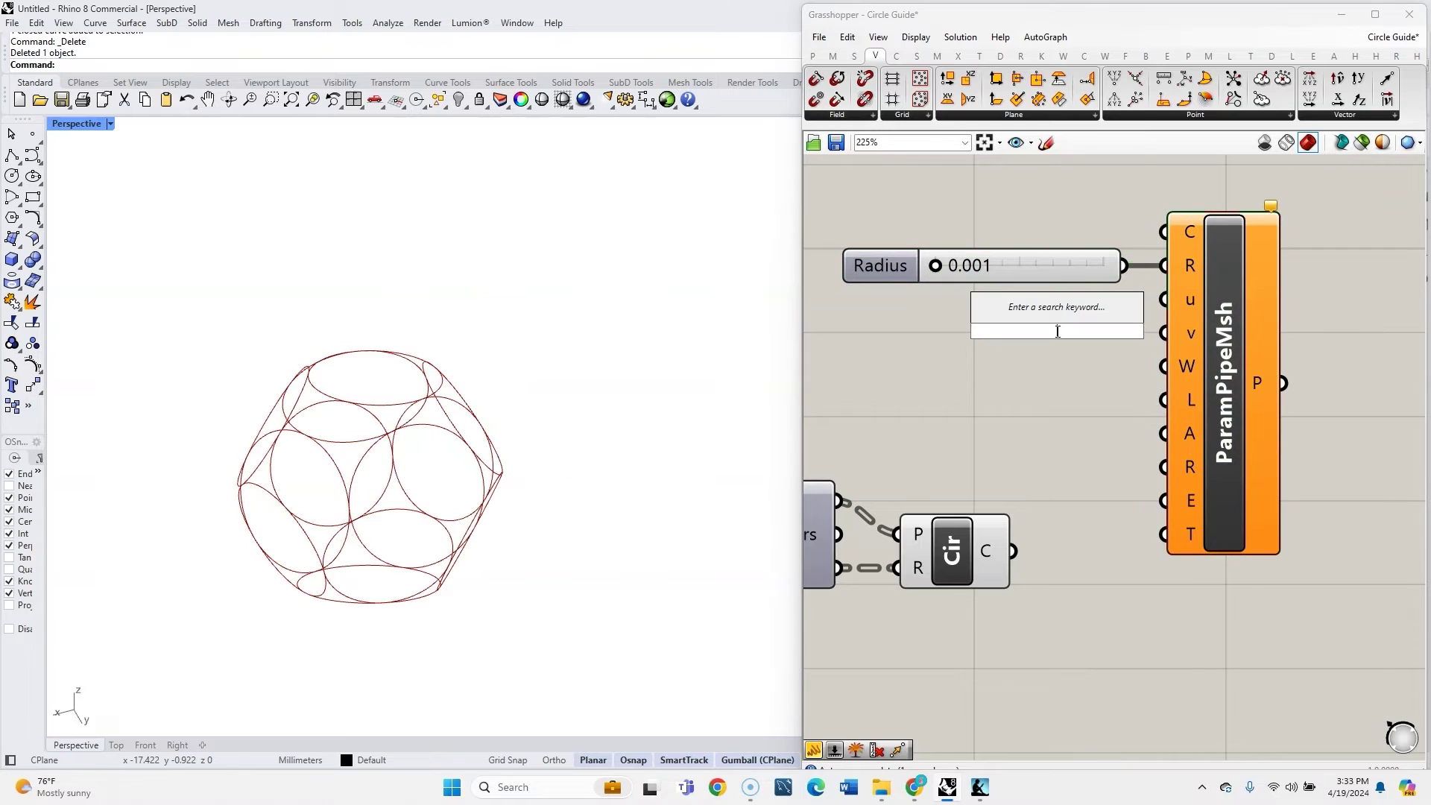
text(range)
key(Return)
double_click(945, 353)
text("5)
key(Return)
double_click(945, 353)
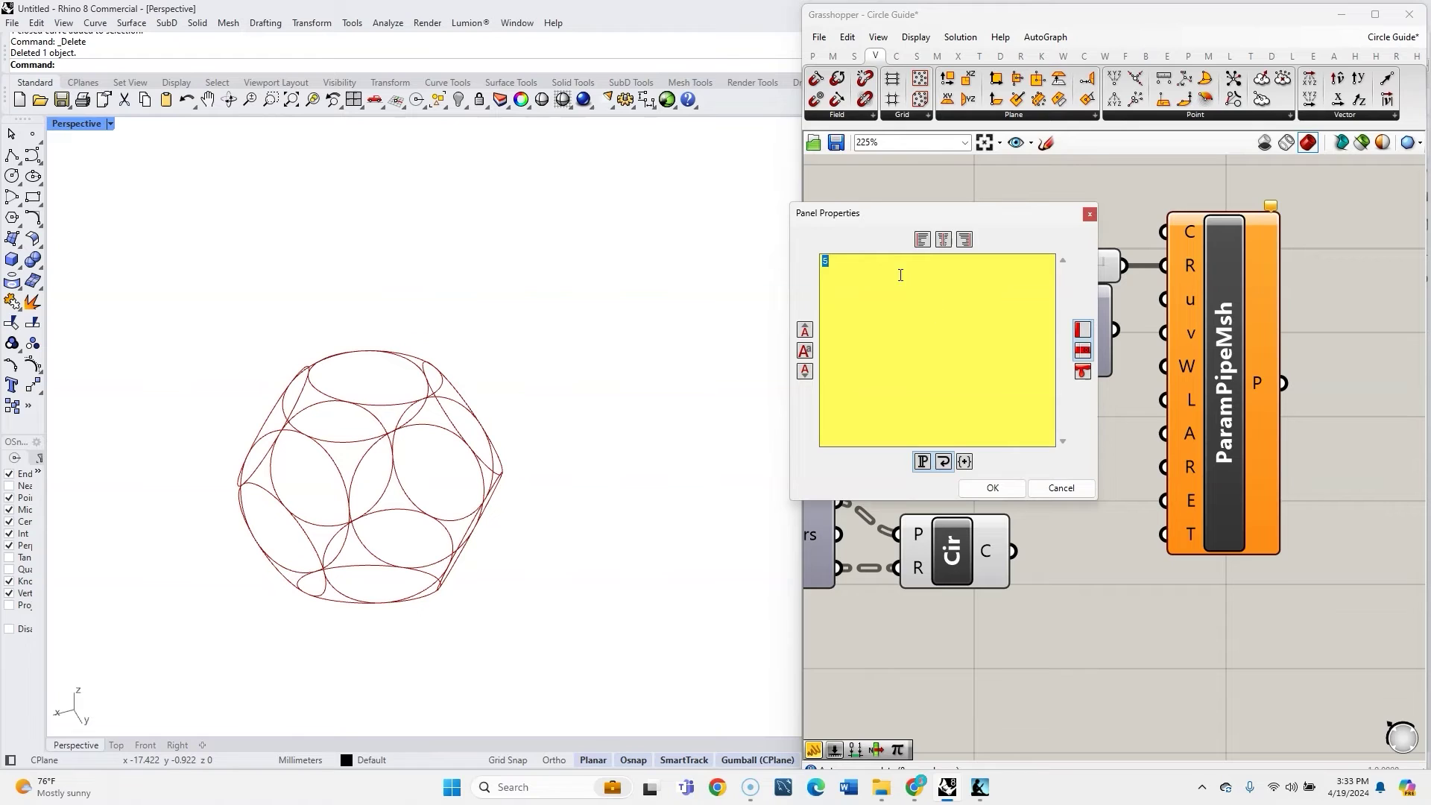
text(0)
click(991, 487)
click(1064, 345)
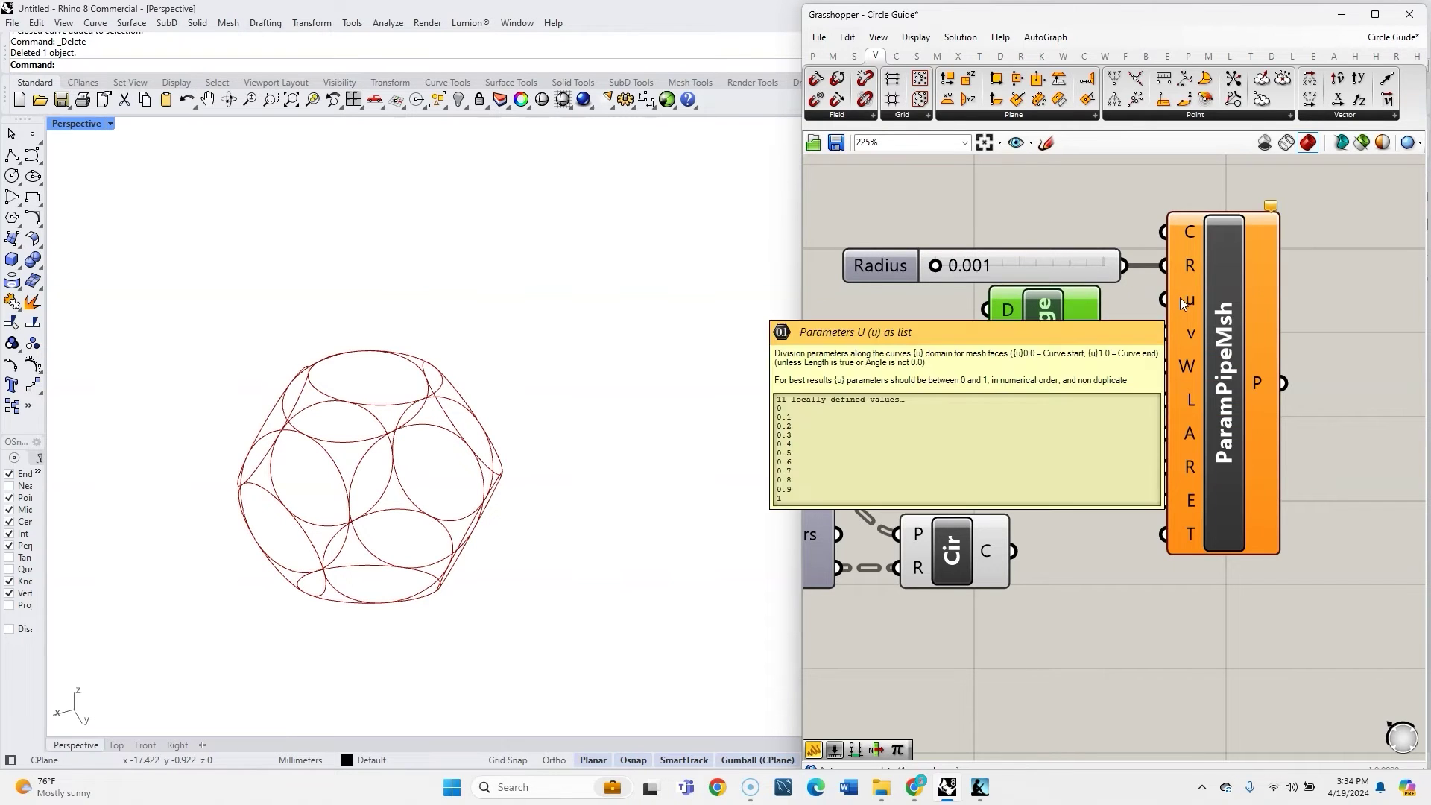
drag(1104, 332, 1163, 300)
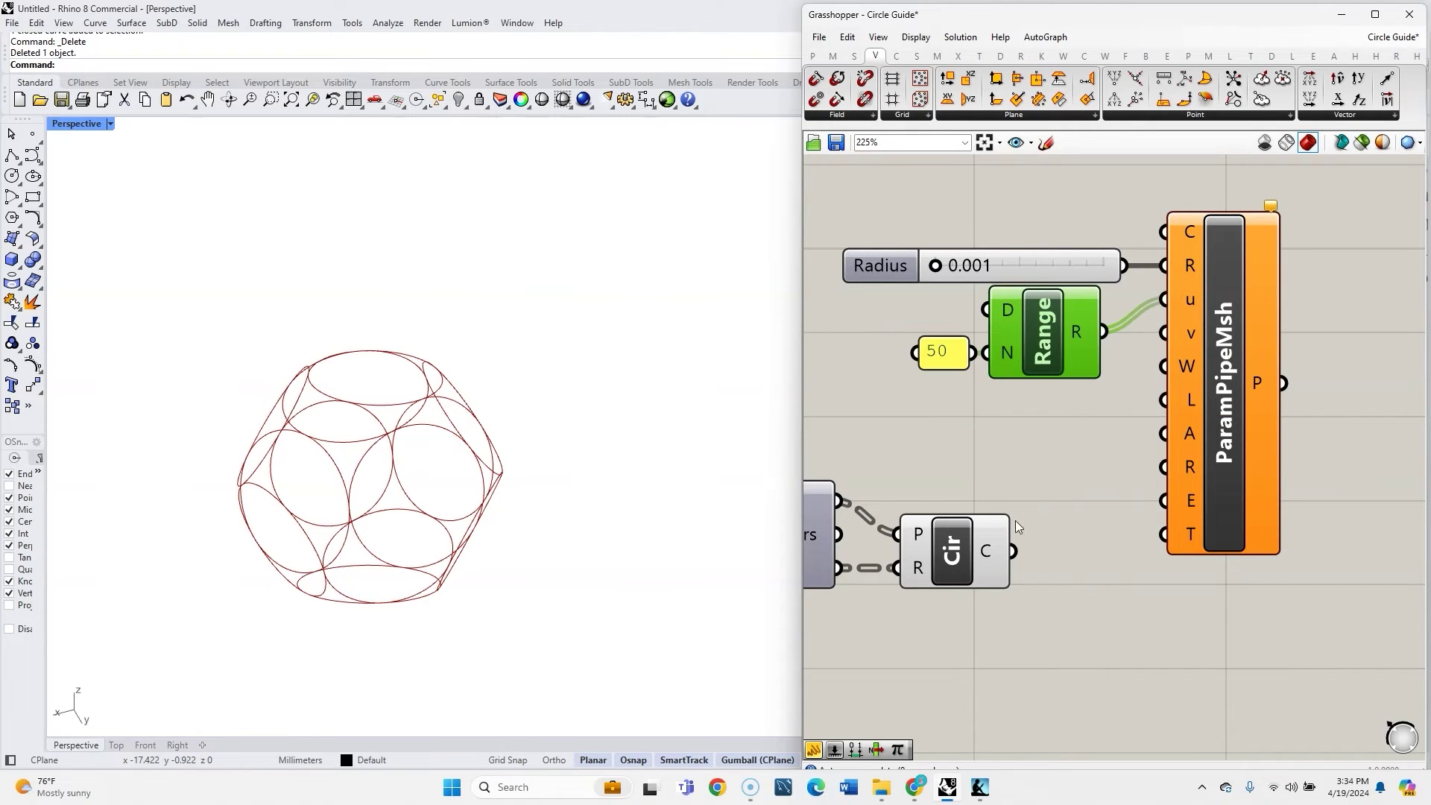
Feed Circle's C output into the pipe mesh's C input and turn off Circle's preview.
scroll(1005, 455, down, 1)
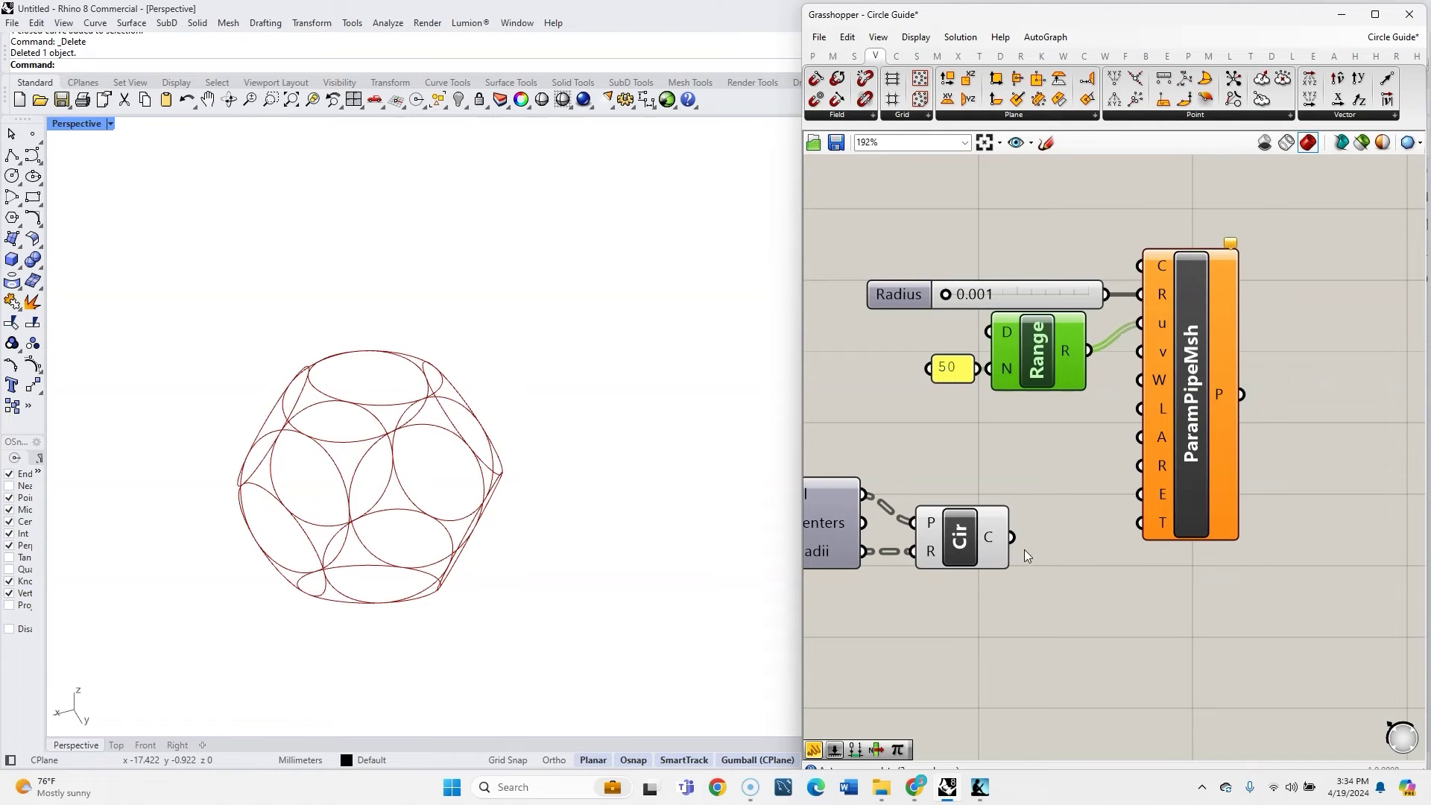
drag(1011, 536, 1140, 265)
drag(1189, 330, 1197, 330)
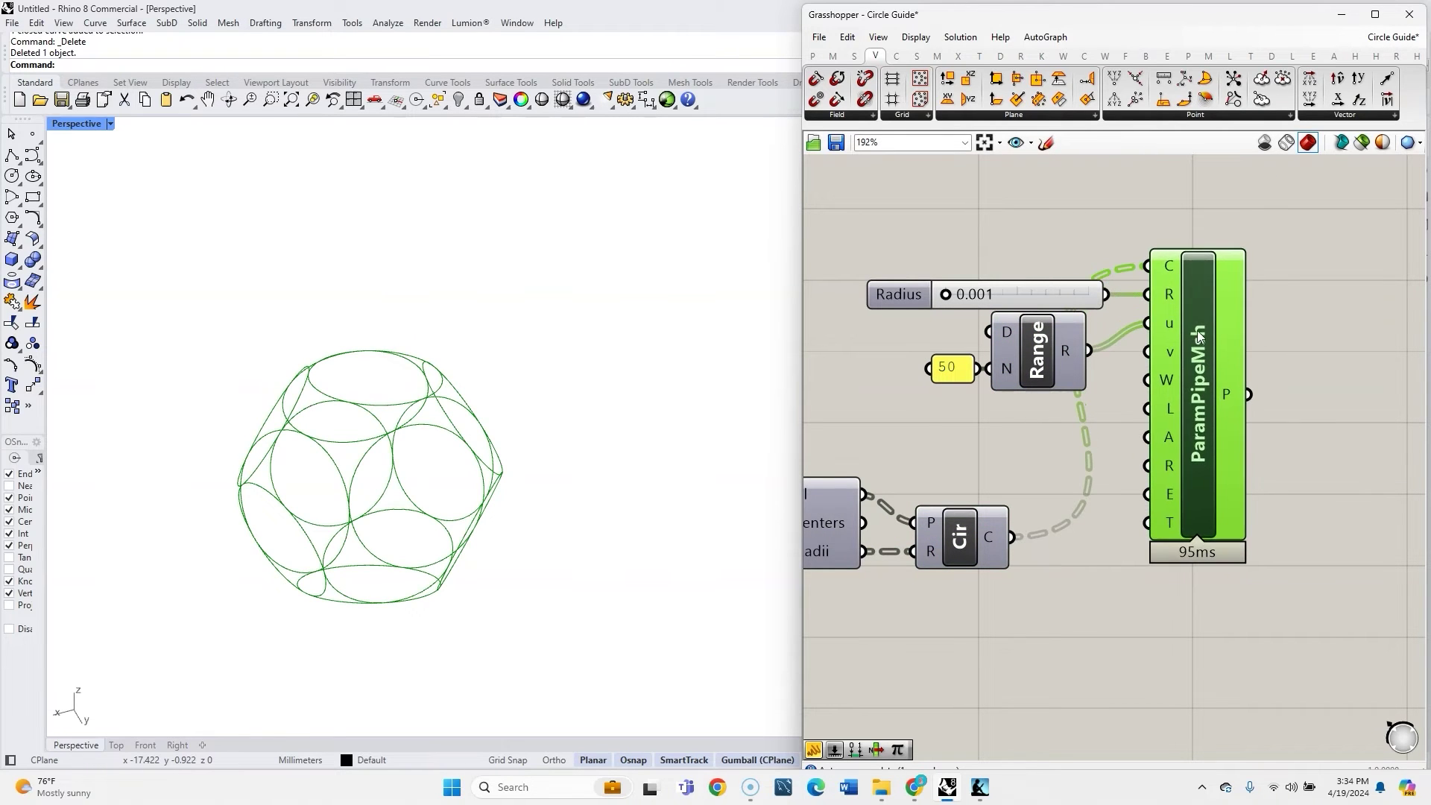
click(1265, 326)
click(1172, 361)
Set the pipe mesh's Radius slider to 0.014.
scroll(950, 296, up, 3)
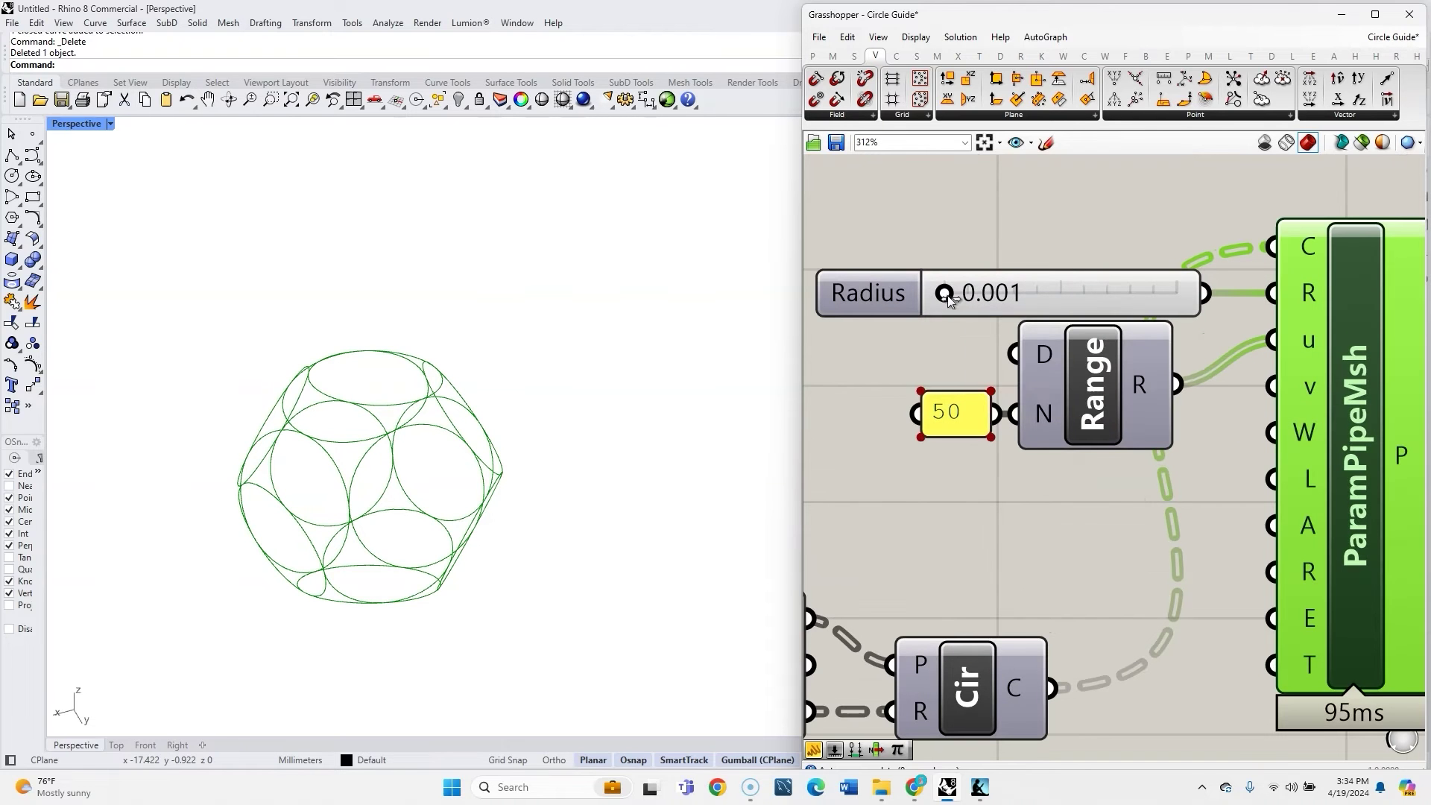
drag(946, 295, 946, 296)
click(938, 236)
Add a Custom Preview component beside the pipe mesh and feed its M input from a new black Colour Swatch.
scroll(958, 359, down, 3)
double_click(1201, 378)
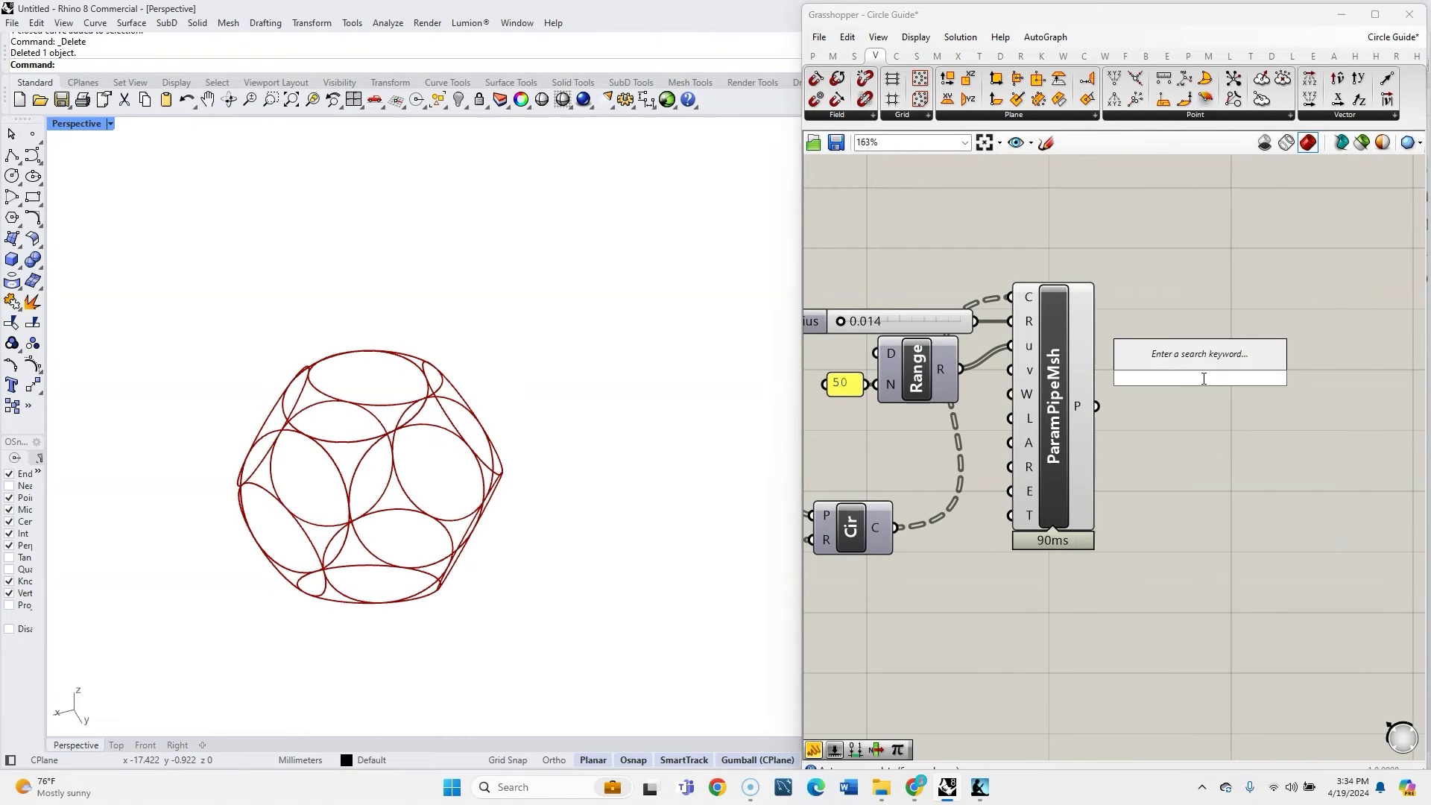
text(custom p)
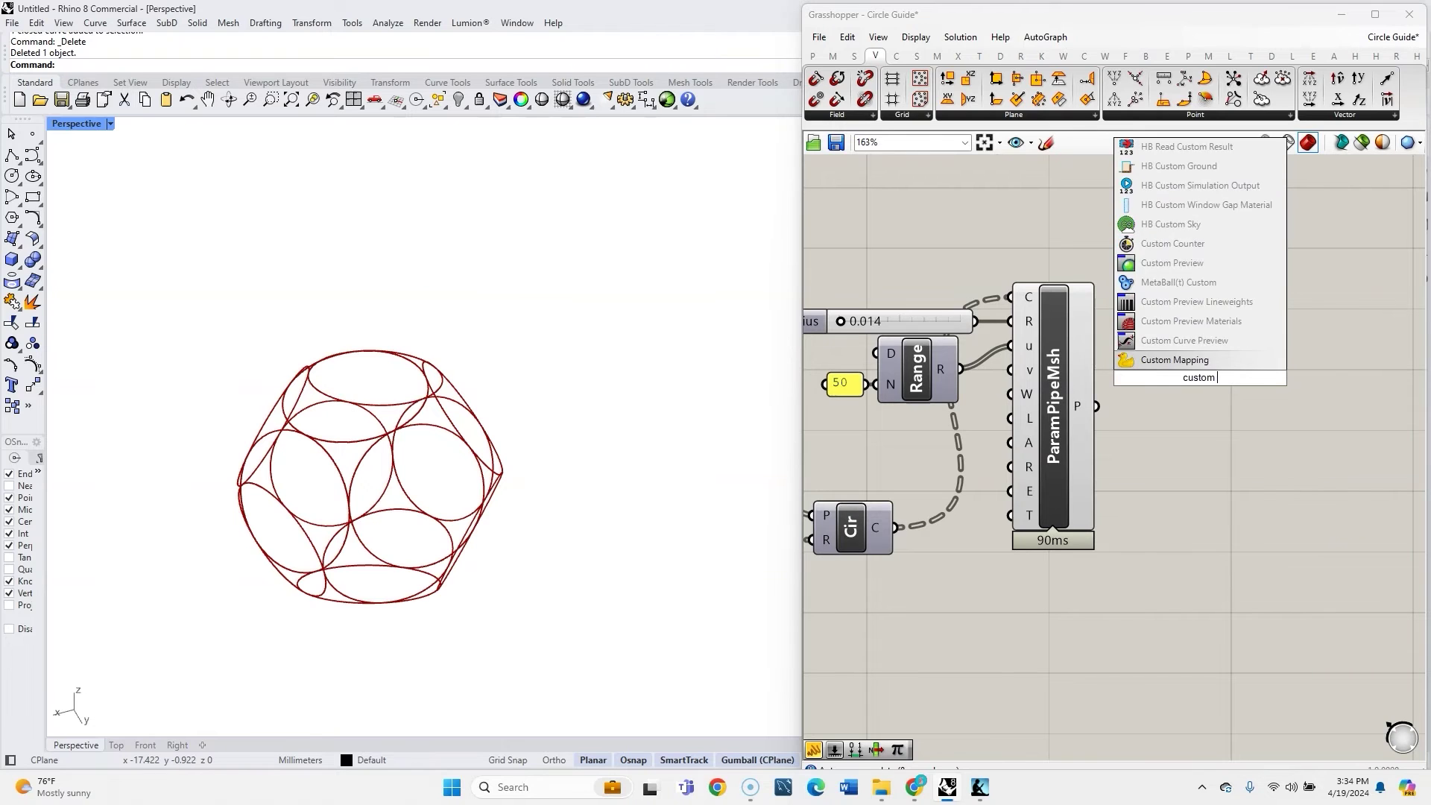
click(1172, 322)
double_click(1170, 249)
text(colo)
click(1171, 192)
click(1198, 250)
drag(1277, 332, 1315, 390)
drag(1148, 249, 1210, 296)
Feed the pipe mesh's P output into the Custom Preview's G input and turn off the pipe mesh's own preview.
drag(1096, 406, 1210, 259)
click(1085, 333)
middle_click(1086, 332)
click(1131, 296)
click(1174, 383)
Add a Surface parameter below the pipe mesh, feed it from Circle's C output, and turn off its preview.
right_drag(1184, 405, 1260, 347)
double_click(1052, 566)
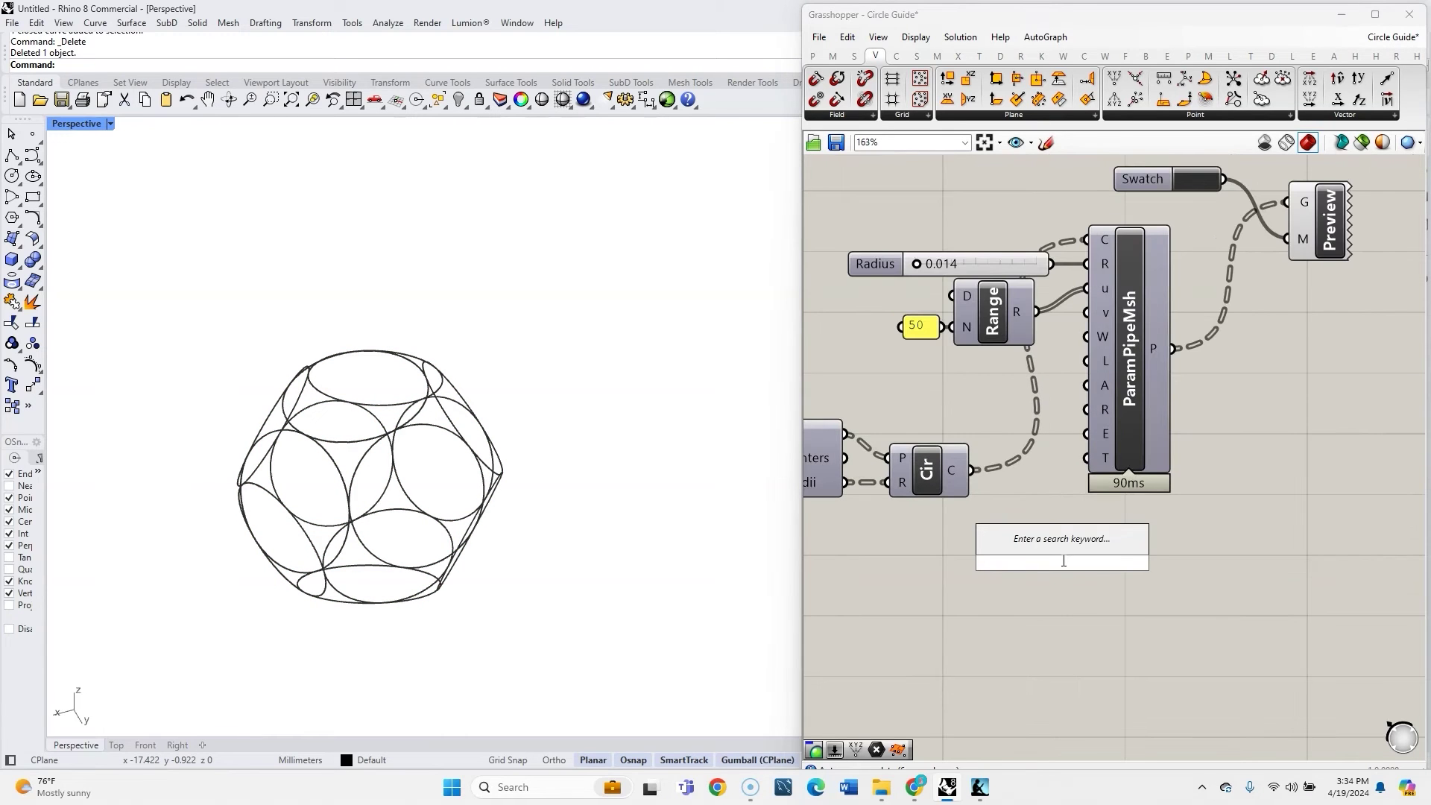
text(surf)
click(1043, 525)
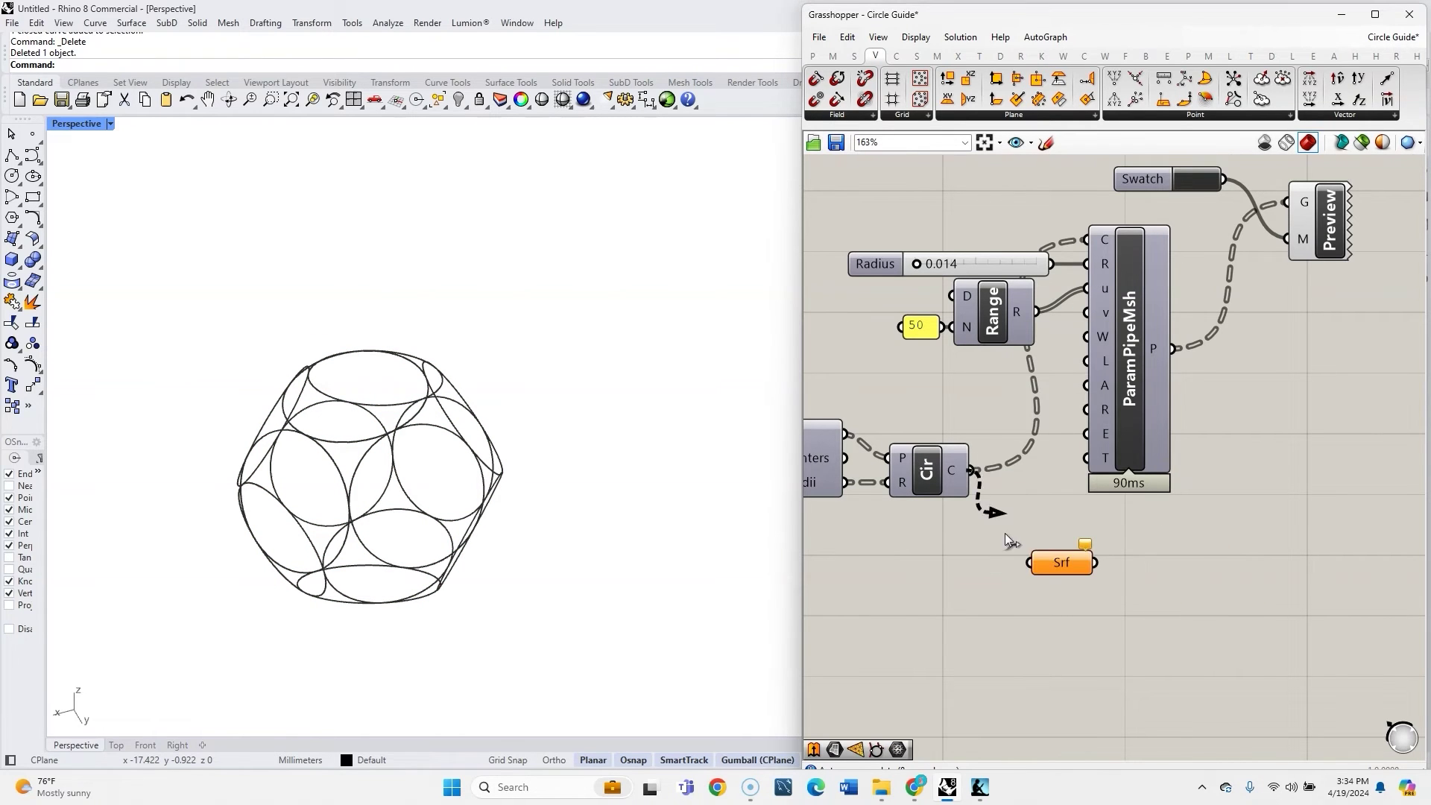
key(space)
click(1174, 543)
double_click(1184, 544)
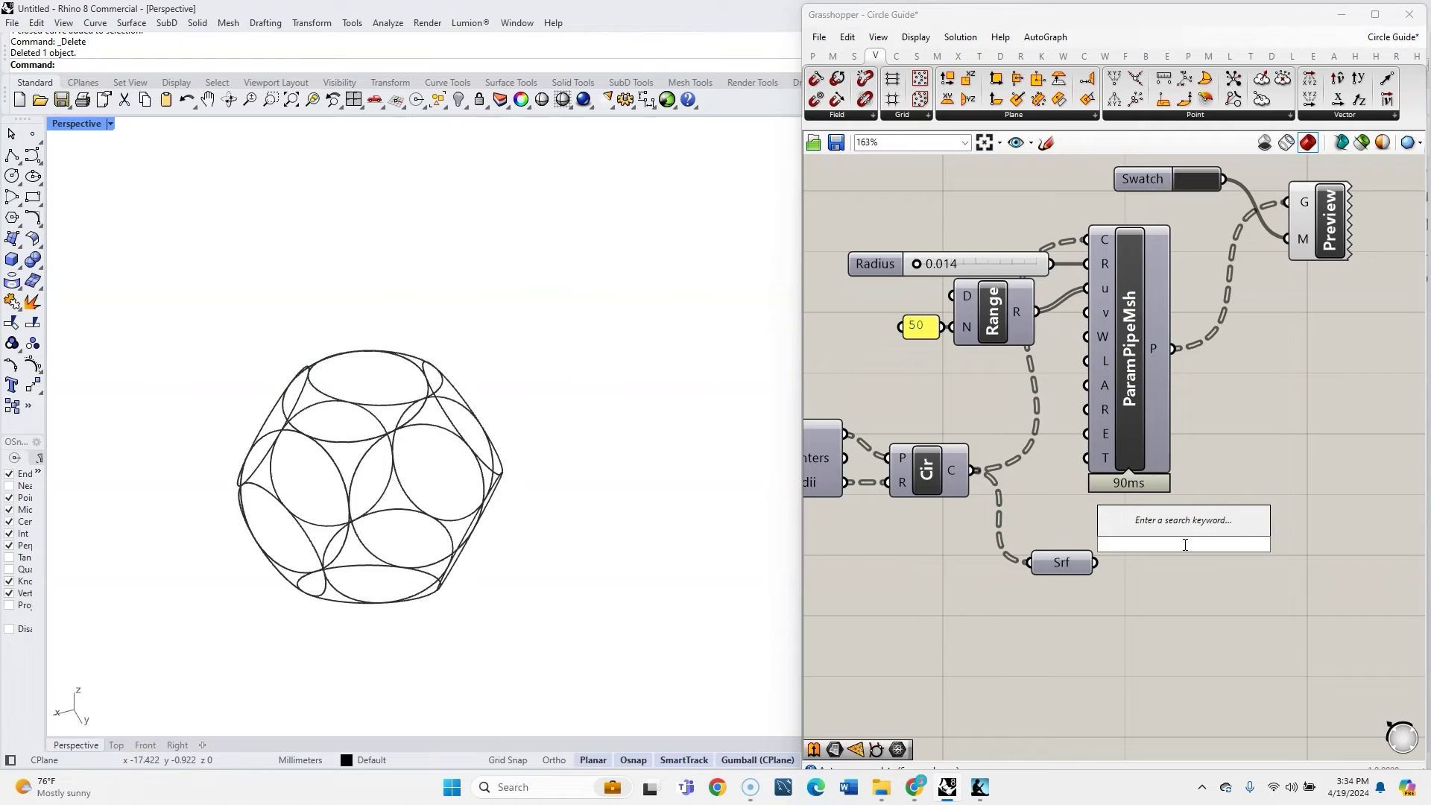
text(create)
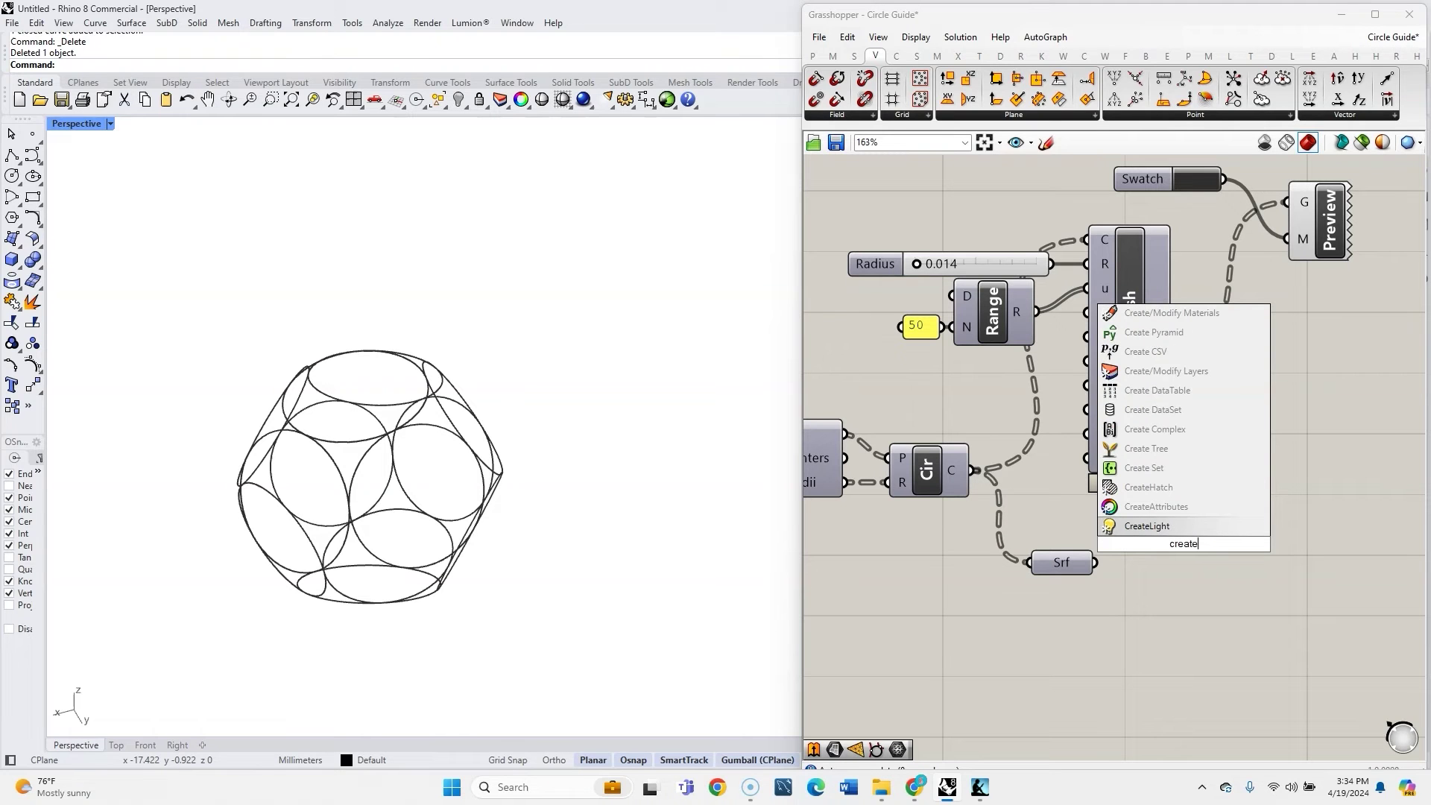
click(1311, 508)
Copy the Swatch, panel, Material and Custom Preview group below wbDual and place the copy beneath the Srf parameter.
scroll(1312, 508, down, 5)
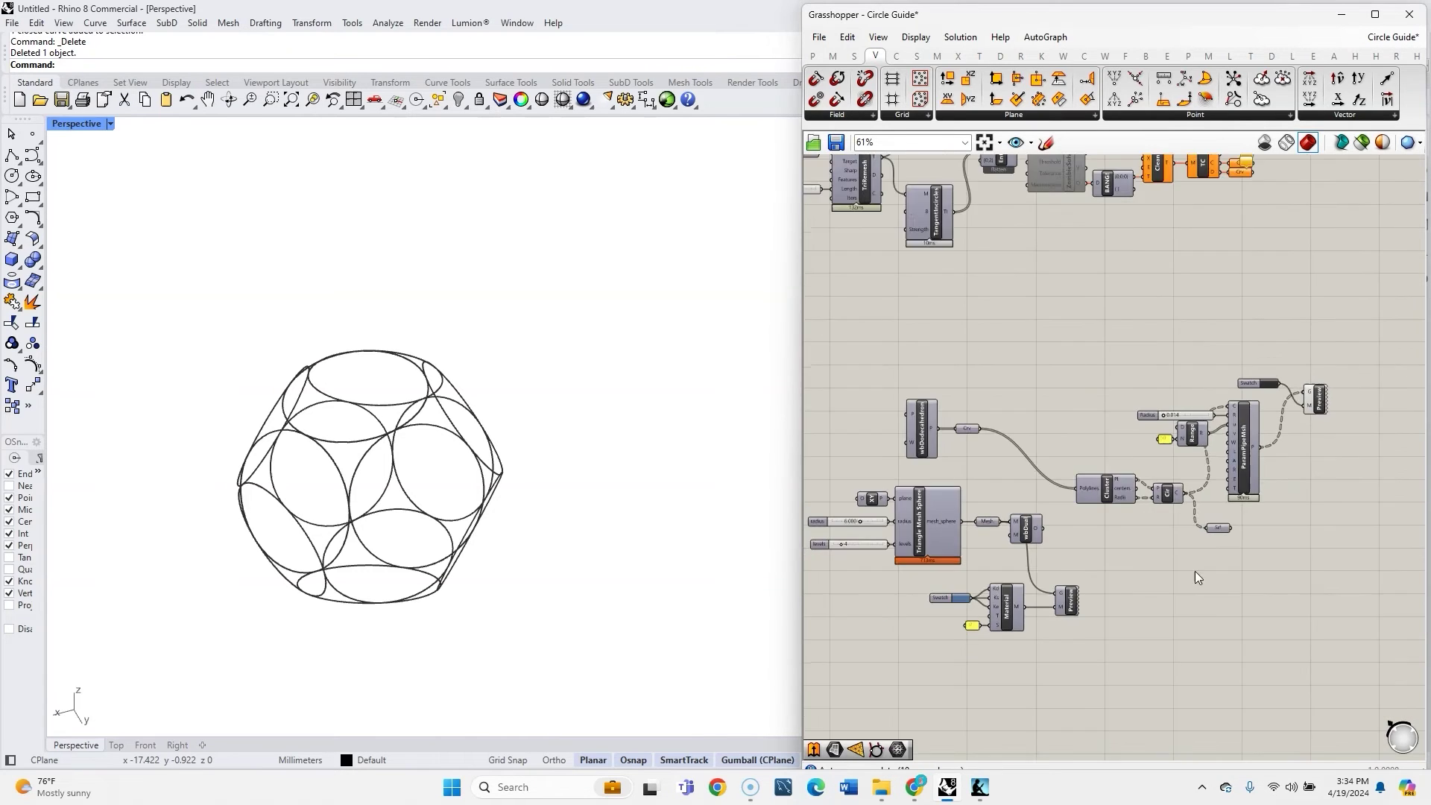
scroll(1073, 626, up, 4)
drag(981, 666, 861, 542)
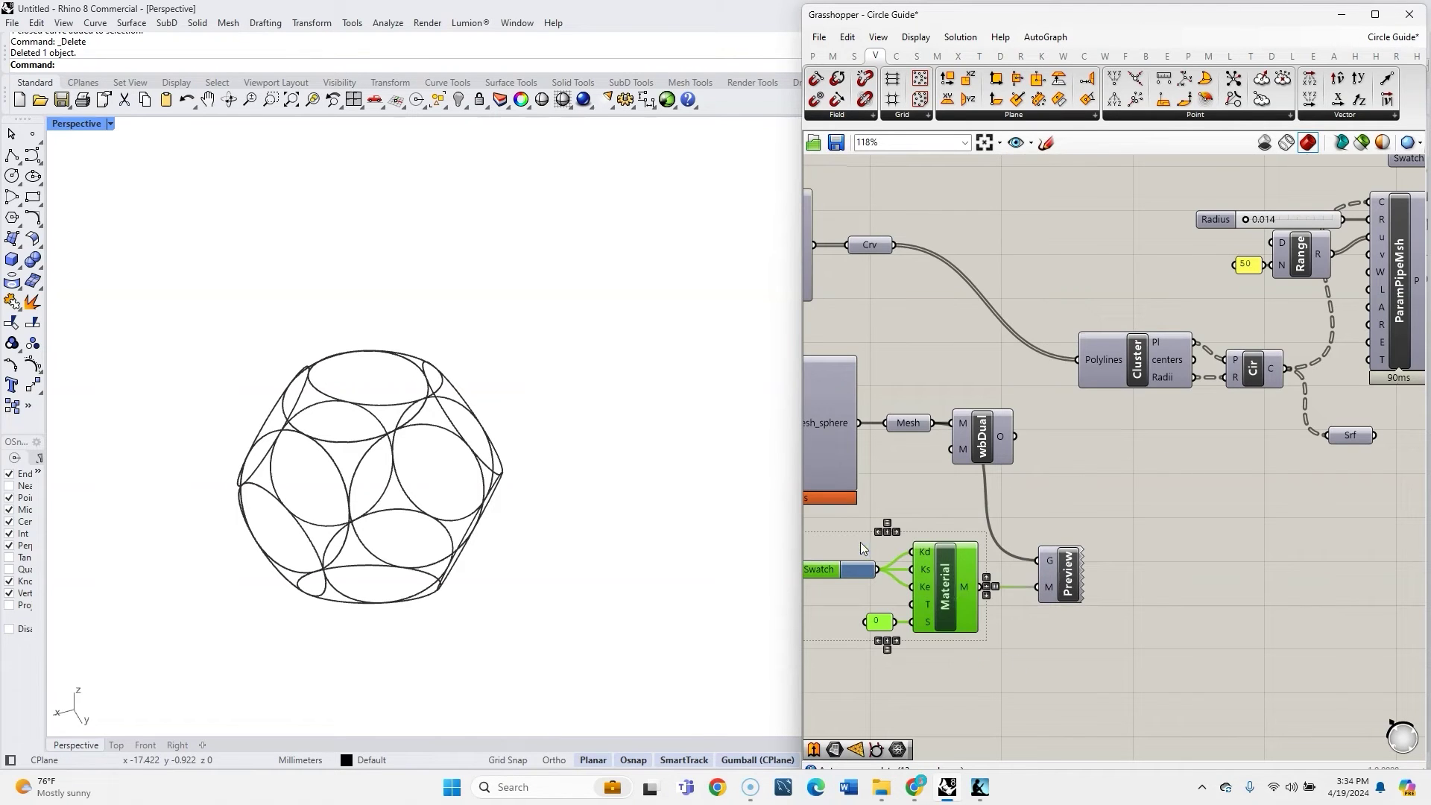
shift+click(1059, 590)
drag(948, 600, 1054, 626)
scroll(949, 608, down, 4)
Feed Srf into the copied Custom Preview's G input and set the copied swatch's colour to orange.
scroll(1195, 520, up, 3)
scroll(1030, 670, up, 3)
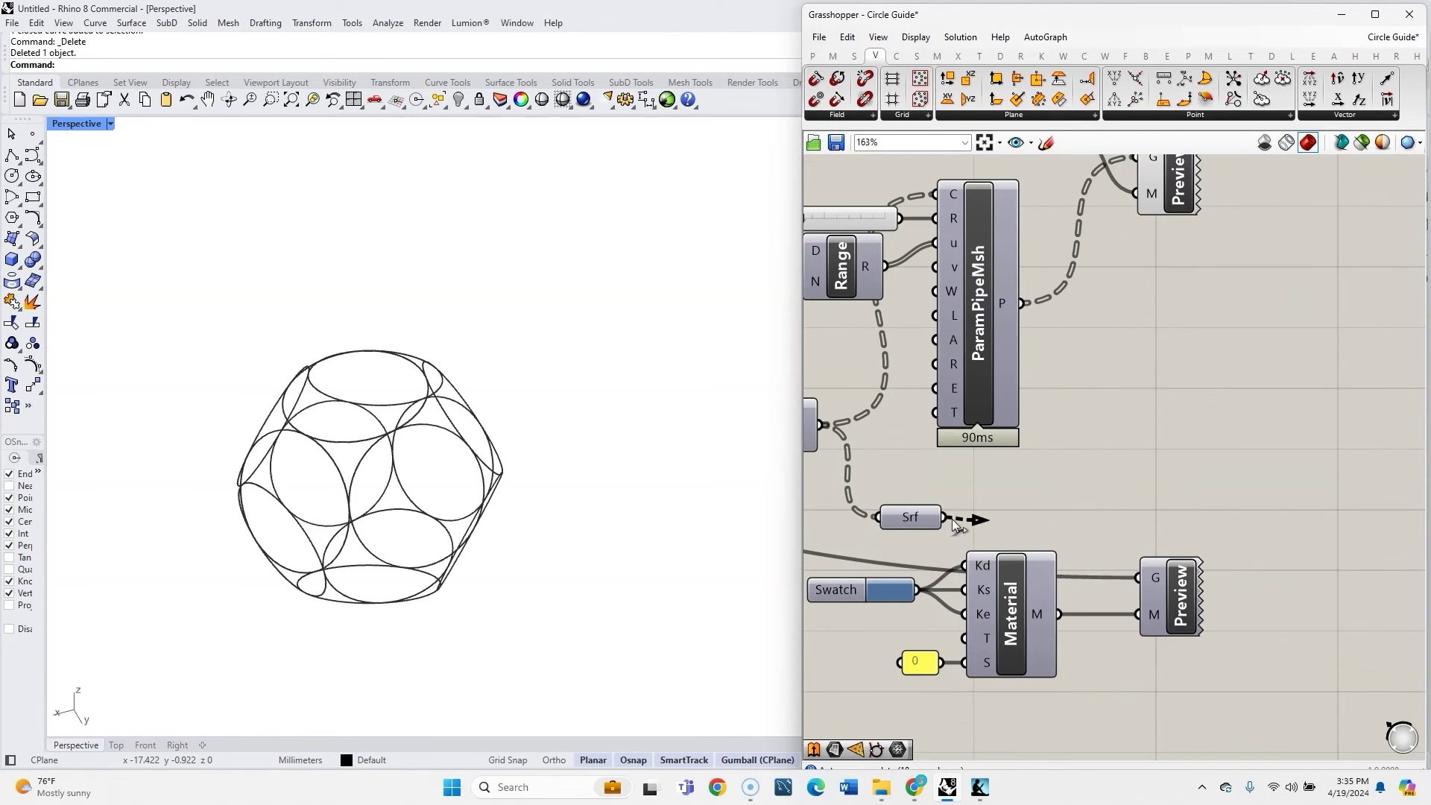
click(886, 590)
click(968, 568)
drag(967, 568, 964, 581)
drag(1033, 645, 1020, 664)
Turn on the copied Custom Preview's display and examine the orange discs on the dodecahedron.
click(1068, 473)
scroll(1069, 473, down, 2)
scroll(1113, 577, up, 2)
middle_click(1151, 566)
click(1195, 523)
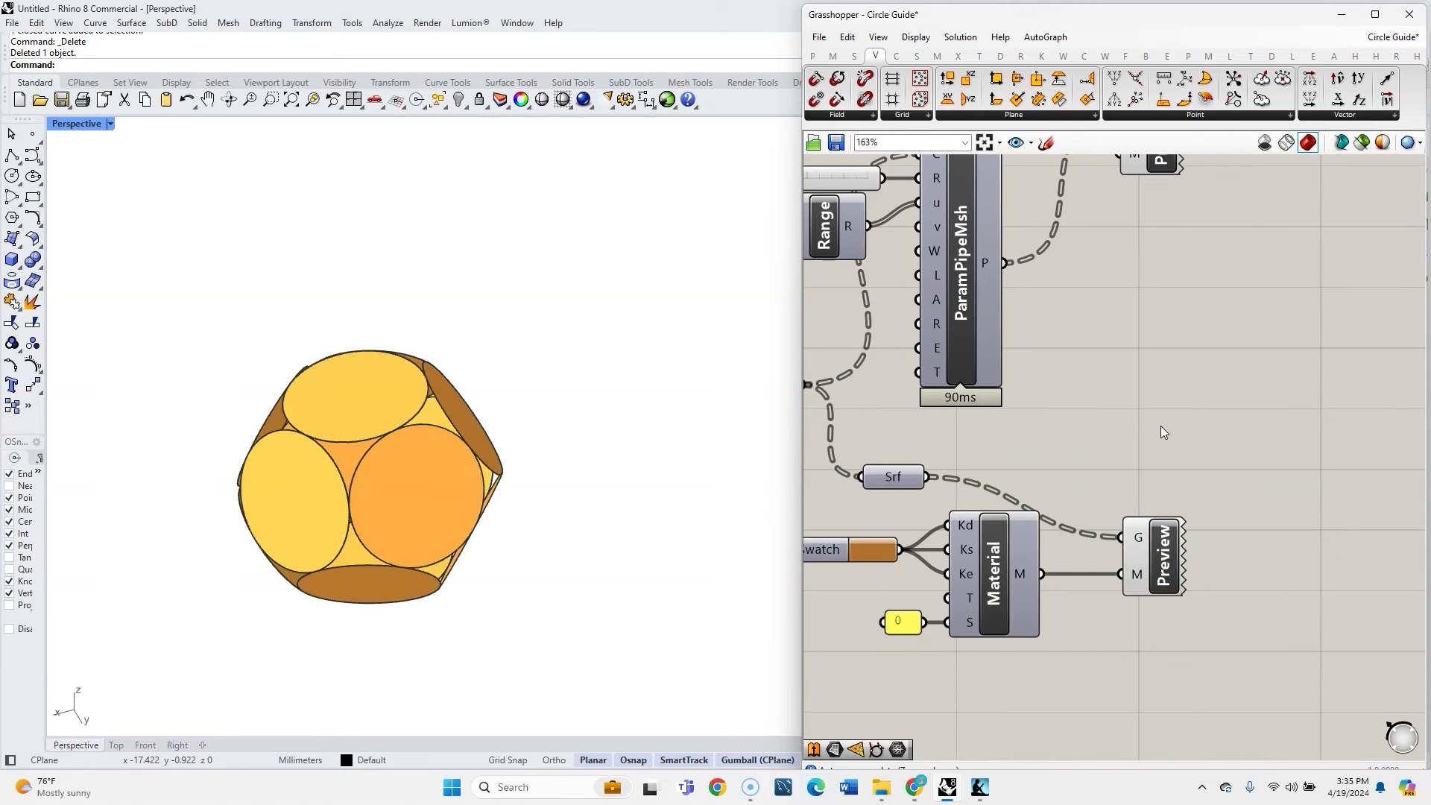
right_drag(357, 522, 322, 503)
scroll(1031, 544, down, 3)
scroll(837, 561, up, 2)
Feed the cluster's Polylines input from wbDual alone and turn on the blue Custom Preview below wbDual.
scroll(1249, 433, down, 5)
right_drag(978, 489, 1134, 448)
scroll(1133, 448, up, 3)
scroll(1043, 312, up, 2)
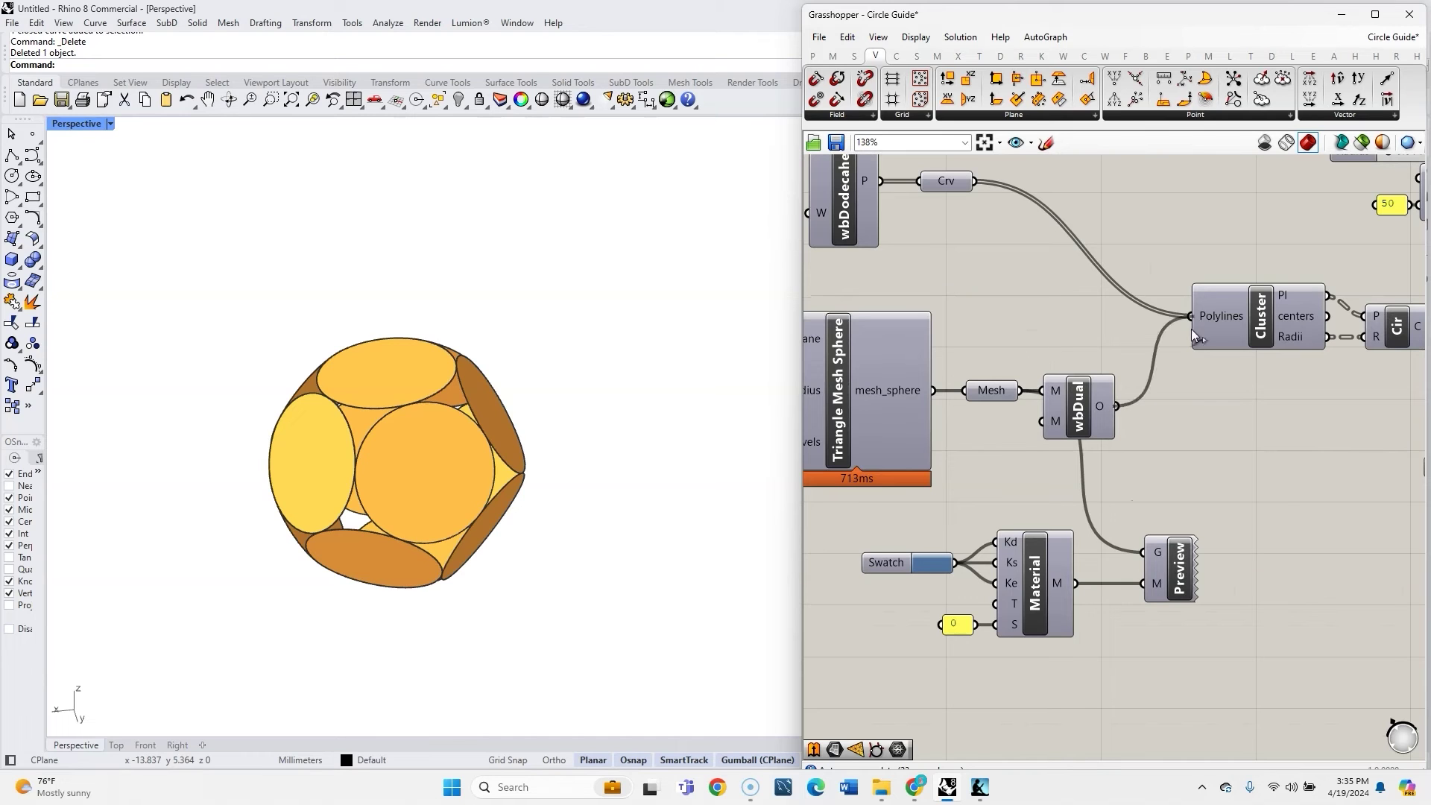
click(1169, 568)
middle_click(1169, 568)
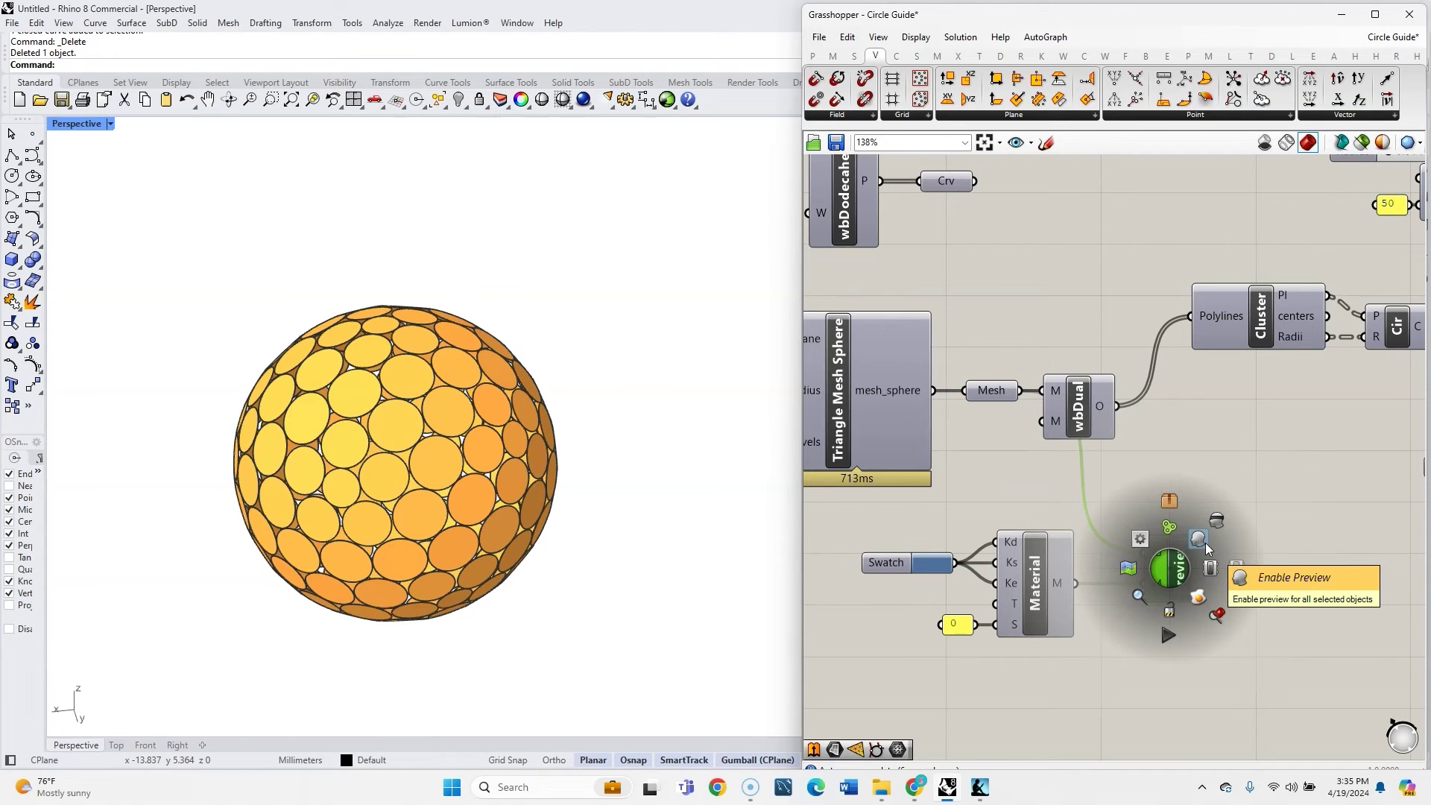
click(1205, 542)
click(1207, 446)
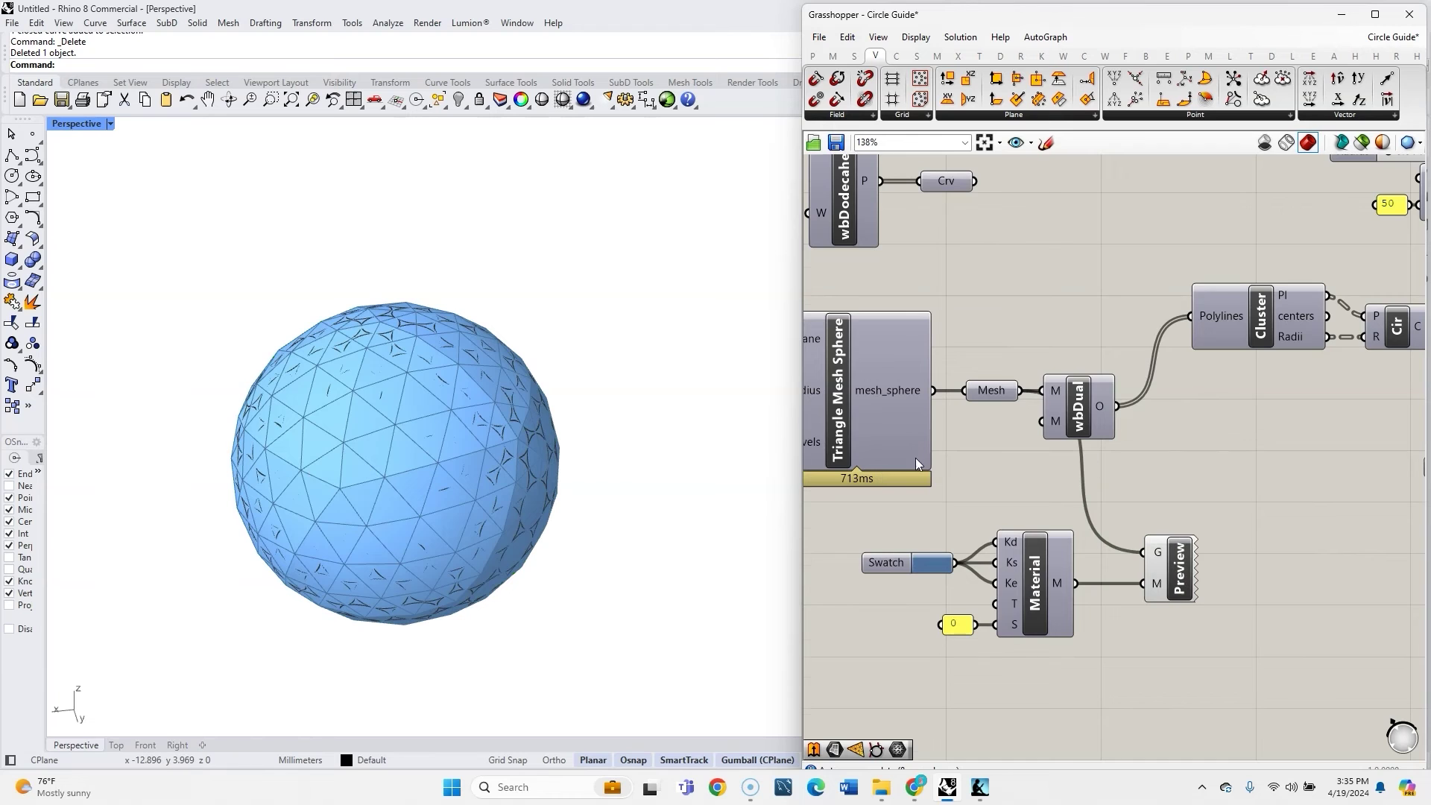
Shift the pipe, surface, material and preview components away from Circle to open up space on the canvas.
scroll(914, 459, down, 5)
scroll(1198, 395, up, 4)
scroll(1248, 289, down, 2)
drag(1354, 572, 1043, 223)
drag(1148, 336, 1279, 331)
click(1002, 460)
scroll(1142, 401, up, 2)
drag(1184, 401, 1004, 398)
Add a Curve parameter near Circle and rename it circles.
double_click(1079, 448)
text(cur)
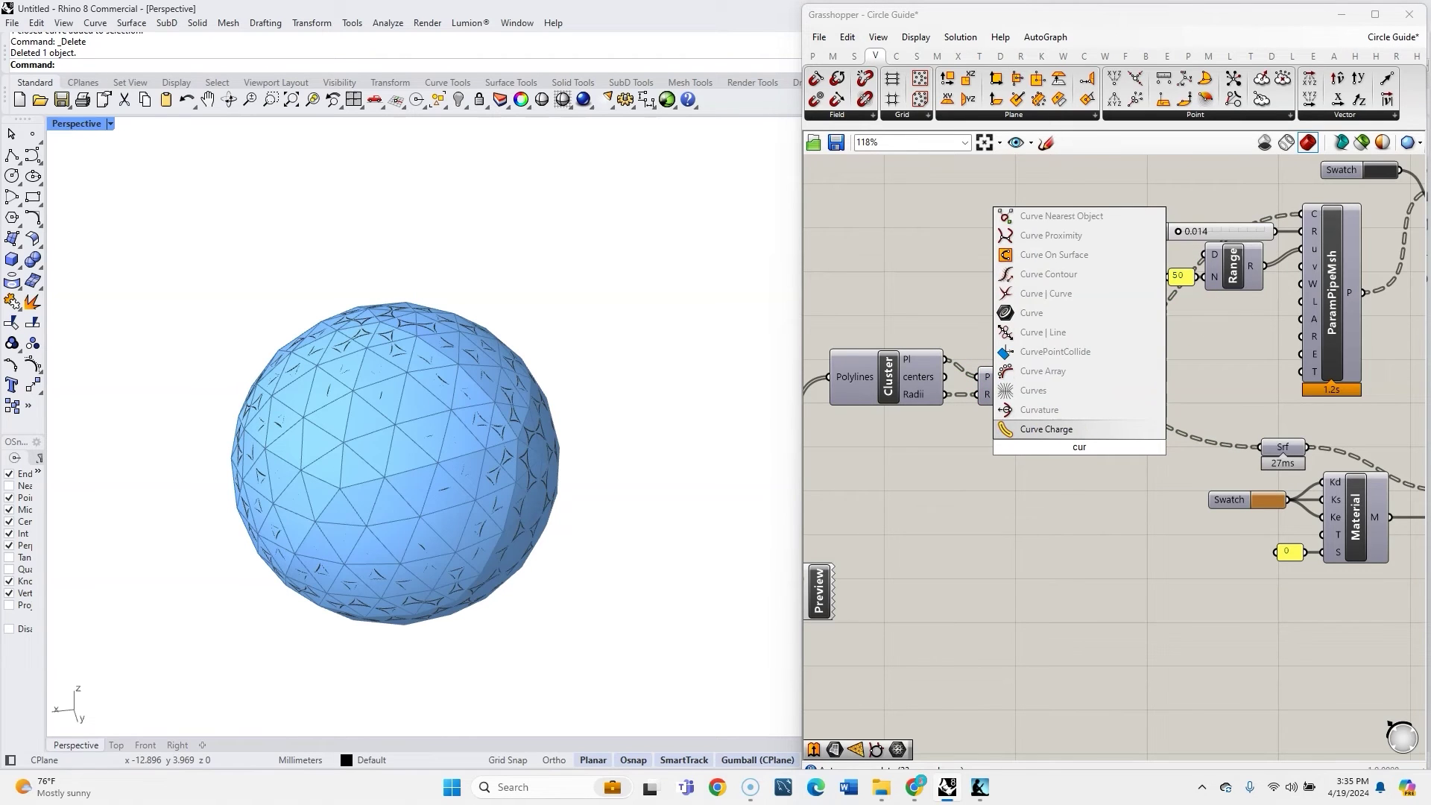
click(1032, 312)
right_click(1089, 451)
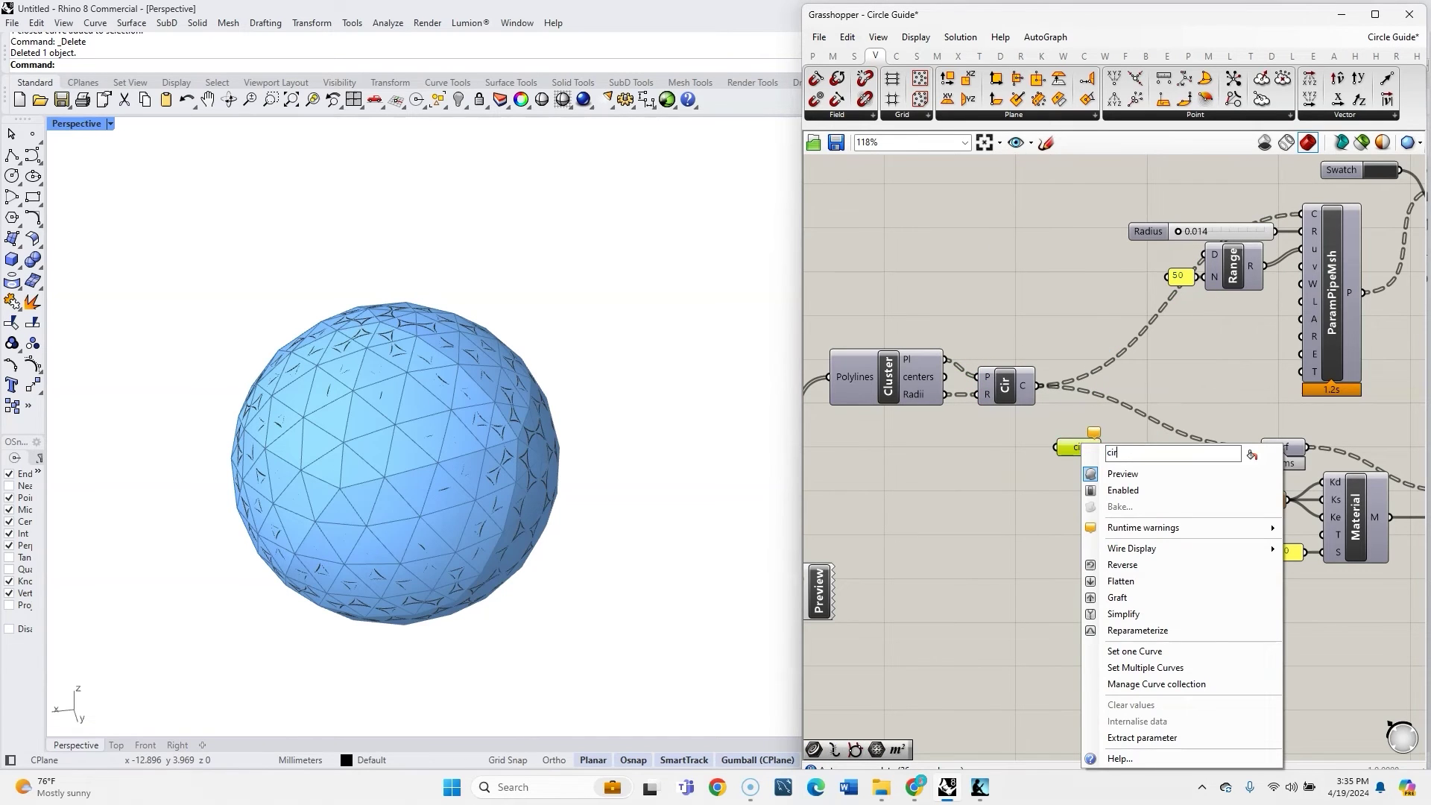
click(1051, 388)
Route Circle's C output through the circles parameter into ParamPipeMsh's C input and the Srf parameter.
drag(1055, 447, 1120, 410)
right_drag(1223, 385, 1078, 427)
drag(1037, 428, 1153, 257)
drag(1038, 427, 1116, 489)
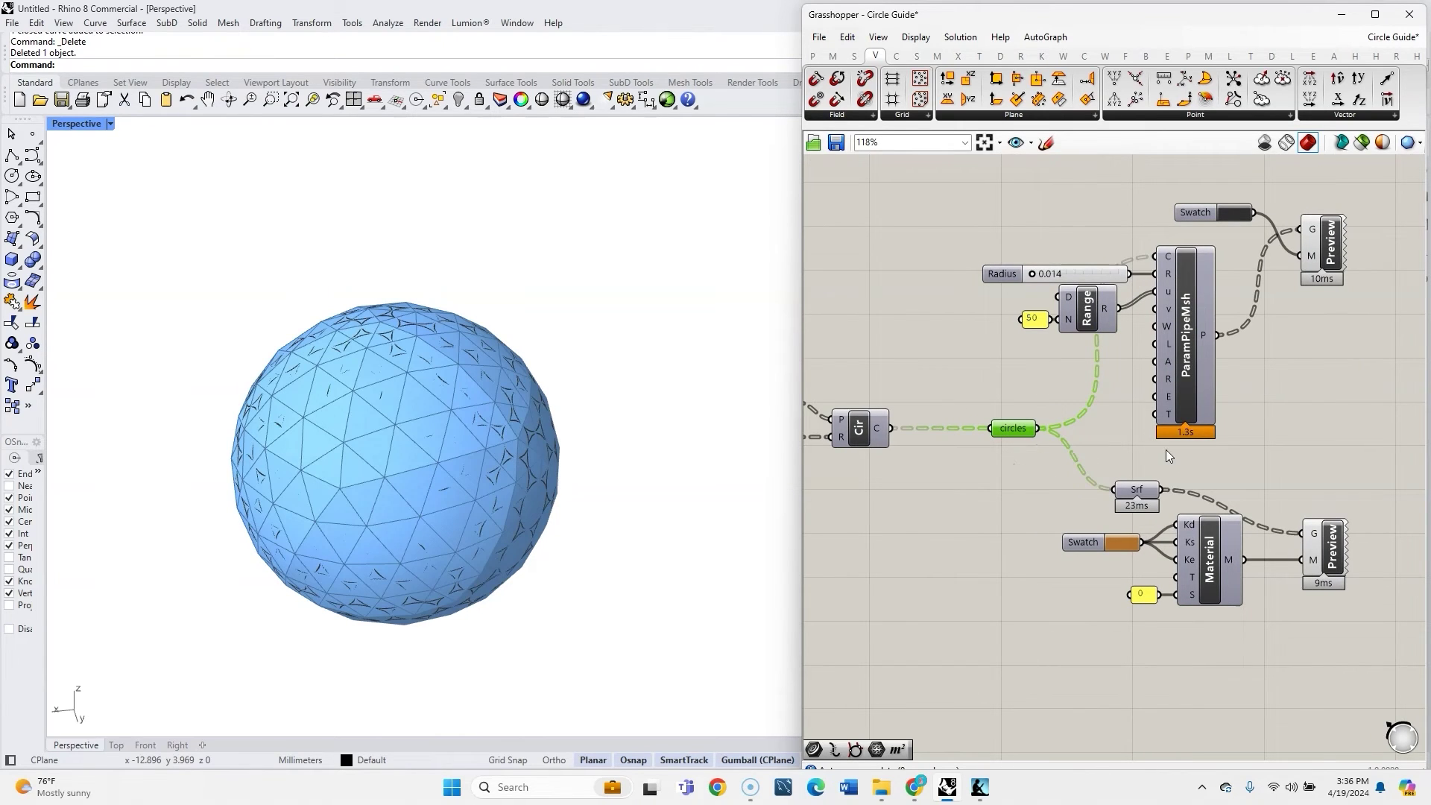
click(1016, 467)
Flatten Circle's C output.
right_drag(846, 440, 942, 443)
right_click(970, 430)
click(1034, 504)
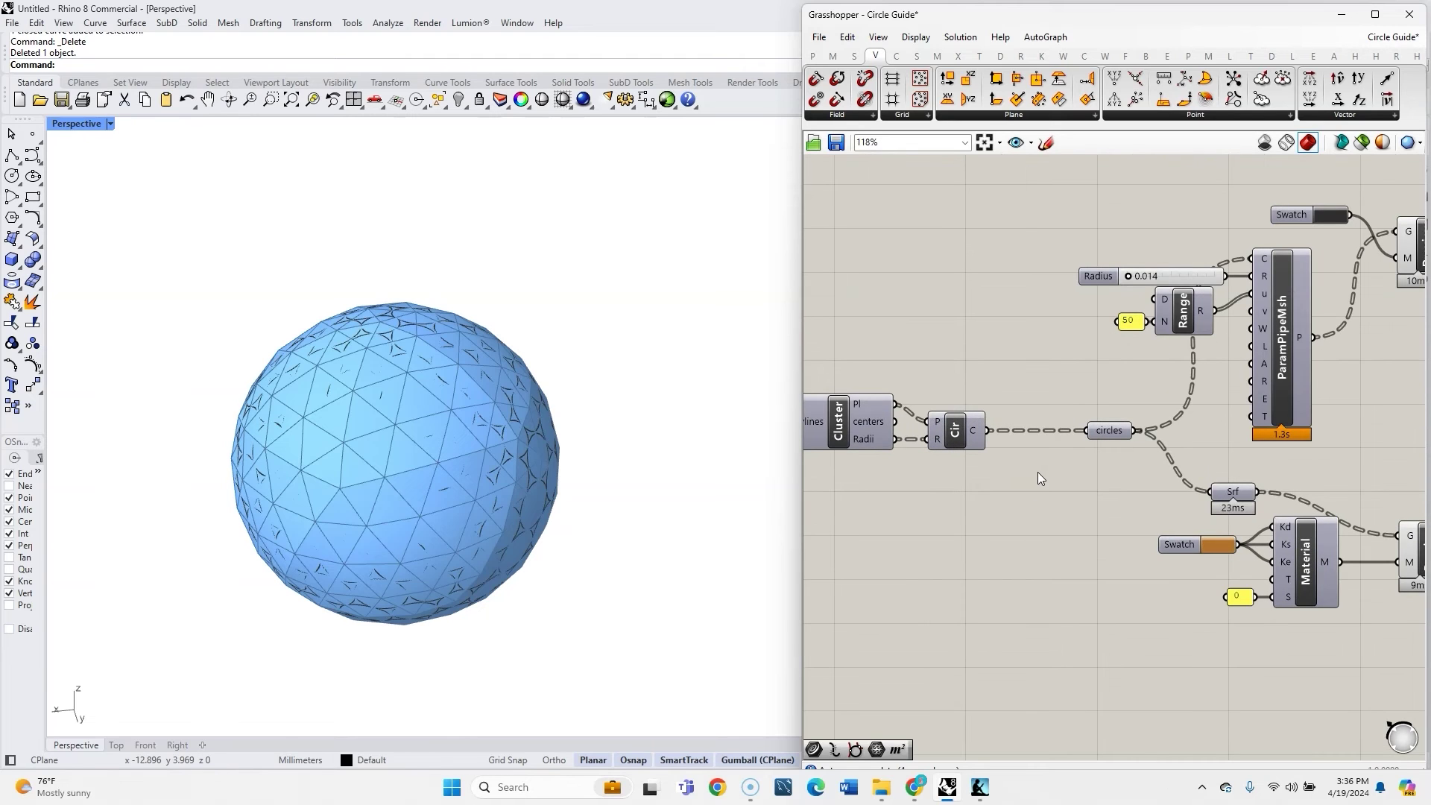
scroll(1037, 472, down, 3)
scroll(1025, 471, up, 3)
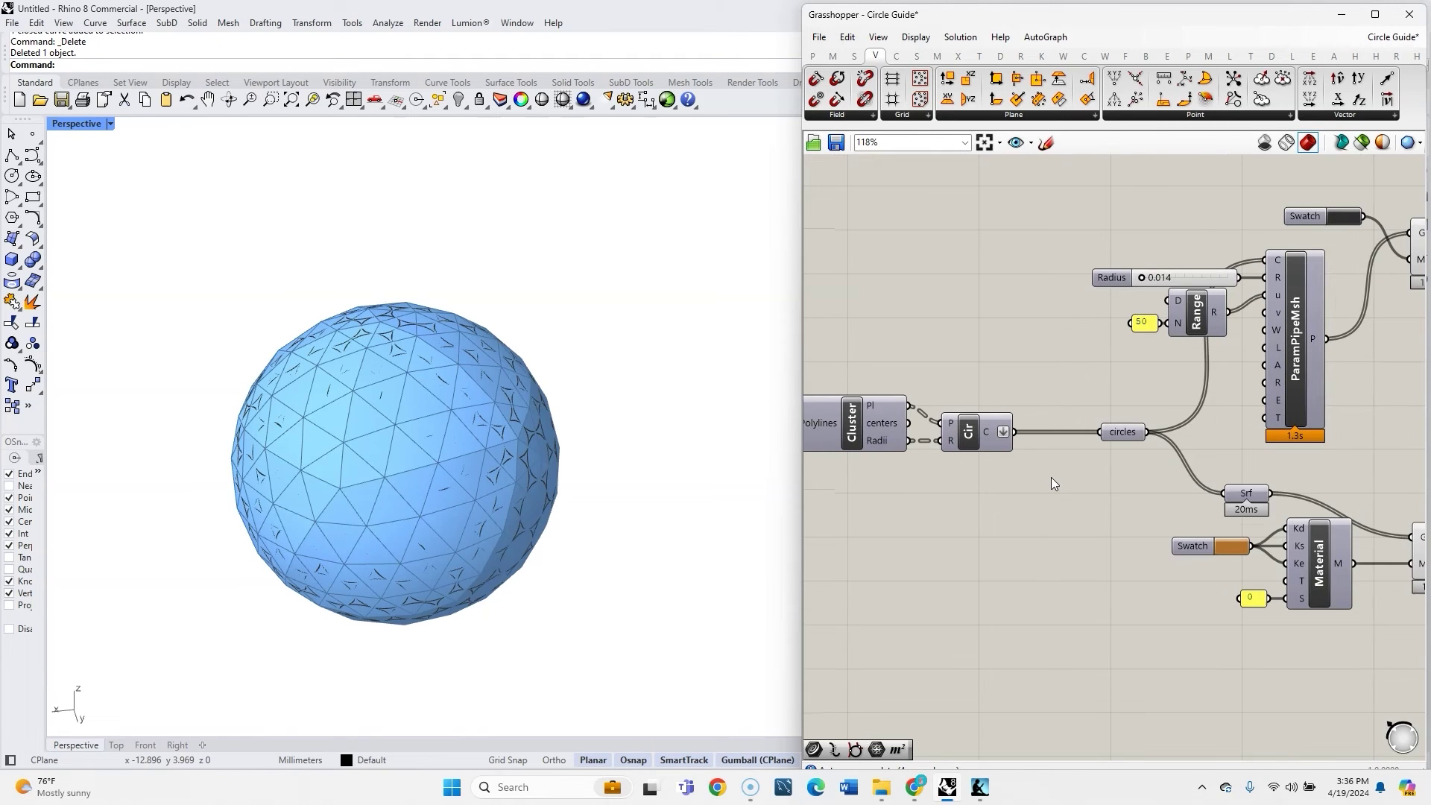
Add a Move component and a Vector 2Pt component below Circle.
double_click(1053, 478)
text(move)
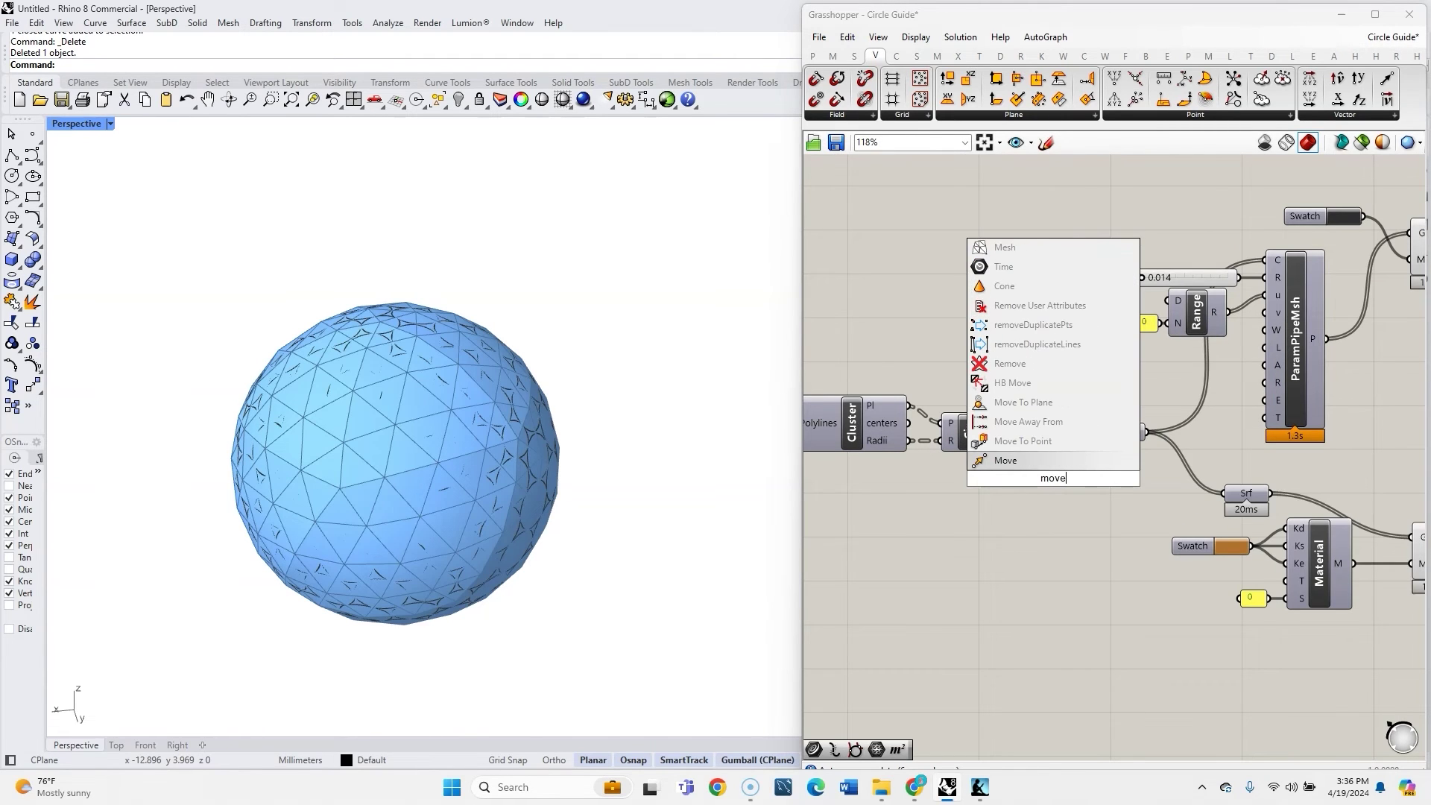
click(1005, 460)
double_click(958, 515)
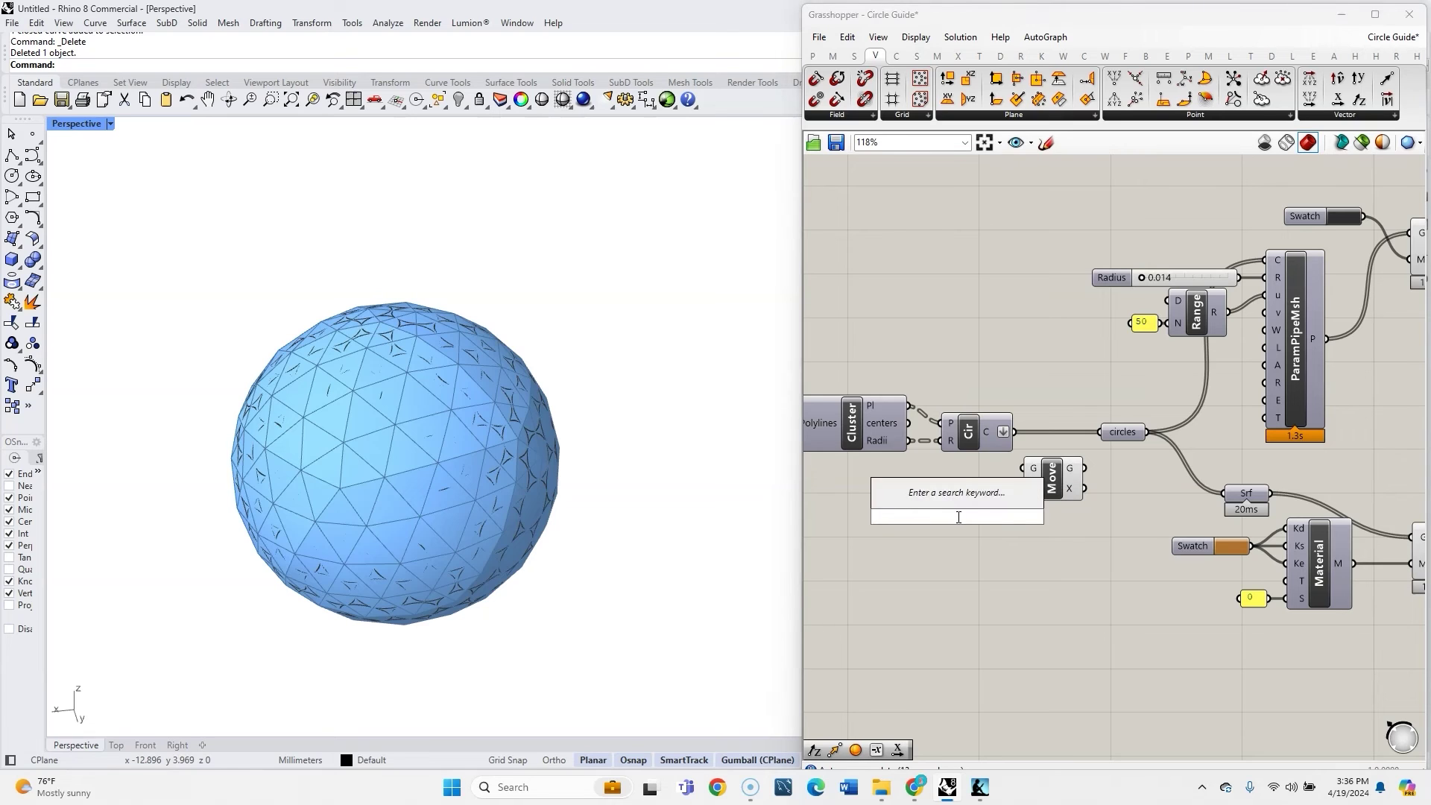
text(ve)
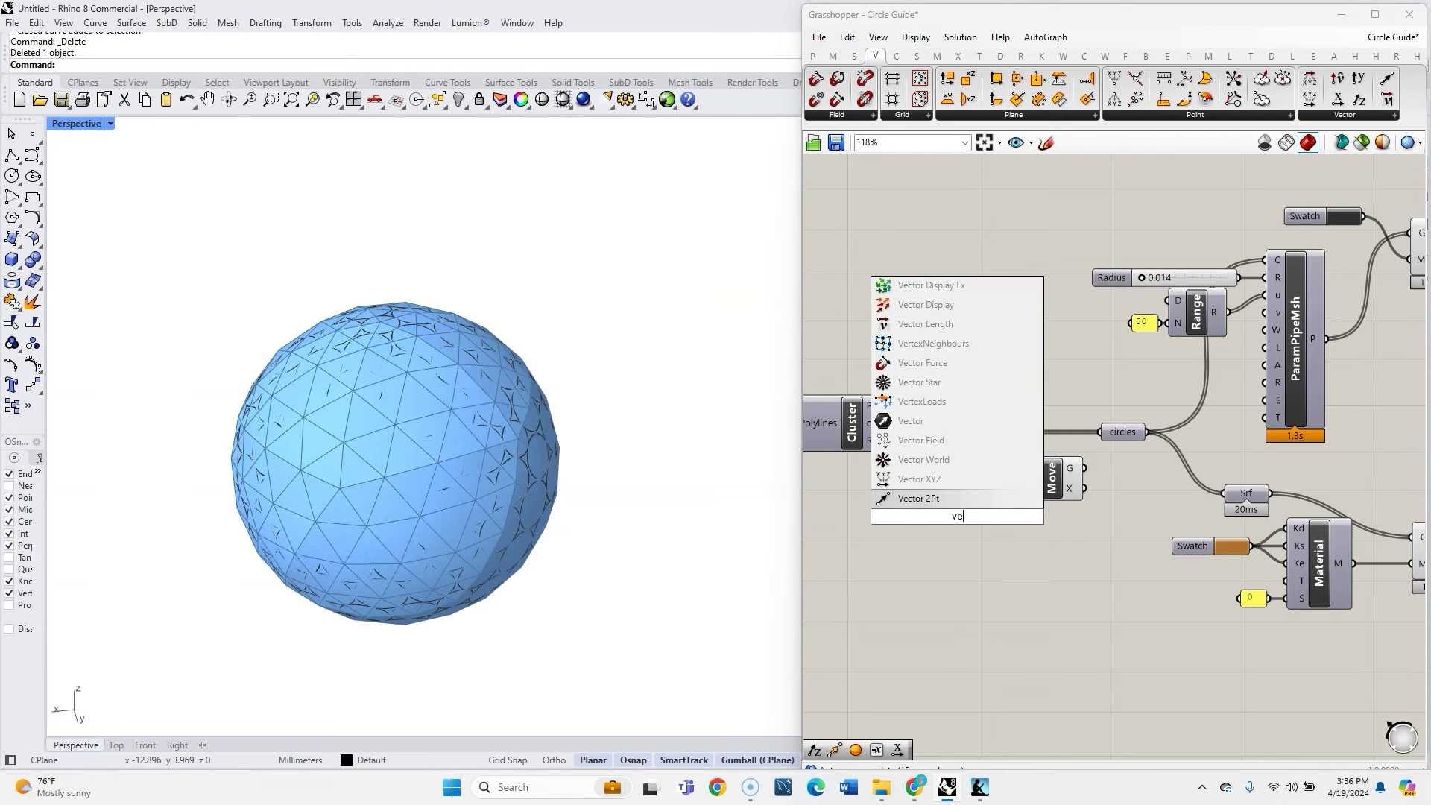
text(ctore)
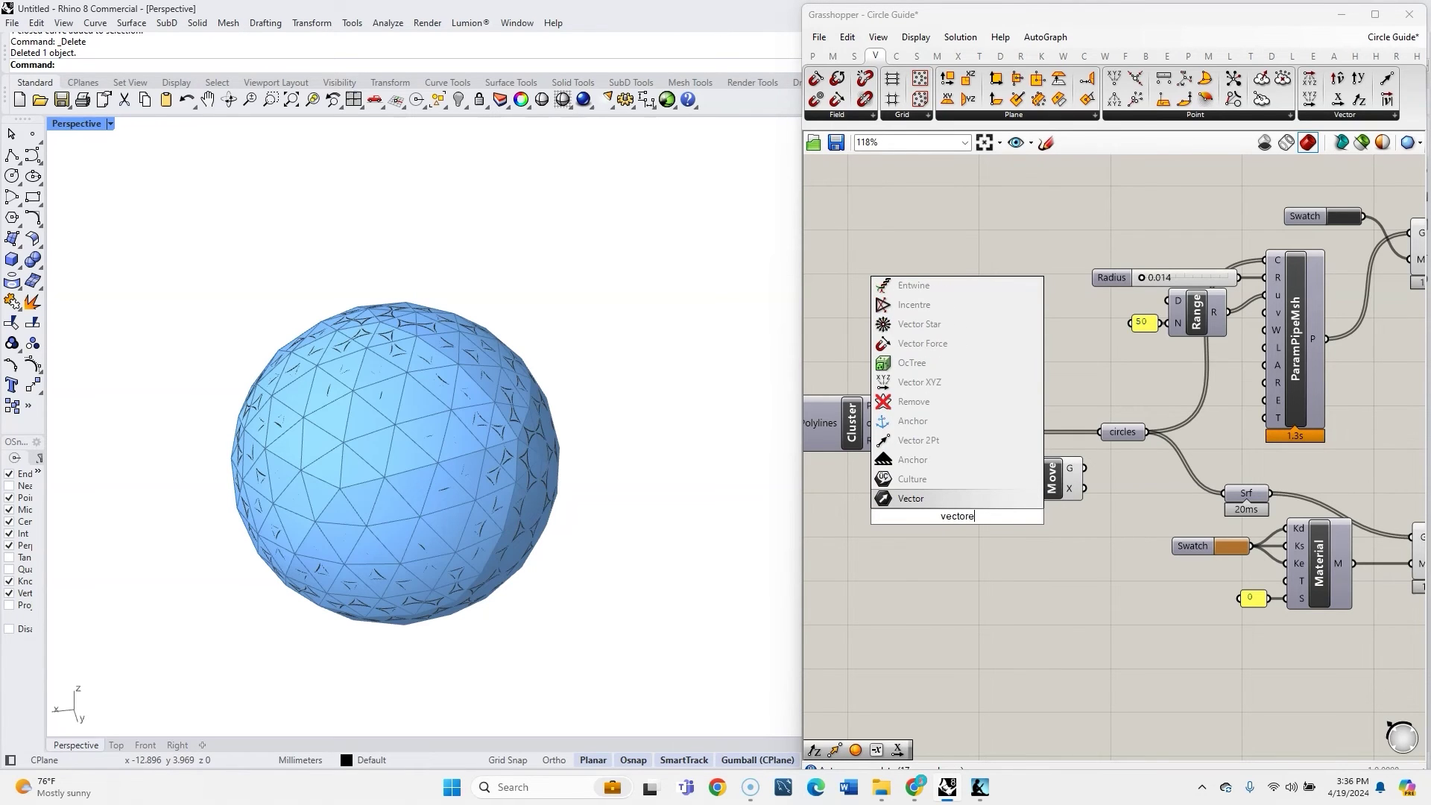
click(969, 401)
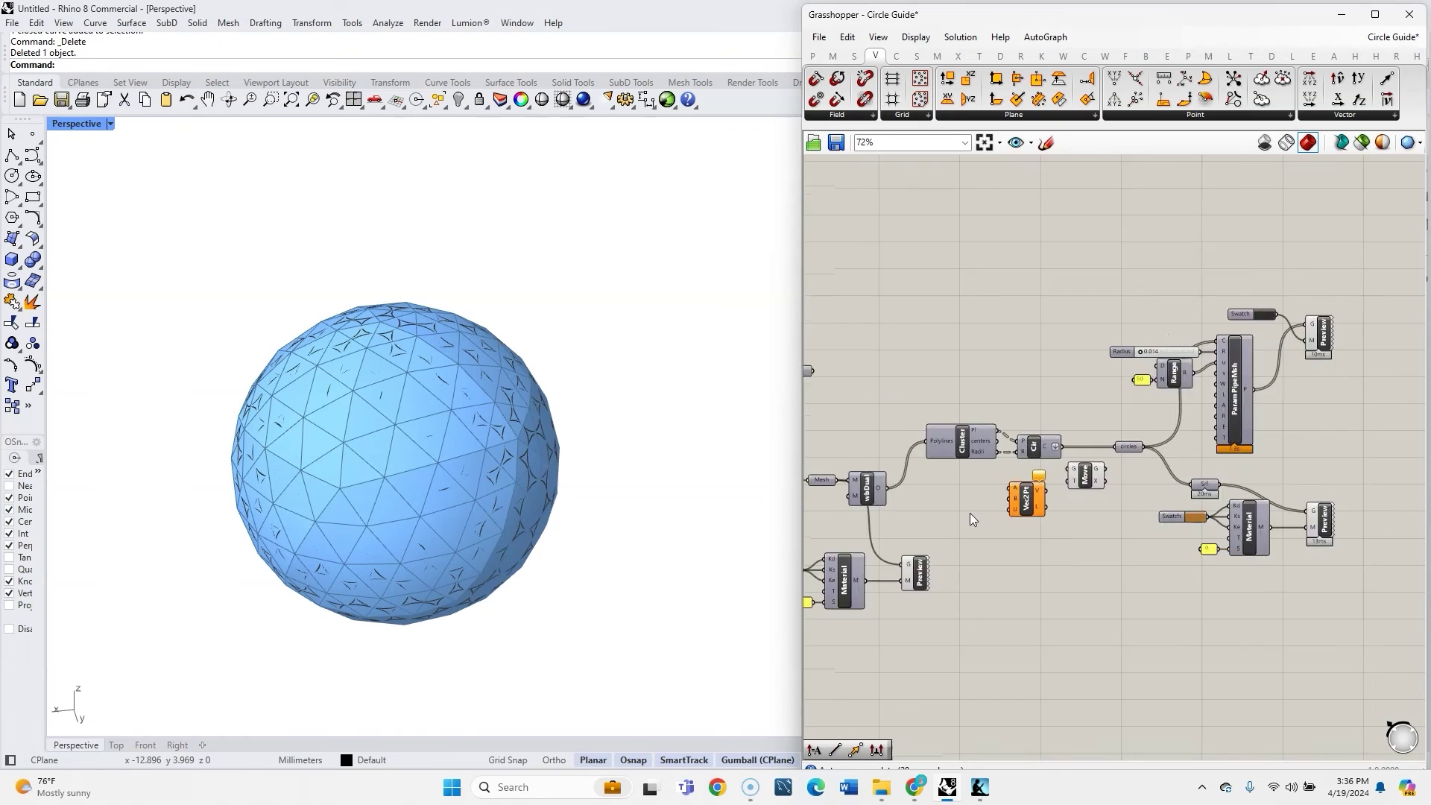
Feed the cluster's centers output into Vec2Pt's B input and add a Construct Point component beside Vec2Pt.
scroll(1018, 472, up, 3)
mouse_move(1027, 327)
mouse_down()
mouse_move(1029, 436)
mouse_move(1026, 347)
mouse_up()
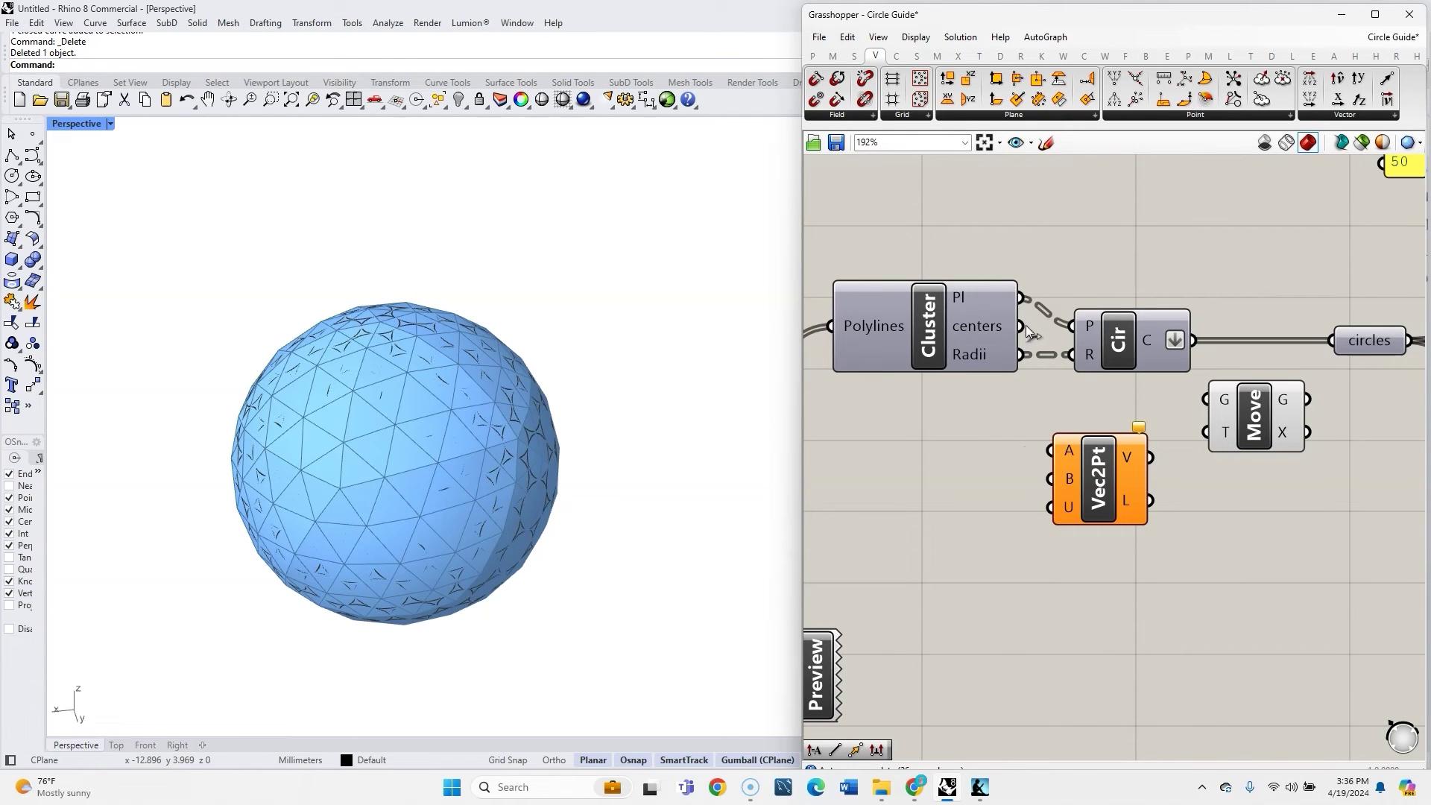
drag(1043, 350, 999, 515)
text(c)
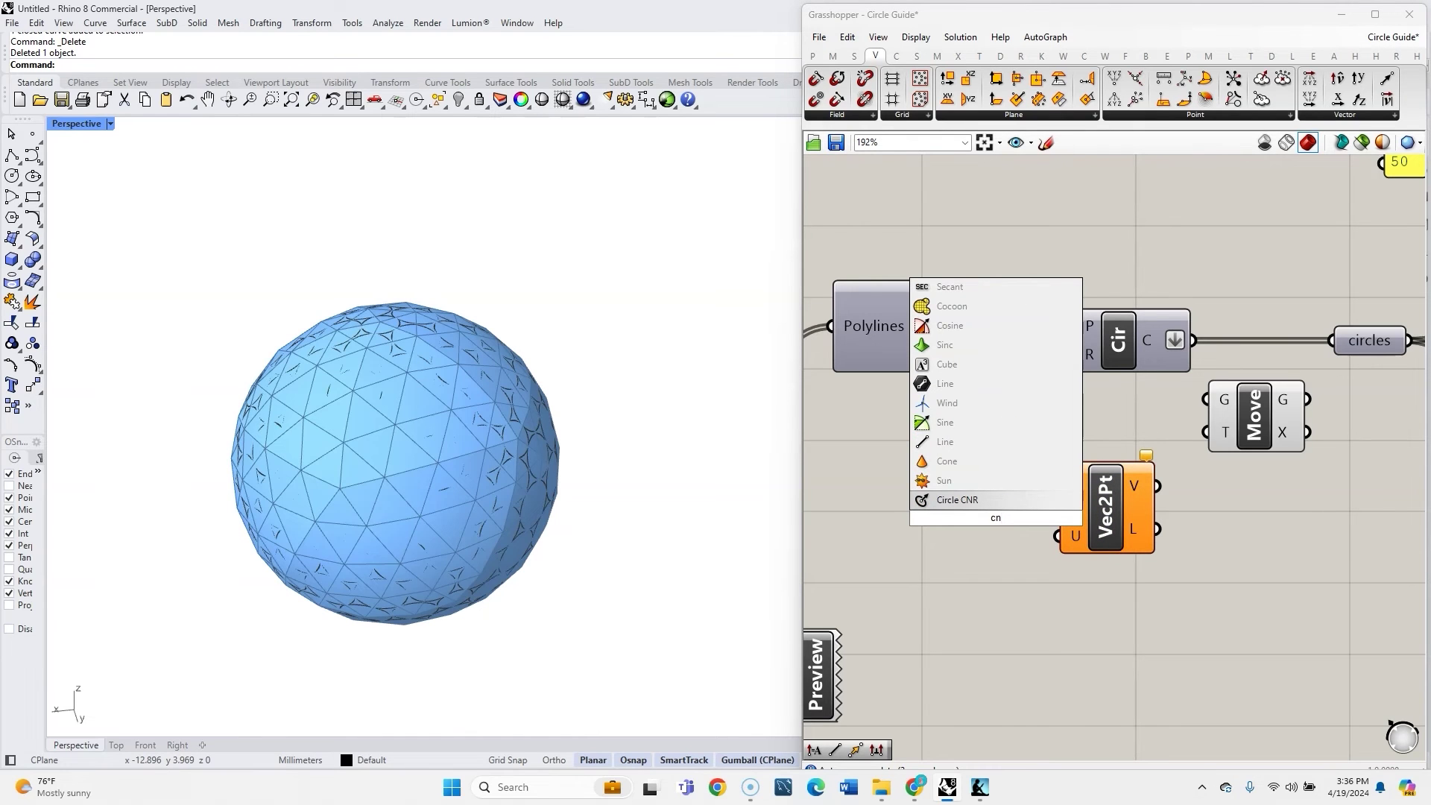
text(onst)
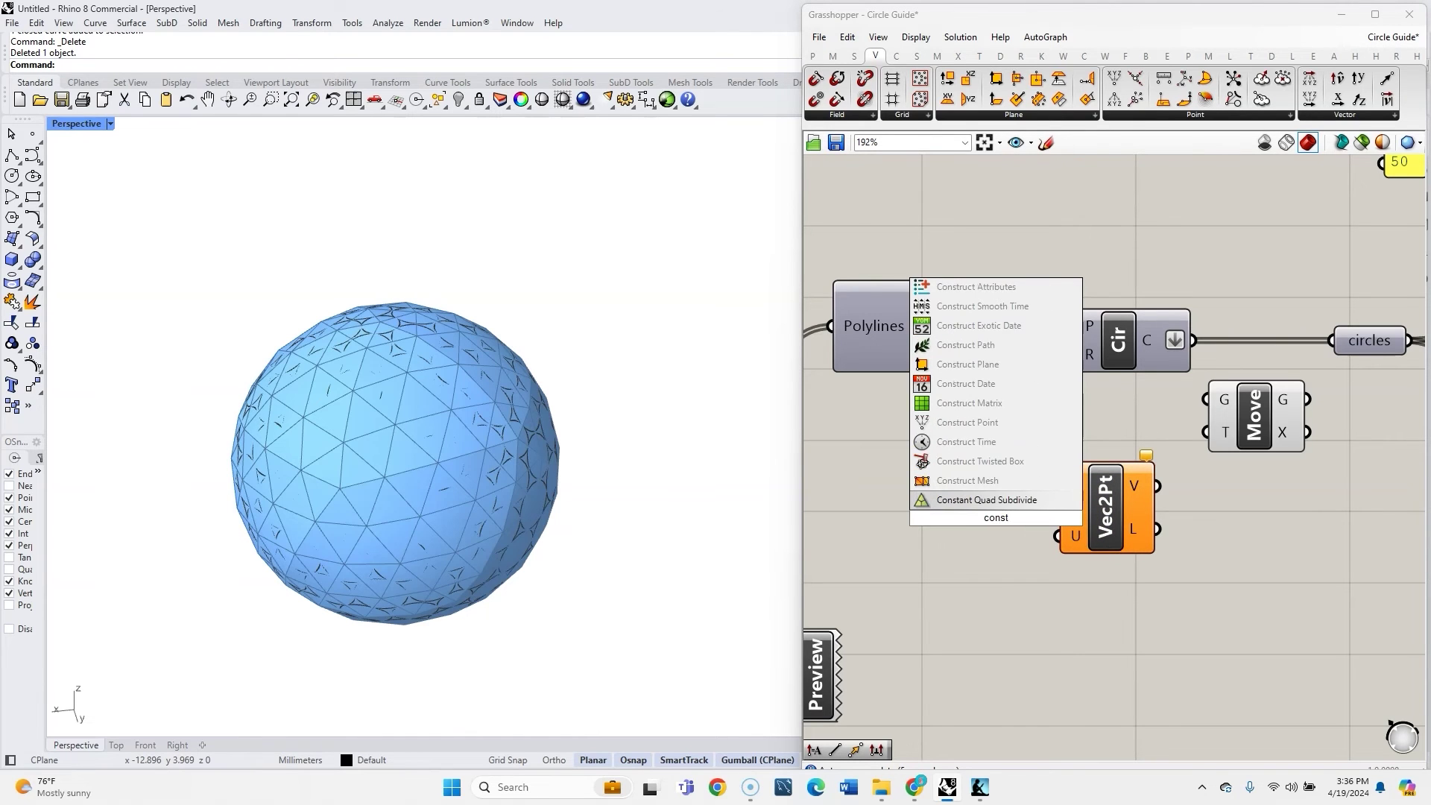
text(ruct po)
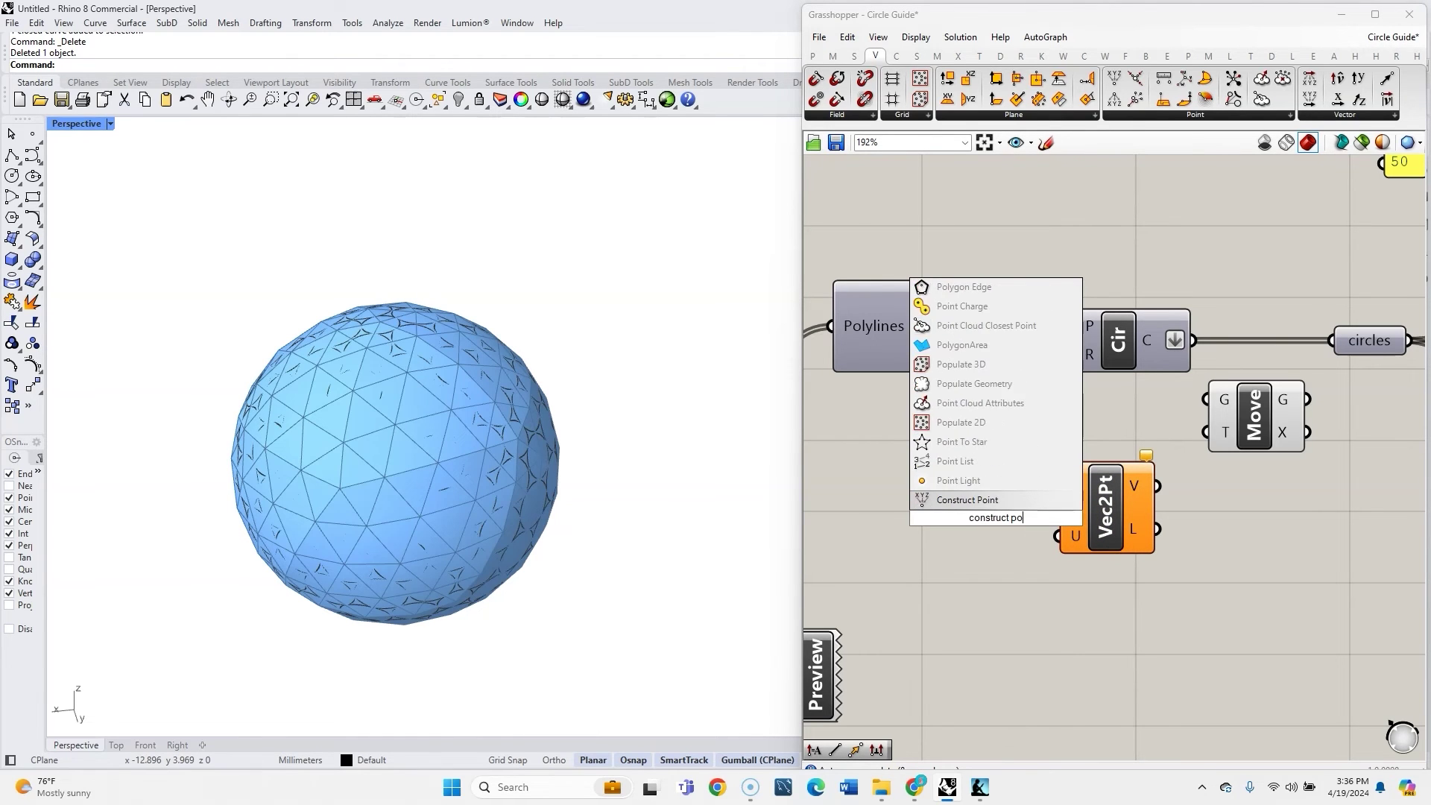
key(Return)
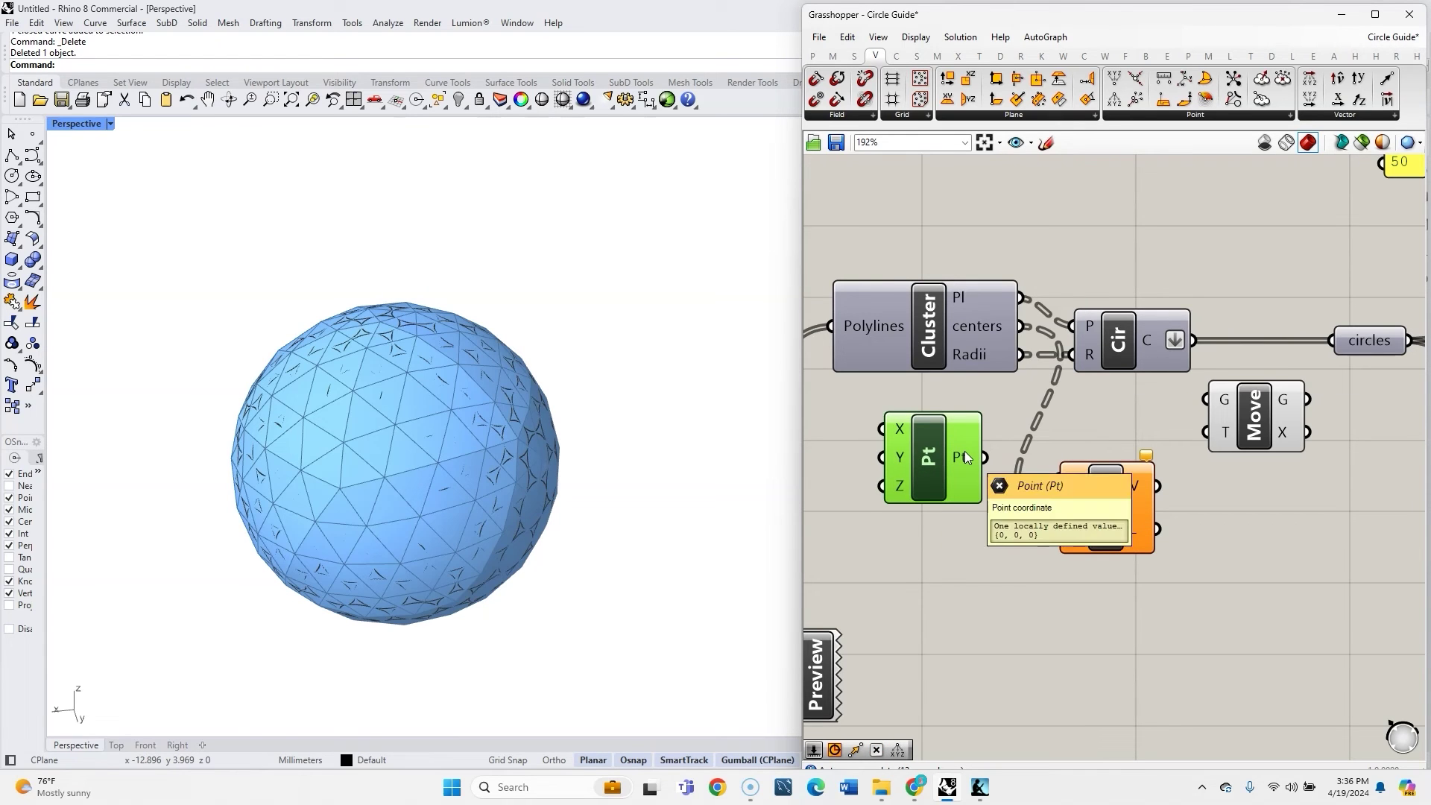
Connect Construct Point's Pt output to Vec2Pt's A input and flatten Vec2Pt's B input.
drag(984, 457, 1037, 457)
click(1089, 472)
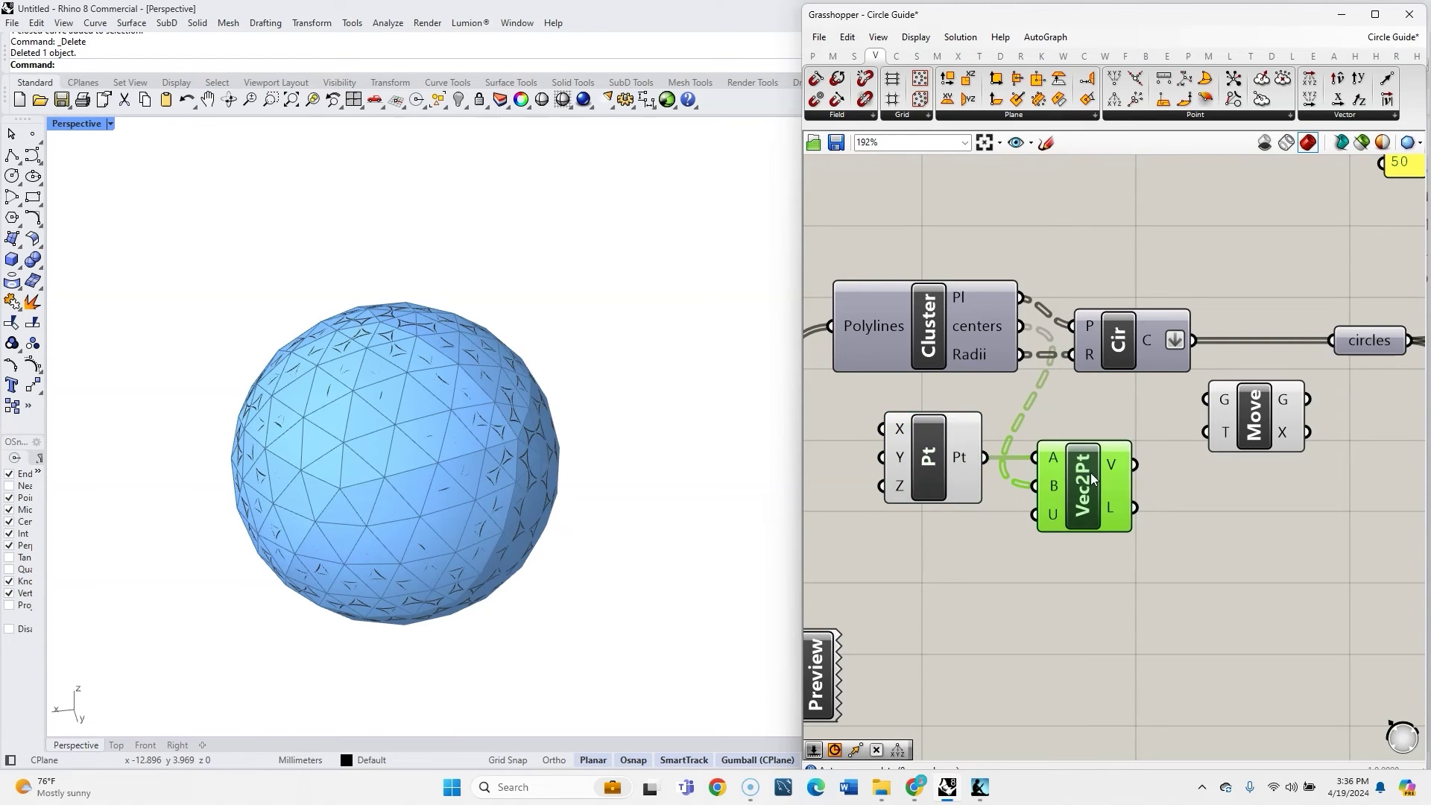
right_click(1053, 488)
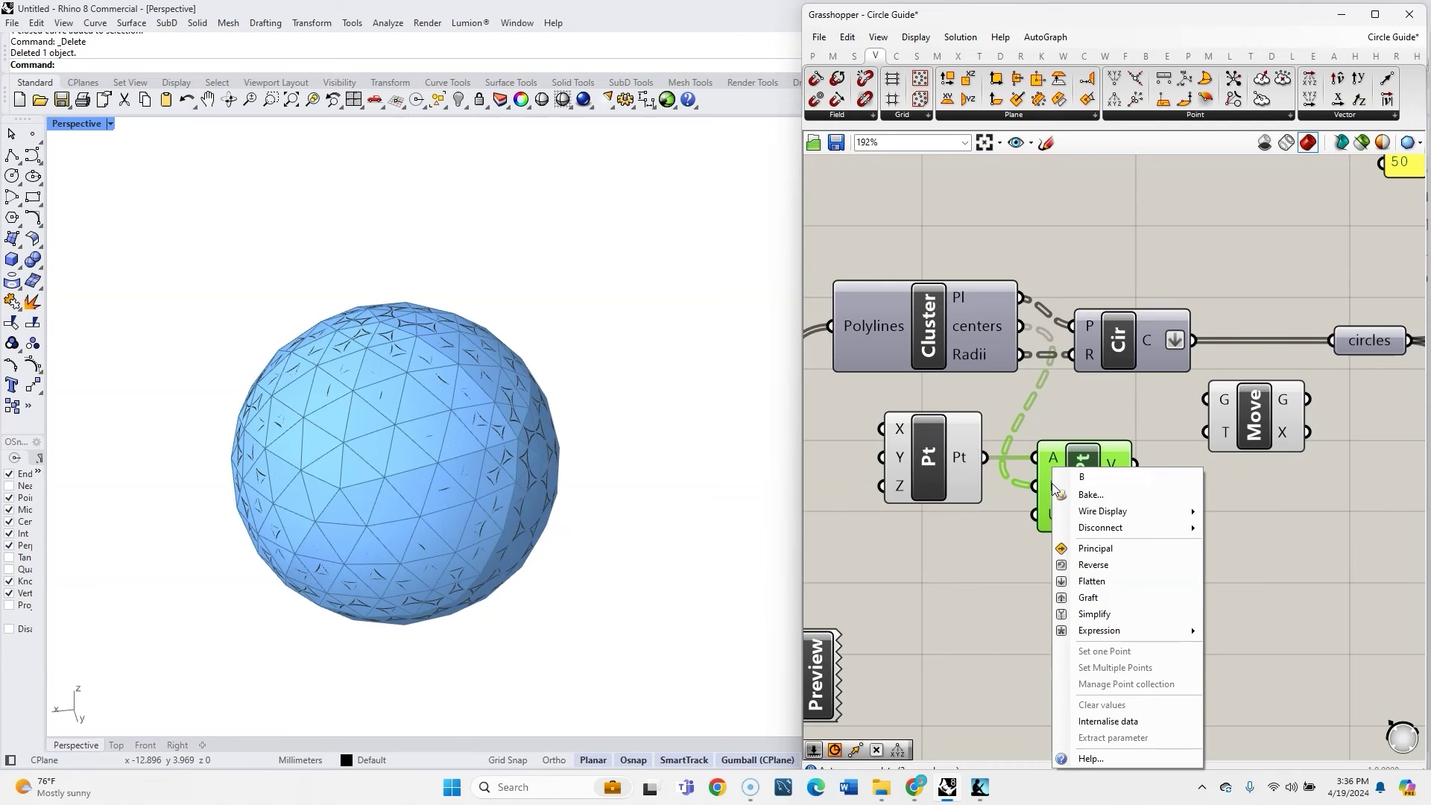
click(1126, 592)
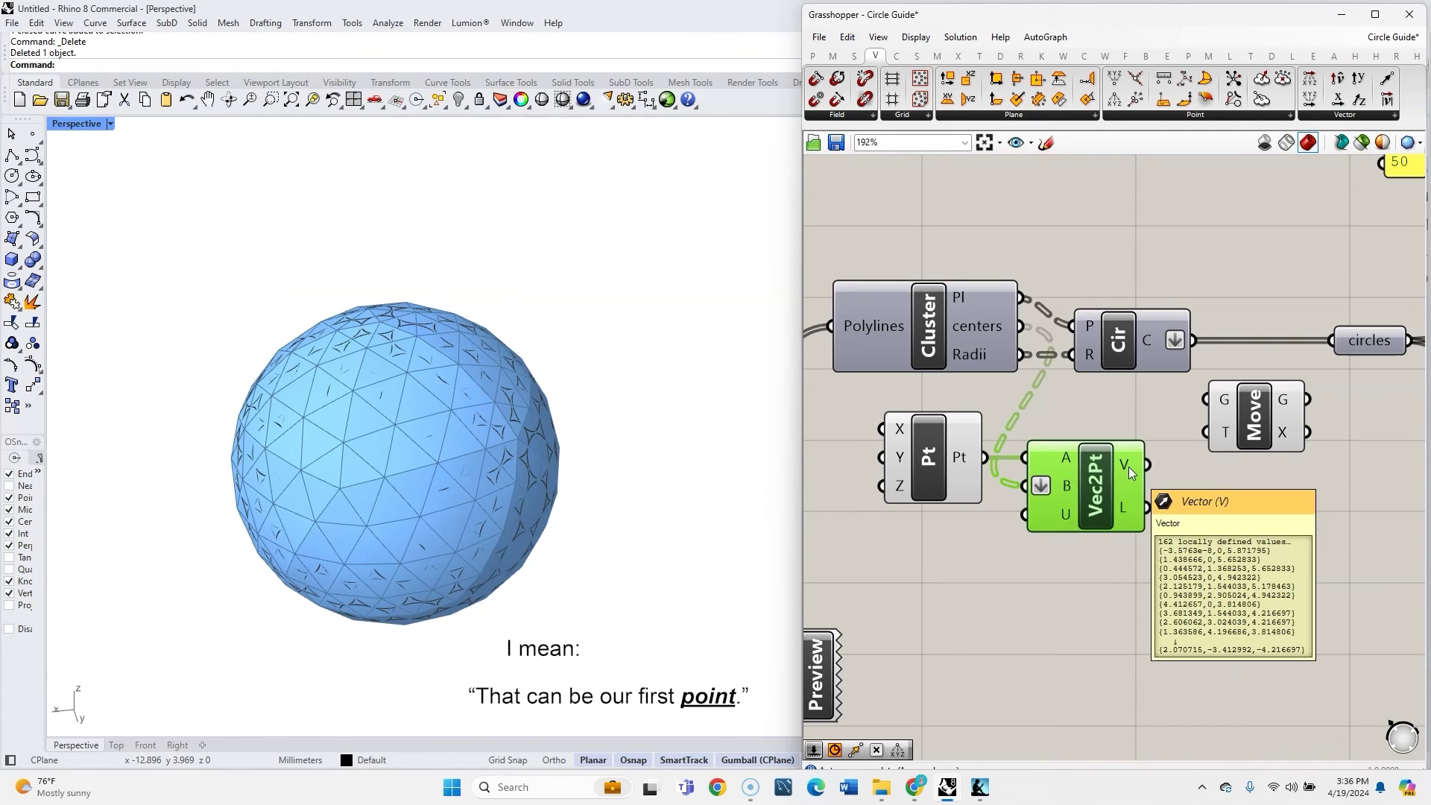
Wire Vec2Pt's V output to Move's T input and Circle's C output to Move's G input.
right_drag(1128, 467, 1009, 515)
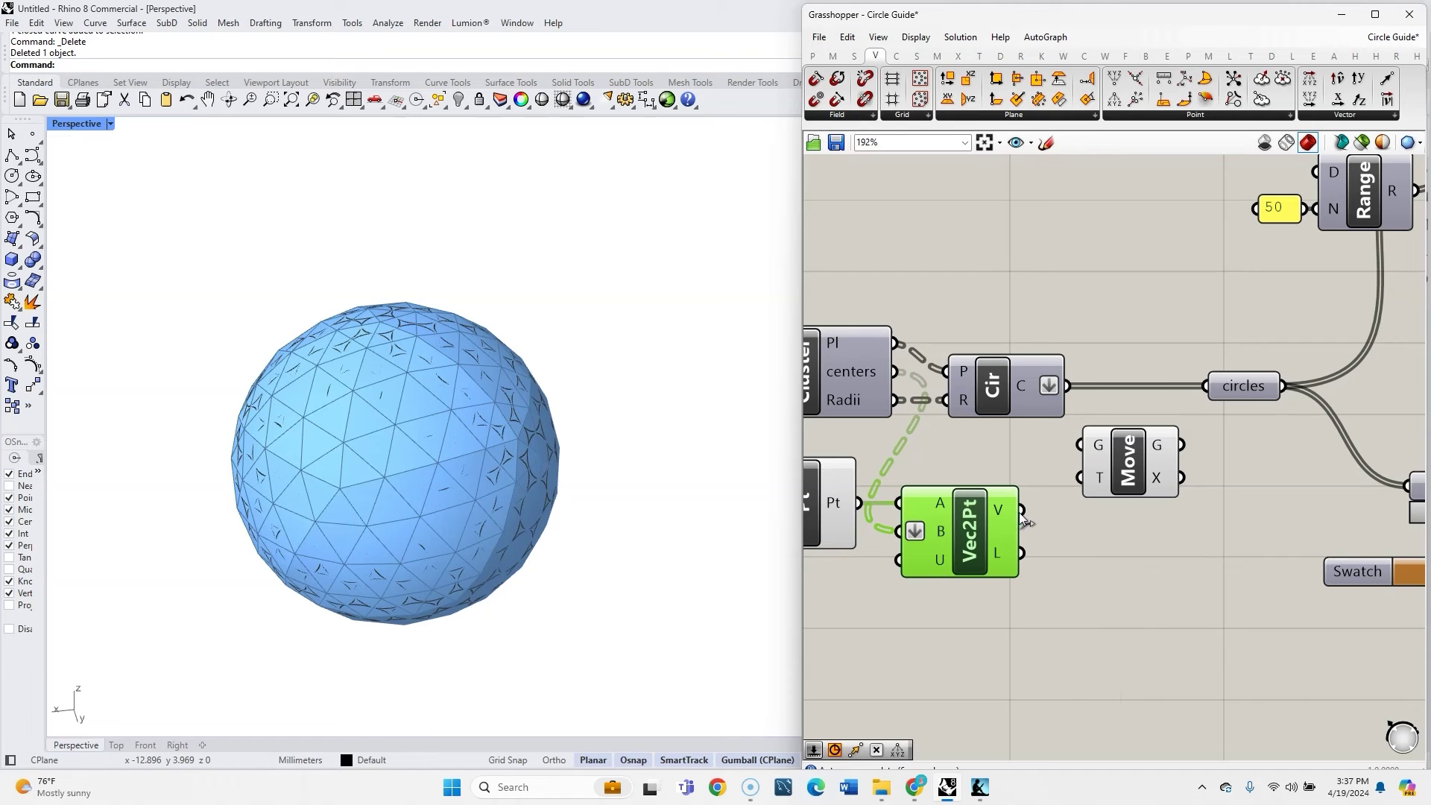
drag(1021, 510, 1086, 478)
click(1123, 485)
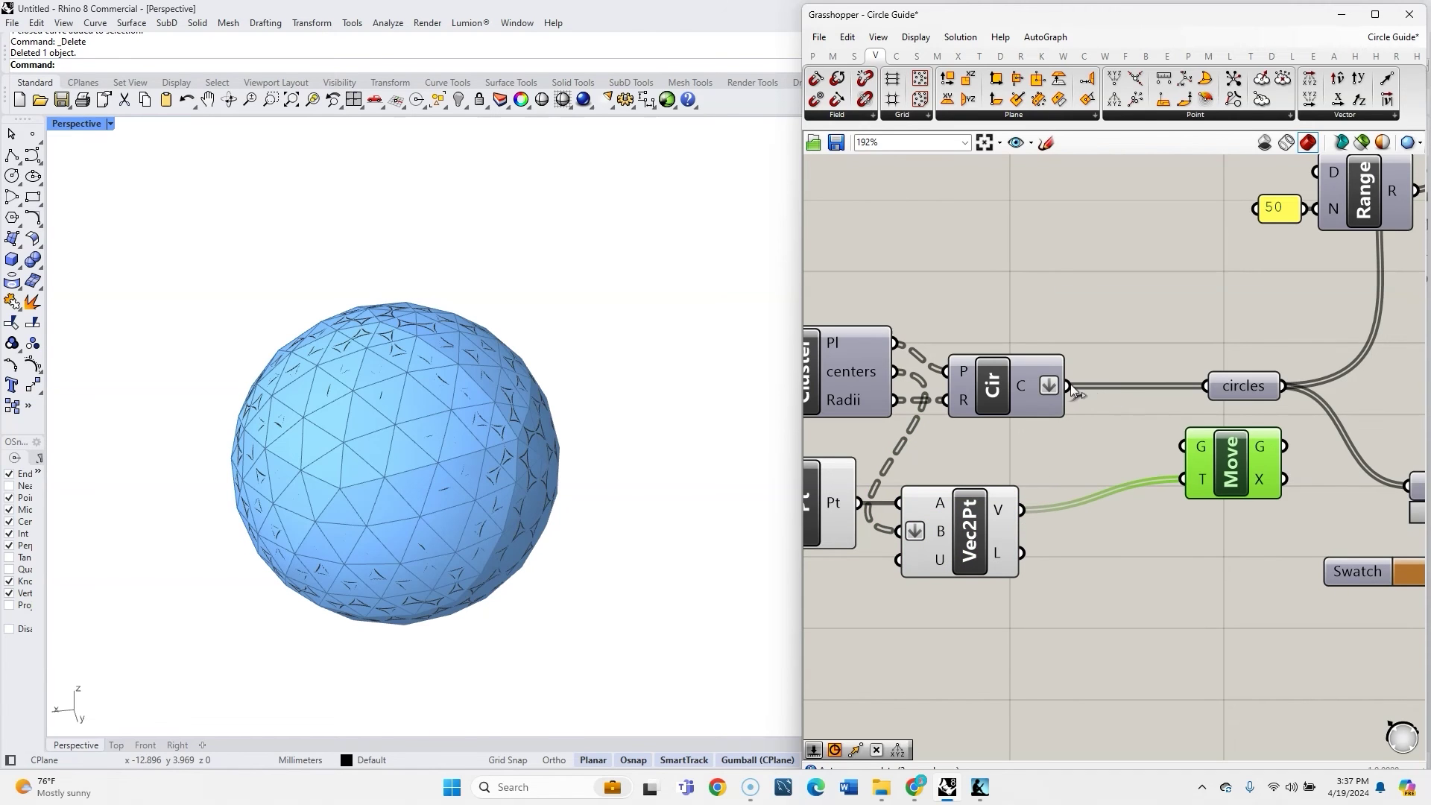
drag(1067, 386, 1164, 476)
double_click(1116, 582)
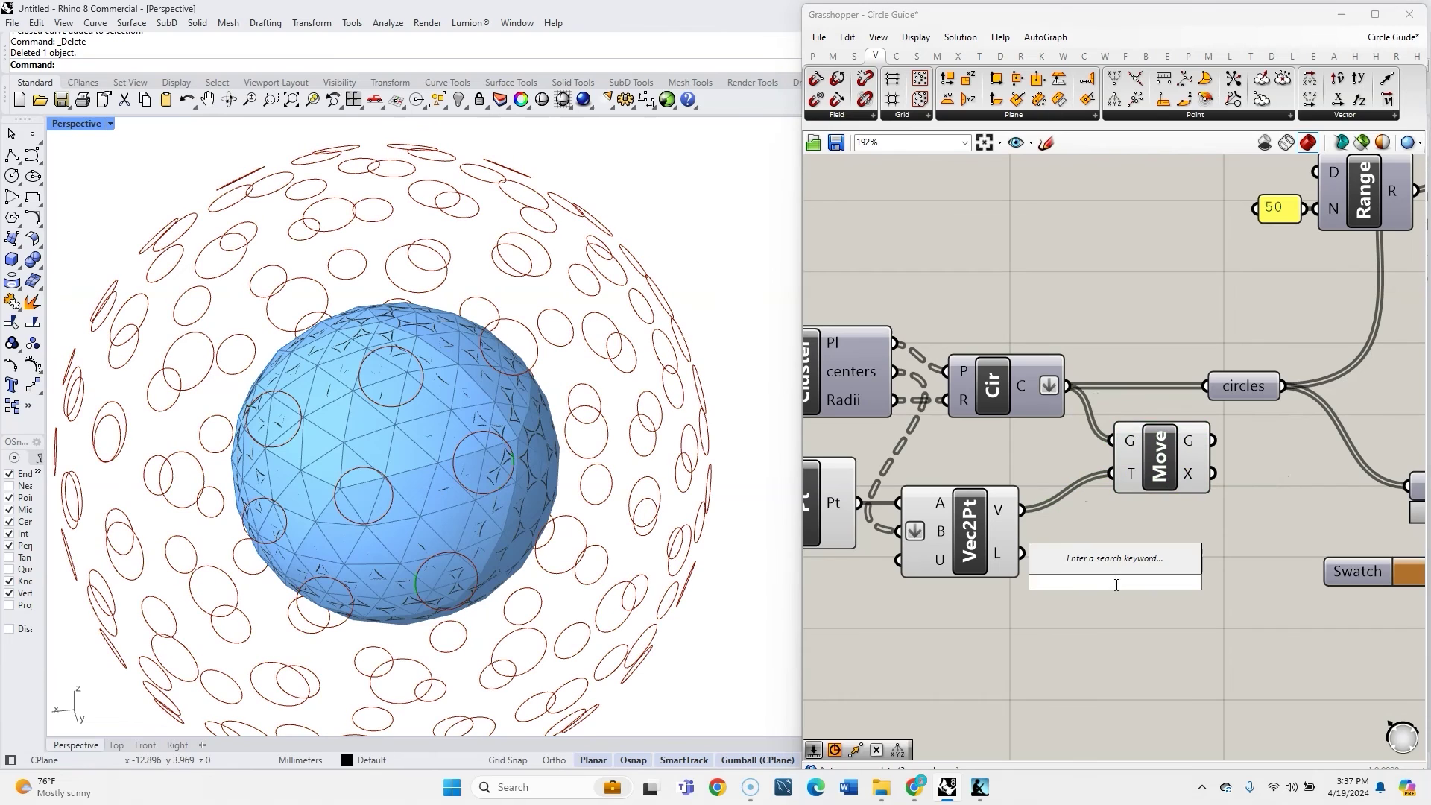
Unitize Vec2Pt's V output and add a Multiplication component with its A input fed from V.
right_click(1013, 510)
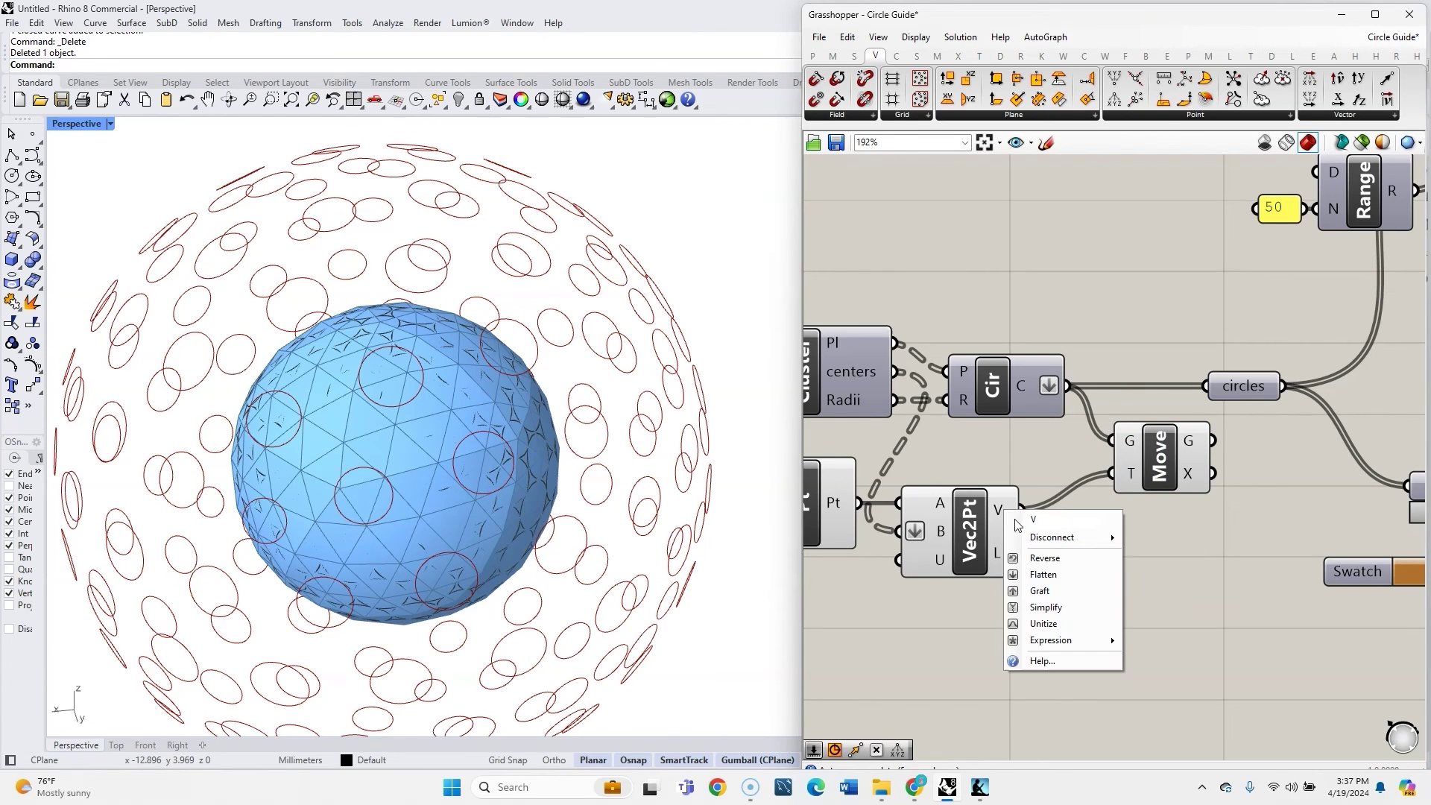
click(1079, 623)
double_click(1108, 622)
text(mult)
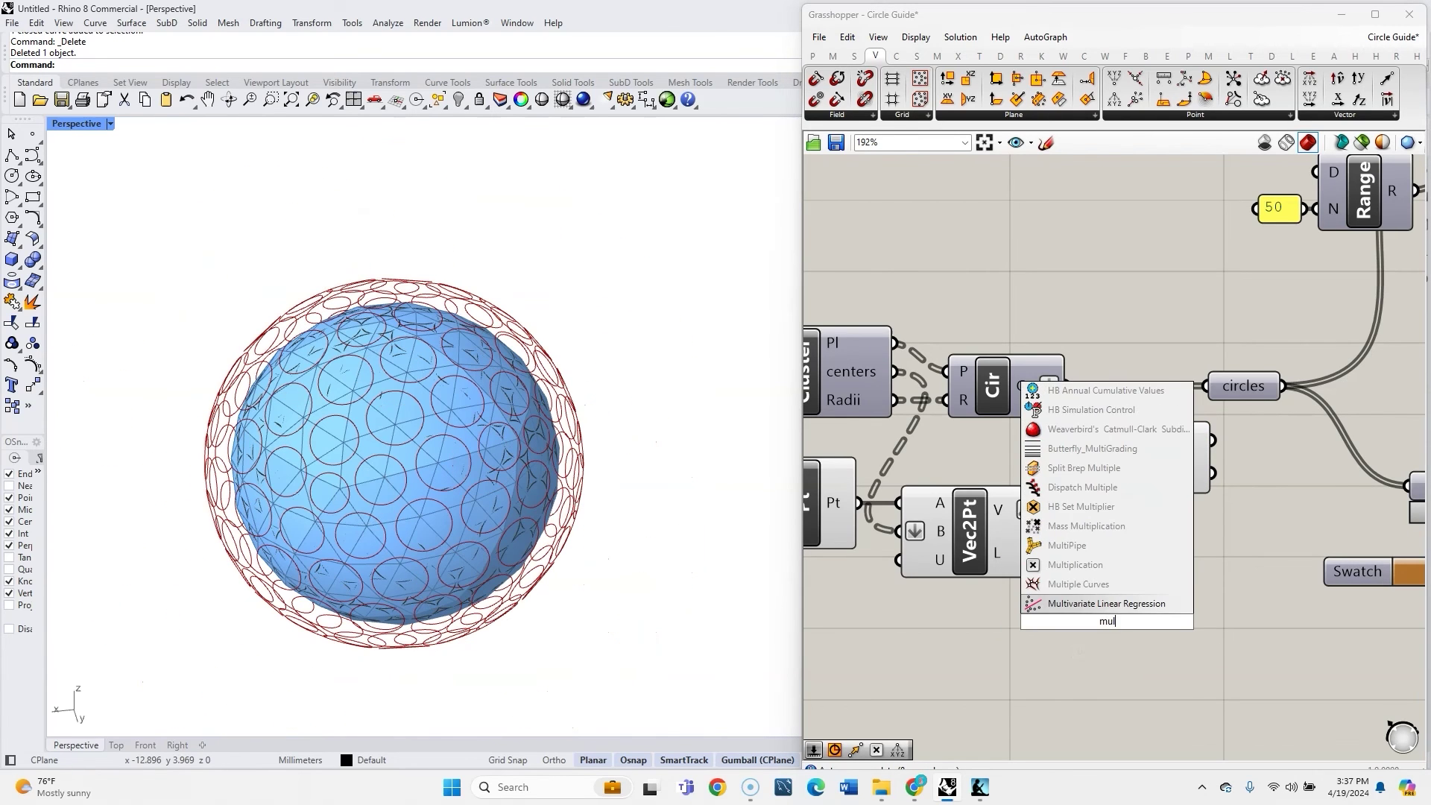
click(1087, 583)
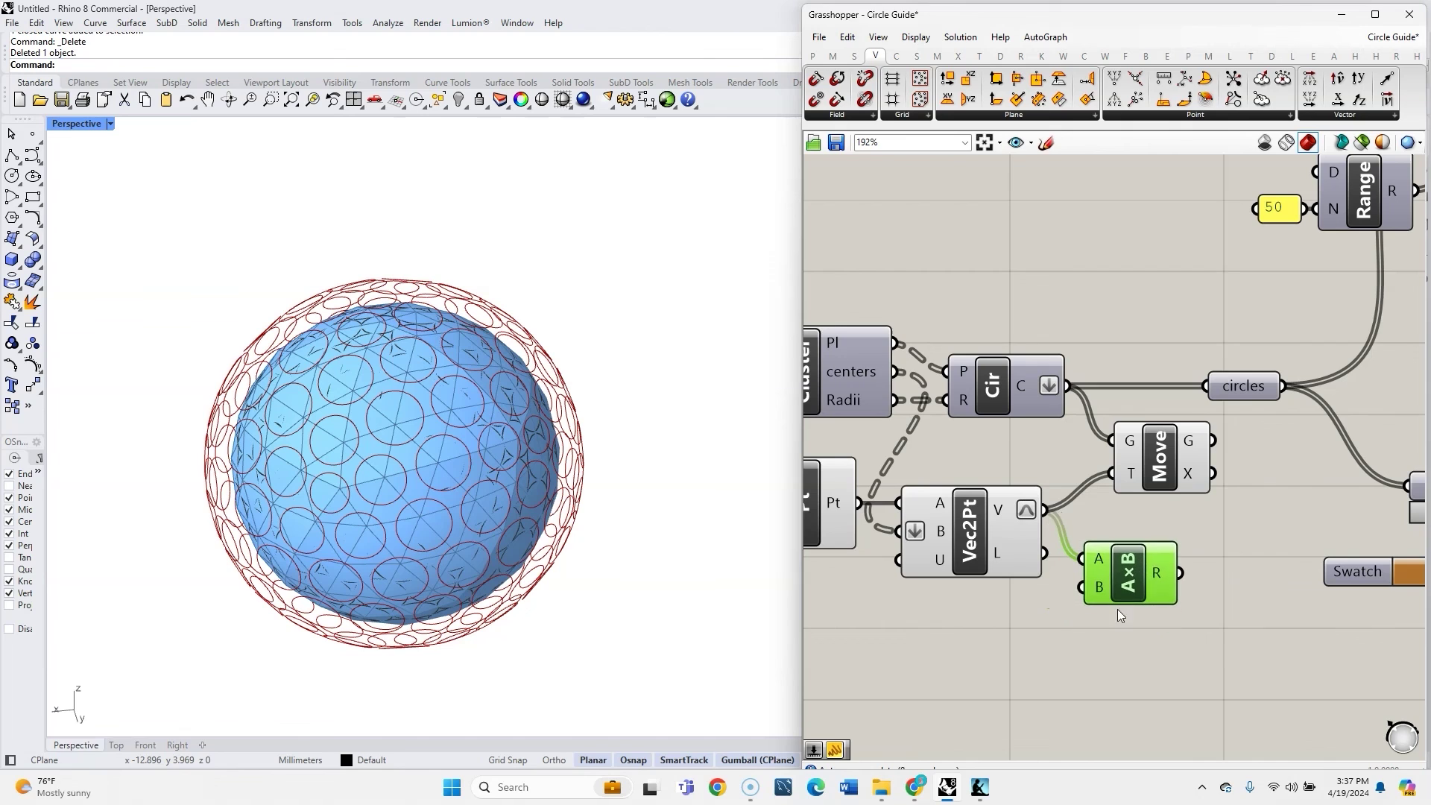
Add a three-decimal number slider starting at 0.000 and connect it to Multiplication's B input.
double_click(1074, 643)
text(1.)
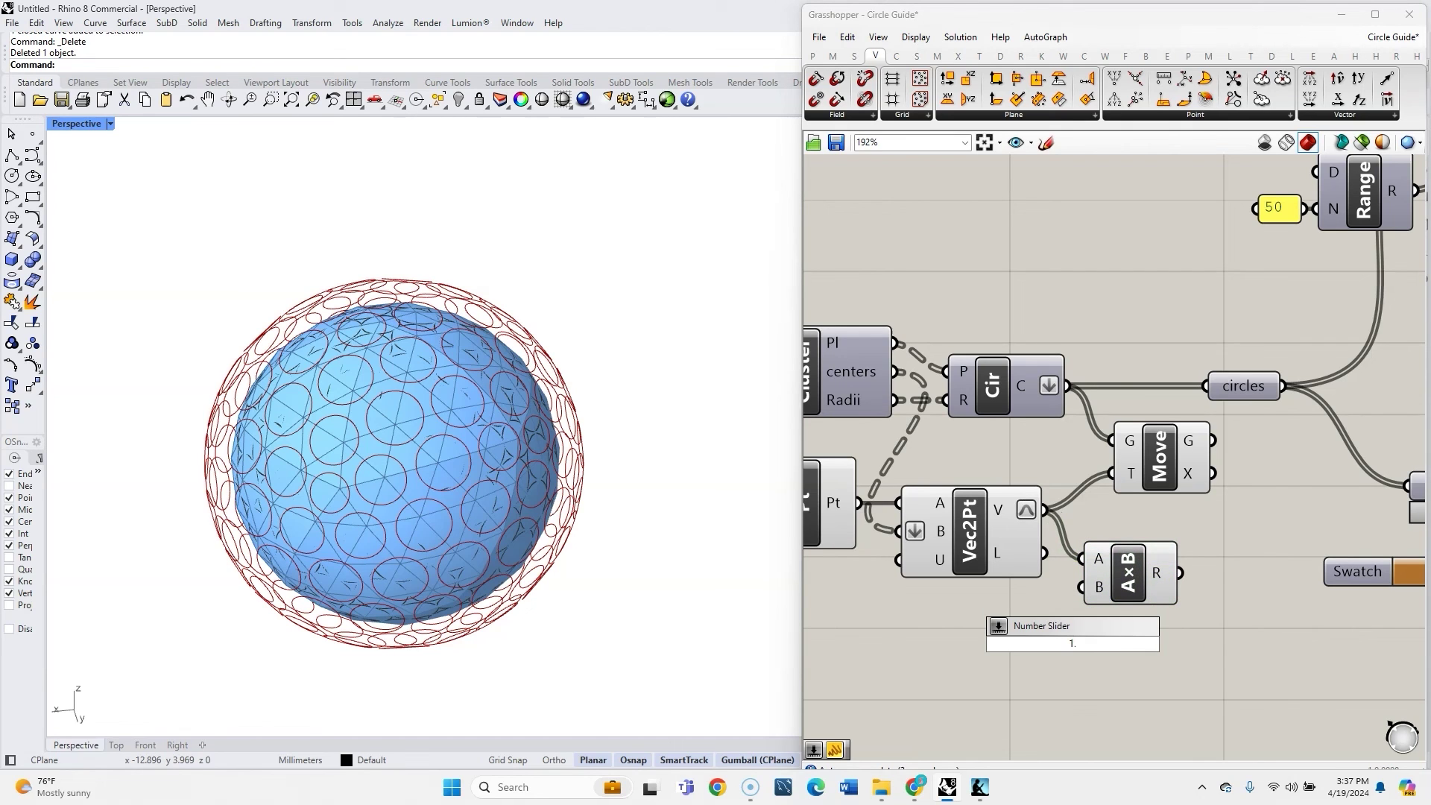
key(BackSpace)
key(BackSpace)
text(0.000<1)
key(Return)
drag(988, 639, 858, 638)
drag(1063, 639, 1081, 587)
Feed Multiplication's R output into Move's T input and set the B slider to 0.061.
drag(1181, 574, 1108, 476)
drag(871, 637, 882, 637)
click(1003, 694)
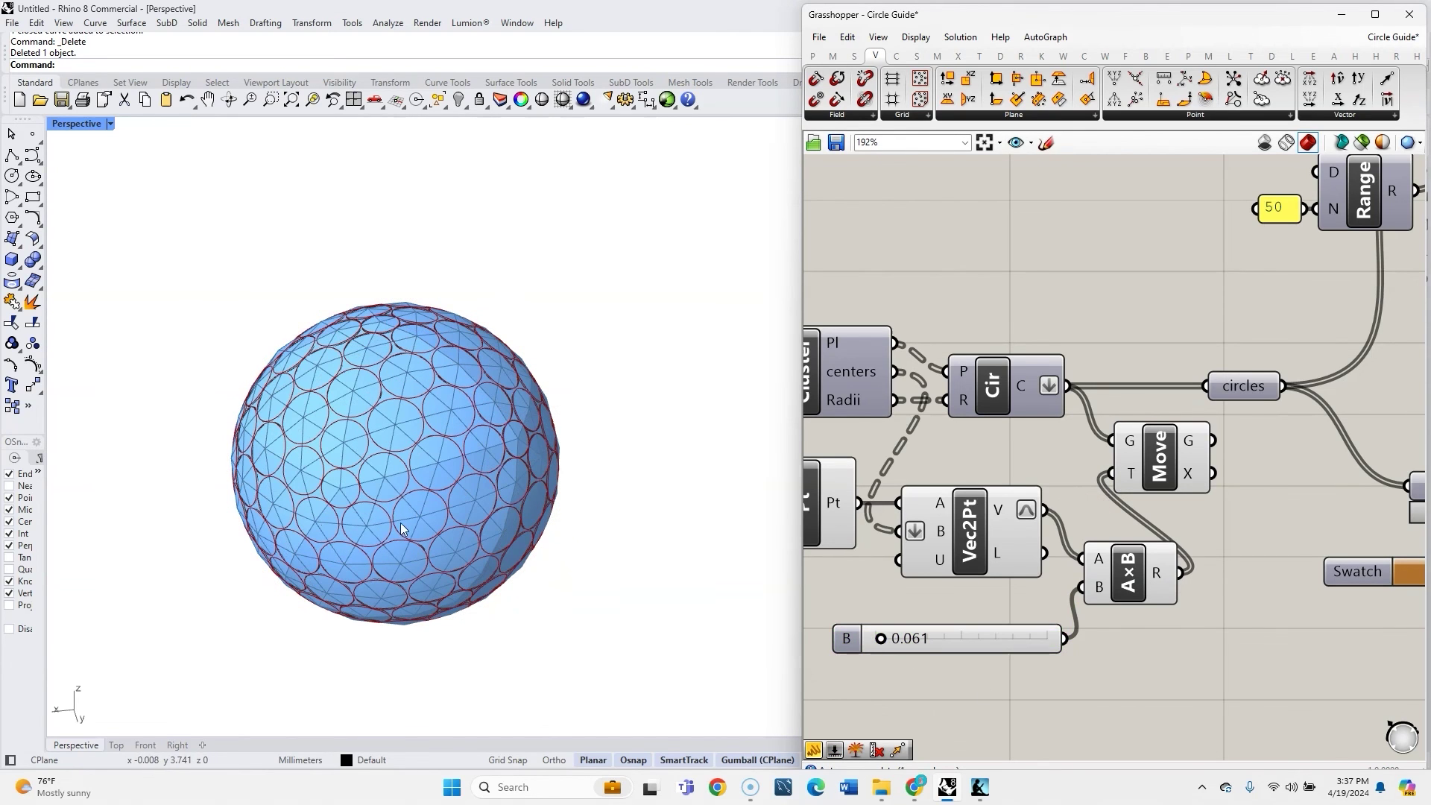
right_drag(477, 496, 456, 530)
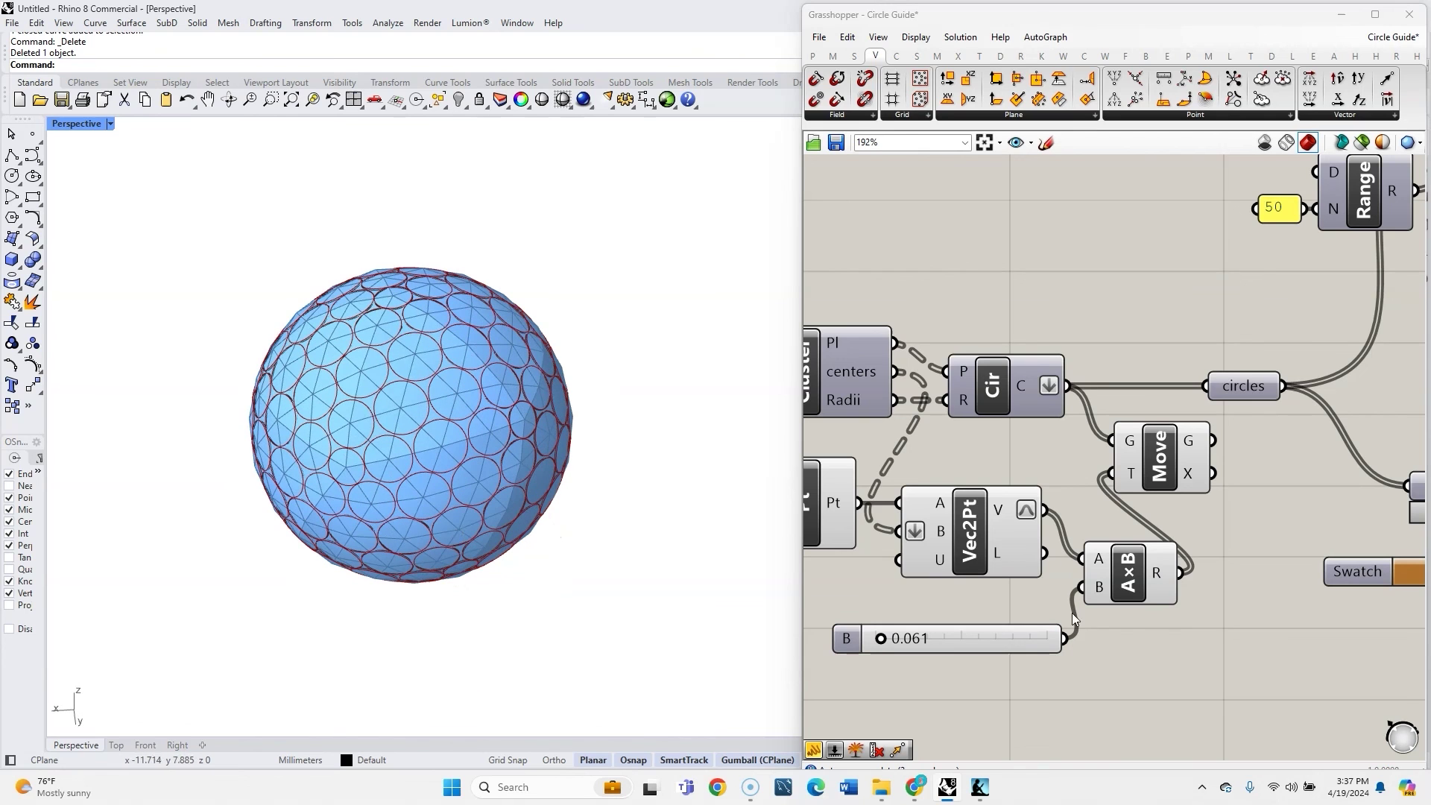
Hide the previews of Circle, Construct Point, Vec2Pt, Move and Multiplication, and feed Move's G output into circles in place of Circle's output.
scroll(1178, 611, down, 4)
drag(1181, 638, 967, 475)
middle_click(982, 537)
click(1012, 504)
click(1159, 444)
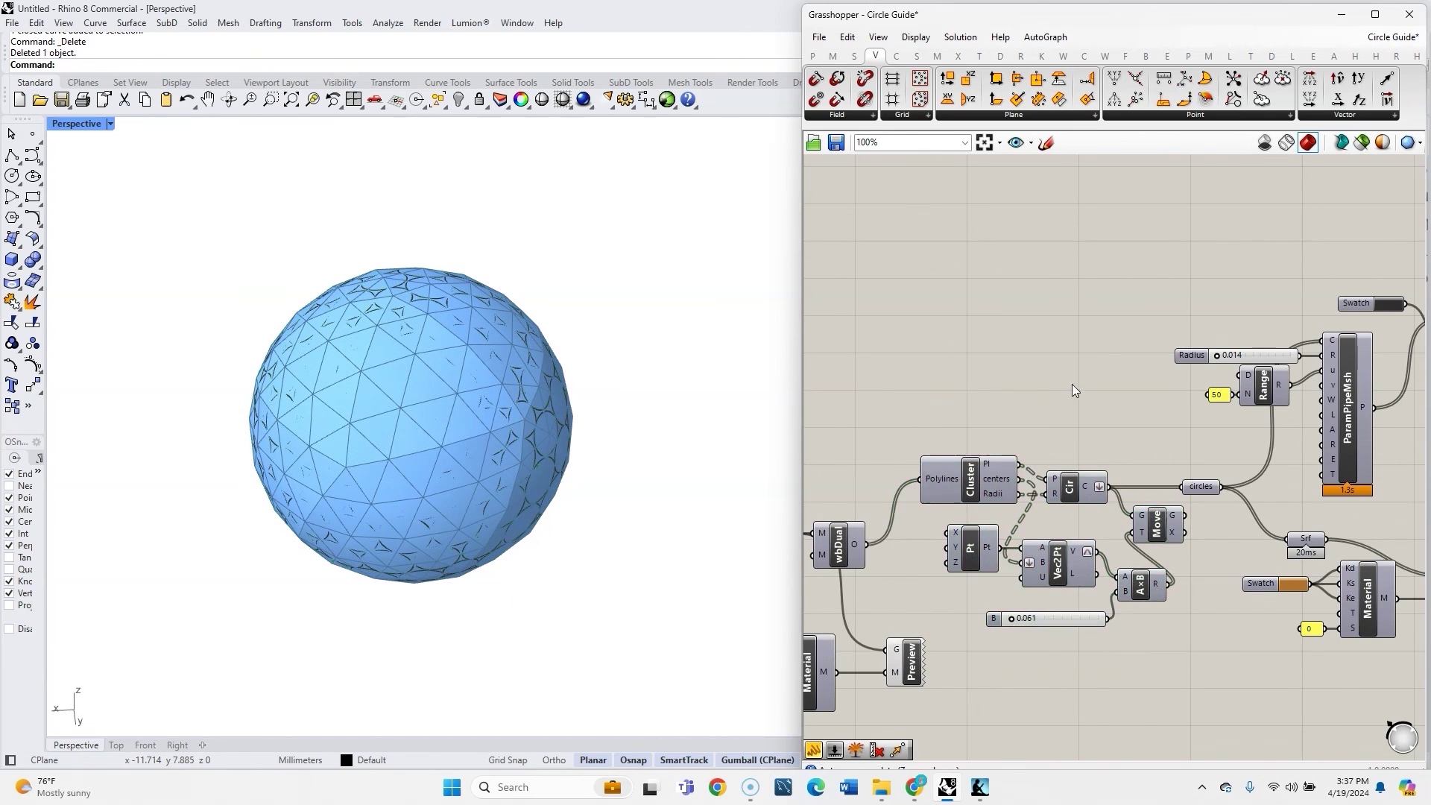
scroll(1198, 496, up, 3)
shift+drag(1173, 526, 1167, 479)
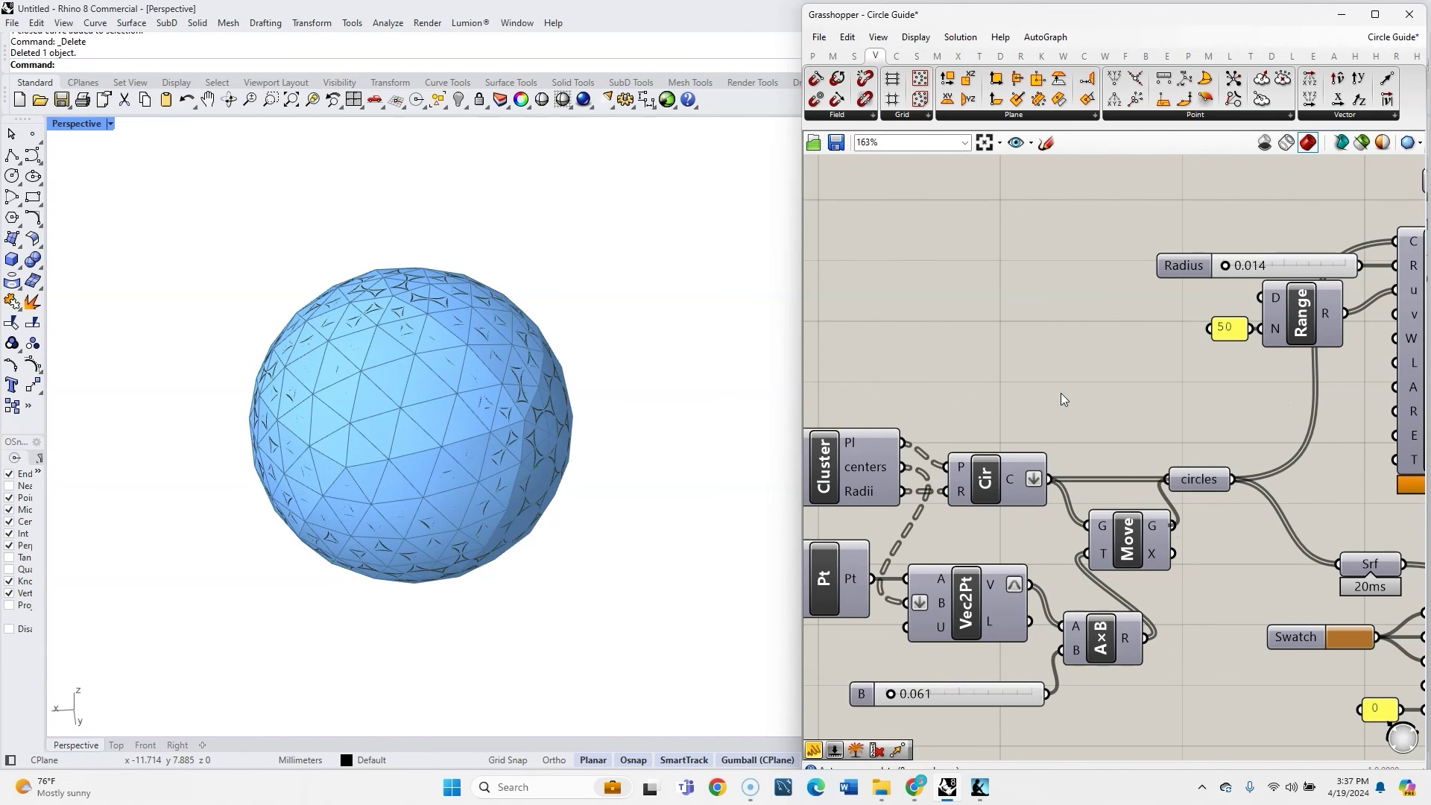
Set the B offset slider to 0.243 and examine the offset discs on the sphere from another angle.
scroll(879, 723, up, 4)
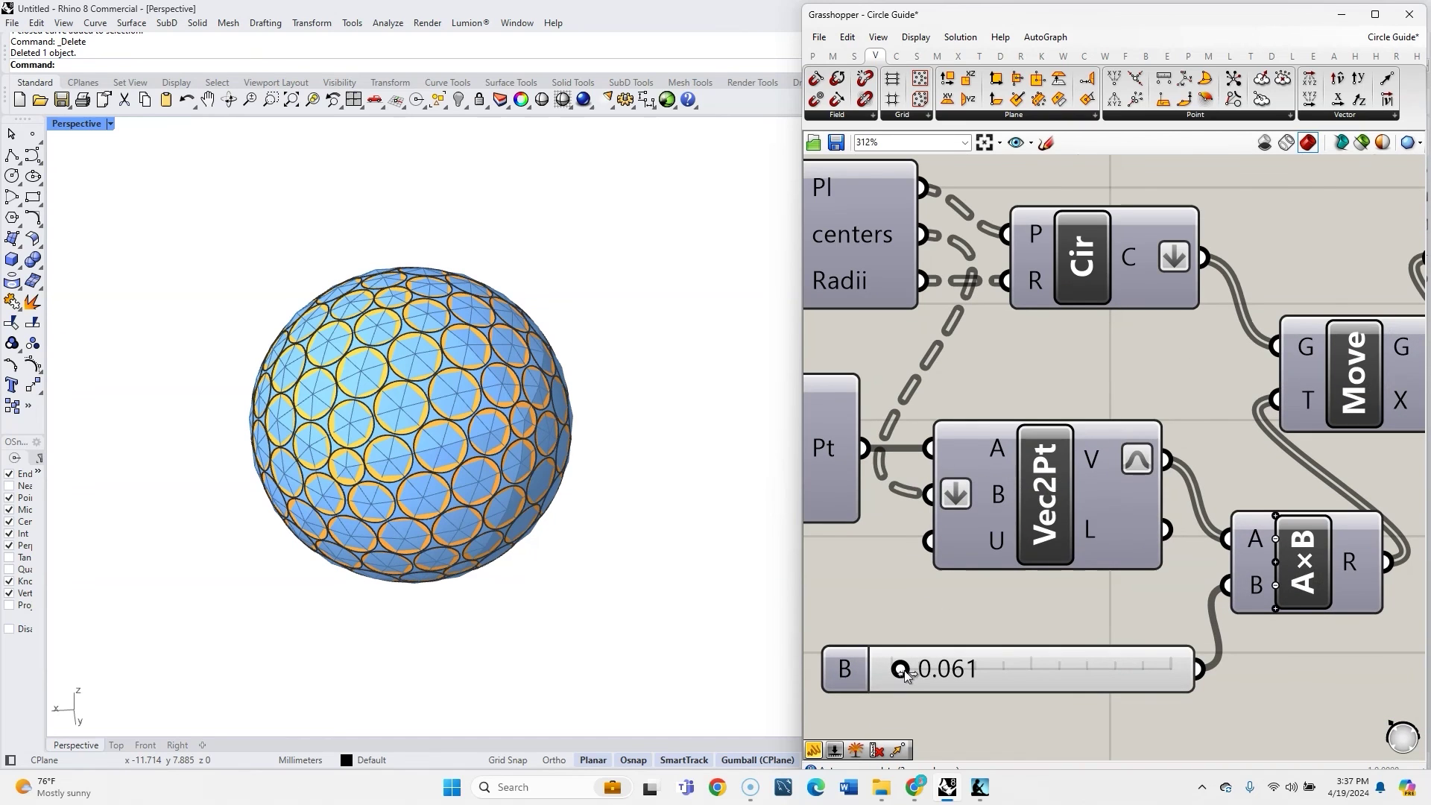
drag(908, 675, 928, 676)
scroll(595, 570, down, 5)
scroll(506, 500, up, 6)
right_drag(514, 496, 654, 581)
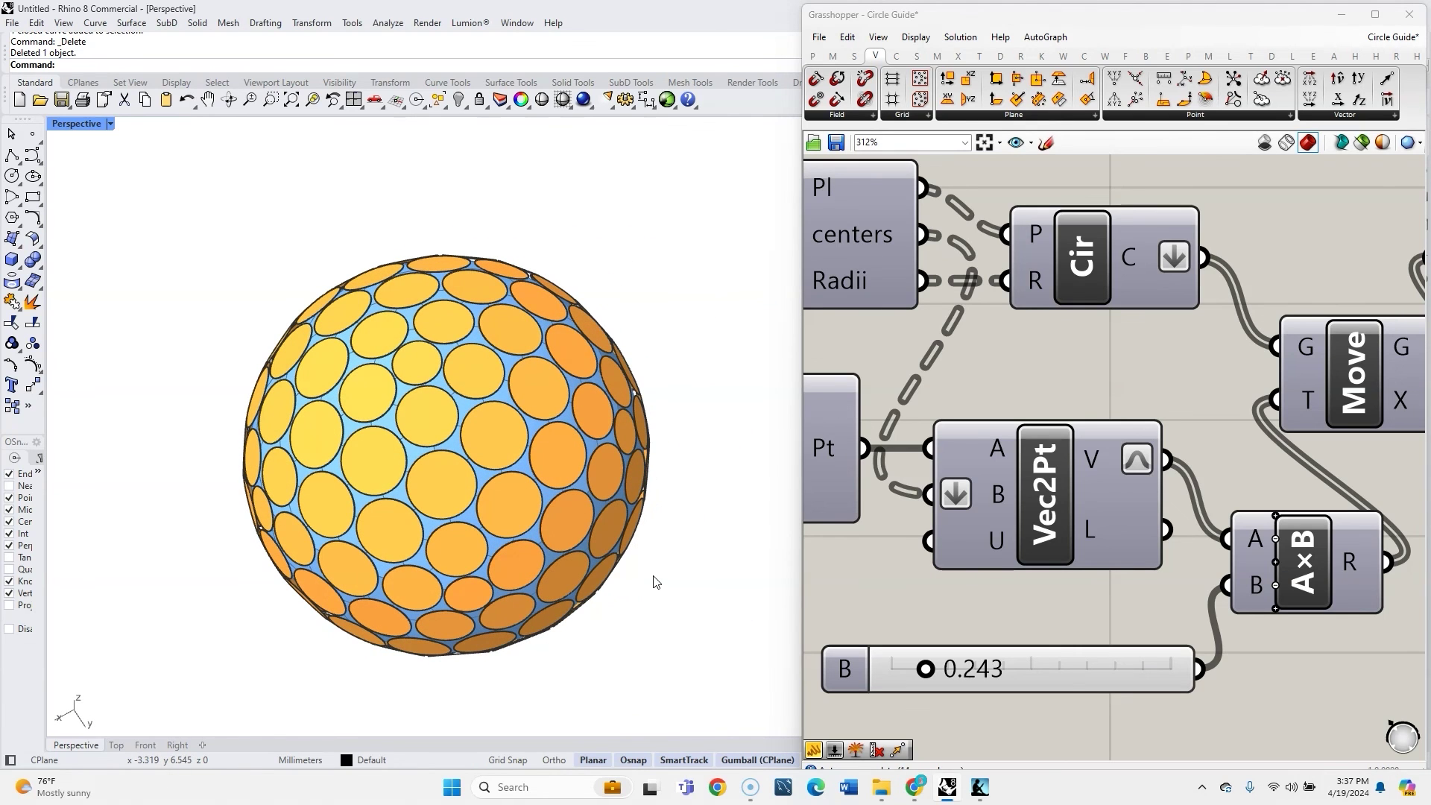